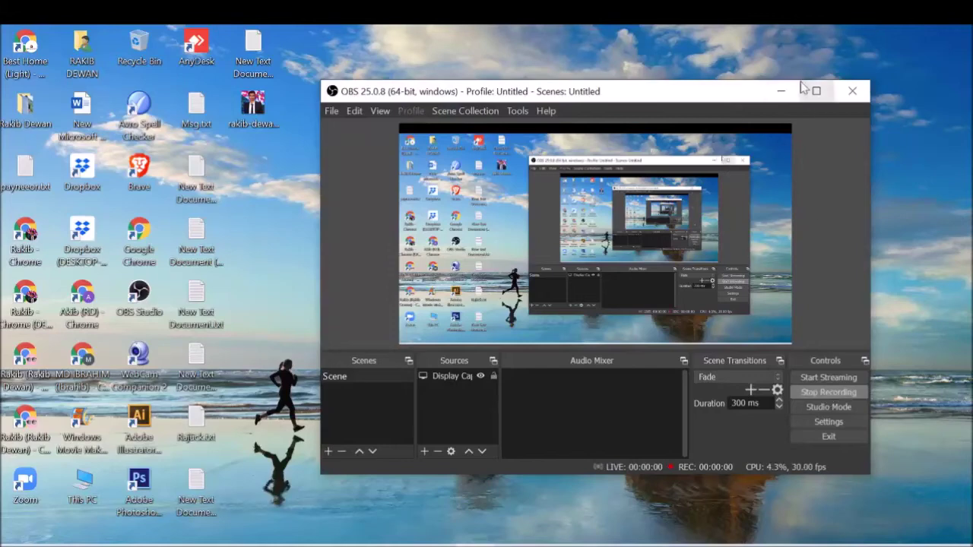
- Minimize OBS to reveal the 'social media post design' image results, then open a new tab
{"action": "left_click", "coordinate": [782, 92]}
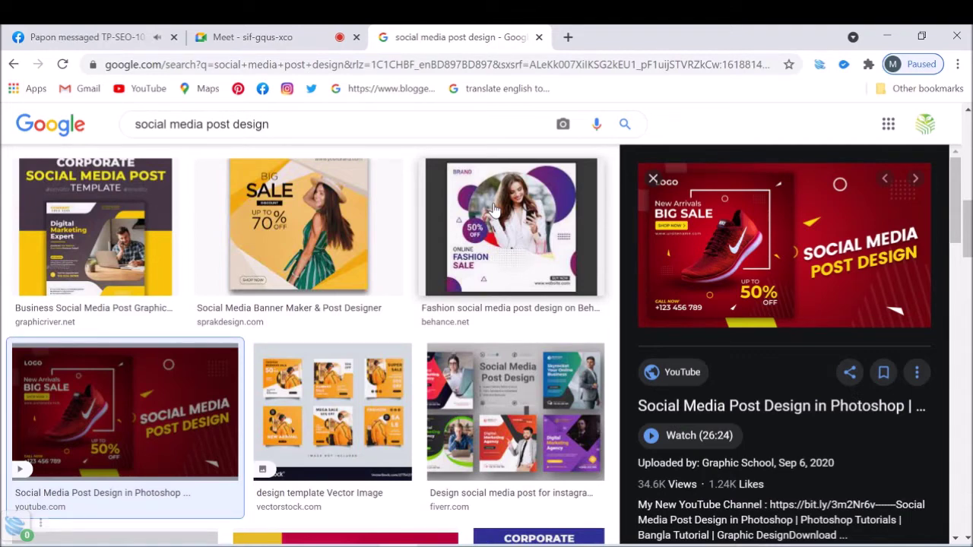
{"action": "left_click", "coordinate": [567, 36]}
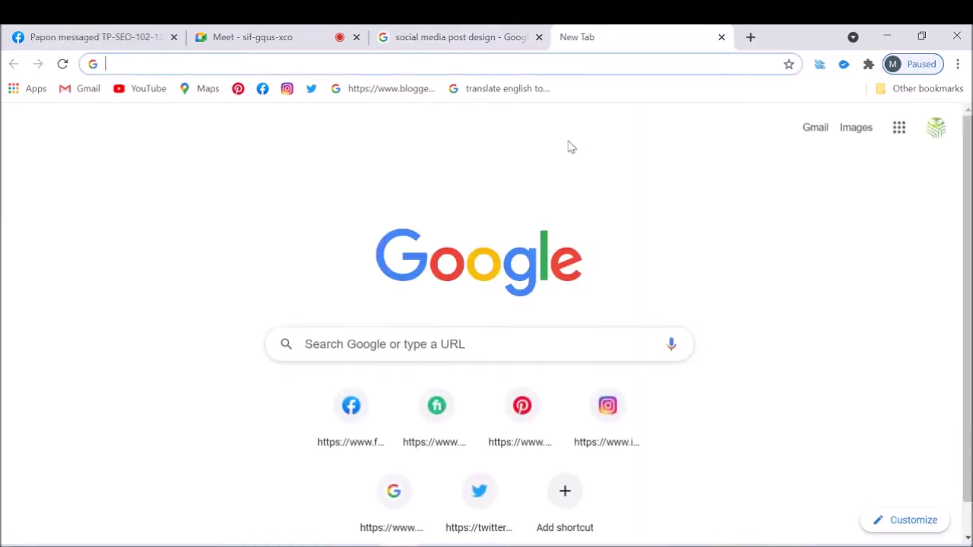
- Search 'instagram post design' and highlight the 1080px by 1080px square size
{"action": "type", "text": "ins"}
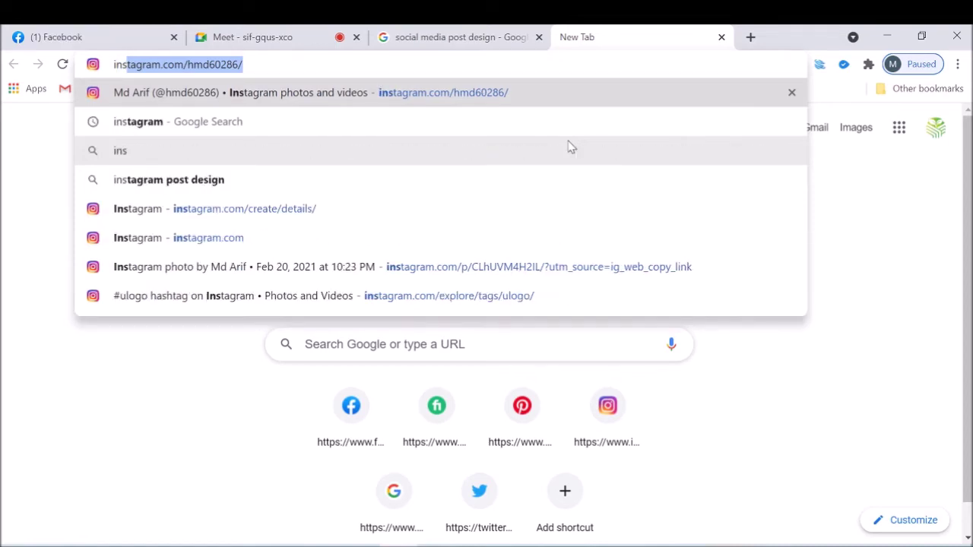
{"action": "type", "text": "tagra"}
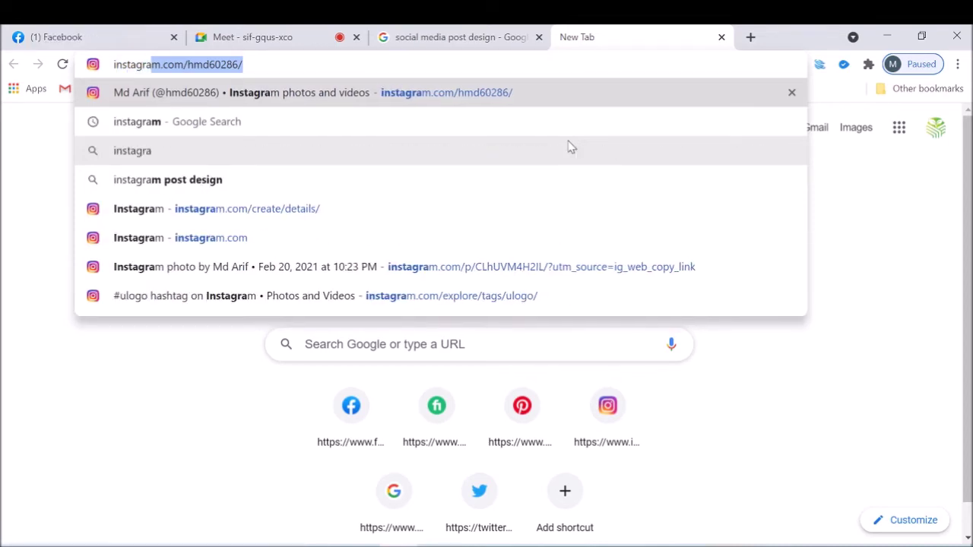
{"action": "type", "text": "m post "}
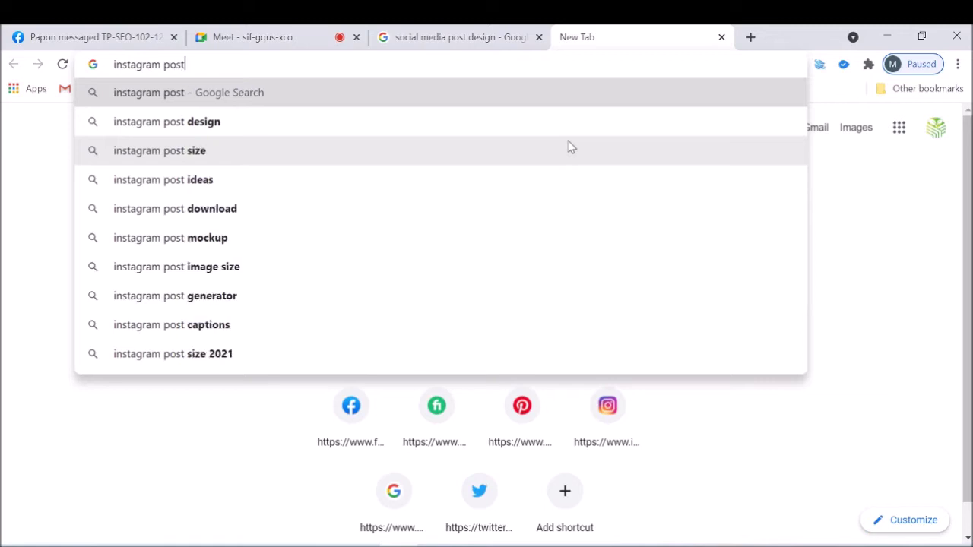
{"action": "type", "text": "design"}
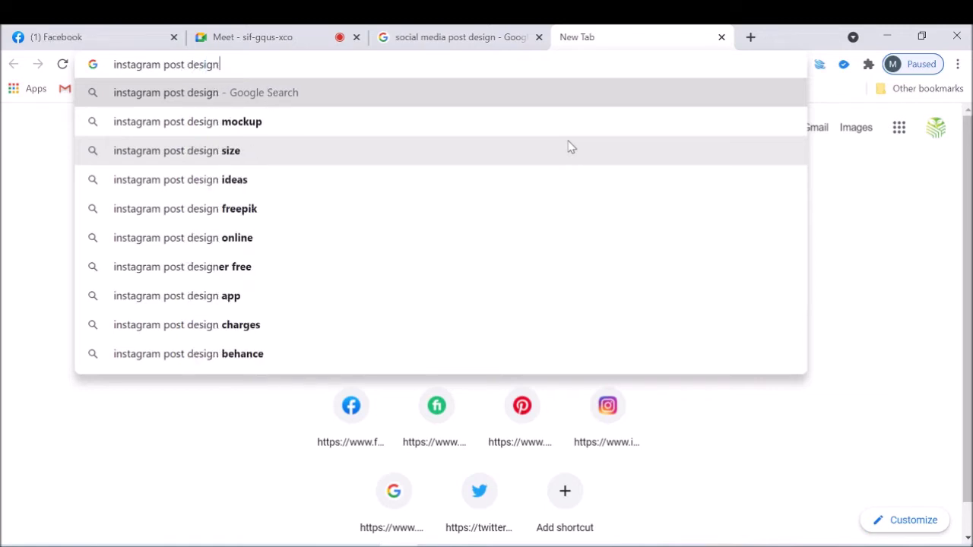
{"action": "left_click", "coordinate": [275, 156]}
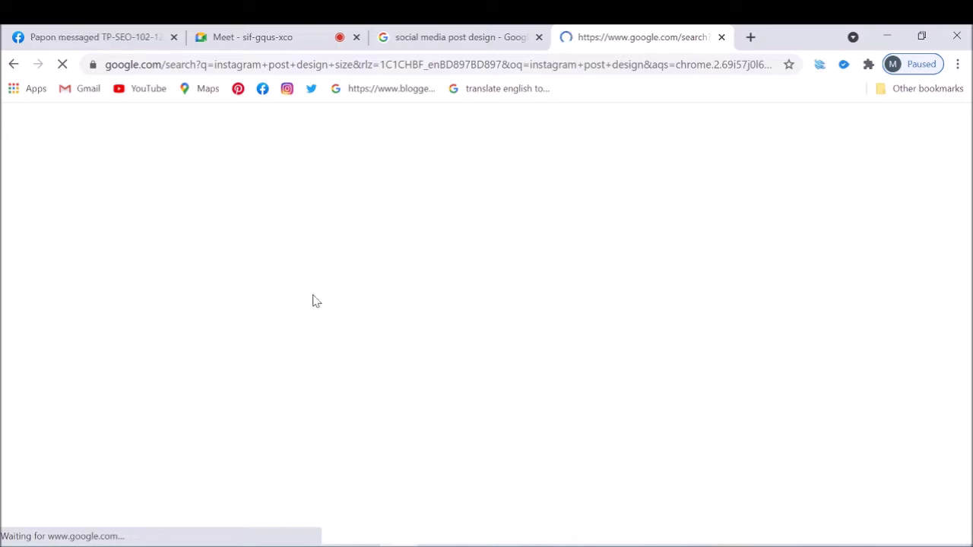
{"action": "scroll", "coordinate": [809, 378], "scroll_direction": "down", "scroll_amount": 1}
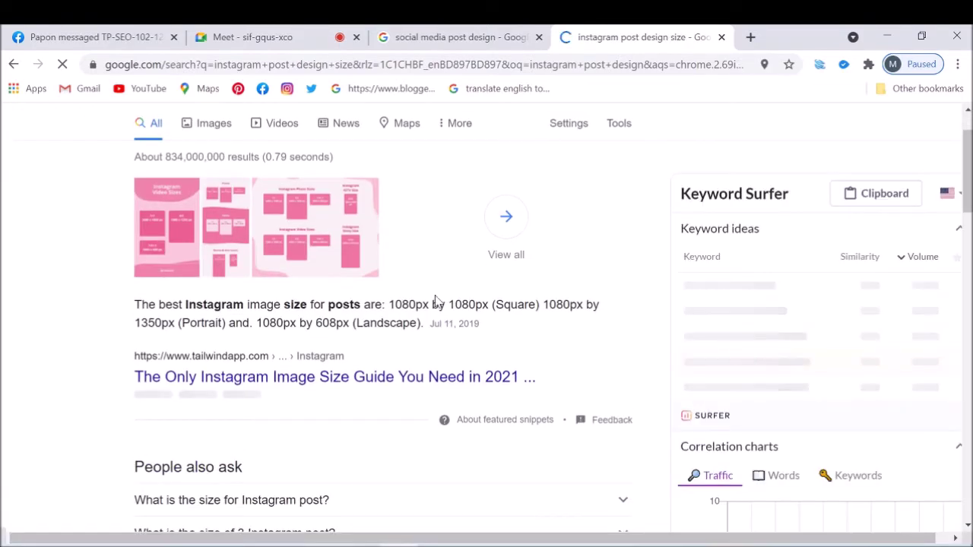
{"action": "left_click_drag", "start_coordinate": [394, 304], "coordinate": [469, 304]}
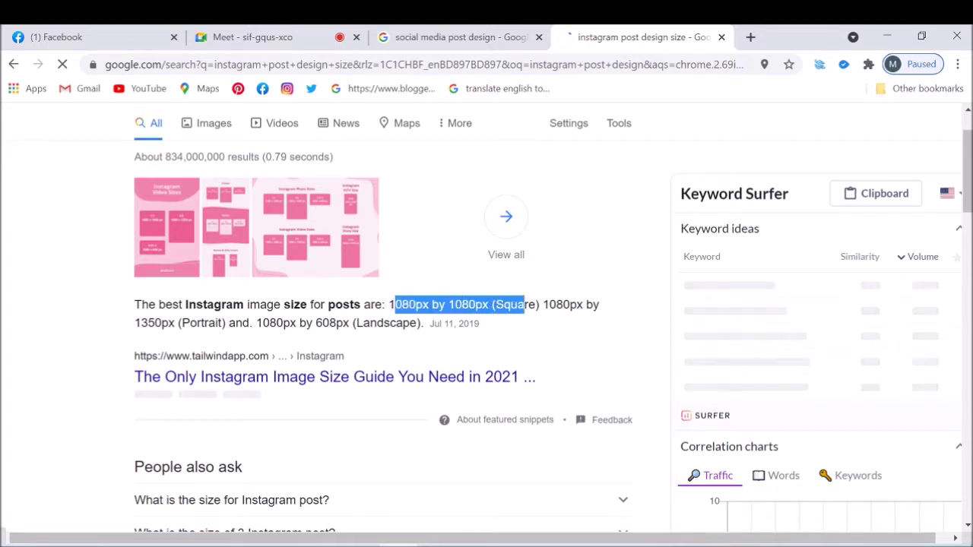
{"action": "mouse_move", "coordinate": [469, 304]}
{"action": "left_mouse_down"}
{"action": "mouse_move", "coordinate": [543, 304]}
{"action": "mouse_move", "coordinate": [517, 304]}
{"action": "left_mouse_up"}
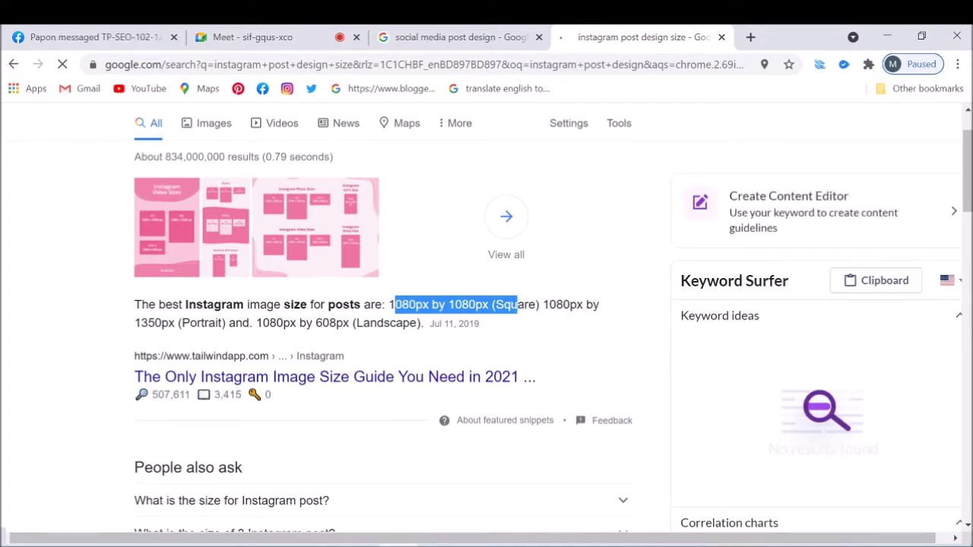
{"action": "left_click", "coordinate": [517, 306]}
- Scroll the size results, then go back to the social media post design images
{"action": "scroll", "coordinate": [519, 312], "scroll_direction": "down", "scroll_amount": 1}
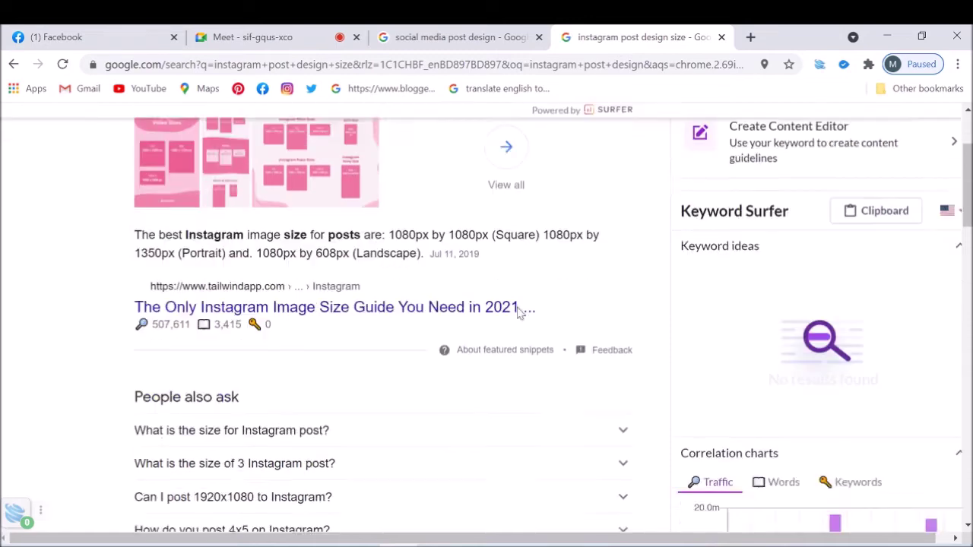
{"action": "scroll", "coordinate": [519, 312], "scroll_direction": "down", "scroll_amount": 3}
{"action": "scroll", "coordinate": [647, 130], "scroll_direction": "down", "scroll_amount": 1}
{"action": "key", "text": "ctrl+shift+Tab"}
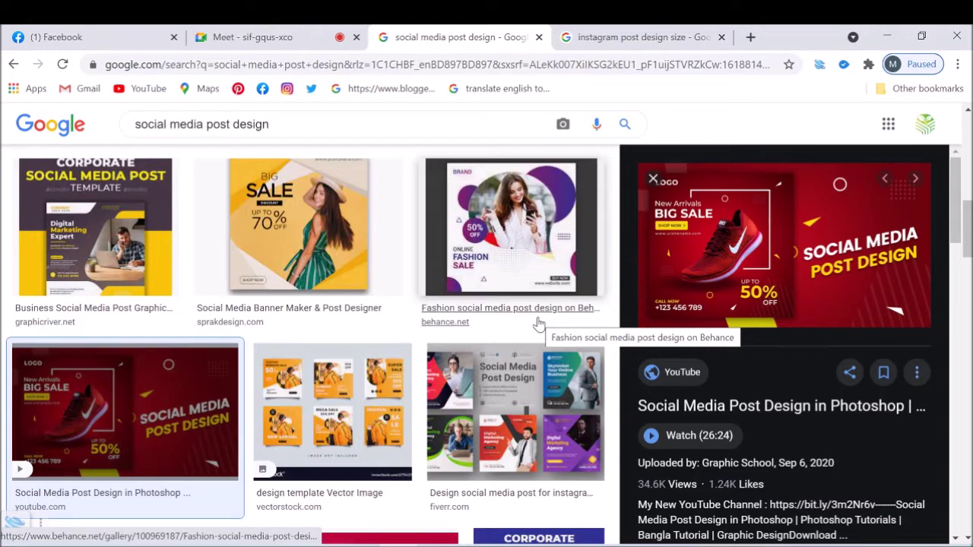
- Load the designer's portfolio website in a new tab
{"action": "left_click", "coordinate": [753, 37]}
{"action": "type", "text": "r"}
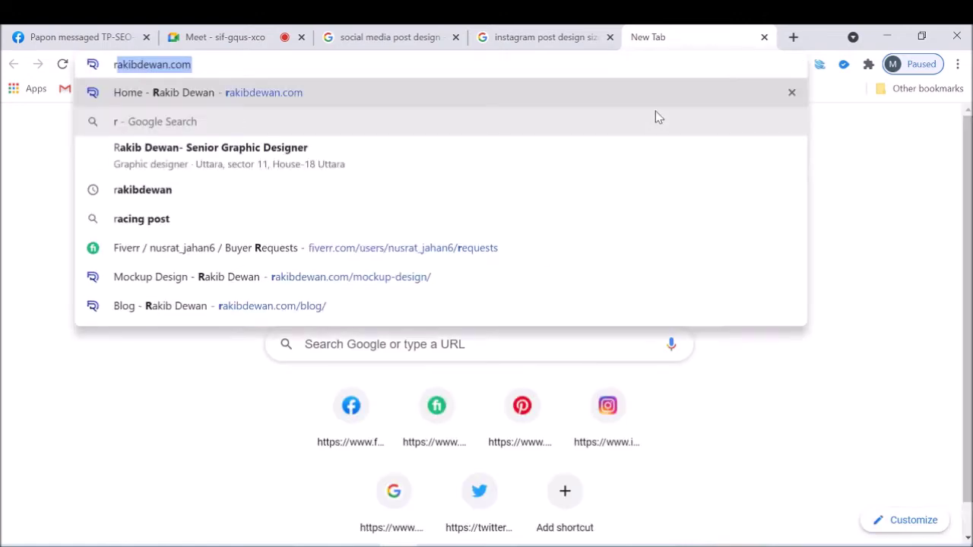
{"action": "key", "text": "Return"}
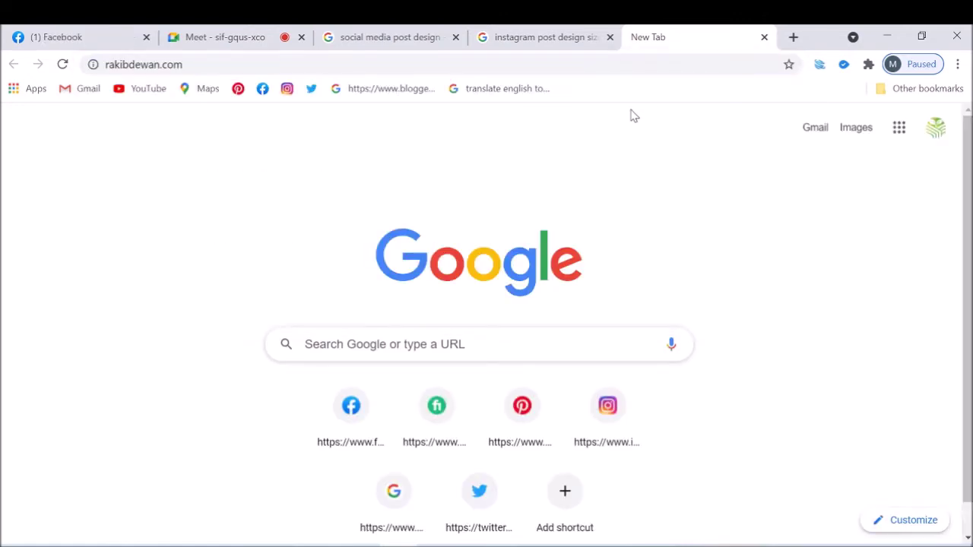
{"action": "left_click", "coordinate": [511, 33]}
{"action": "left_click", "coordinate": [636, 35]}
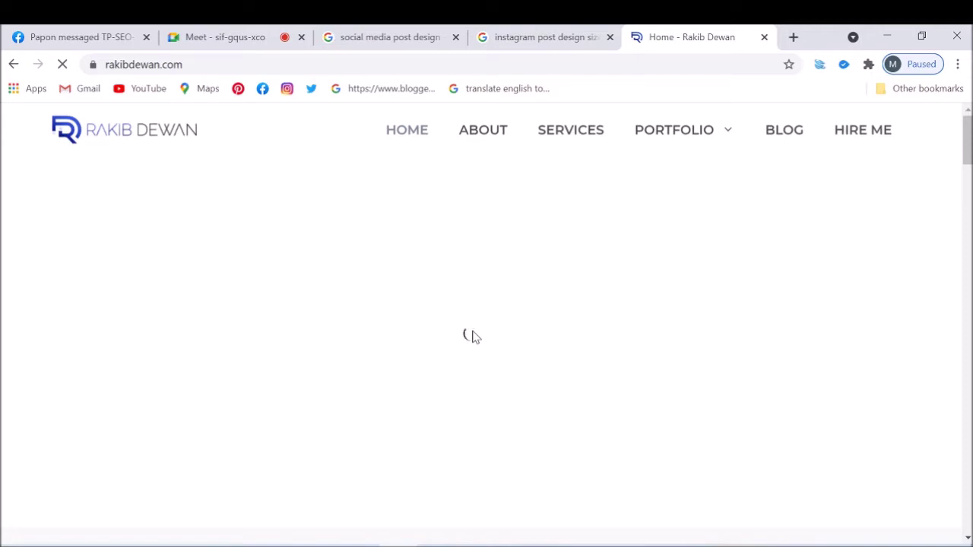
- Browse through the portfolio site, then return to the Instagram post size results
{"action": "scroll", "coordinate": [472, 337], "scroll_direction": "down", "scroll_amount": 5}
{"action": "scroll", "coordinate": [473, 336], "scroll_direction": "down", "scroll_amount": 5}
{"action": "scroll", "coordinate": [472, 337], "scroll_direction": "down", "scroll_amount": 5}
{"action": "scroll", "coordinate": [473, 337], "scroll_direction": "up", "scroll_amount": 5}
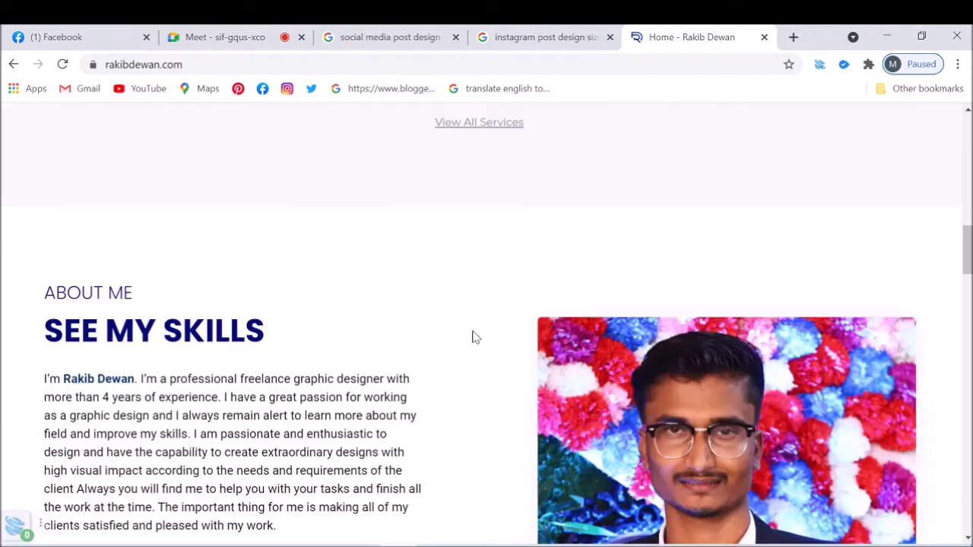
{"action": "scroll", "coordinate": [472, 337], "scroll_direction": "up", "scroll_amount": 5}
{"action": "scroll", "coordinate": [473, 336], "scroll_direction": "up", "scroll_amount": 5}
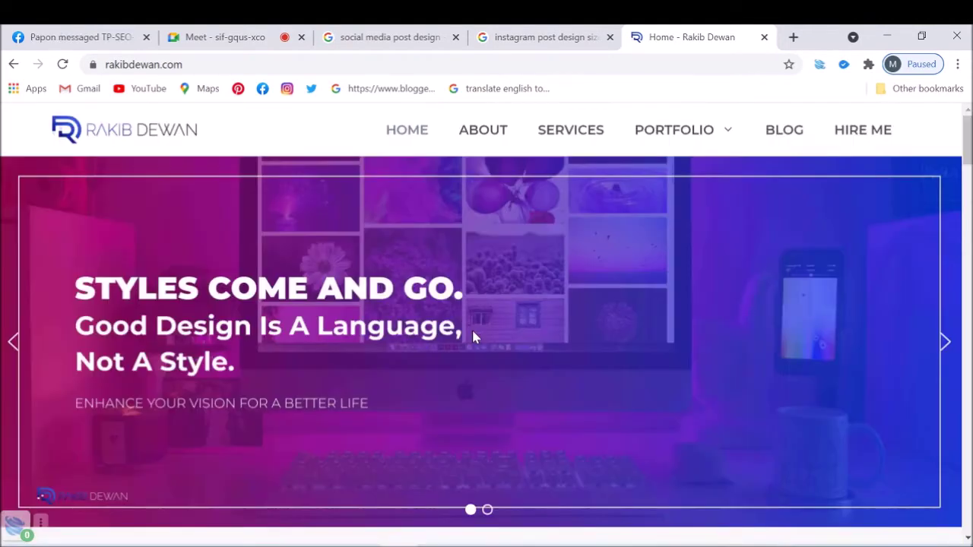
{"action": "scroll", "coordinate": [472, 337], "scroll_direction": "down", "scroll_amount": 5}
{"action": "scroll", "coordinate": [472, 337], "scroll_direction": "up", "scroll_amount": 3}
{"action": "scroll", "coordinate": [472, 336], "scroll_direction": "up", "scroll_amount": 2}
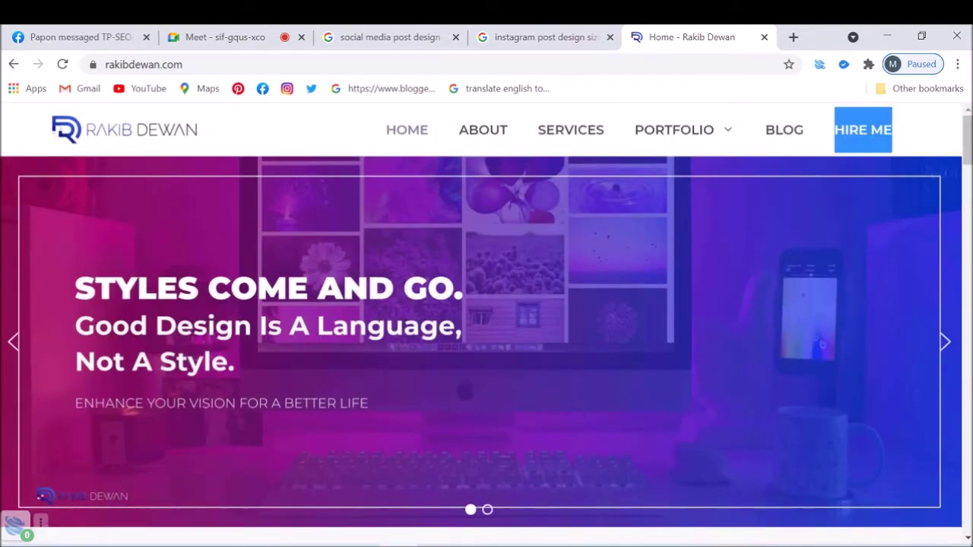
{"action": "scroll", "coordinate": [803, 424], "scroll_direction": "down", "scroll_amount": 2}
{"action": "scroll", "coordinate": [17, 236], "scroll_direction": "up", "scroll_amount": 1}
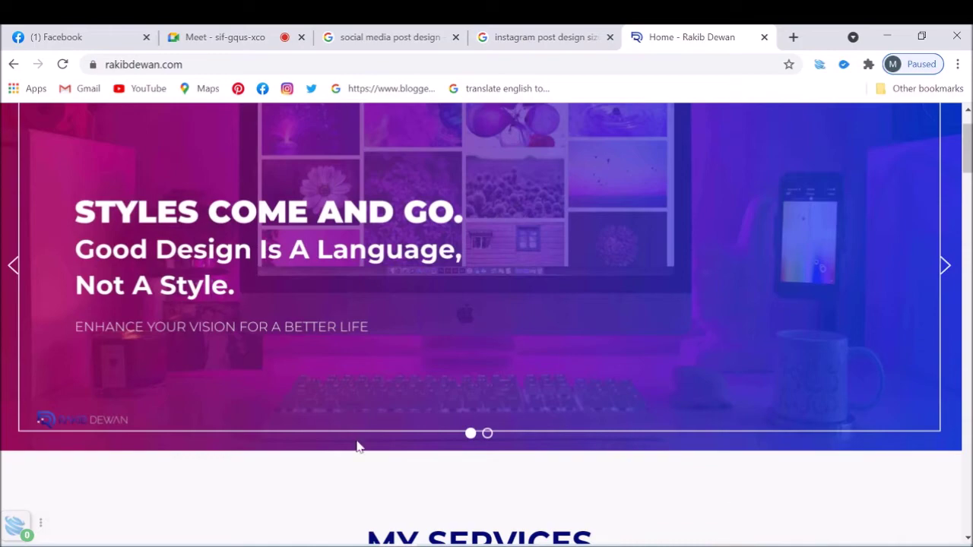
{"action": "scroll", "coordinate": [708, 467], "scroll_direction": "down", "scroll_amount": 10}
{"action": "scroll", "coordinate": [708, 467], "scroll_direction": "down", "scroll_amount": 5}
{"action": "scroll", "coordinate": [708, 467], "scroll_direction": "up", "scroll_amount": 2}
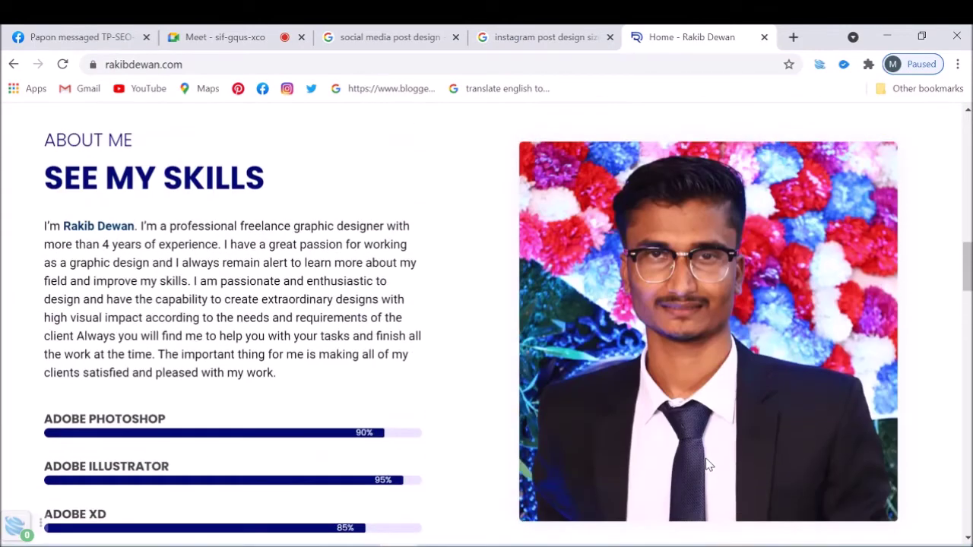
{"action": "scroll", "coordinate": [889, 523], "scroll_direction": "down", "scroll_amount": 7}
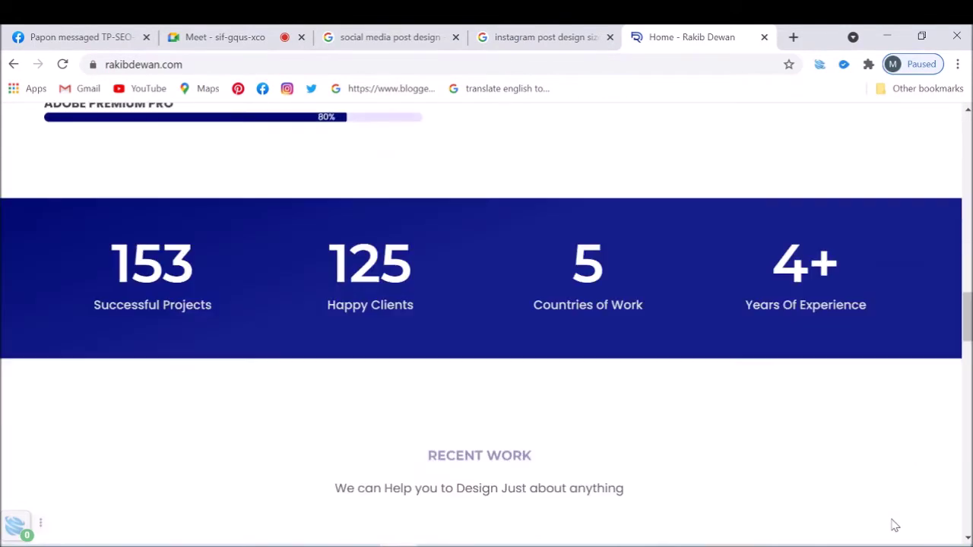
{"action": "scroll", "coordinate": [886, 524], "scroll_direction": "down", "scroll_amount": 5}
{"action": "scroll", "coordinate": [836, 521], "scroll_direction": "down", "scroll_amount": 3}
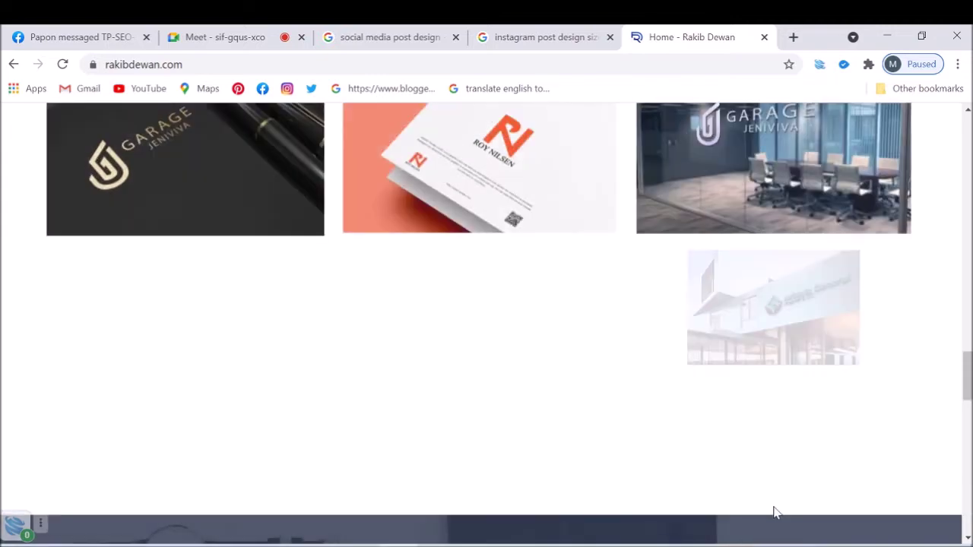
{"action": "scroll", "coordinate": [774, 514], "scroll_direction": "up", "scroll_amount": 2}
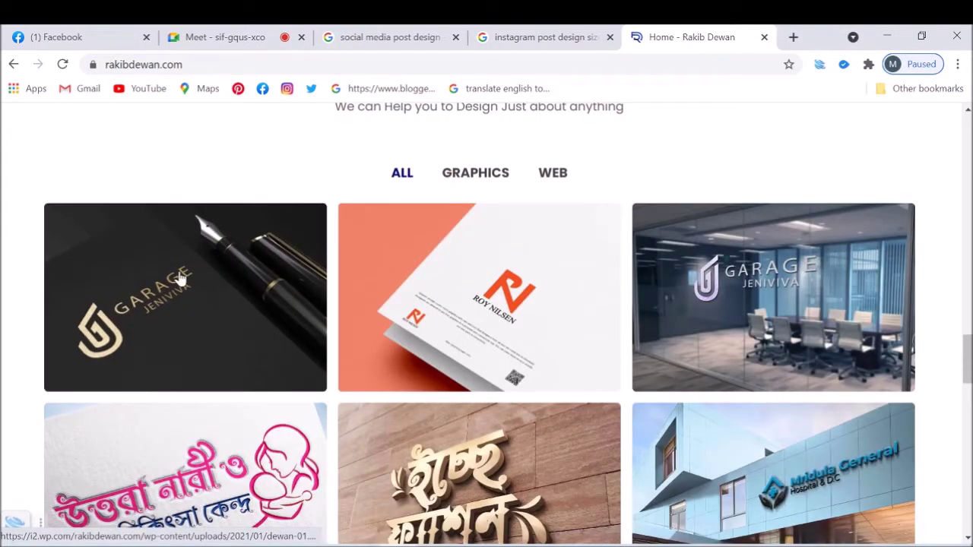
{"action": "scroll", "coordinate": [917, 466], "scroll_direction": "down", "scroll_amount": 1}
{"action": "scroll", "coordinate": [685, 448], "scroll_direction": "down", "scroll_amount": 10}
{"action": "scroll", "coordinate": [487, 388], "scroll_direction": "down", "scroll_amount": 5}
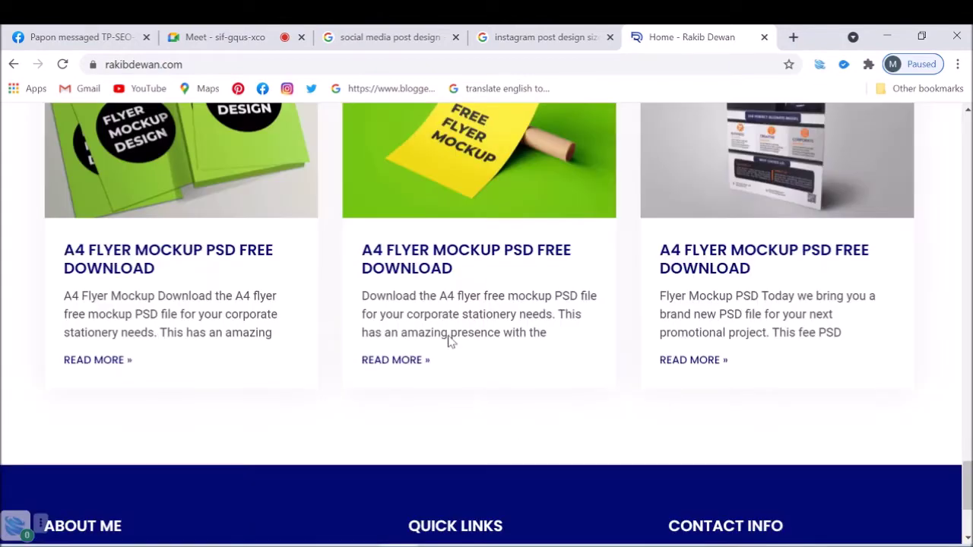
{"action": "scroll", "coordinate": [449, 342], "scroll_direction": "up", "scroll_amount": 3}
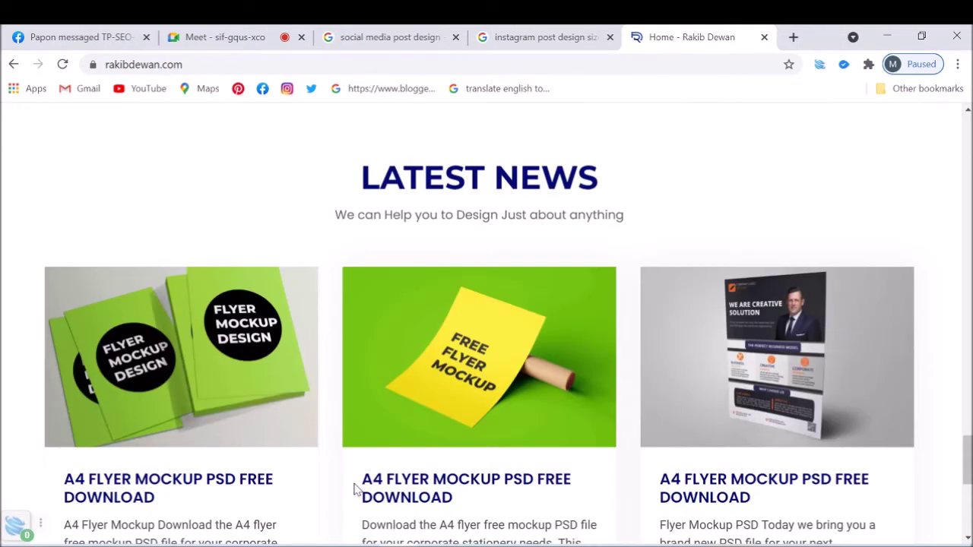
{"action": "scroll", "coordinate": [586, 224], "scroll_direction": "down", "scroll_amount": 3}
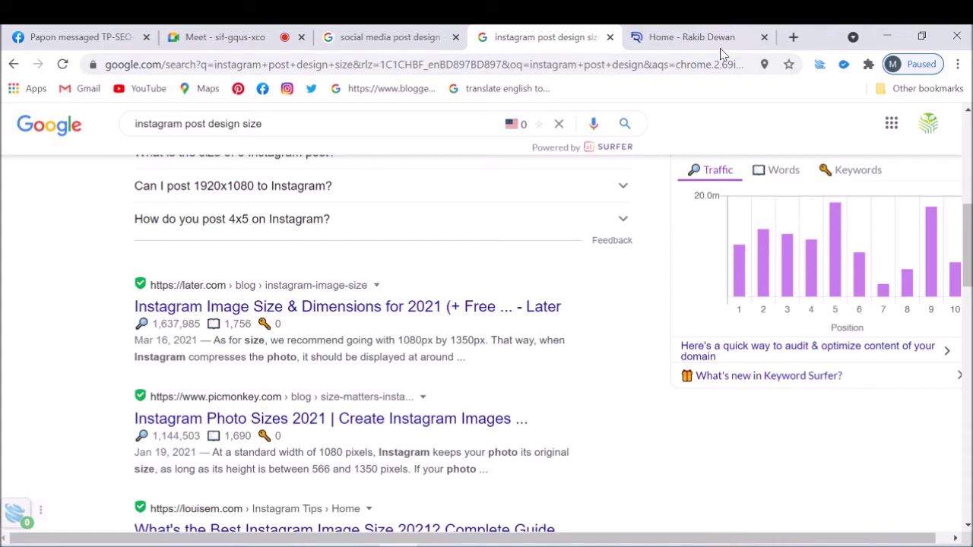
{"action": "scroll", "coordinate": [548, 228], "scroll_direction": "up", "scroll_amount": 7}
{"action": "scroll", "coordinate": [532, 238], "scroll_direction": "up", "scroll_amount": 8}
{"action": "scroll", "coordinate": [531, 238], "scroll_direction": "up", "scroll_amount": 5}
{"action": "scroll", "coordinate": [531, 238], "scroll_direction": "up", "scroll_amount": 8}
{"action": "scroll", "coordinate": [532, 244], "scroll_direction": "up", "scroll_amount": 5}
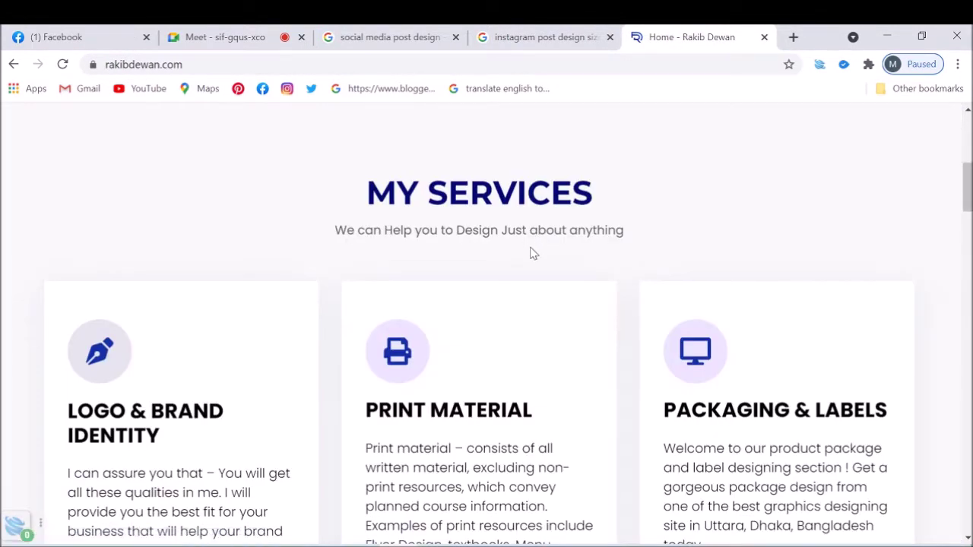
{"action": "scroll", "coordinate": [532, 254], "scroll_direction": "up", "scroll_amount": 2}
{"action": "scroll", "coordinate": [532, 254], "scroll_direction": "up", "scroll_amount": 3}
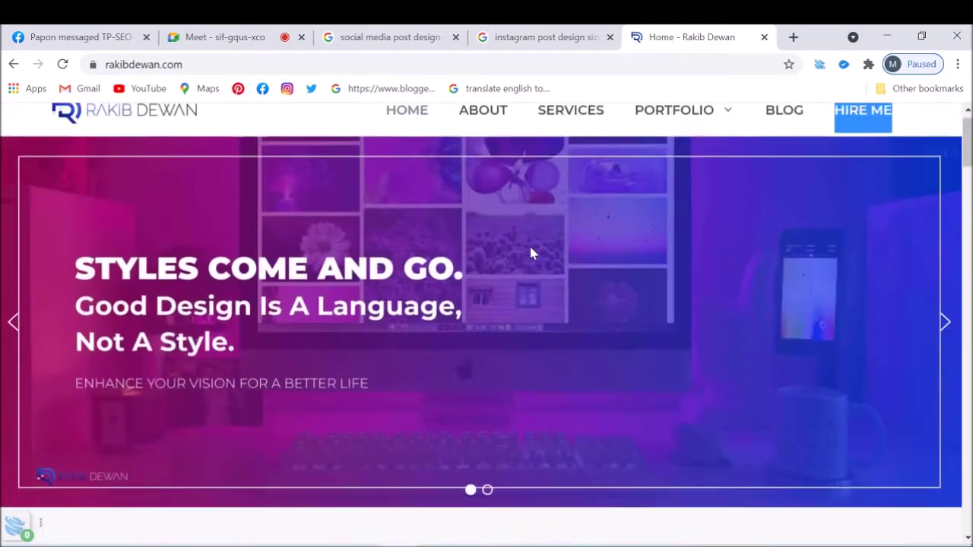
{"action": "left_click", "coordinate": [601, 35]}
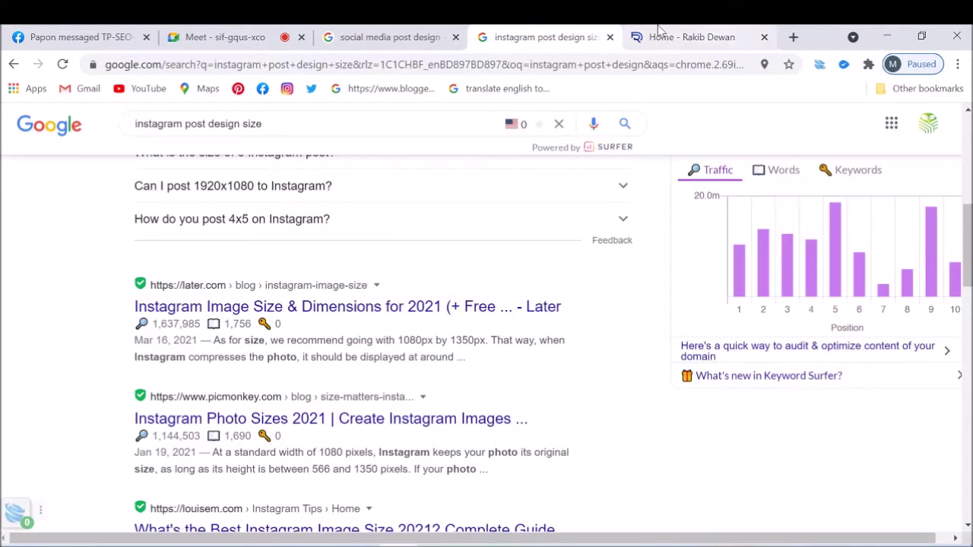
- Flip among the image results, Instagram size and portfolio tabs
{"action": "left_click", "coordinate": [350, 31]}
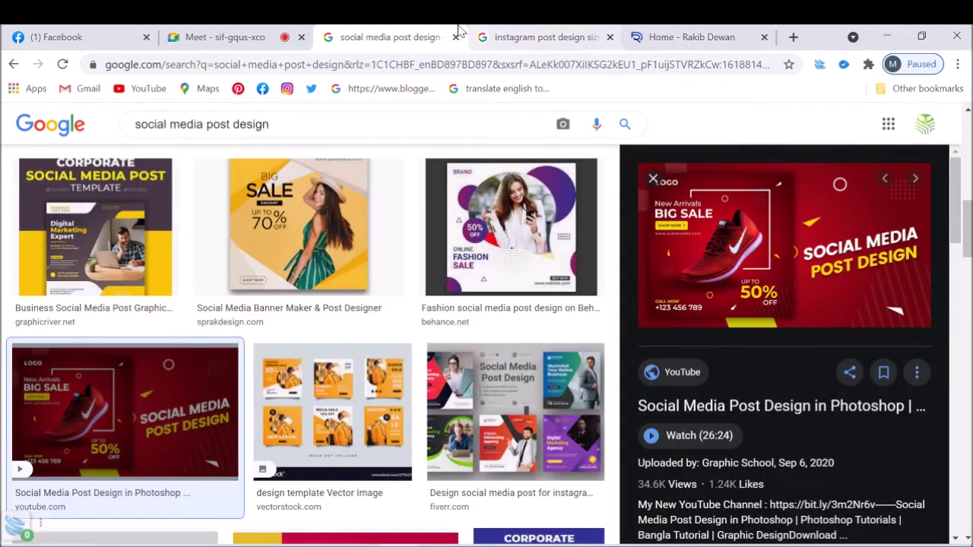
{"action": "left_click", "coordinate": [545, 34]}
{"action": "left_click", "coordinate": [403, 37]}
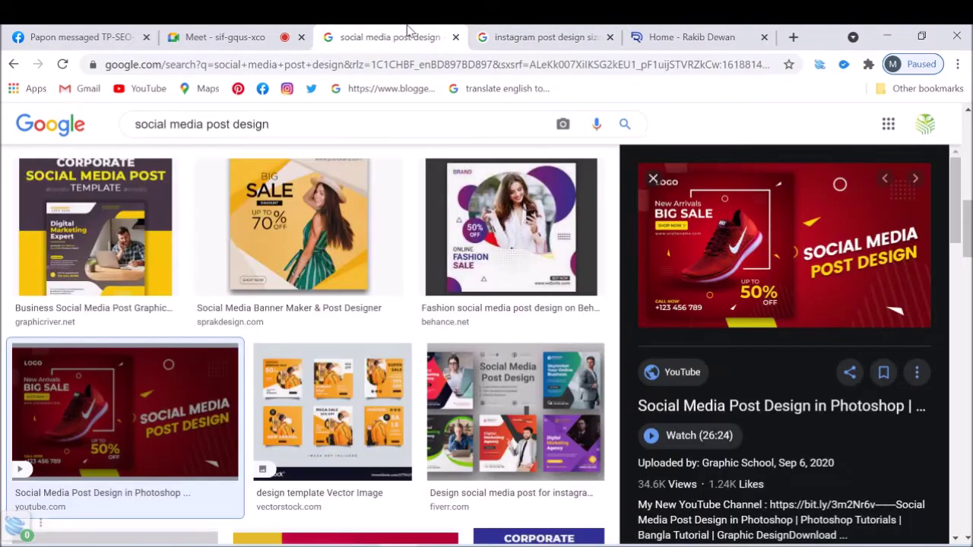
{"action": "left_click", "coordinate": [684, 36]}
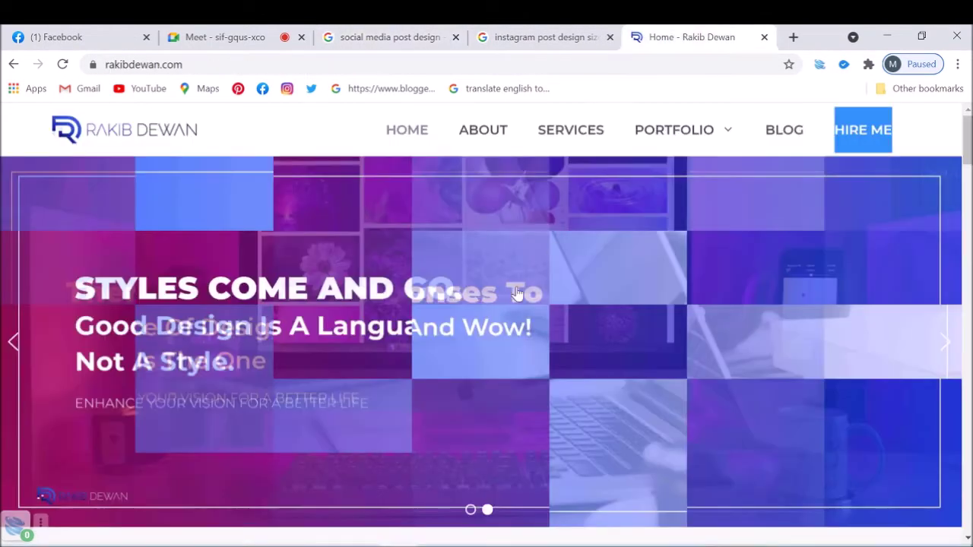
{"action": "scroll", "coordinate": [437, 335], "scroll_direction": "up", "scroll_amount": 2}
{"action": "left_click", "coordinate": [544, 37]}
{"action": "left_click", "coordinate": [688, 36]}
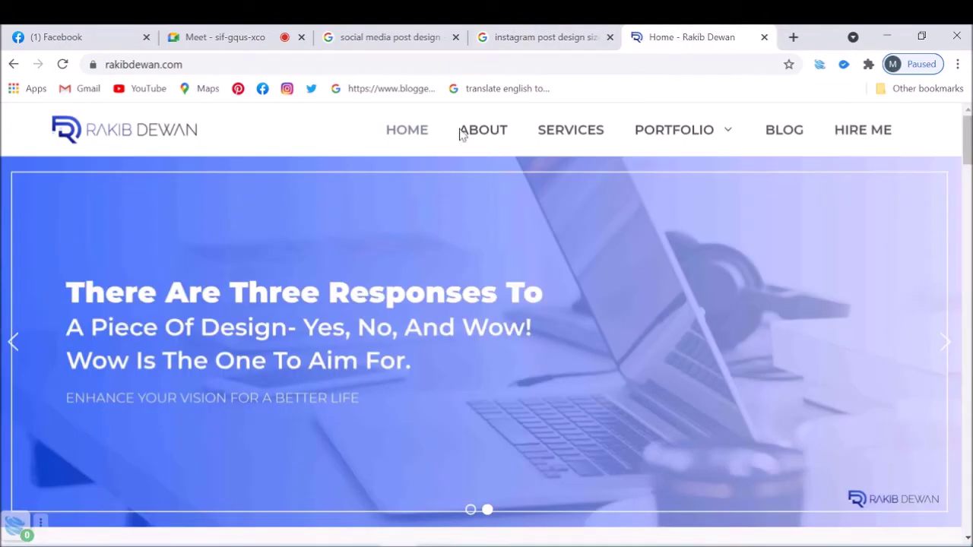
{"action": "left_click", "coordinate": [523, 34]}
{"action": "left_click", "coordinate": [388, 36]}
- Check the video meeting, then cycle back through the tabs to the image results
{"action": "left_click", "coordinate": [245, 31]}
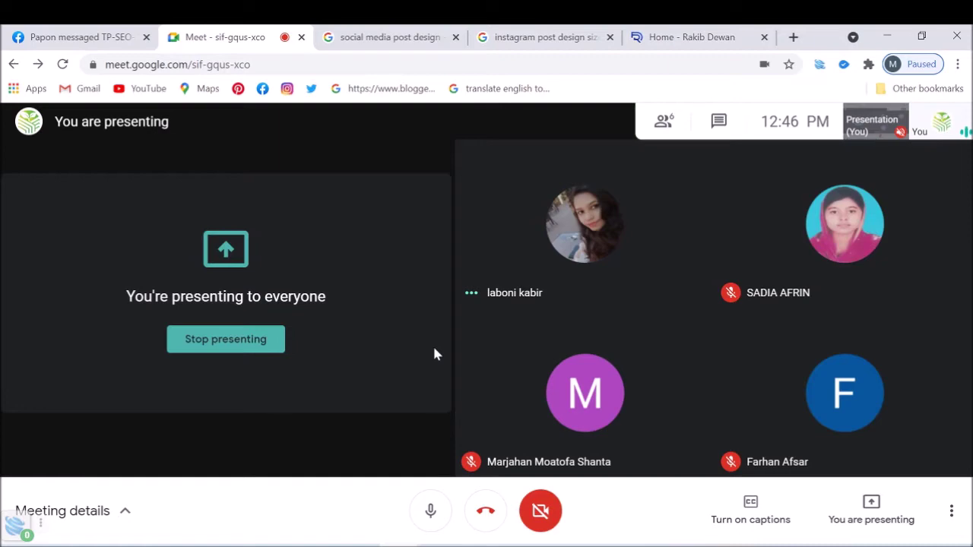
{"action": "left_click", "coordinate": [690, 32]}
{"action": "left_click", "coordinate": [506, 34]}
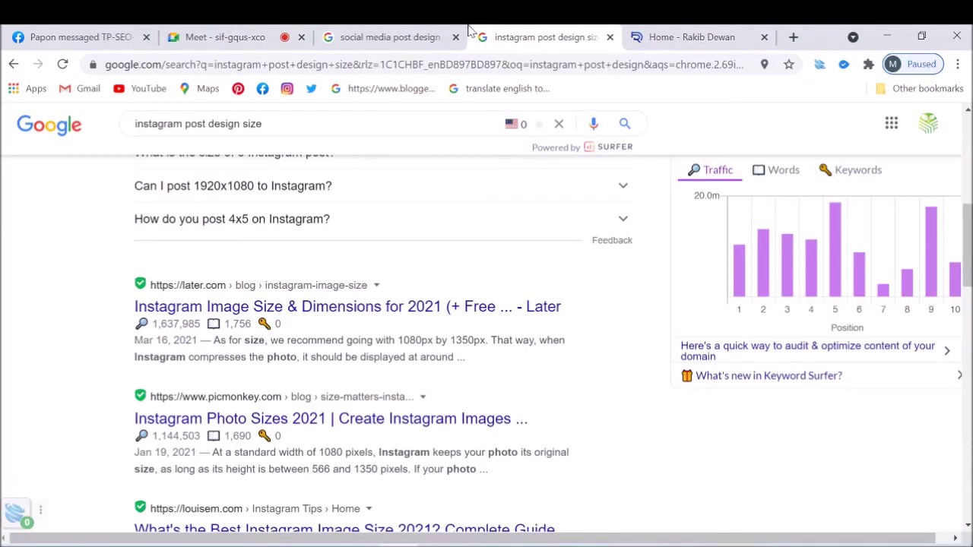
{"action": "left_click", "coordinate": [426, 32]}
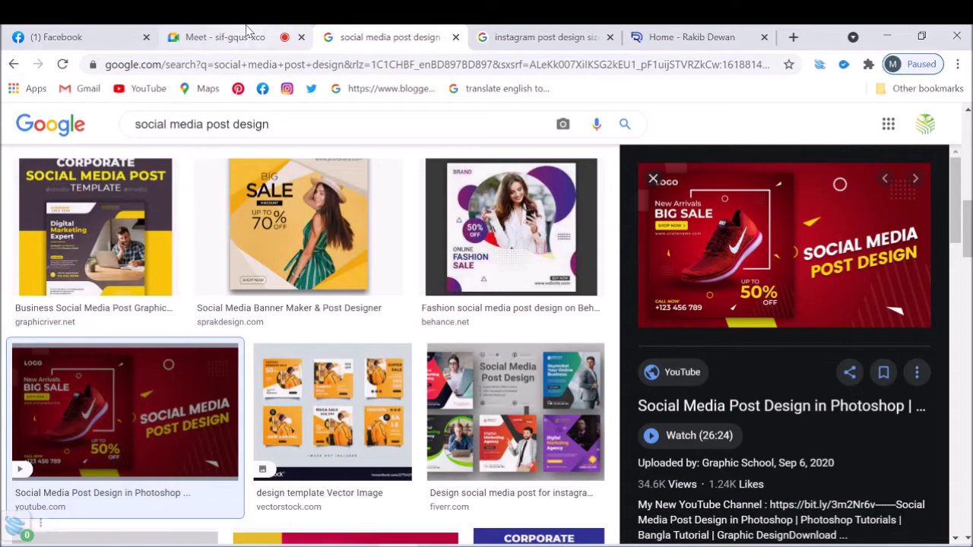
{"action": "left_click", "coordinate": [245, 30]}
{"action": "left_click", "coordinate": [371, 31]}
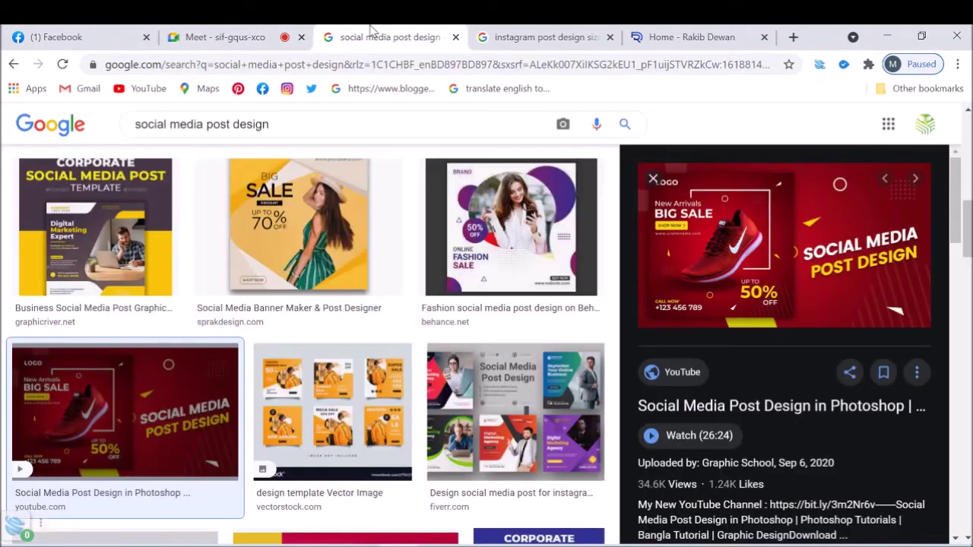
- Close the Instagram post size and portfolio tabs, leaving the image results open
{"action": "left_click", "coordinate": [609, 37]}
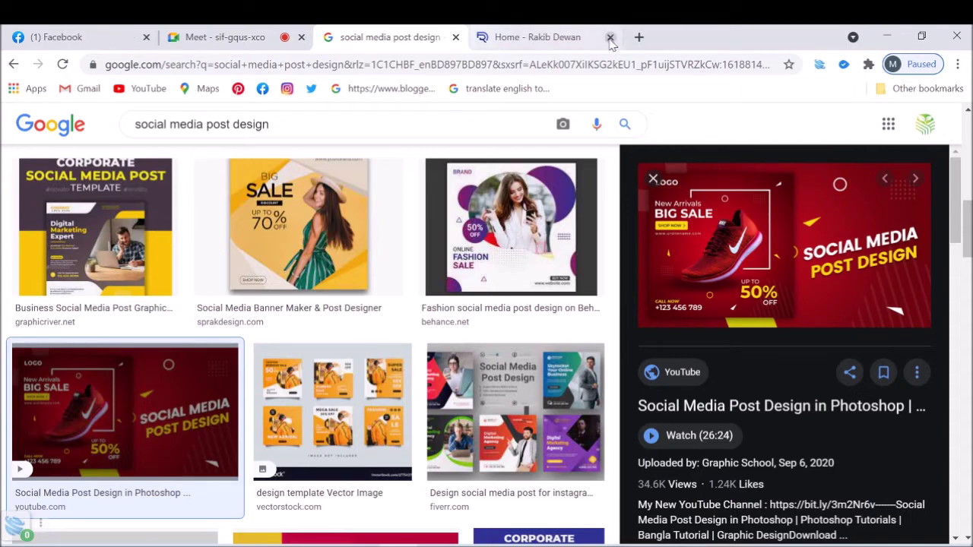
{"action": "left_click", "coordinate": [610, 38]}
{"action": "left_click", "coordinate": [321, 32]}
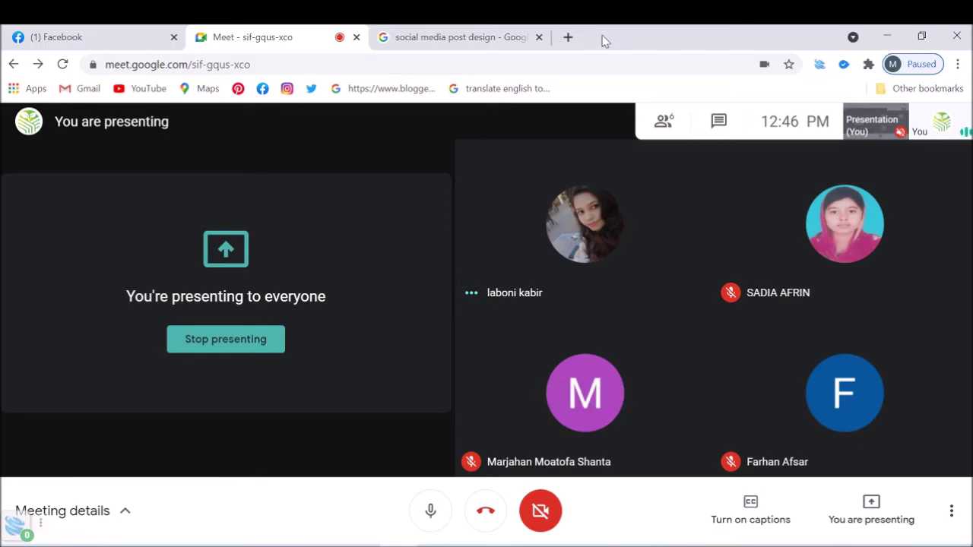
{"action": "left_click", "coordinate": [456, 37]}
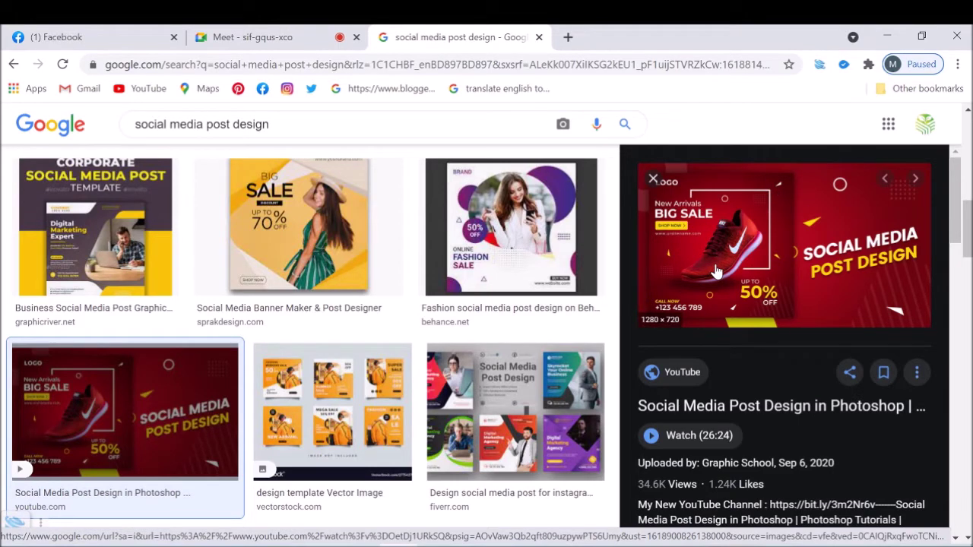
- Preview the Corporate Social Media Post template and scroll through the image results
{"action": "left_click", "coordinate": [652, 180]}
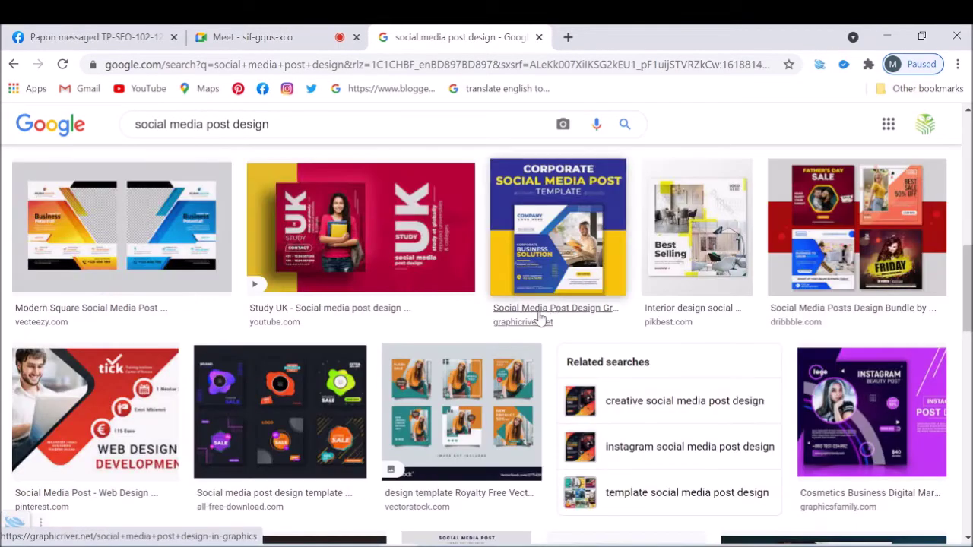
{"action": "left_click", "coordinate": [588, 232]}
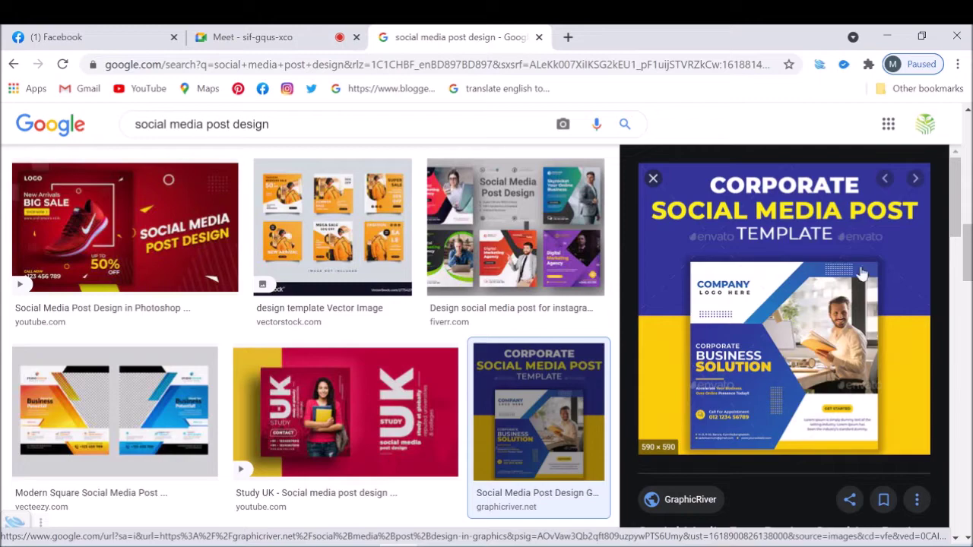
{"action": "left_click", "coordinate": [654, 178]}
{"action": "scroll", "coordinate": [409, 367], "scroll_direction": "down", "scroll_amount": 2}
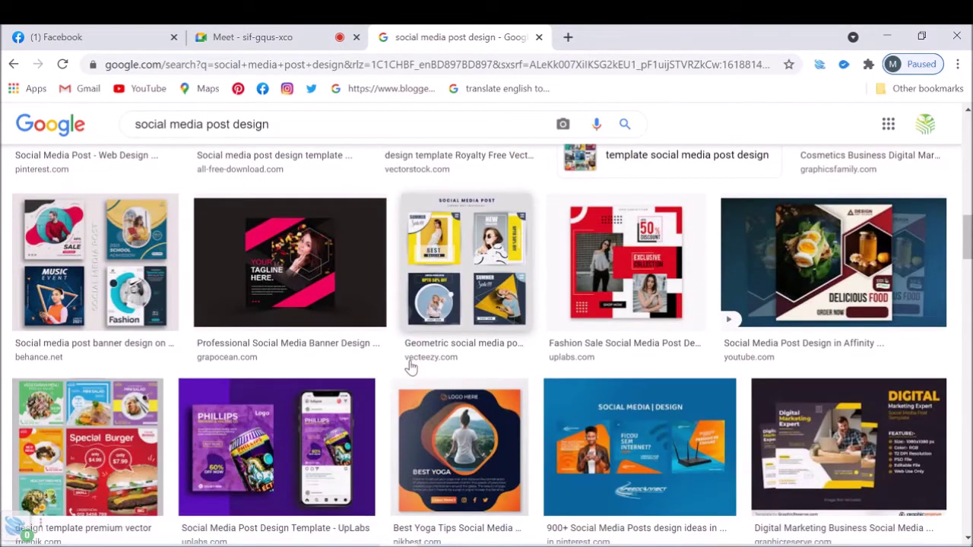
{"action": "scroll", "coordinate": [409, 367], "scroll_direction": "down", "scroll_amount": 2}
{"action": "scroll", "coordinate": [409, 367], "scroll_direction": "down", "scroll_amount": 3}
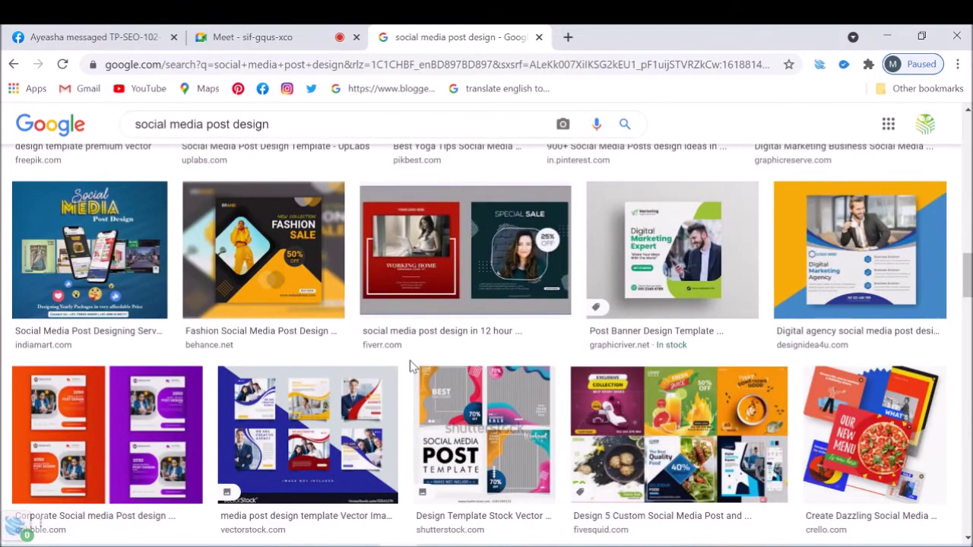
{"action": "scroll", "coordinate": [410, 361], "scroll_direction": "down", "scroll_amount": 1}
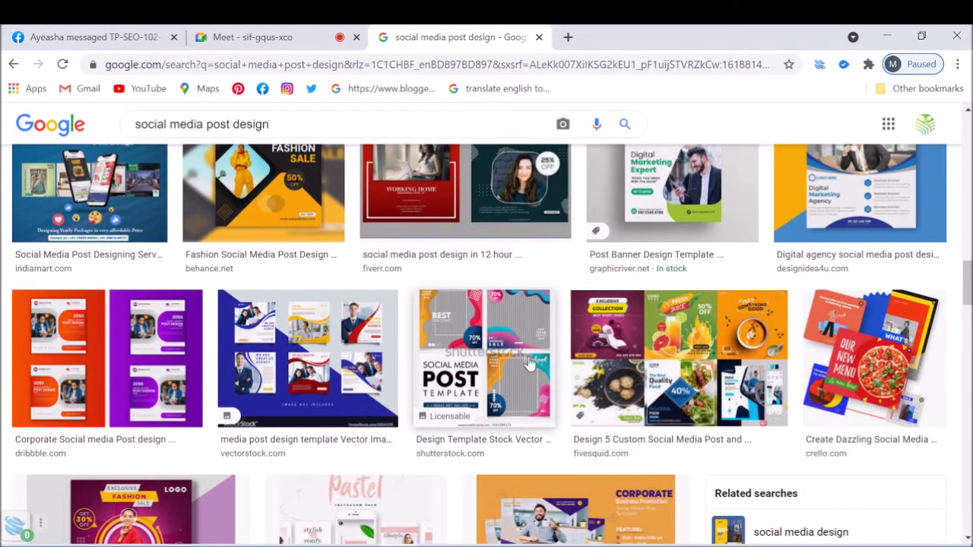
{"action": "scroll", "coordinate": [530, 365], "scroll_direction": "down", "scroll_amount": 3}
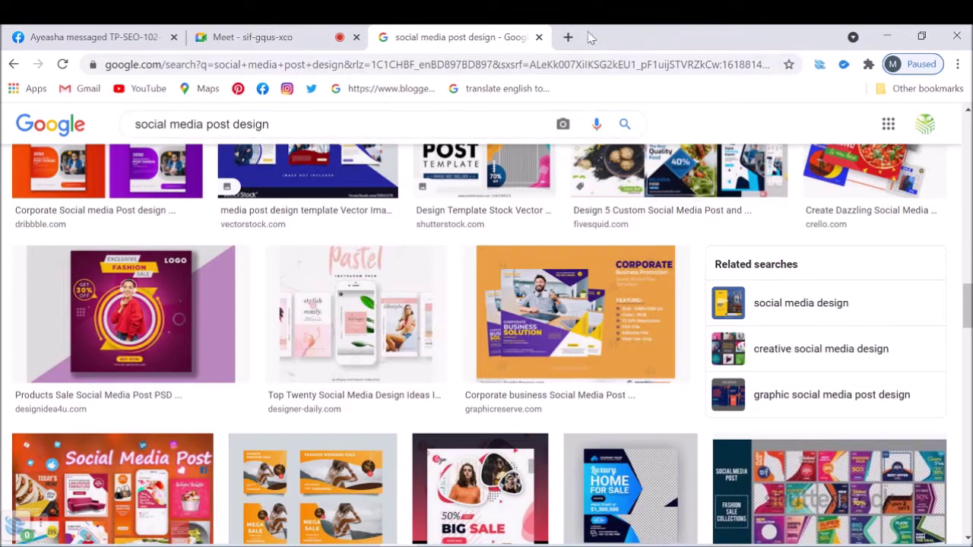
{"action": "scroll", "coordinate": [448, 386], "scroll_direction": "down", "scroll_amount": 2}
{"action": "scroll", "coordinate": [449, 386], "scroll_direction": "down", "scroll_amount": 2}
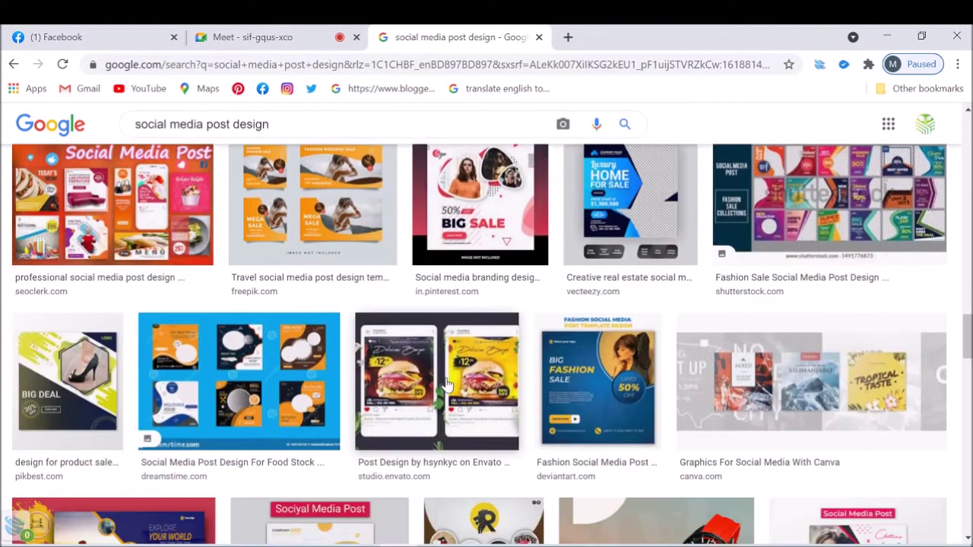
{"action": "scroll", "coordinate": [447, 386], "scroll_direction": "up", "scroll_amount": 4}
{"action": "scroll", "coordinate": [447, 386], "scroll_direction": "down", "scroll_amount": 3}
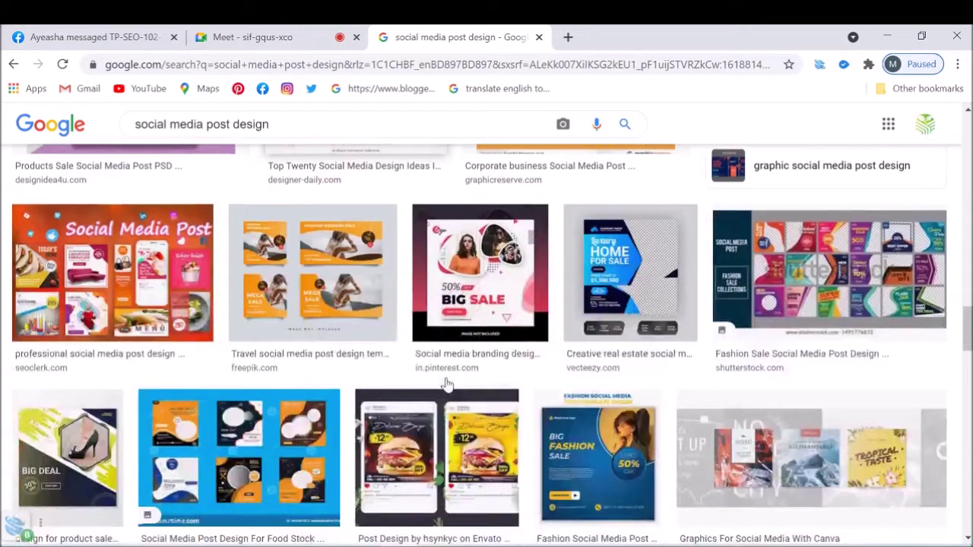
{"action": "left_click", "coordinate": [568, 36]}
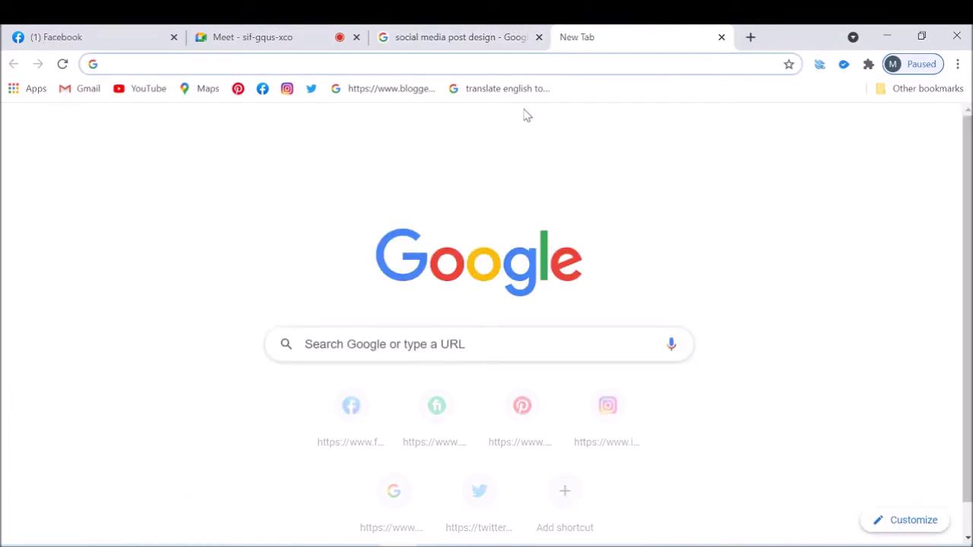
- Search Google for 'psd design' and show its image results
{"action": "type", "text": "PSD"}
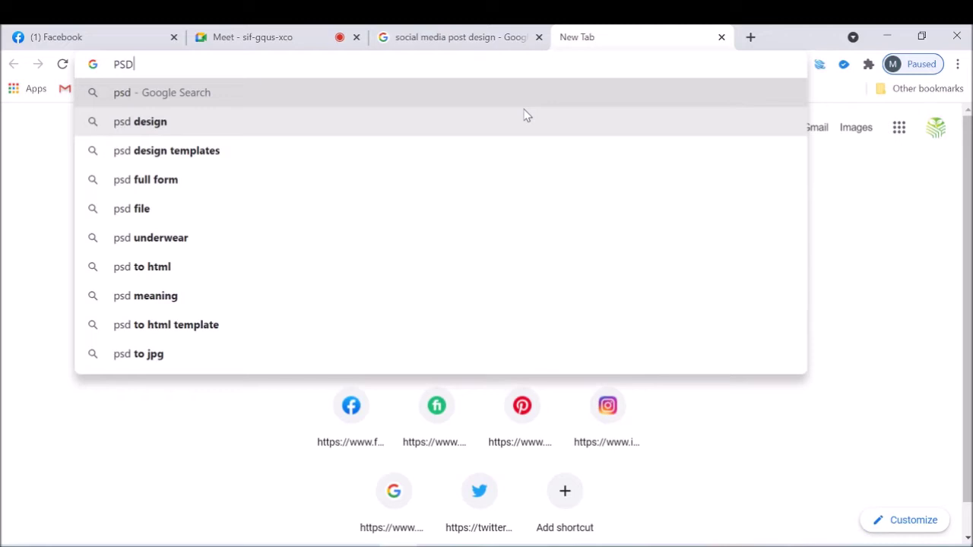
{"action": "key", "text": "Down"}
{"action": "key", "text": "Return"}
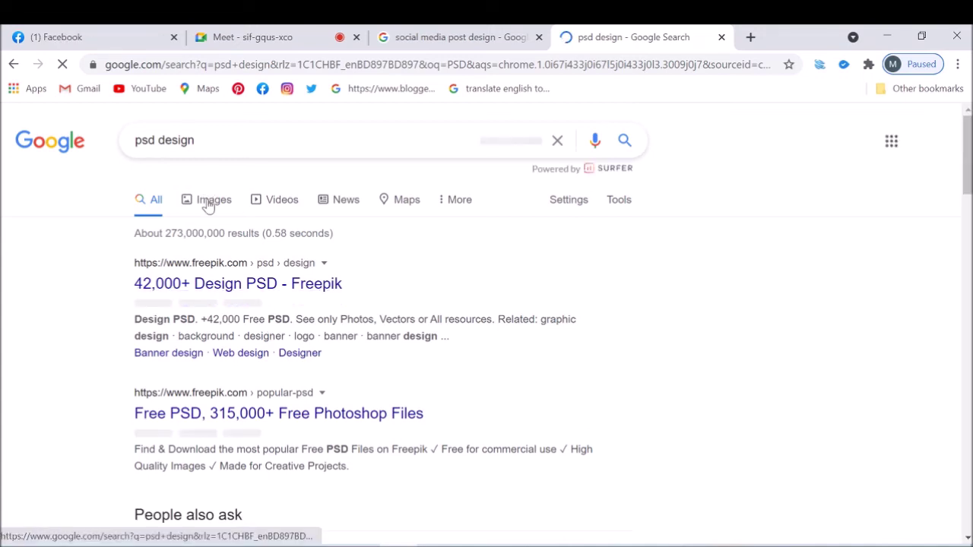
{"action": "left_click", "coordinate": [208, 204]}
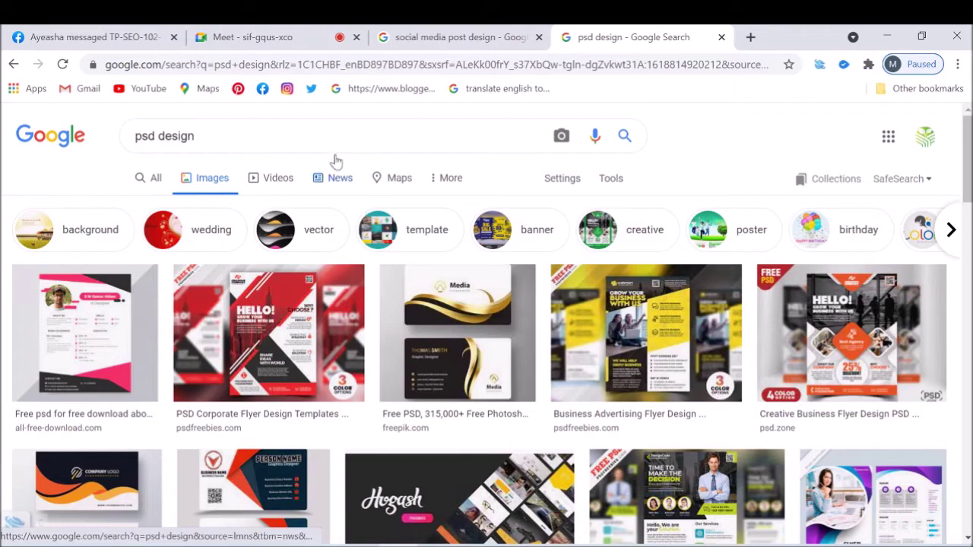
{"action": "scroll", "coordinate": [388, 257], "scroll_direction": "down", "scroll_amount": 3}
{"action": "scroll", "coordinate": [388, 257], "scroll_direction": "up", "scroll_amount": 3}
- Replace the search query with 'web'
{"action": "left_click", "coordinate": [317, 137]}
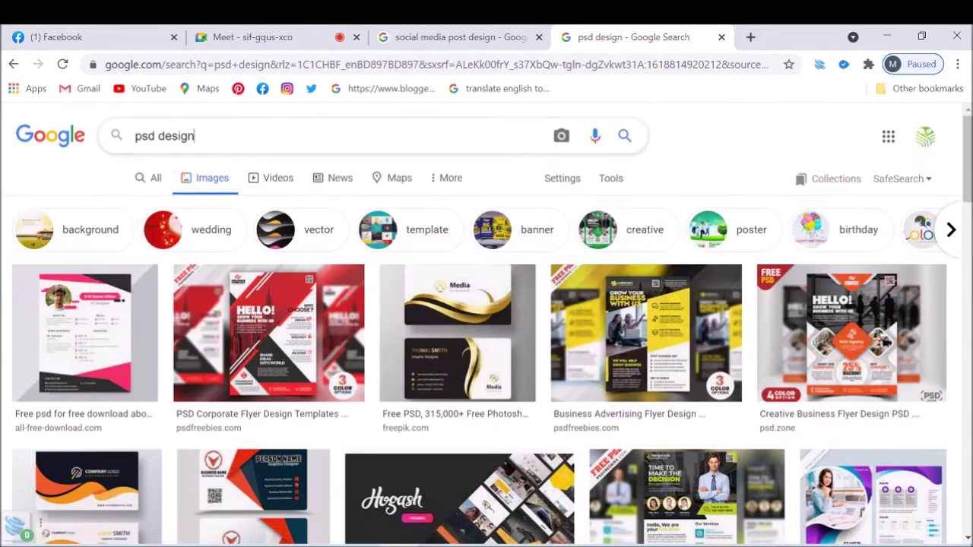
{"action": "key", "text": "ctrl+a"}
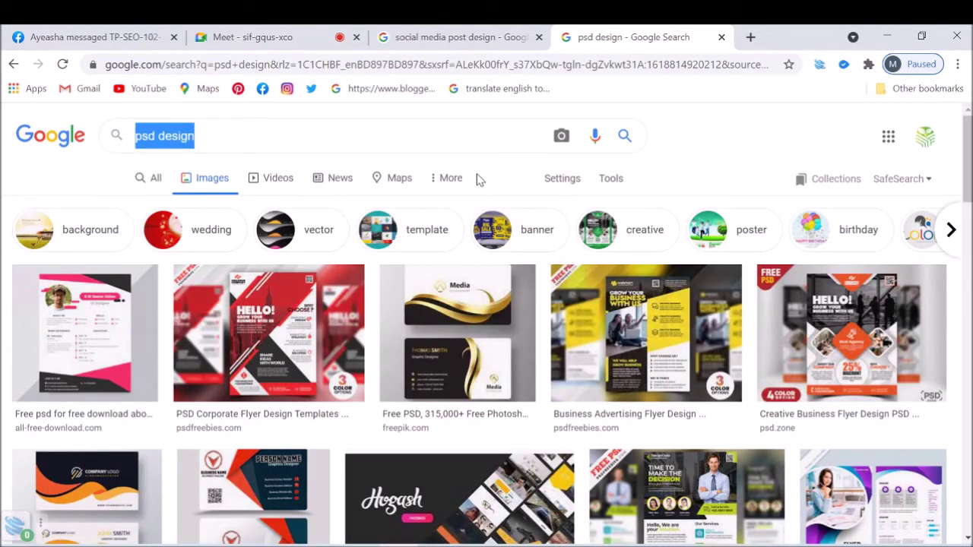
{"action": "type", "text": "web"}
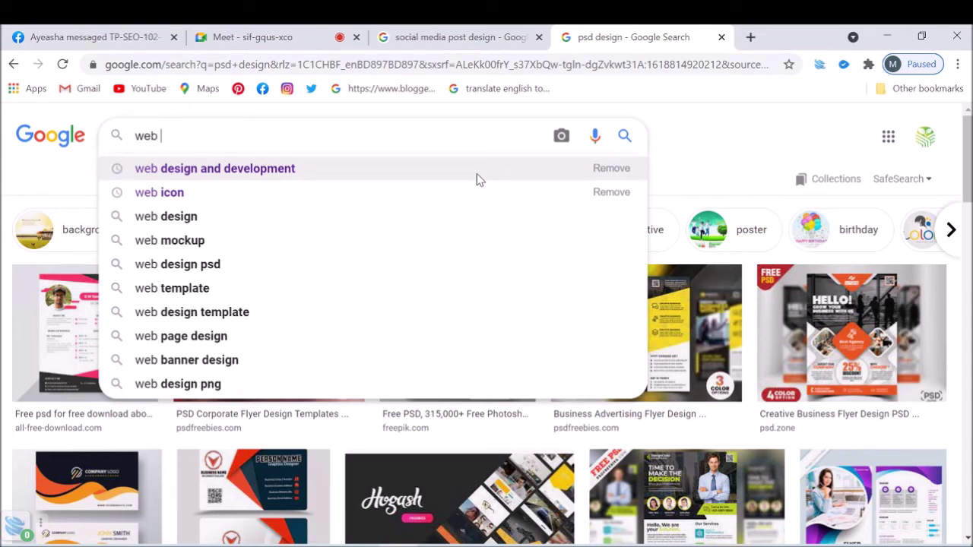
- Switch the image search to 'psd templates' and preview the hongkiat.com template
{"action": "key", "text": "BackSpace"}
{"action": "key", "text": "BackSpace"}
{"action": "key", "text": "BackSpace"}
{"action": "key", "text": "BackSpace"}
{"action": "type", "text": "P"}
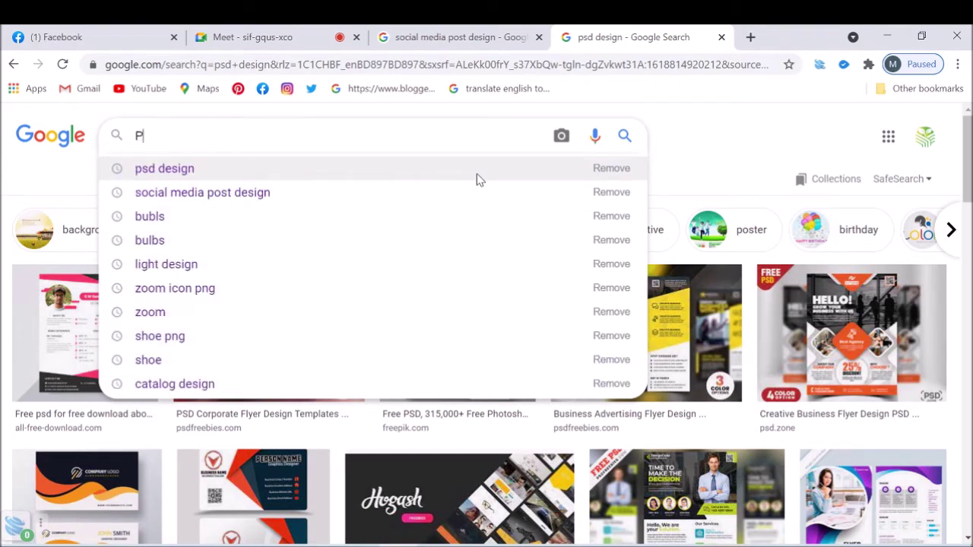
{"action": "type", "text": "SD"}
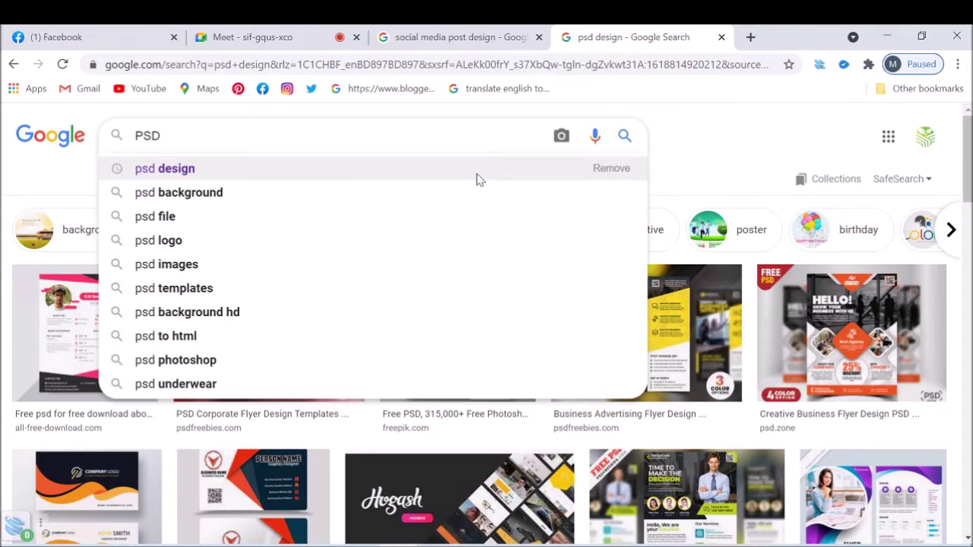
{"action": "left_click", "coordinate": [259, 289]}
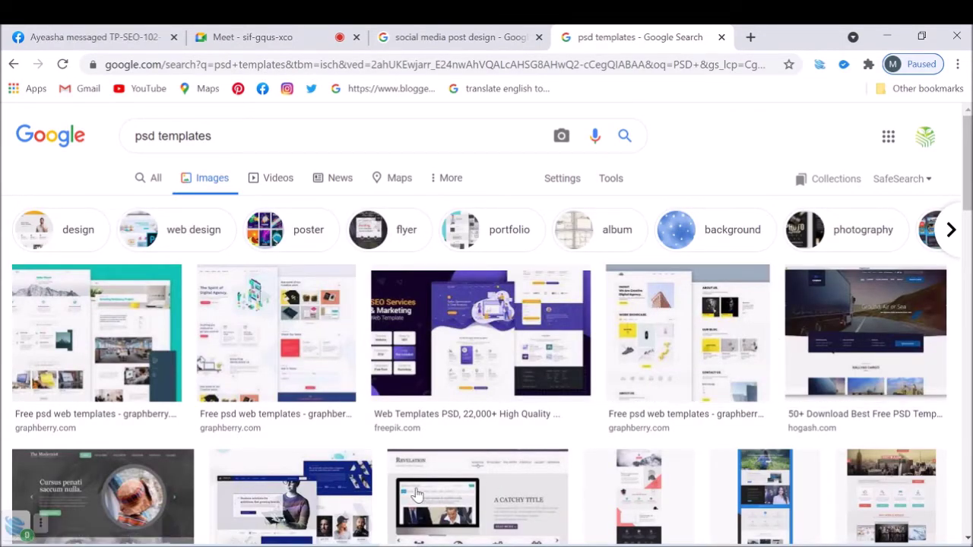
{"action": "scroll", "coordinate": [470, 403], "scroll_direction": "down", "scroll_amount": 3}
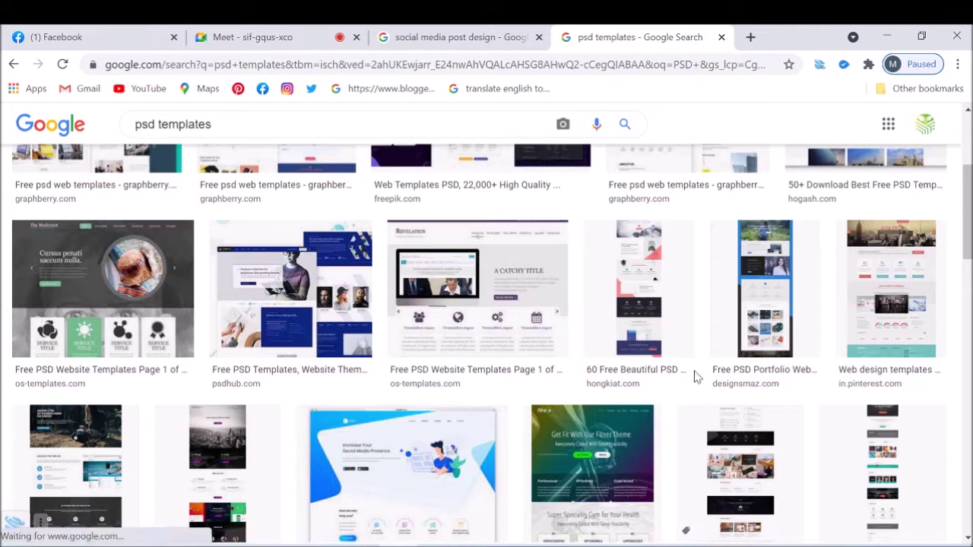
{"action": "left_click", "coordinate": [671, 304]}
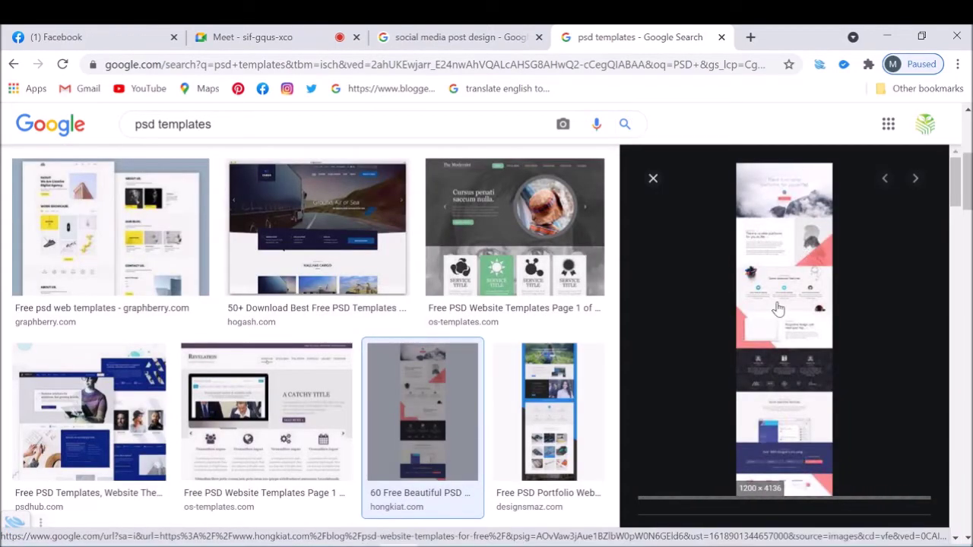
- Open rakibdewan.com in a new tab
{"action": "left_click", "coordinate": [751, 37]}
{"action": "type", "text": "rakibdewan.com"}
{"action": "key", "text": "Return"}
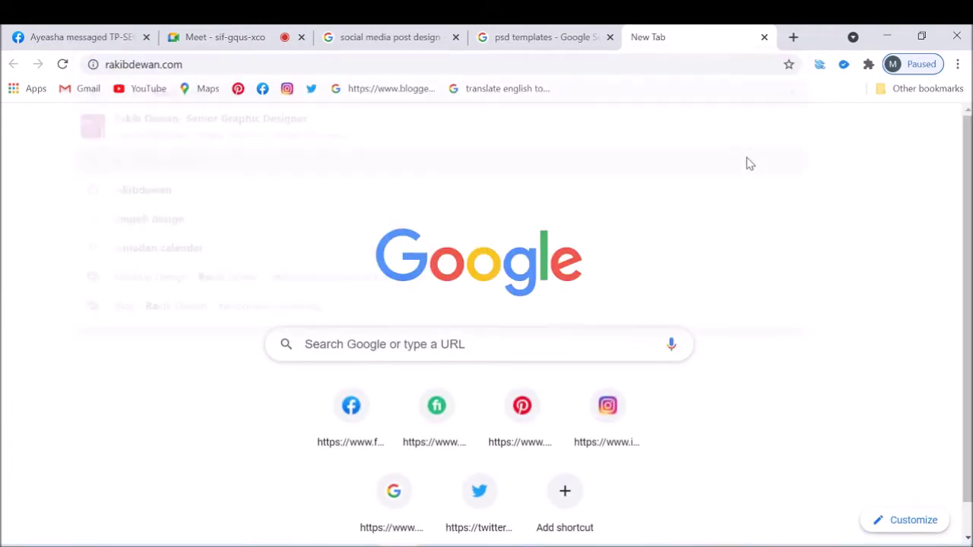
- Preview the Pinterest PSD website templates image, then return to rakibdewan.com
{"action": "left_click", "coordinate": [543, 37]}
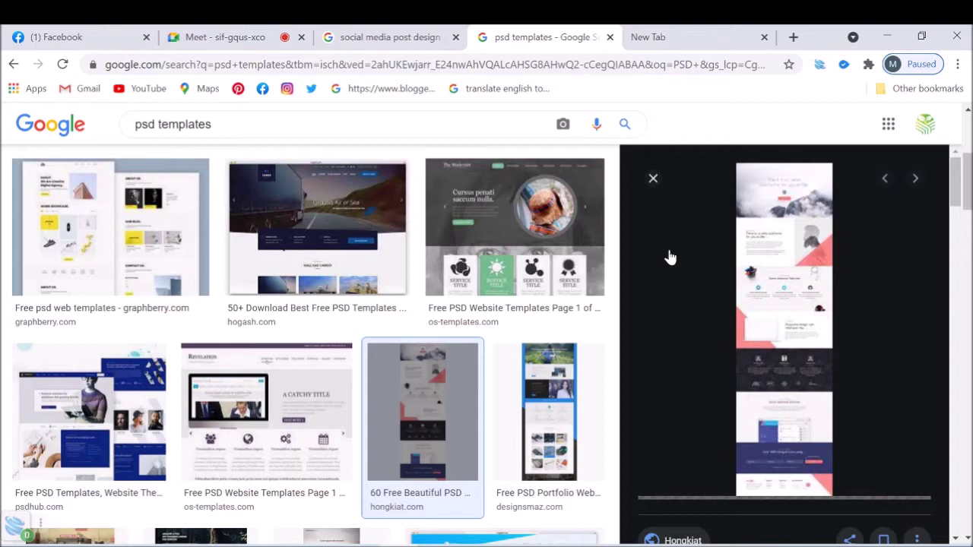
{"action": "scroll", "coordinate": [735, 504], "scroll_direction": "down", "scroll_amount": 4}
{"action": "left_click", "coordinate": [714, 337]}
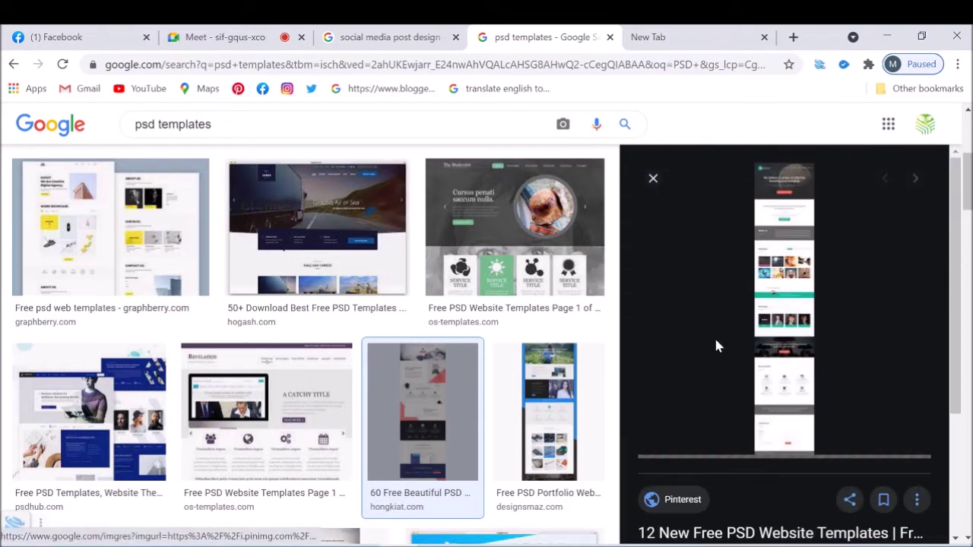
{"action": "scroll", "coordinate": [777, 198], "scroll_direction": "down", "scroll_amount": 2}
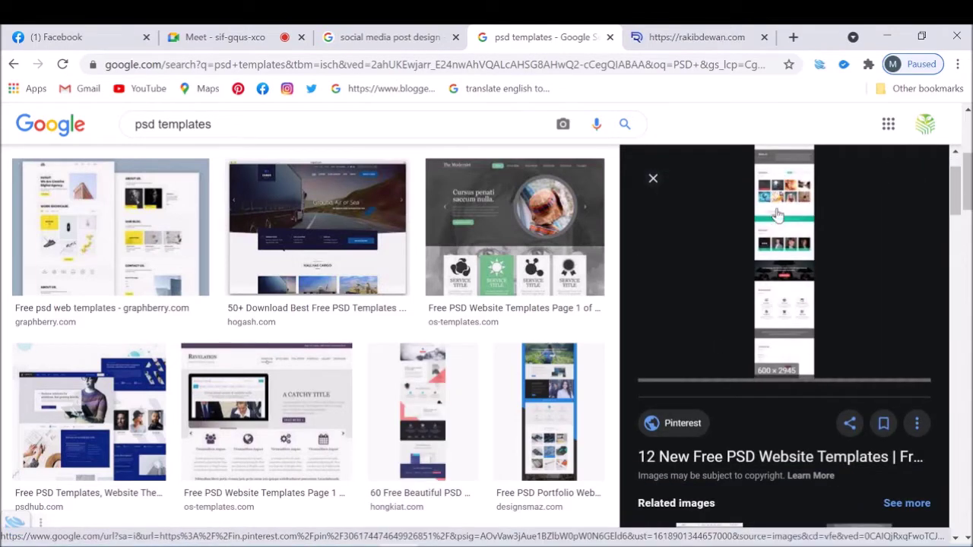
{"action": "left_click", "coordinate": [692, 36]}
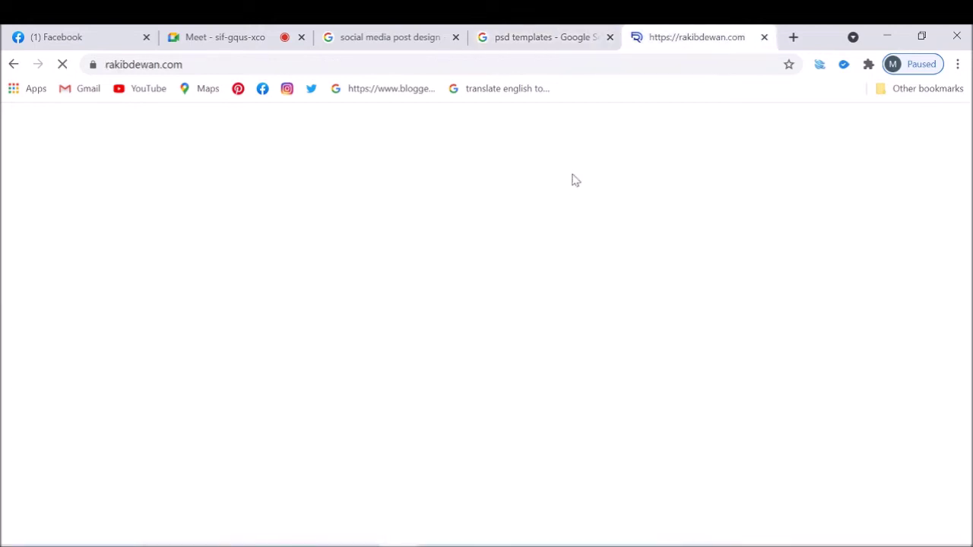
- Scroll through the designer's portfolio page to look it over
{"action": "scroll", "coordinate": [650, 254], "scroll_direction": "down", "scroll_amount": 5}
{"action": "scroll", "coordinate": [650, 254], "scroll_direction": "down", "scroll_amount": 5}
{"action": "scroll", "coordinate": [650, 251], "scroll_direction": "down", "scroll_amount": 5}
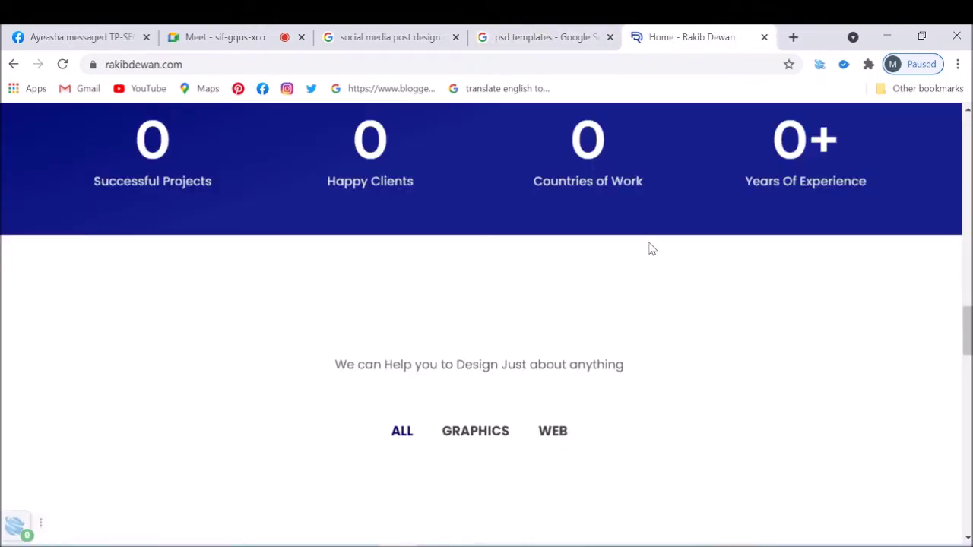
{"action": "scroll", "coordinate": [624, 297], "scroll_direction": "down", "scroll_amount": 10}
{"action": "scroll", "coordinate": [598, 337], "scroll_direction": "up", "scroll_amount": 5}
{"action": "scroll", "coordinate": [598, 336], "scroll_direction": "up", "scroll_amount": 5}
{"action": "scroll", "coordinate": [597, 337], "scroll_direction": "up", "scroll_amount": 5}
{"action": "scroll", "coordinate": [601, 336], "scroll_direction": "up", "scroll_amount": 10}
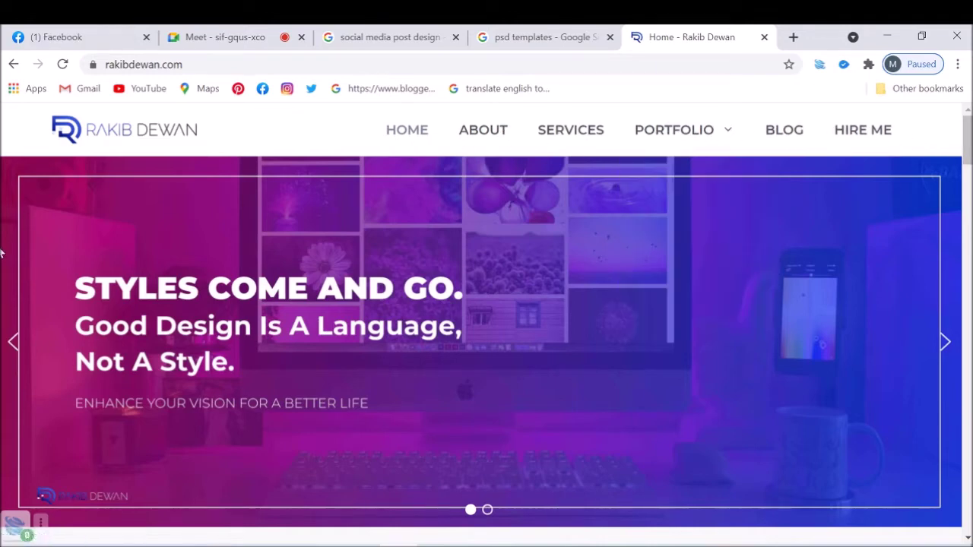
{"action": "scroll", "coordinate": [286, 209], "scroll_direction": "down", "scroll_amount": 4}
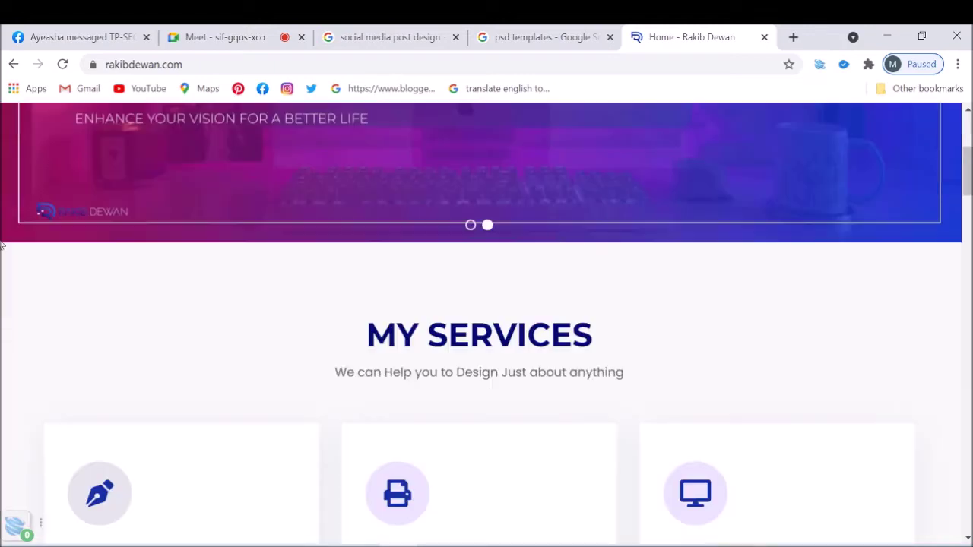
{"action": "scroll", "coordinate": [286, 209], "scroll_direction": "down", "scroll_amount": 5}
{"action": "scroll", "coordinate": [588, 379], "scroll_direction": "down", "scroll_amount": 4}
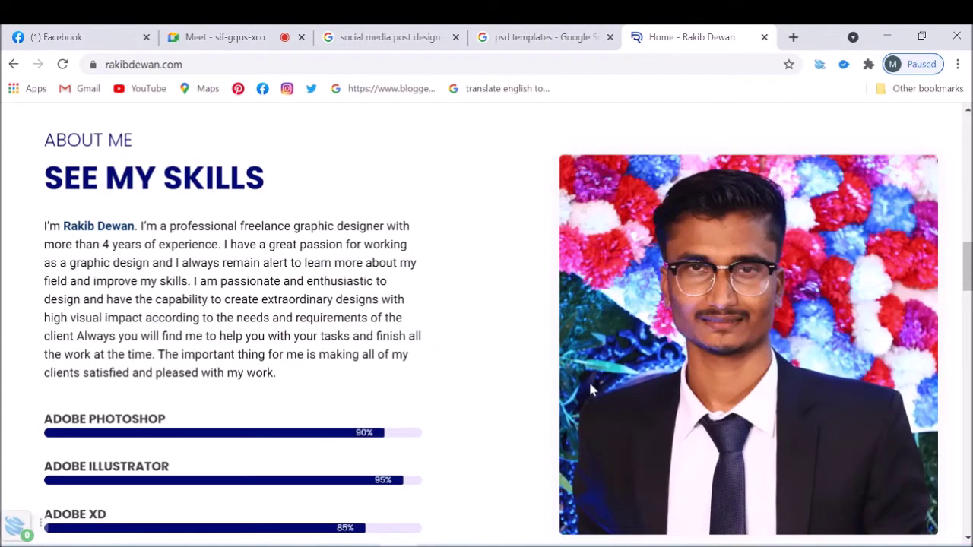
{"action": "scroll", "coordinate": [315, 267], "scroll_direction": "up", "scroll_amount": 6}
{"action": "scroll", "coordinate": [314, 267], "scroll_direction": "down", "scroll_amount": 4}
{"action": "scroll", "coordinate": [771, 315], "scroll_direction": "down", "scroll_amount": 4}
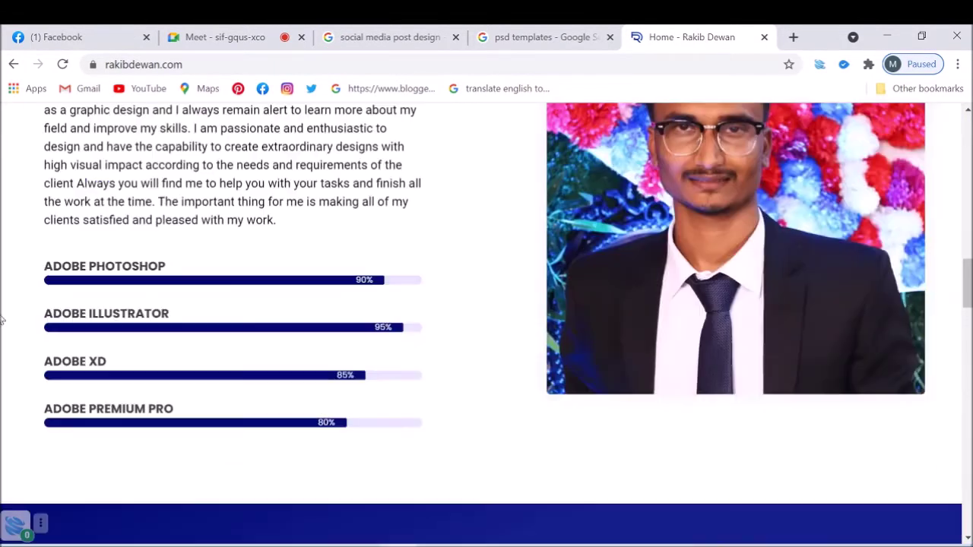
{"action": "scroll", "coordinate": [233, 360], "scroll_direction": "down", "scroll_amount": 5}
{"action": "scroll", "coordinate": [140, 360], "scroll_direction": "down", "scroll_amount": 5}
{"action": "scroll", "coordinate": [134, 373], "scroll_direction": "down", "scroll_amount": 3}
{"action": "scroll", "coordinate": [134, 376], "scroll_direction": "down", "scroll_amount": 5}
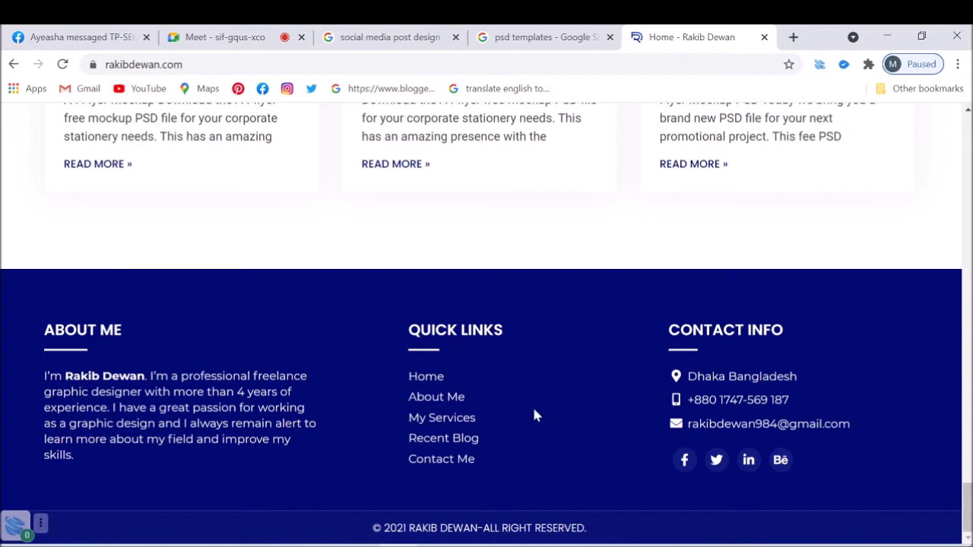
- Flip between the psd templates image results and the portfolio home page
{"action": "left_click", "coordinate": [544, 36]}
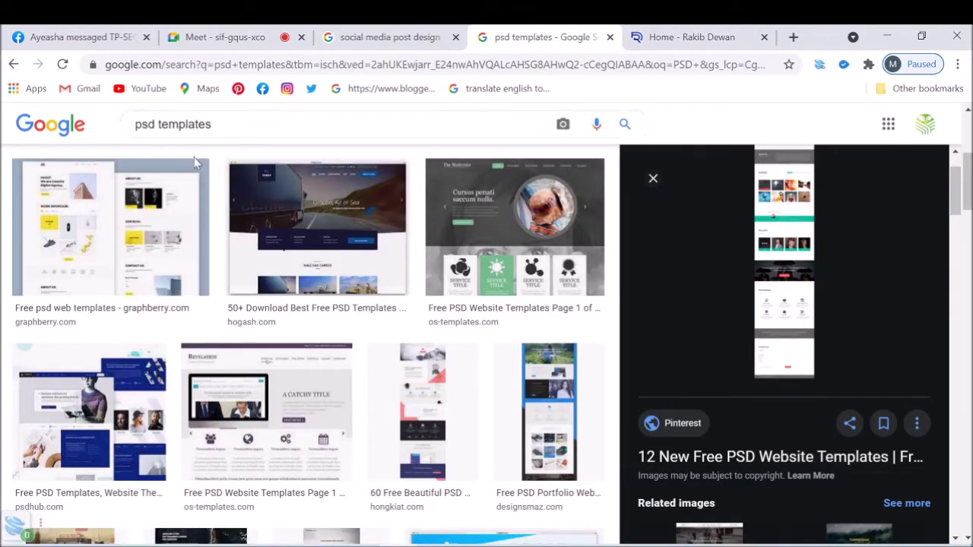
{"action": "key", "text": "End"}
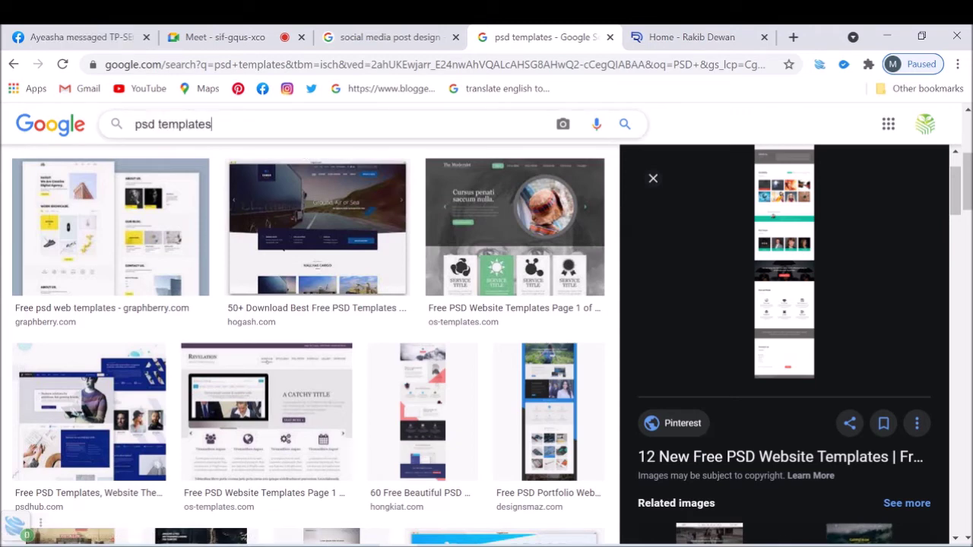
{"action": "left_click", "coordinate": [734, 37]}
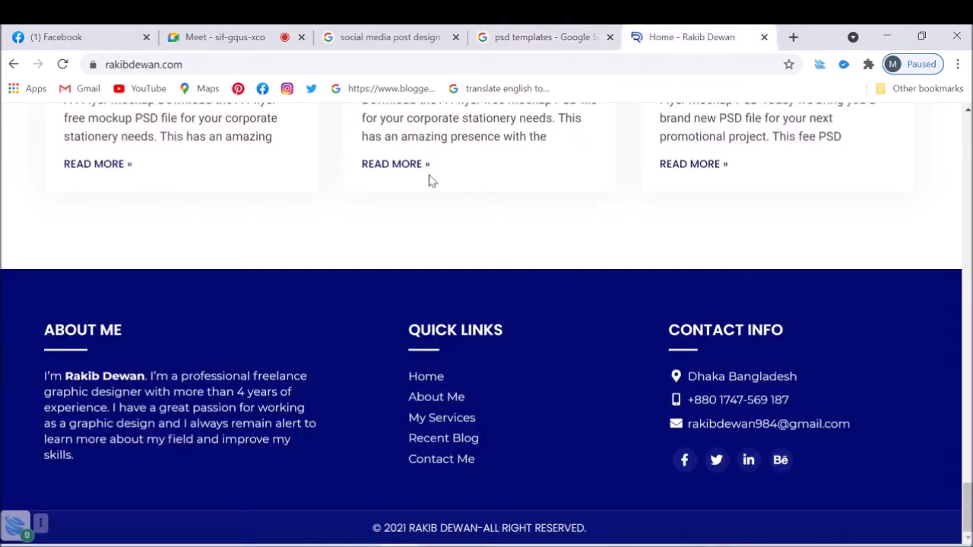
{"action": "scroll", "coordinate": [404, 297], "scroll_direction": "up", "scroll_amount": 5}
{"action": "scroll", "coordinate": [406, 304], "scroll_direction": "up", "scroll_amount": 5}
{"action": "scroll", "coordinate": [409, 355], "scroll_direction": "up", "scroll_amount": 5}
{"action": "scroll", "coordinate": [408, 355], "scroll_direction": "up", "scroll_amount": 5}
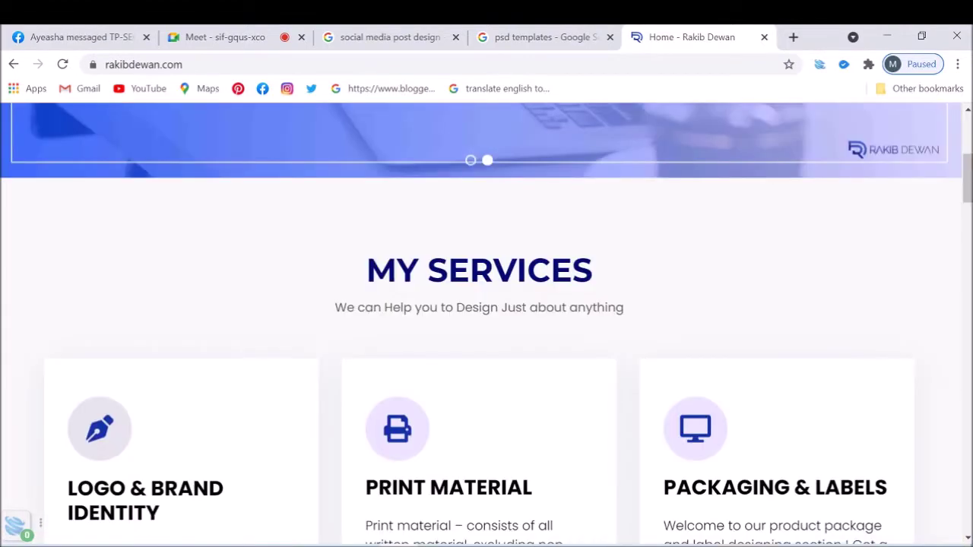
{"action": "scroll", "coordinate": [256, 279], "scroll_direction": "up", "scroll_amount": 5}
{"action": "left_click", "coordinate": [547, 34]}
{"action": "key", "text": "ctrl+Tab"}
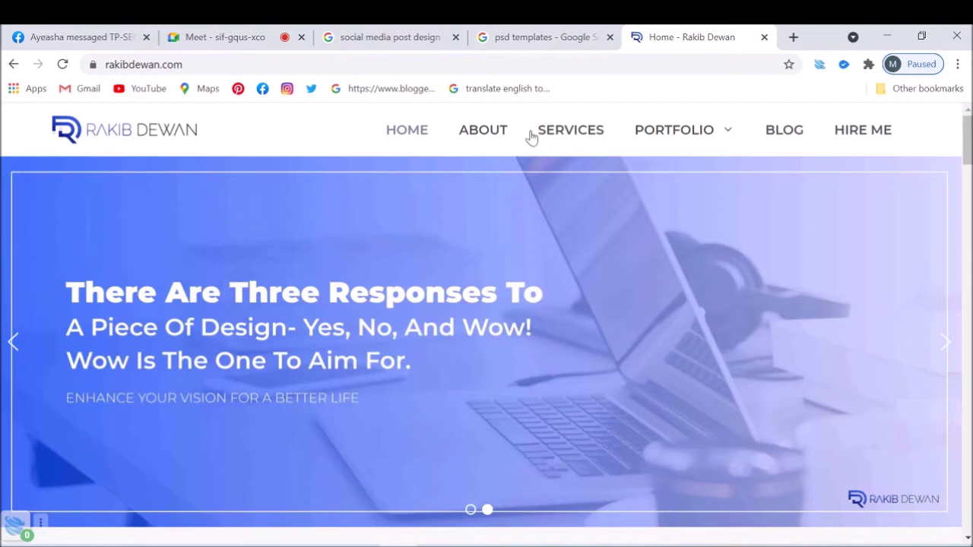
{"action": "left_click", "coordinate": [590, 33]}
{"action": "left_click", "coordinate": [732, 34]}
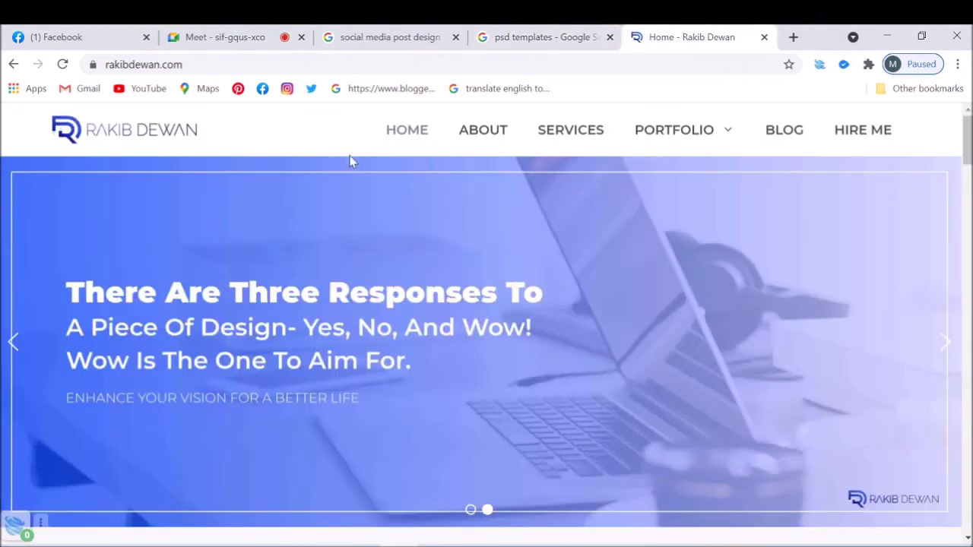
{"action": "left_click", "coordinate": [530, 34]}
{"action": "left_click", "coordinate": [662, 36]}
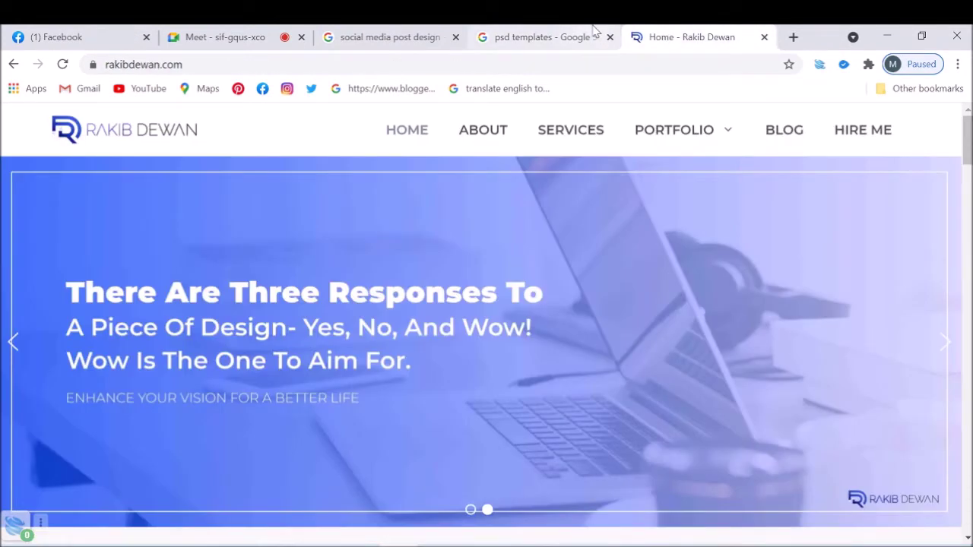
{"action": "left_click", "coordinate": [591, 32]}
{"action": "left_click", "coordinate": [711, 36]}
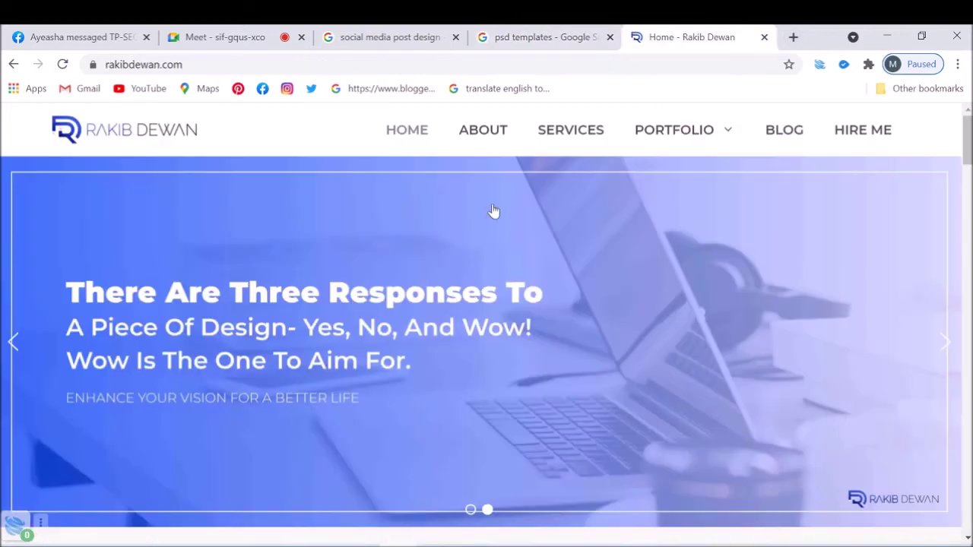
- Browse the portfolio home page, then open and scroll the About page
{"action": "scroll", "coordinate": [404, 376], "scroll_direction": "down", "scroll_amount": 10}
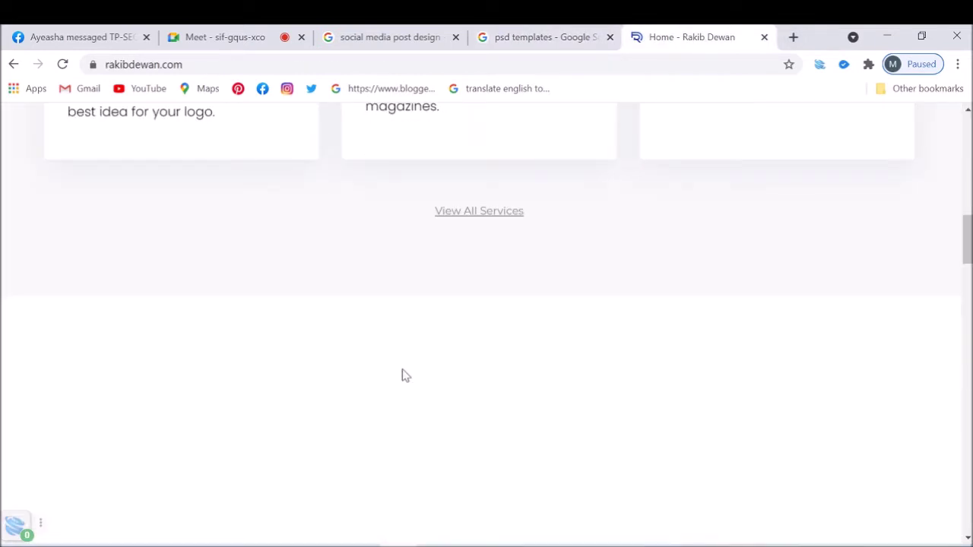
{"action": "scroll", "coordinate": [405, 376], "scroll_direction": "down", "scroll_amount": 10}
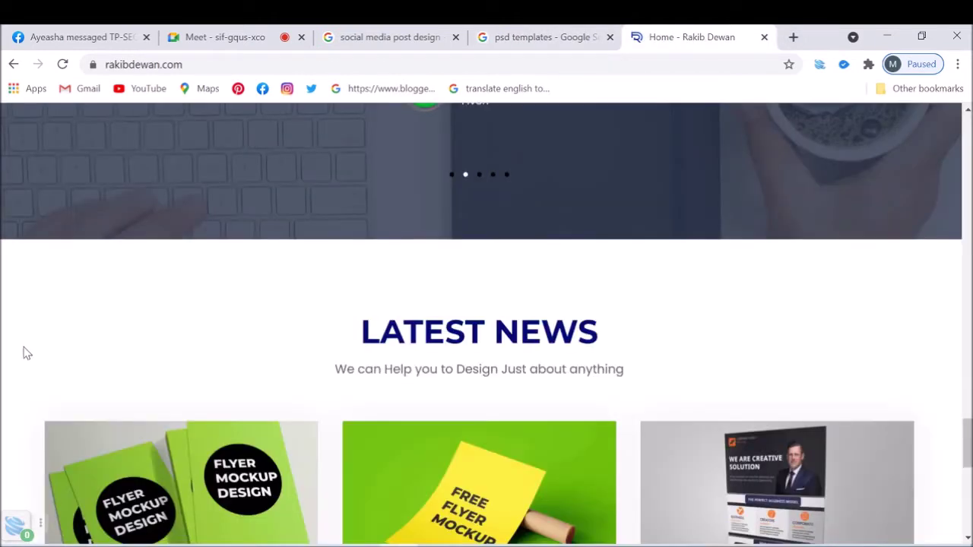
{"action": "scroll", "coordinate": [415, 278], "scroll_direction": "down", "scroll_amount": 10}
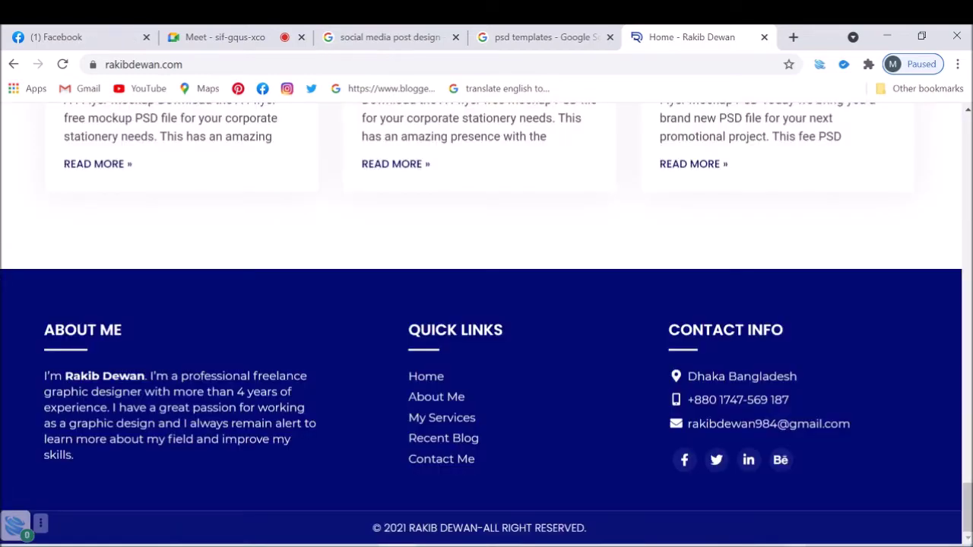
{"action": "scroll", "coordinate": [788, 526], "scroll_direction": "up", "scroll_amount": 4}
{"action": "scroll", "coordinate": [736, 446], "scroll_direction": "up", "scroll_amount": 5}
{"action": "scroll", "coordinate": [728, 412], "scroll_direction": "up", "scroll_amount": 5}
{"action": "scroll", "coordinate": [727, 413], "scroll_direction": "up", "scroll_amount": 5}
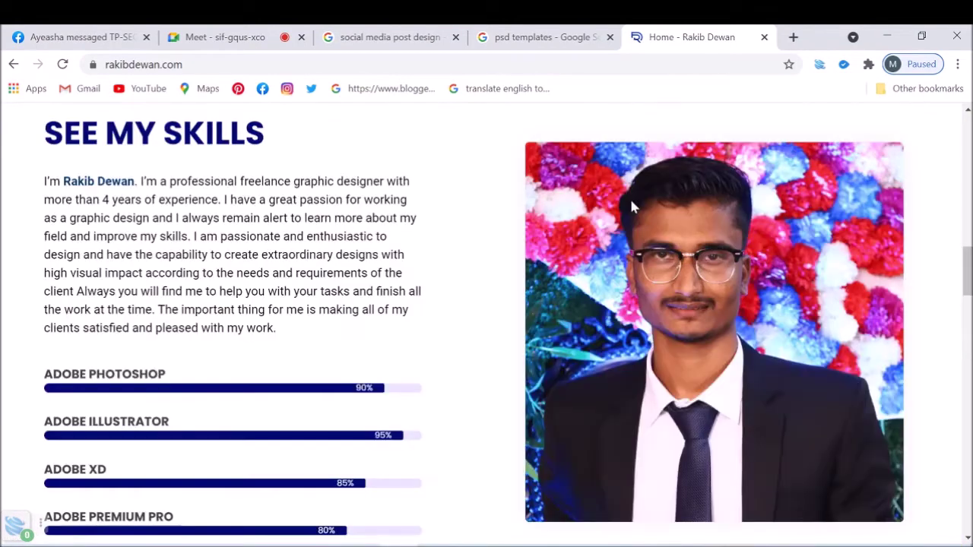
{"action": "scroll", "coordinate": [629, 197], "scroll_direction": "up", "scroll_amount": 5}
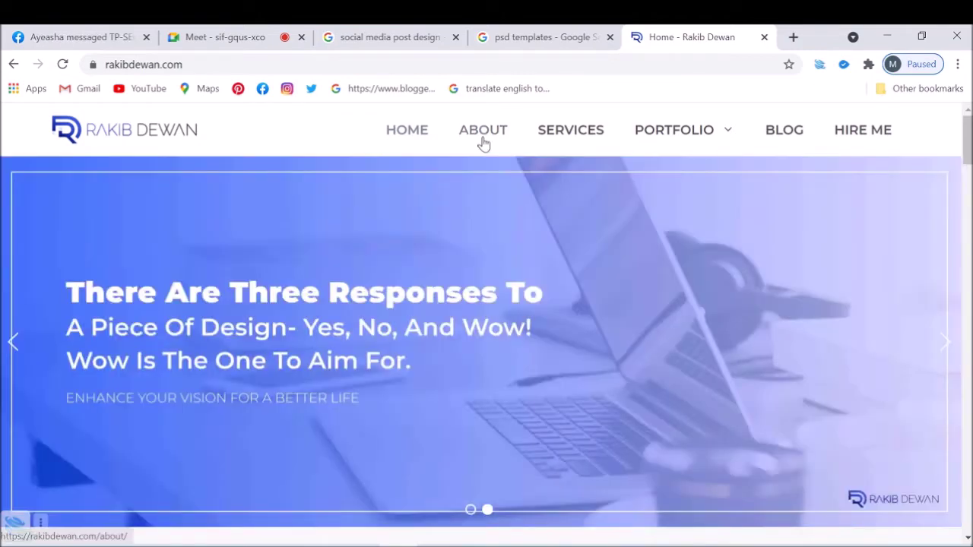
{"action": "left_click", "coordinate": [483, 137]}
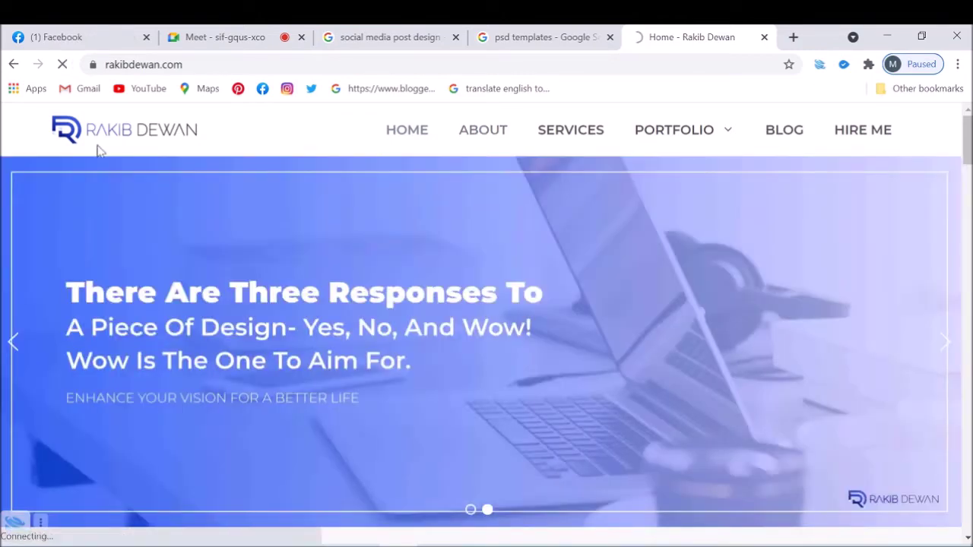
{"action": "scroll", "coordinate": [593, 319], "scroll_direction": "down", "scroll_amount": 8}
{"action": "scroll", "coordinate": [593, 319], "scroll_direction": "down", "scroll_amount": 5}
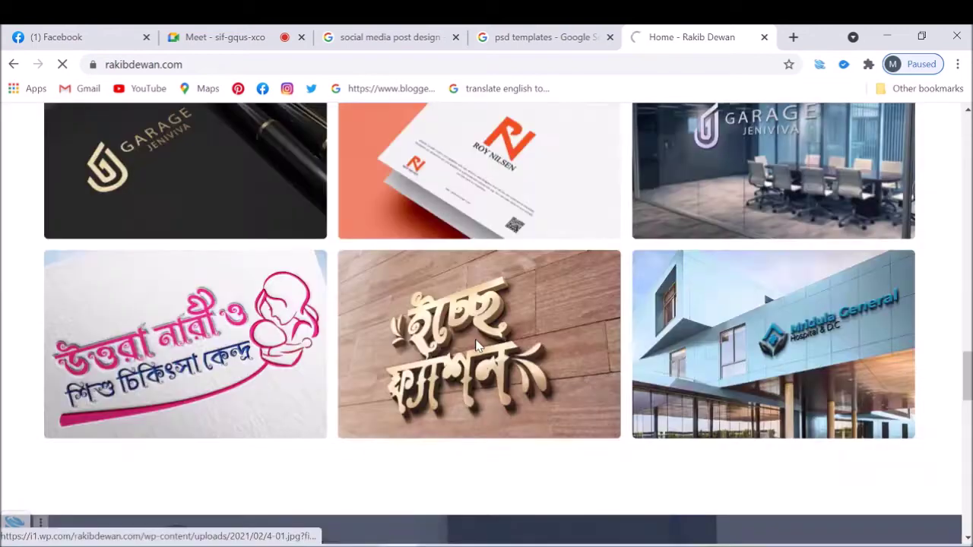
{"action": "scroll", "coordinate": [593, 319], "scroll_direction": "down", "scroll_amount": 5}
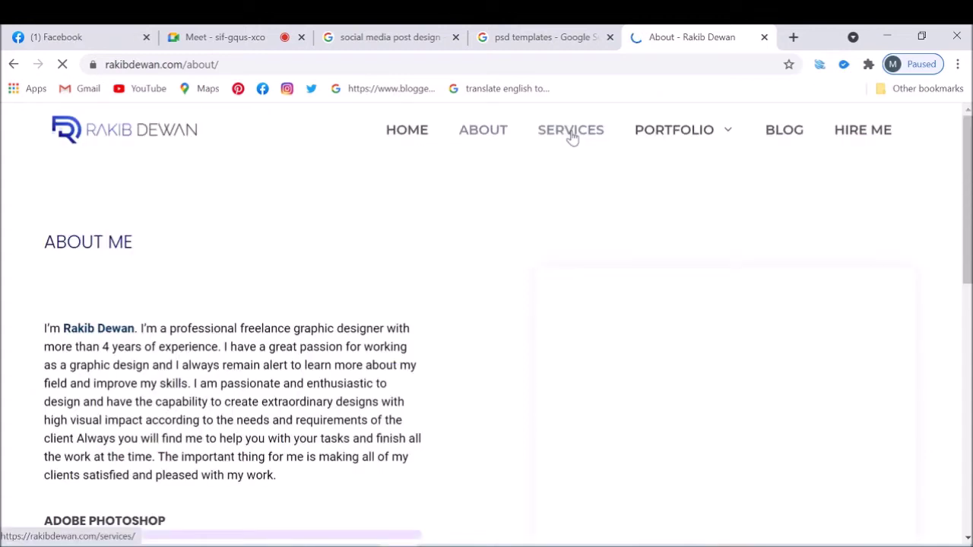
- Clear the psd templates search box and show the portfolio's Services page
{"action": "left_click", "coordinate": [572, 135]}
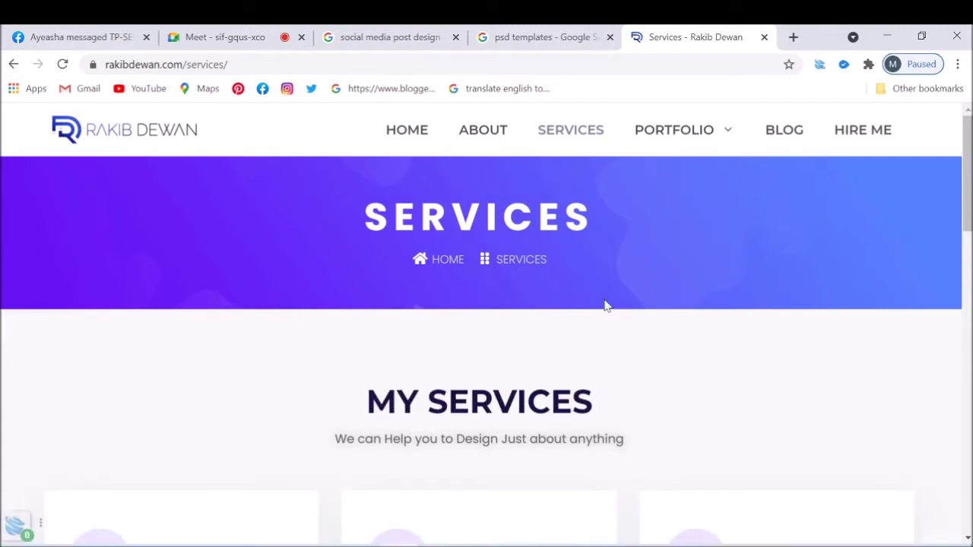
{"action": "left_click", "coordinate": [596, 37]}
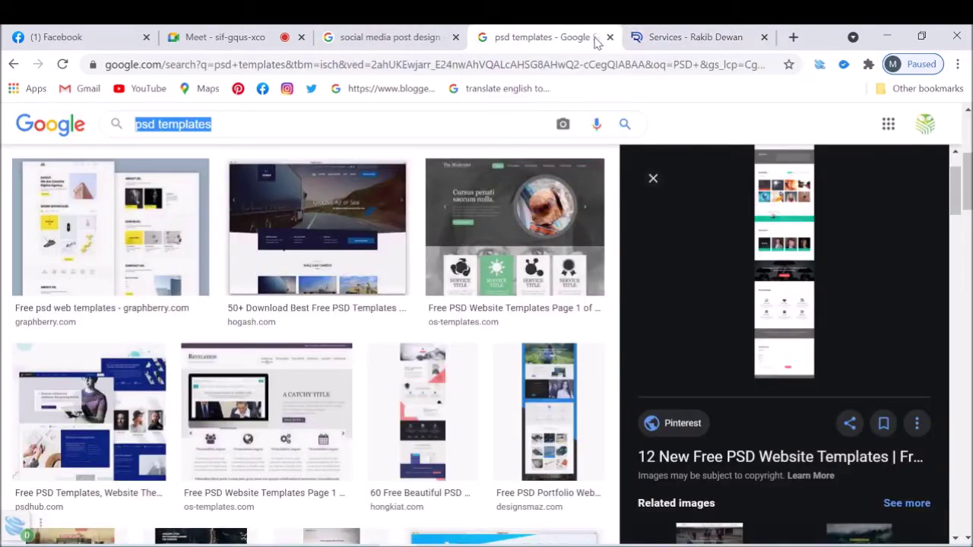
{"action": "scroll", "coordinate": [562, 334], "scroll_direction": "up", "scroll_amount": 4}
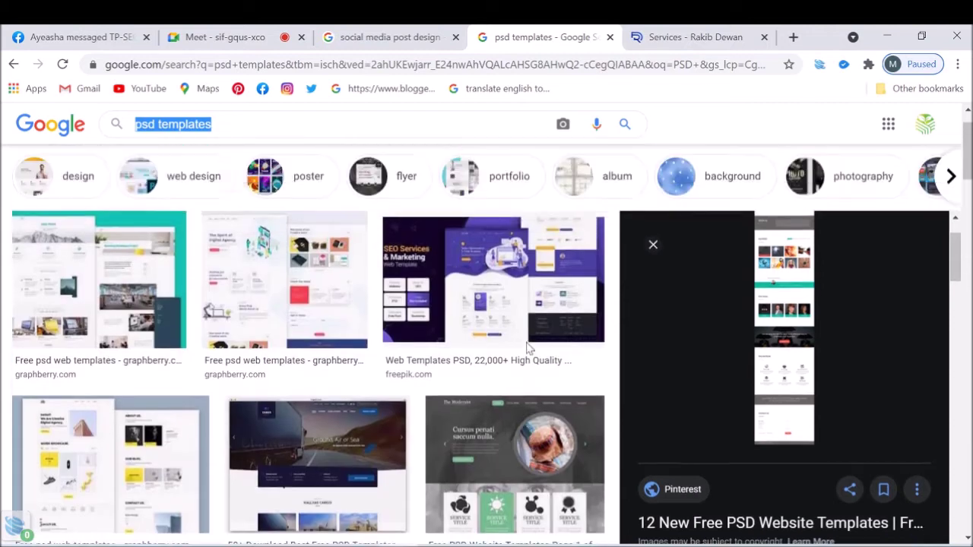
{"action": "scroll", "coordinate": [532, 346], "scroll_direction": "up", "scroll_amount": 1}
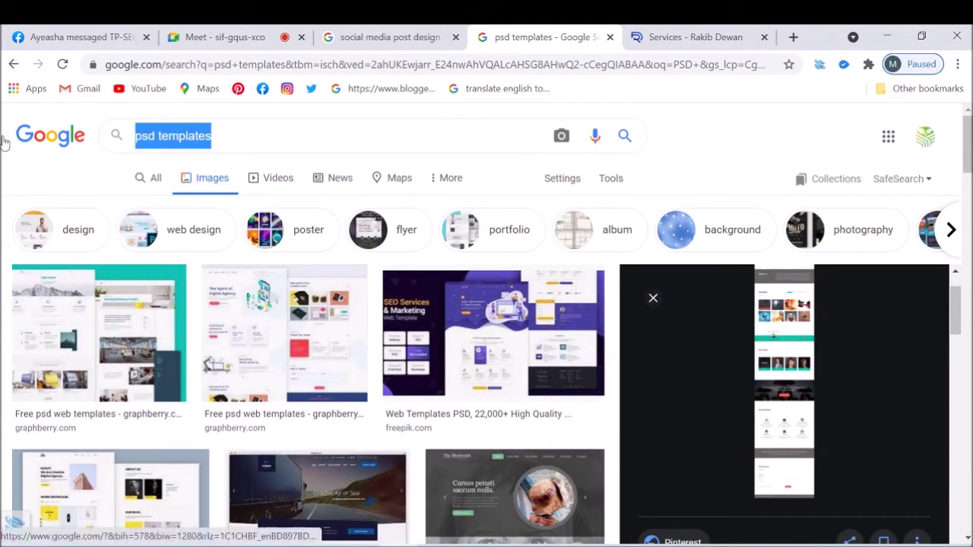
{"action": "key", "text": "BackSpace"}
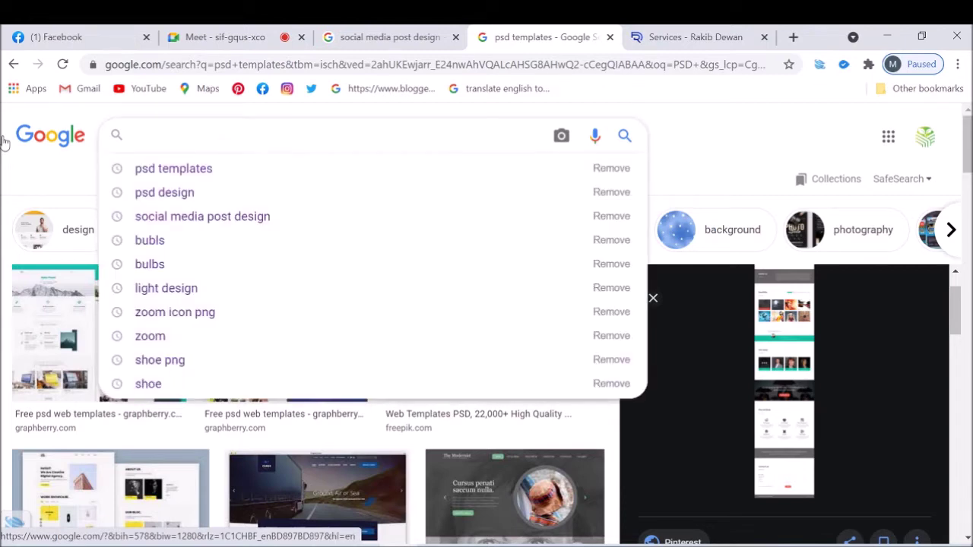
{"action": "left_click", "coordinate": [643, 36]}
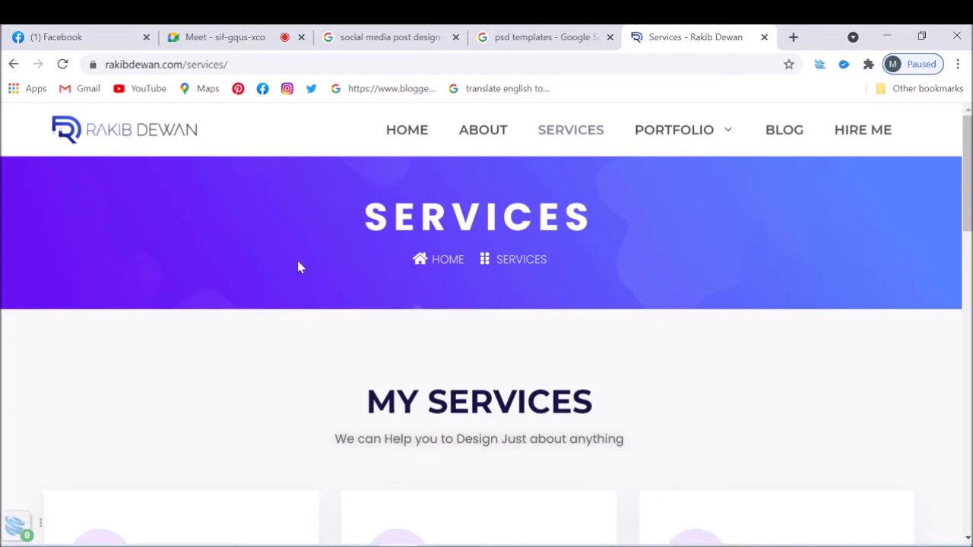
- Scroll through the portfolio's Services page
{"action": "scroll", "coordinate": [304, 289], "scroll_direction": "down", "scroll_amount": 6}
{"action": "scroll", "coordinate": [311, 311], "scroll_direction": "down", "scroll_amount": 4}
{"action": "scroll", "coordinate": [406, 307], "scroll_direction": "down", "scroll_amount": 2}
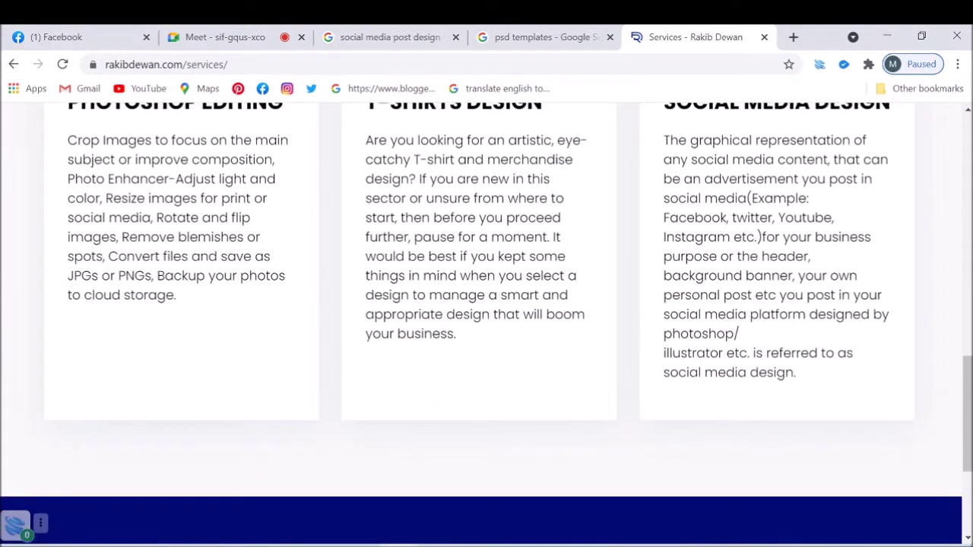
{"action": "scroll", "coordinate": [532, 339], "scroll_direction": "down", "scroll_amount": 2}
{"action": "scroll", "coordinate": [426, 327], "scroll_direction": "down", "scroll_amount": 1}
{"action": "scroll", "coordinate": [532, 358], "scroll_direction": "up", "scroll_amount": 2}
{"action": "scroll", "coordinate": [738, 365], "scroll_direction": "up", "scroll_amount": 10}
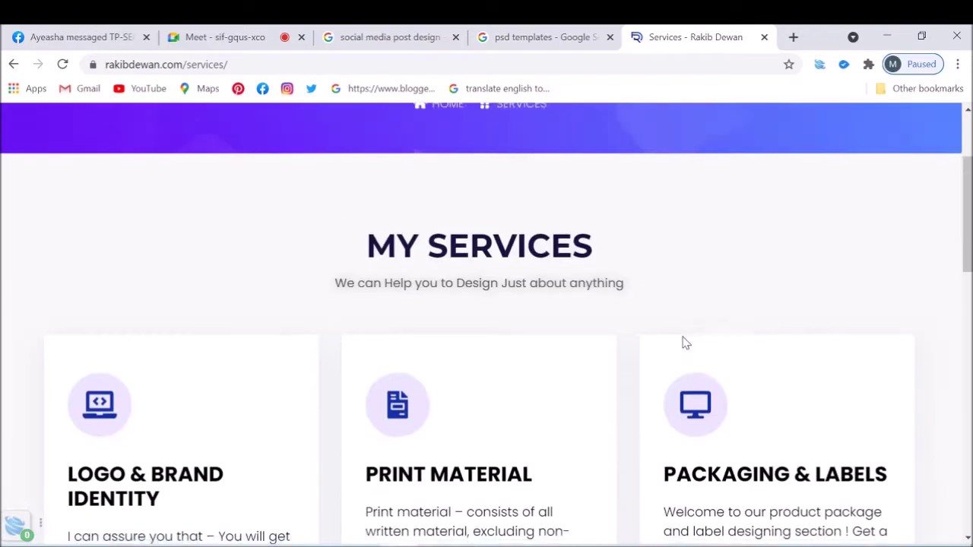
{"action": "scroll", "coordinate": [682, 343], "scroll_direction": "up", "scroll_amount": 2}
- Go to the portfolio HOME page and scroll down to the client testimonials
{"action": "left_click", "coordinate": [385, 131]}
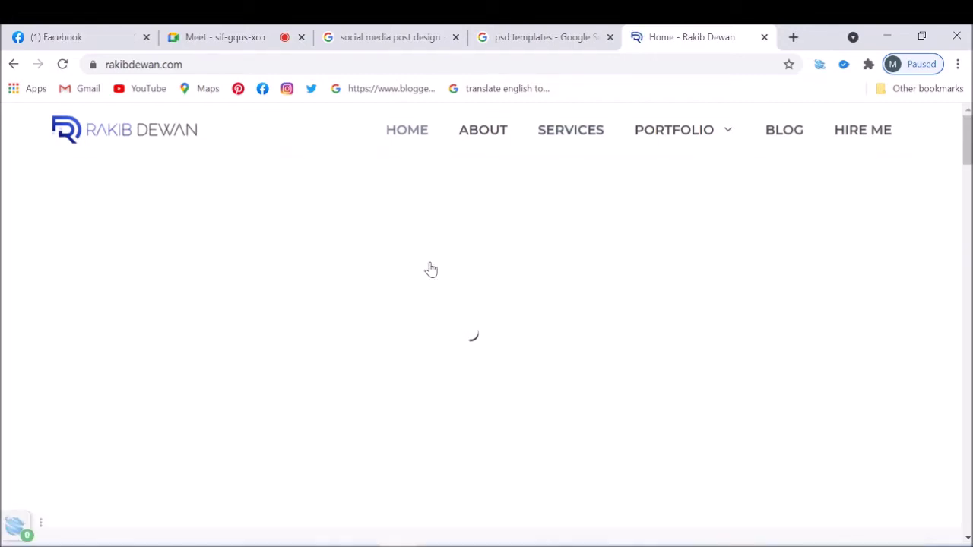
{"action": "scroll", "coordinate": [430, 269], "scroll_direction": "down", "scroll_amount": 1}
{"action": "scroll", "coordinate": [430, 269], "scroll_direction": "up", "scroll_amount": 1}
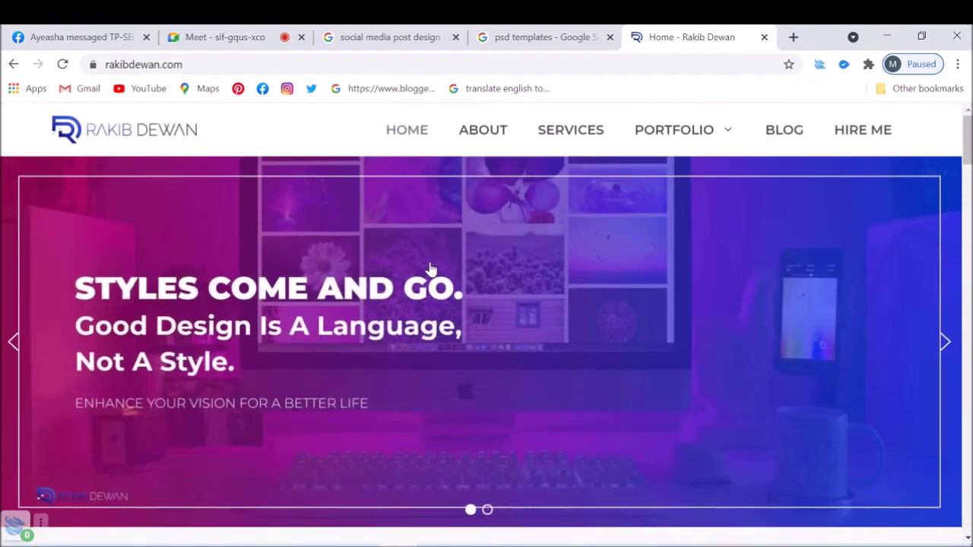
{"action": "scroll", "coordinate": [575, 221], "scroll_direction": "down", "scroll_amount": 1}
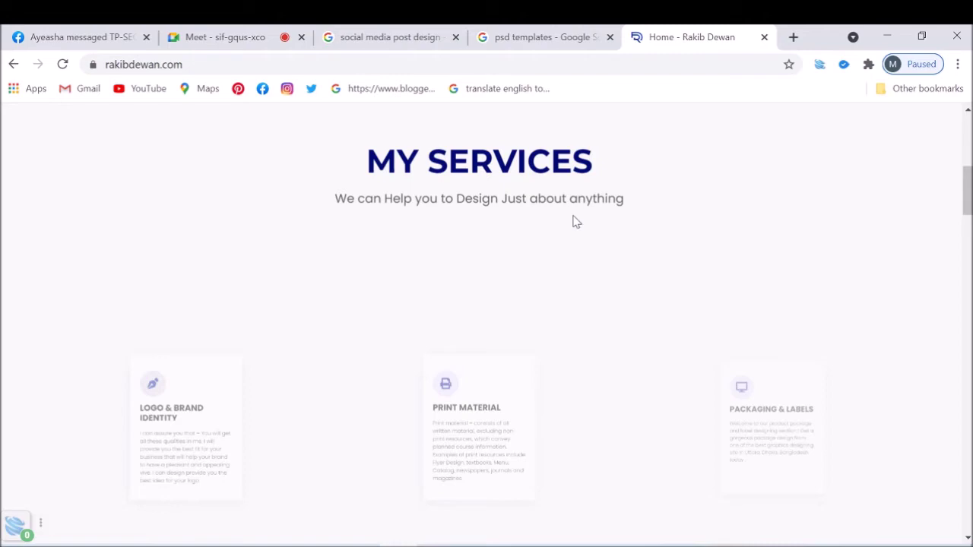
{"action": "scroll", "coordinate": [620, 342], "scroll_direction": "down", "scroll_amount": 5}
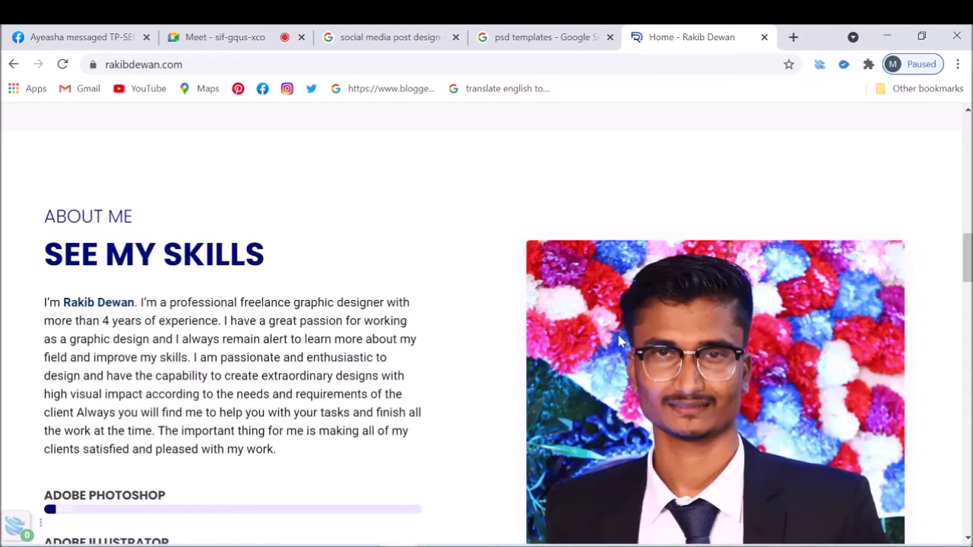
{"action": "scroll", "coordinate": [619, 342], "scroll_direction": "down", "scroll_amount": 5}
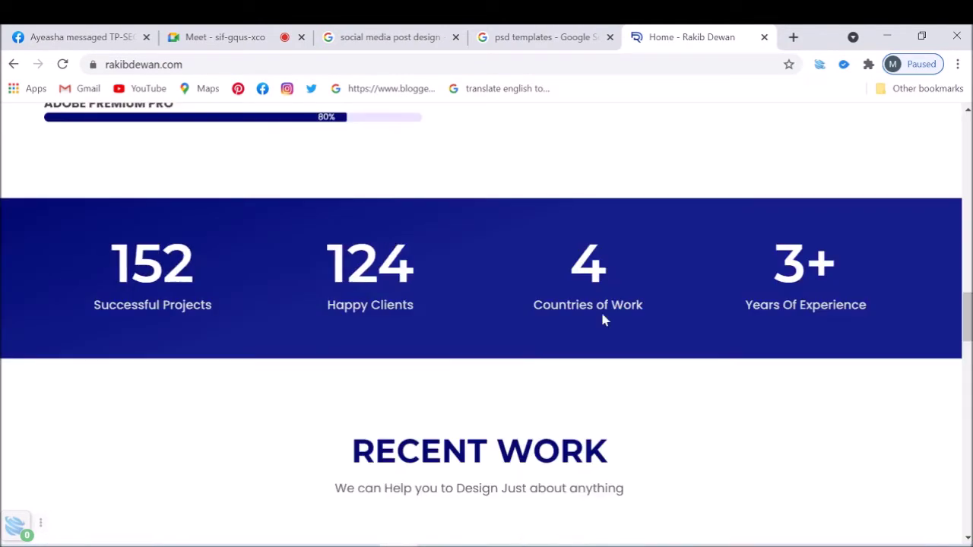
{"action": "scroll", "coordinate": [600, 319], "scroll_direction": "down", "scroll_amount": 15}
{"action": "scroll", "coordinate": [586, 257], "scroll_direction": "up", "scroll_amount": 8}
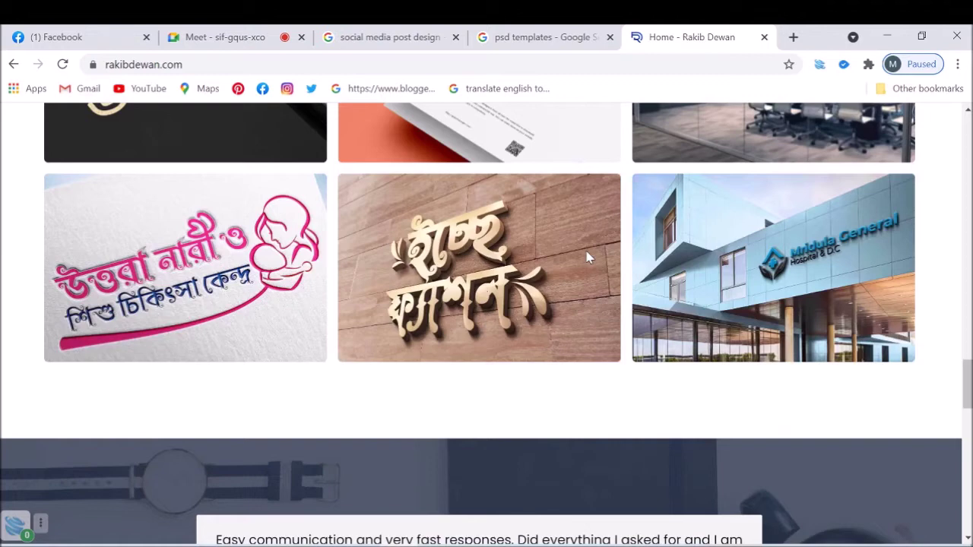
{"action": "scroll", "coordinate": [586, 256], "scroll_direction": "up", "scroll_amount": 3}
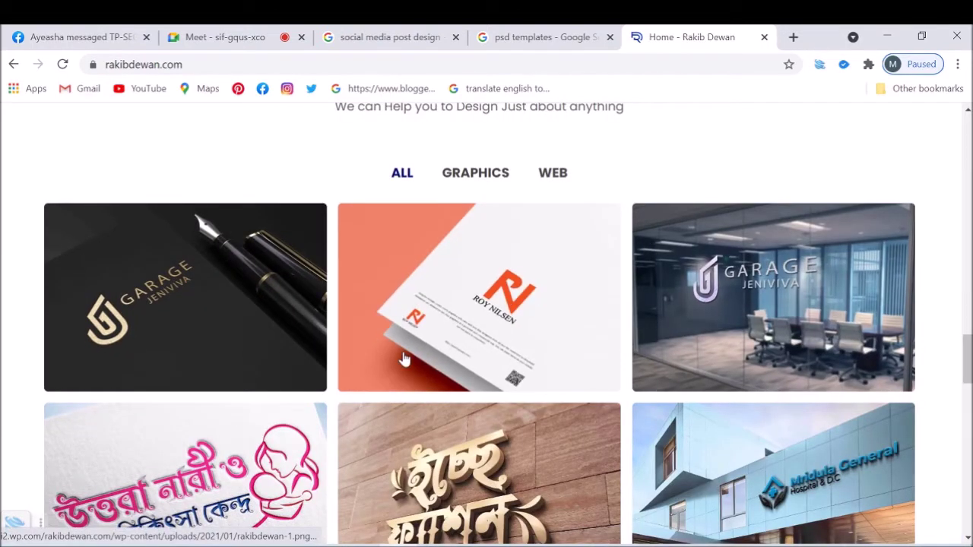
{"action": "scroll", "coordinate": [829, 425], "scroll_direction": "down", "scroll_amount": 10}
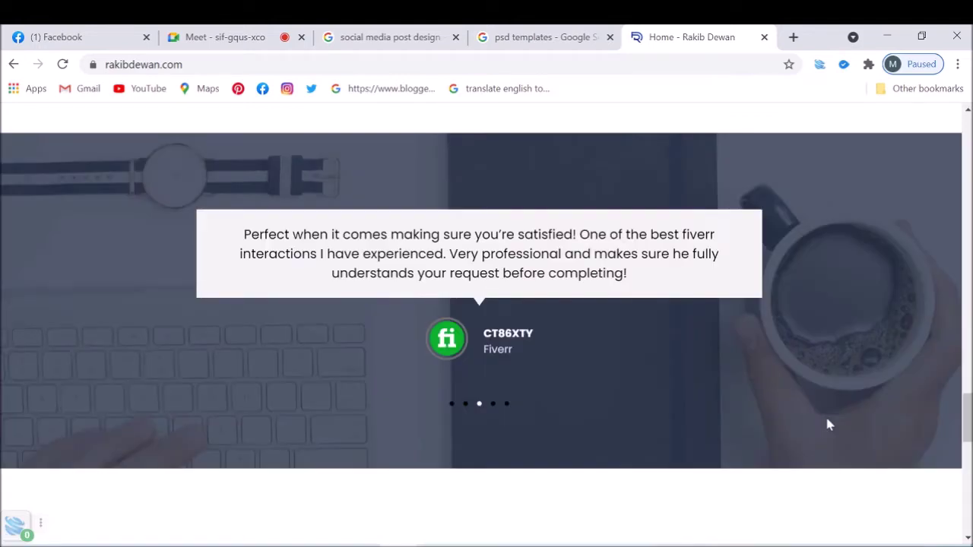
{"action": "scroll", "coordinate": [829, 425], "scroll_direction": "down", "scroll_amount": 8}
- Close the psd templates search tab
{"action": "left_click", "coordinate": [547, 35]}
{"action": "left_click", "coordinate": [738, 31]}
{"action": "left_click", "coordinate": [541, 36]}
- Close the portfolio home page tab, leaving the social media post design results
{"action": "left_click", "coordinate": [610, 36]}
{"action": "left_click", "coordinate": [406, 37]}
{"action": "left_click", "coordinate": [560, 36]}
{"action": "left_click", "coordinate": [611, 37]}
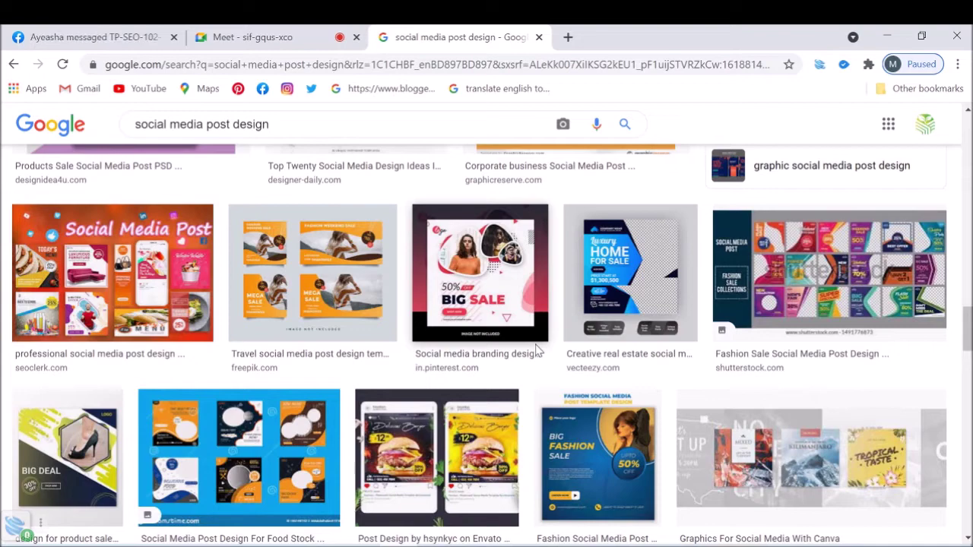
- Browse the social media post design results and preview the corporate post template
{"action": "scroll", "coordinate": [536, 350], "scroll_direction": "down", "scroll_amount": 5}
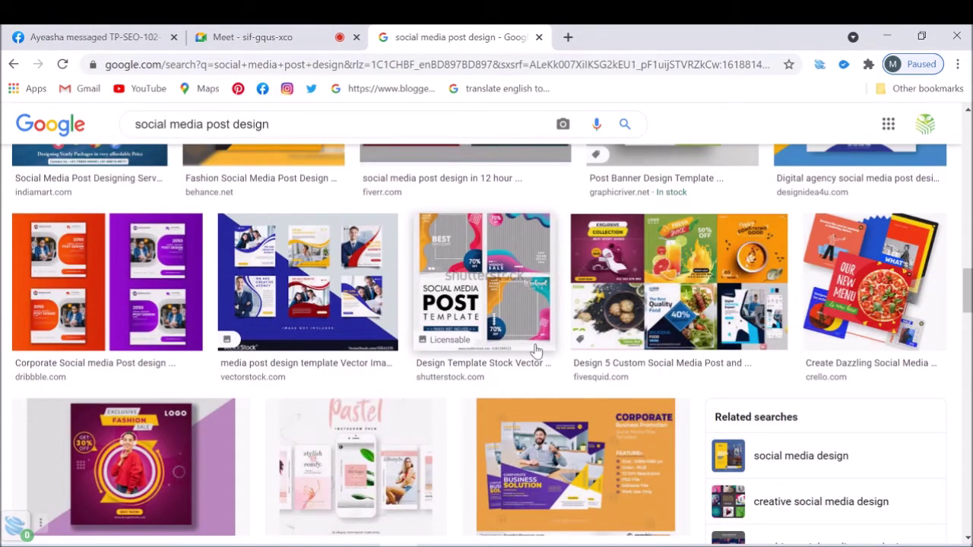
{"action": "scroll", "coordinate": [536, 350], "scroll_direction": "up", "scroll_amount": 1}
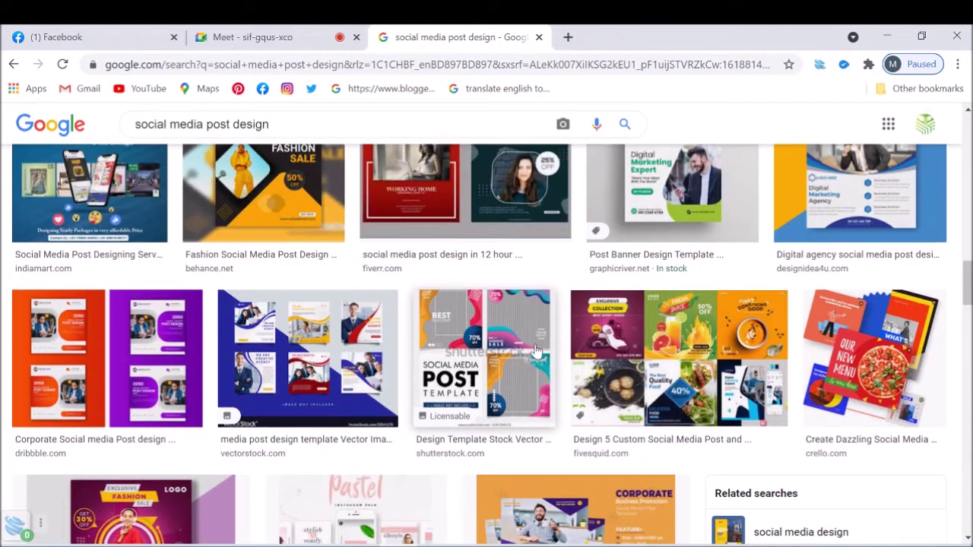
{"action": "scroll", "coordinate": [536, 349], "scroll_direction": "up", "scroll_amount": 1}
{"action": "scroll", "coordinate": [536, 350], "scroll_direction": "up", "scroll_amount": 3}
{"action": "scroll", "coordinate": [536, 350], "scroll_direction": "up", "scroll_amount": 1}
{"action": "scroll", "coordinate": [536, 350], "scroll_direction": "up", "scroll_amount": 2}
{"action": "scroll", "coordinate": [536, 350], "scroll_direction": "up", "scroll_amount": 3}
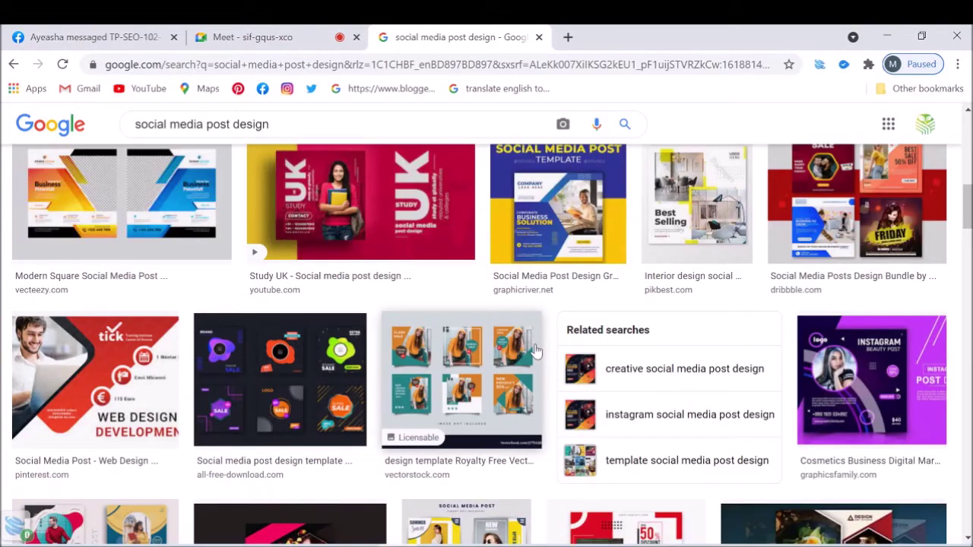
{"action": "left_click", "coordinate": [609, 256]}
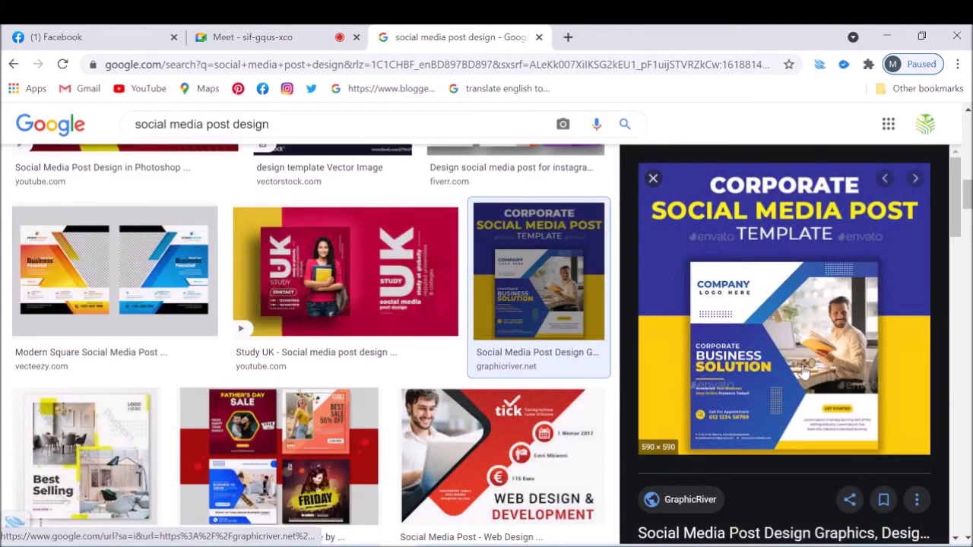
{"action": "left_click", "coordinate": [493, 346]}
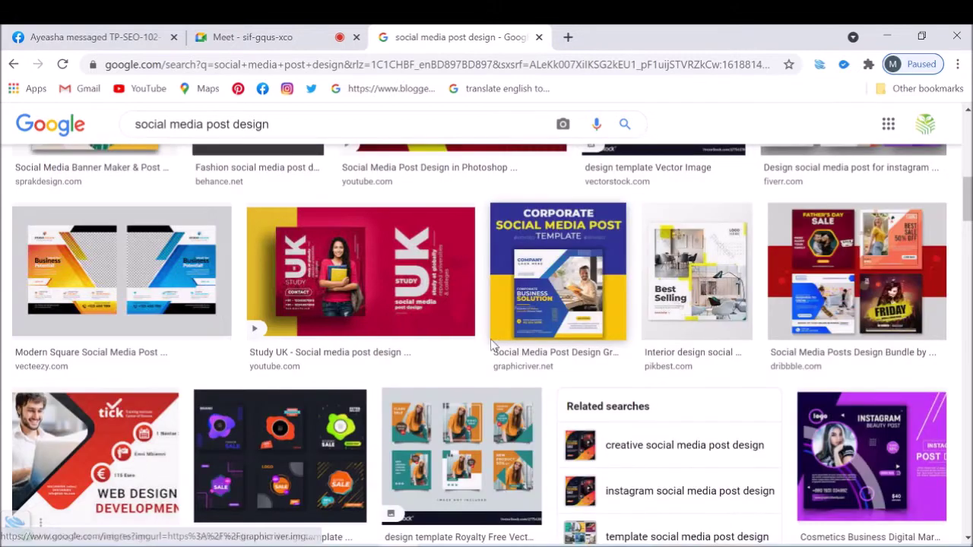
- Preview the Study UK social media post design, then open a blank new tab
{"action": "scroll", "coordinate": [494, 347], "scroll_direction": "up", "scroll_amount": 1}
{"action": "scroll", "coordinate": [498, 347], "scroll_direction": "up", "scroll_amount": 1}
{"action": "scroll", "coordinate": [499, 348], "scroll_direction": "up", "scroll_amount": 1}
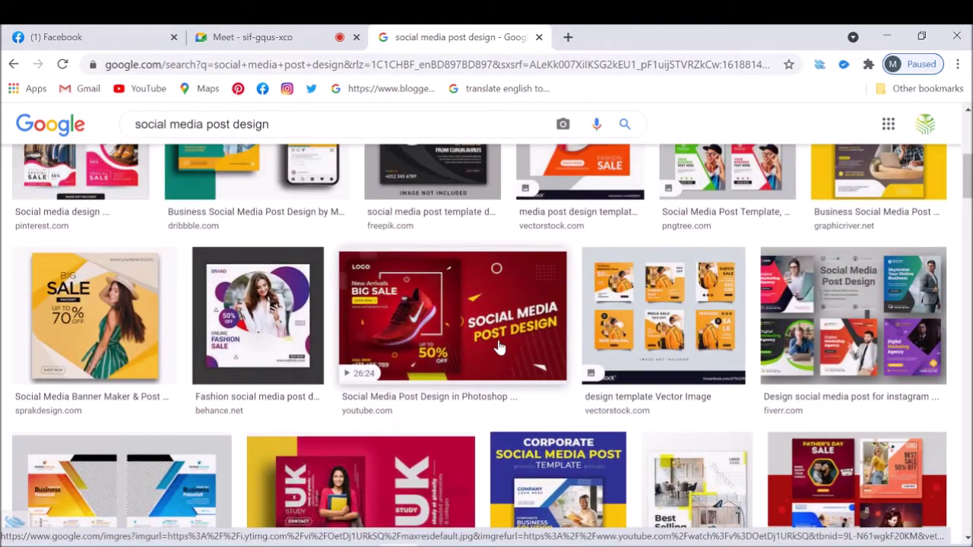
{"action": "scroll", "coordinate": [498, 347], "scroll_direction": "down", "scroll_amount": 1}
{"action": "left_click", "coordinate": [320, 413]}
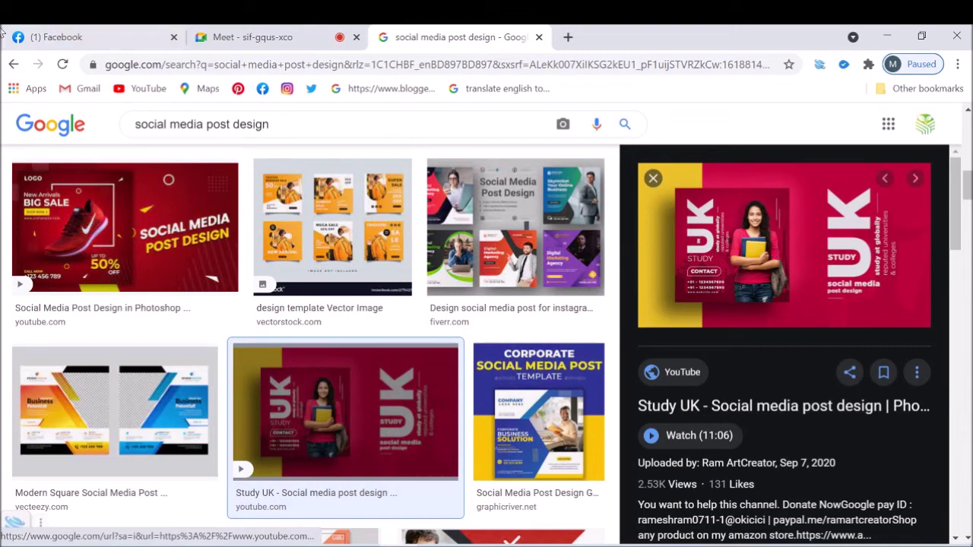
{"action": "mouse_move", "coordinate": [784, 245]}
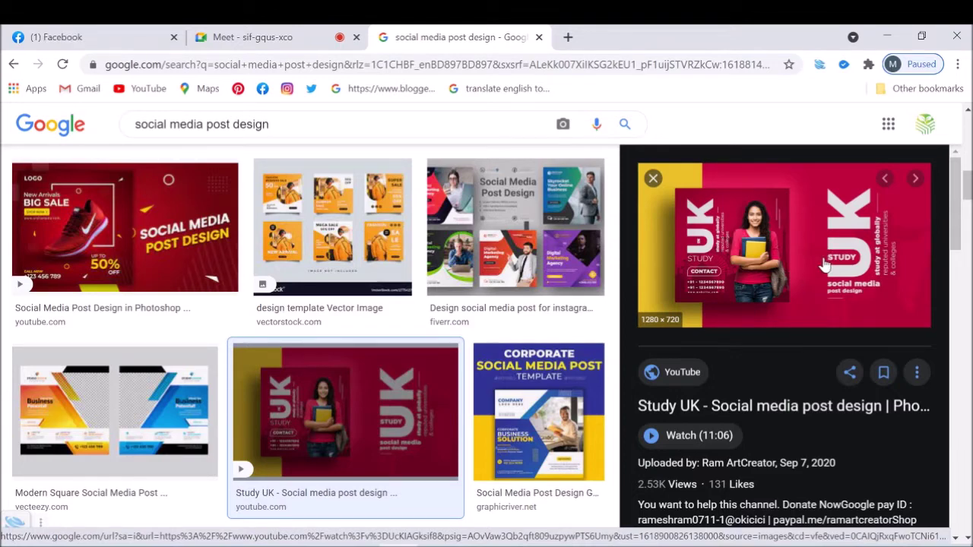
{"action": "scroll", "coordinate": [793, 325], "scroll_direction": "down", "scroll_amount": 4}
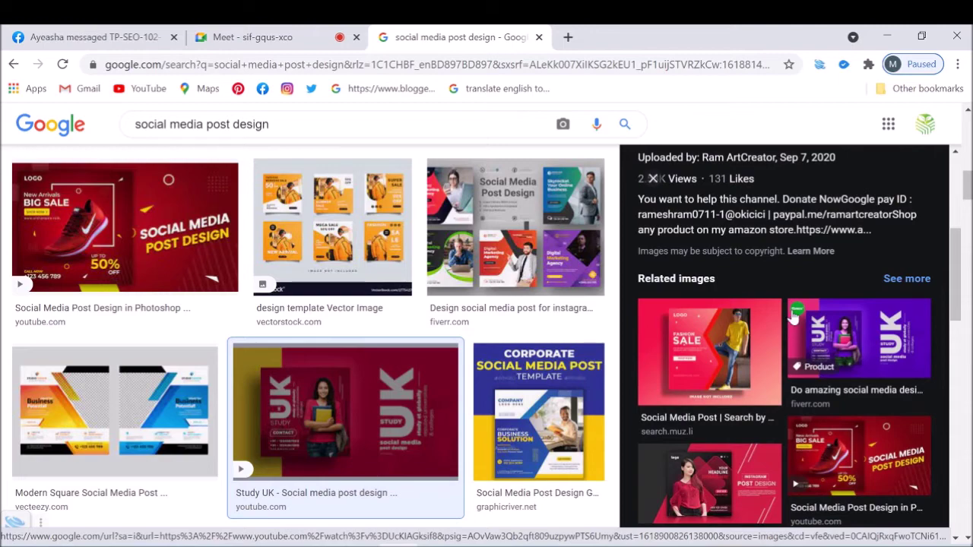
{"action": "scroll", "coordinate": [793, 325], "scroll_direction": "up", "scroll_amount": 4}
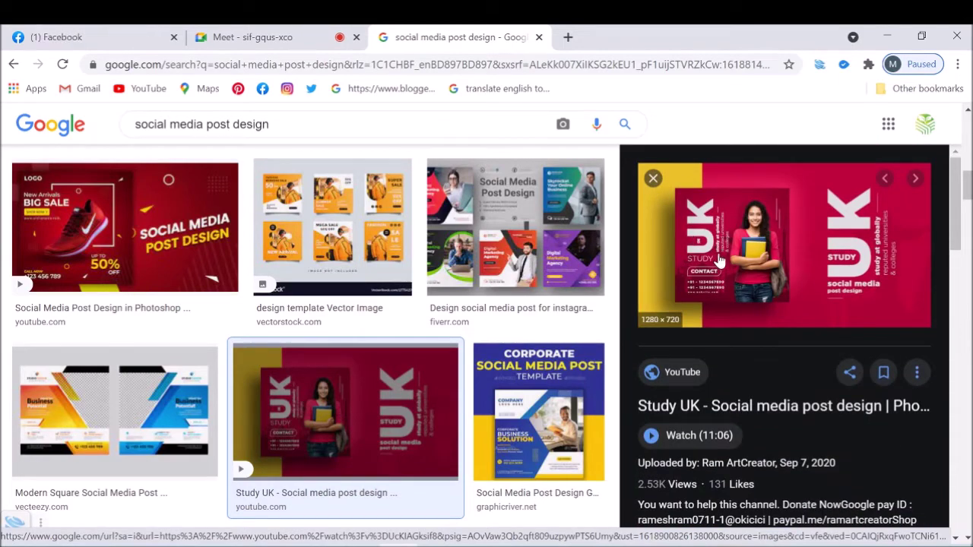
{"action": "scroll", "coordinate": [718, 274], "scroll_direction": "down", "scroll_amount": 4}
{"action": "scroll", "coordinate": [719, 280], "scroll_direction": "up", "scroll_amount": 3}
{"action": "scroll", "coordinate": [718, 280], "scroll_direction": "up", "scroll_amount": 1}
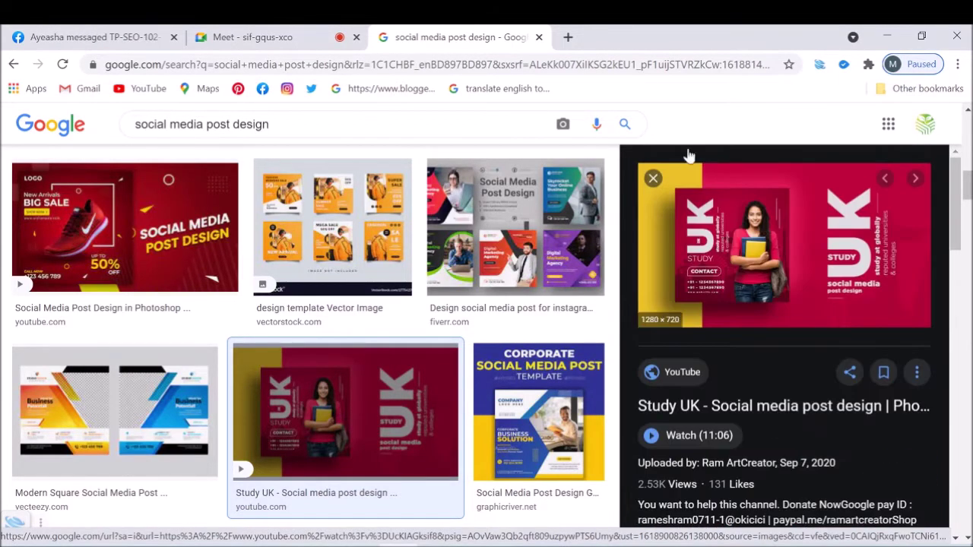
{"action": "left_click", "coordinate": [569, 36]}
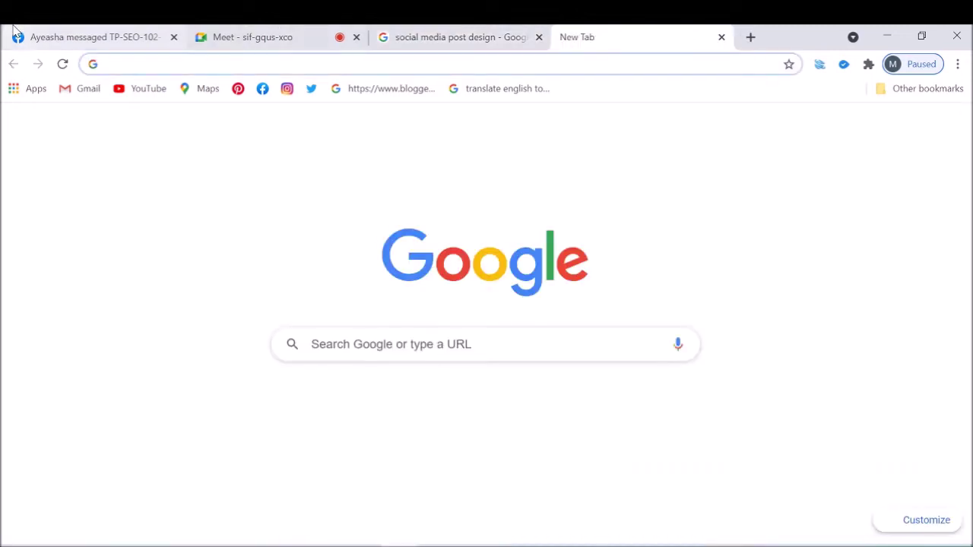
- Dismiss the Facebook chat popup and search Google for 'educational images' in the new tab
{"action": "left_click", "coordinate": [92, 37]}
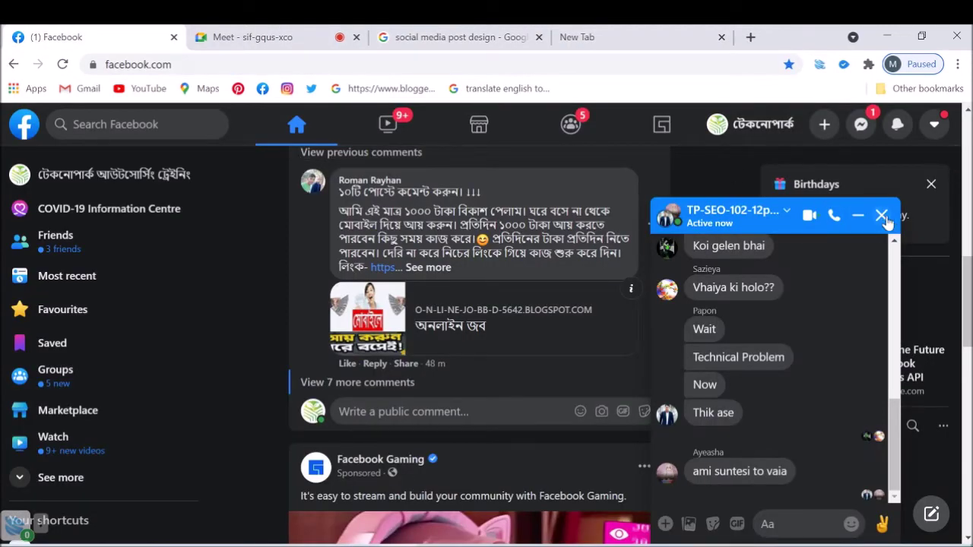
{"action": "left_click", "coordinate": [881, 215]}
{"action": "left_click", "coordinate": [635, 34]}
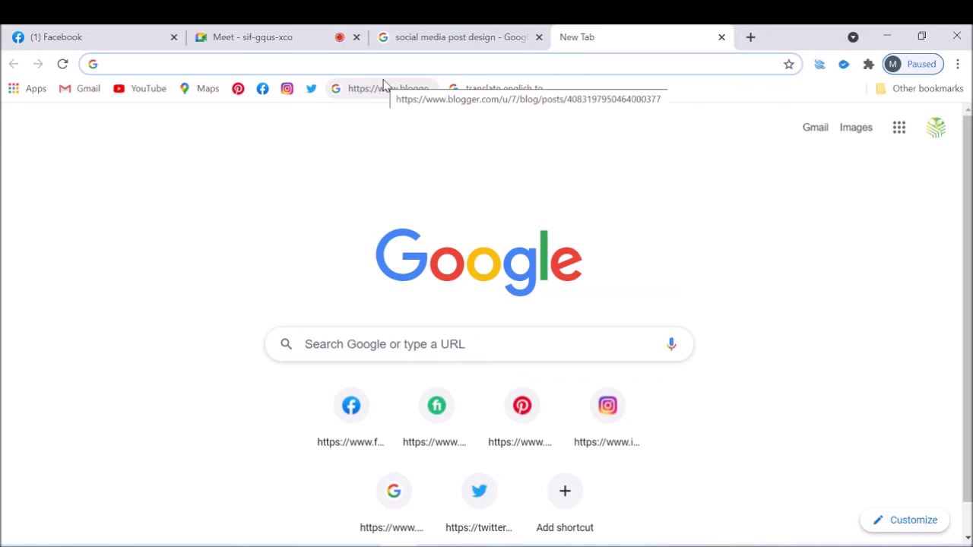
{"action": "type", "text": "e"}
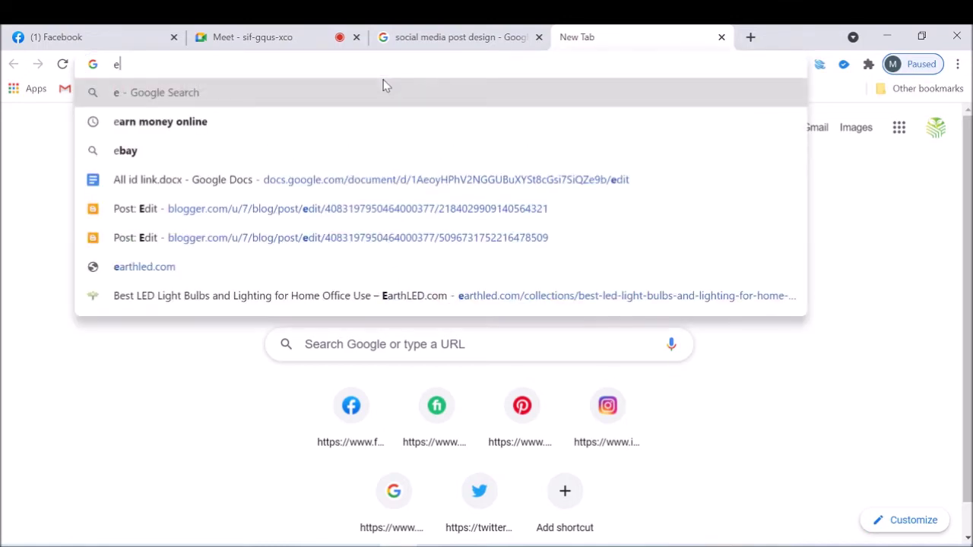
{"action": "type", "text": "ducational "}
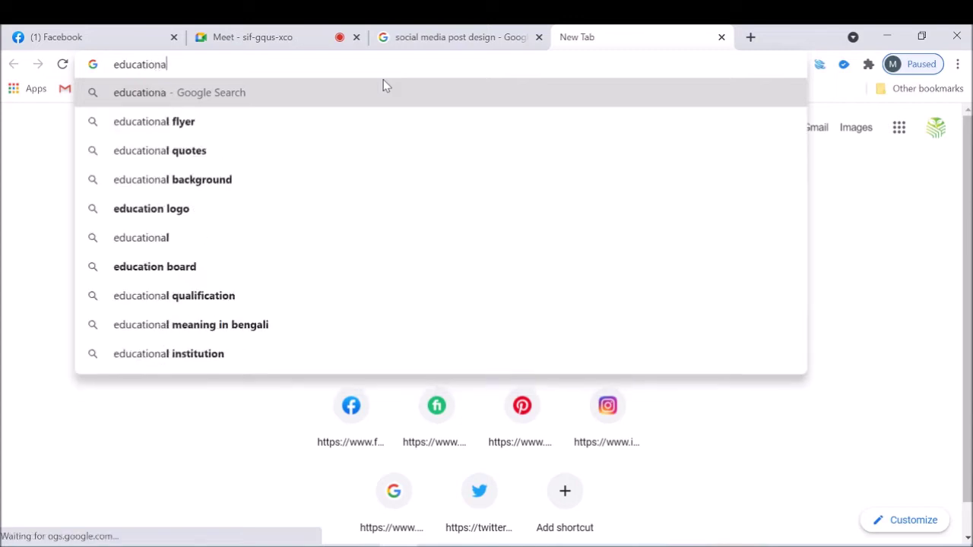
{"action": "type", "text": "images"}
{"action": "key", "text": "Return"}
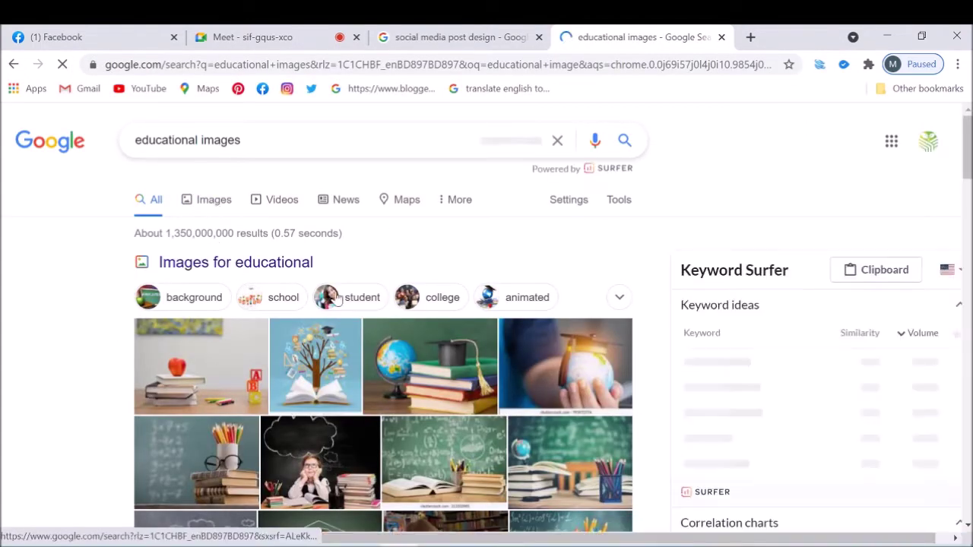
- Scroll the educational image results and glance at the other open tabs
{"action": "scroll", "coordinate": [342, 299], "scroll_direction": "down", "scroll_amount": 3}
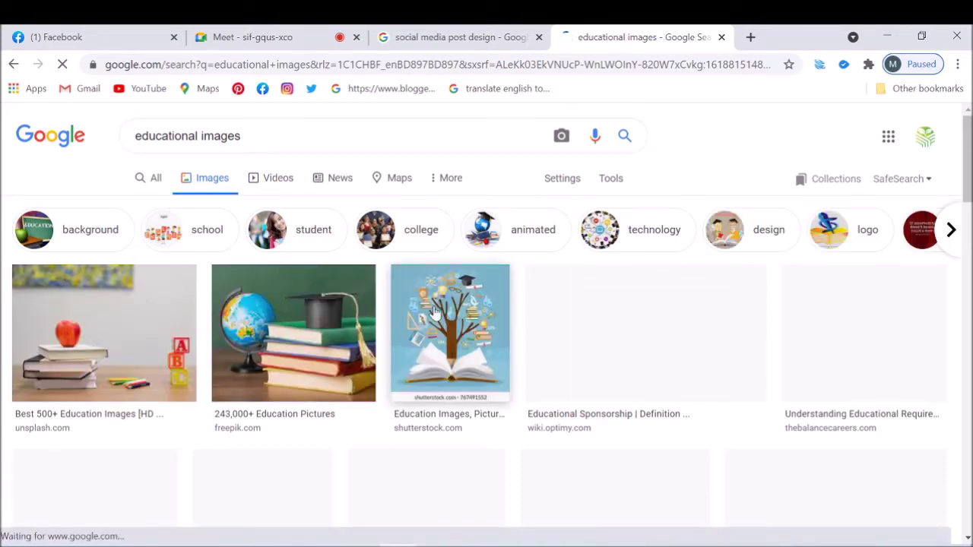
{"action": "scroll", "coordinate": [445, 326], "scroll_direction": "down", "scroll_amount": 3}
{"action": "scroll", "coordinate": [446, 326], "scroll_direction": "down", "scroll_amount": 3}
{"action": "scroll", "coordinate": [449, 326], "scroll_direction": "up", "scroll_amount": 6}
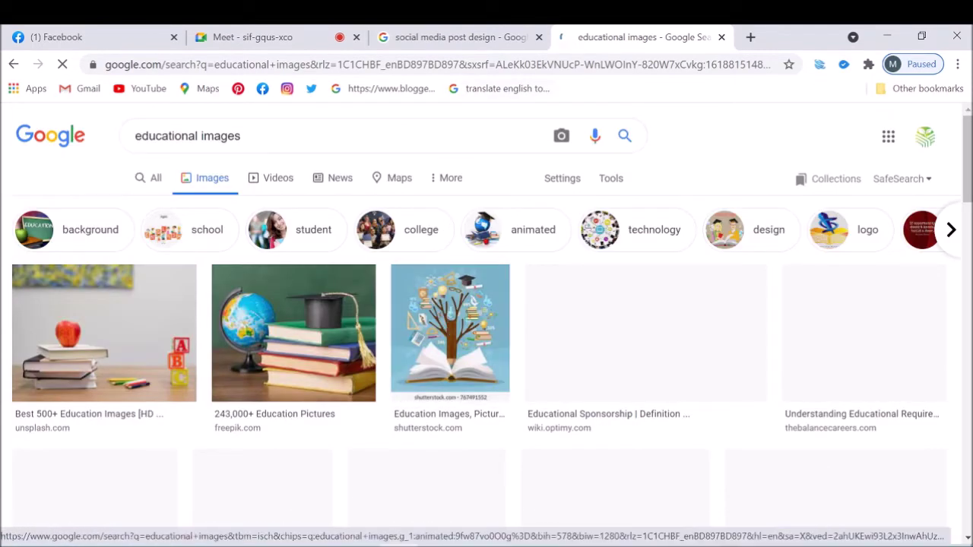
{"action": "left_click", "coordinate": [468, 36]}
{"action": "left_click", "coordinate": [262, 37]}
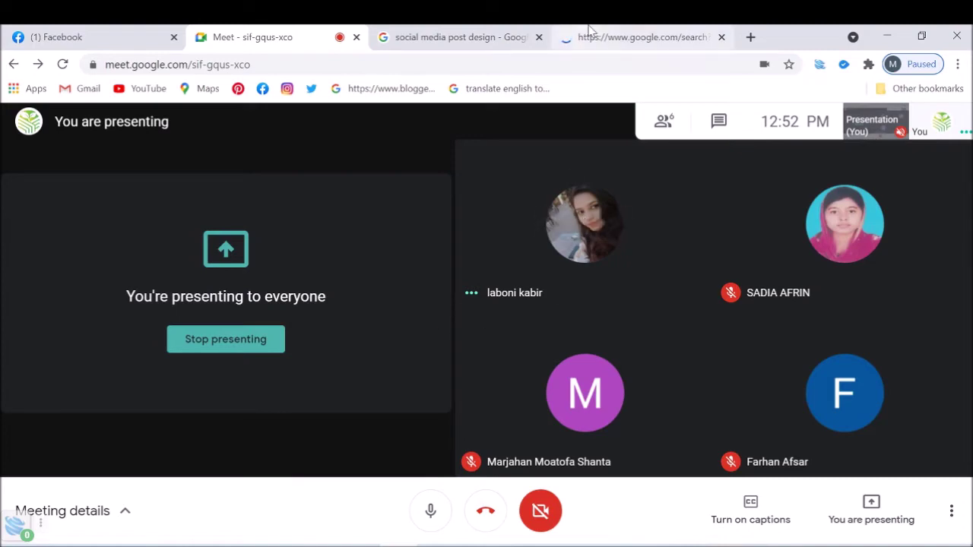
{"action": "left_click", "coordinate": [566, 34]}
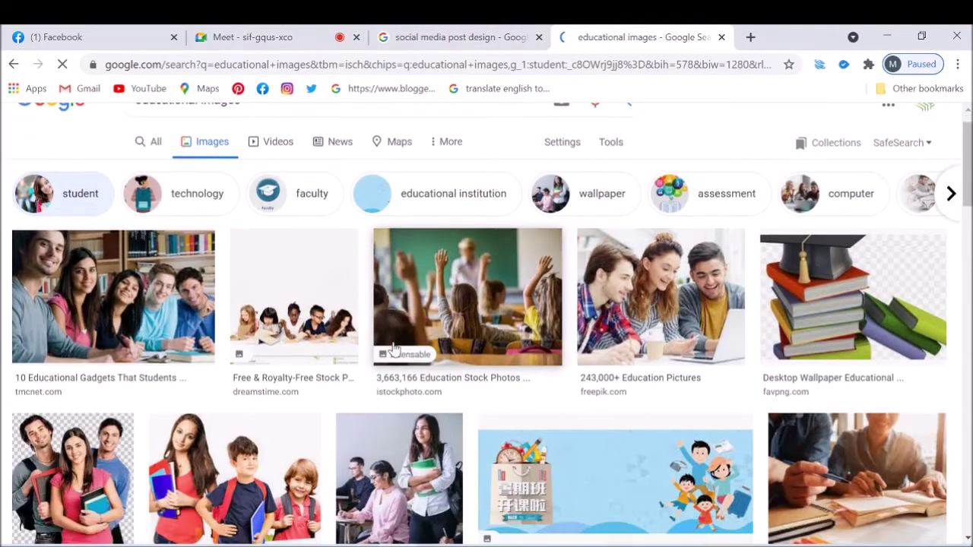
- Scroll through the educational image results narrowed to the 'student' category
{"action": "scroll", "coordinate": [394, 348], "scroll_direction": "down", "scroll_amount": 4}
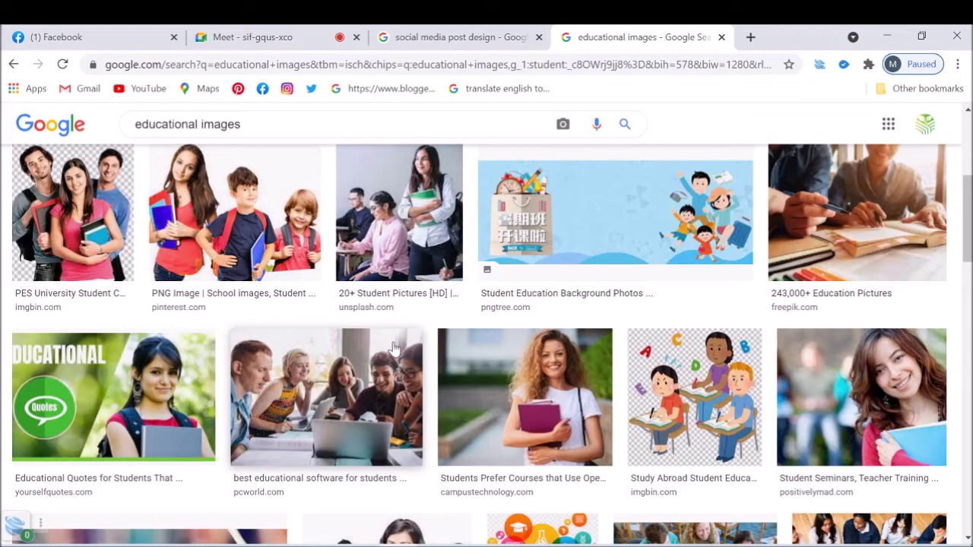
{"action": "scroll", "coordinate": [394, 348], "scroll_direction": "down", "scroll_amount": 1}
{"action": "scroll", "coordinate": [394, 348], "scroll_direction": "down", "scroll_amount": 3}
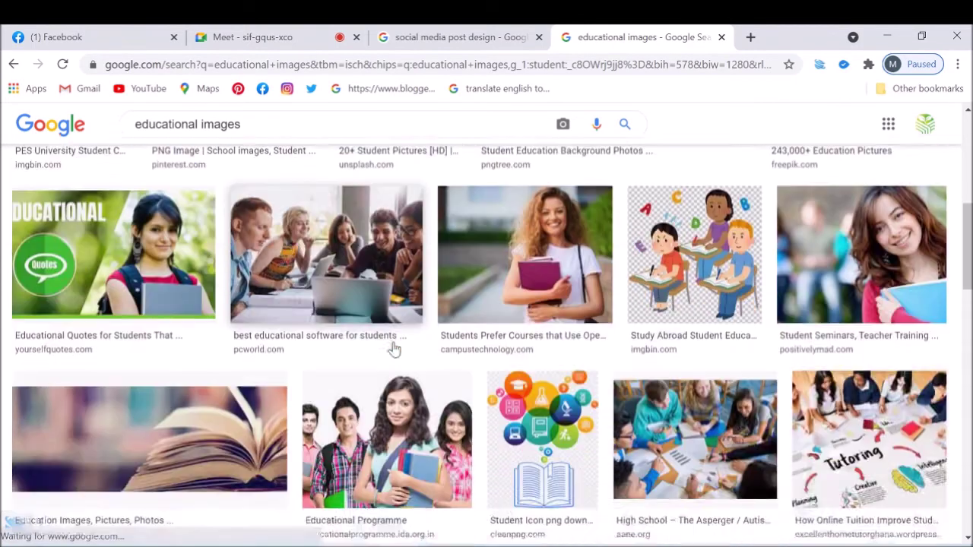
{"action": "scroll", "coordinate": [394, 348], "scroll_direction": "down", "scroll_amount": 4}
{"action": "scroll", "coordinate": [393, 349], "scroll_direction": "down", "scroll_amount": 3}
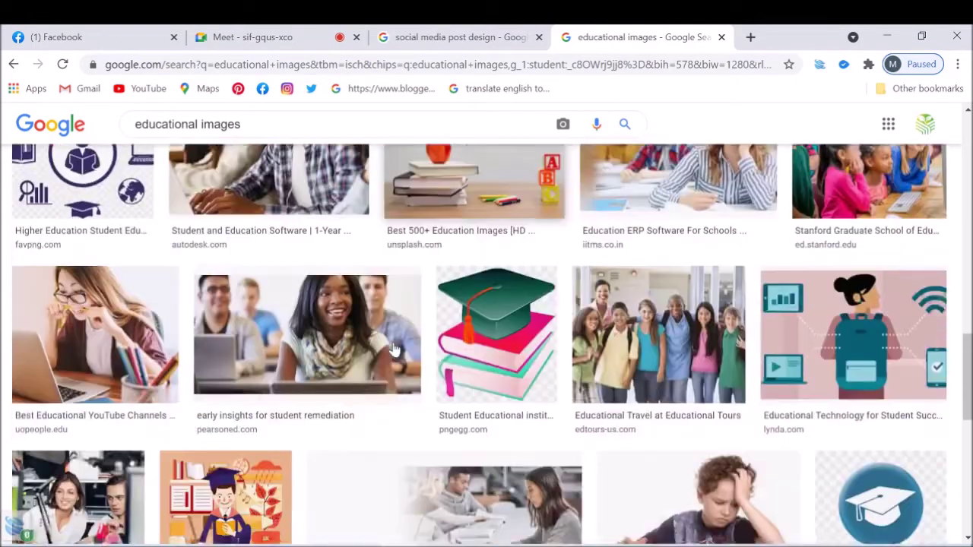
{"action": "scroll", "coordinate": [394, 348], "scroll_direction": "down", "scroll_amount": 5}
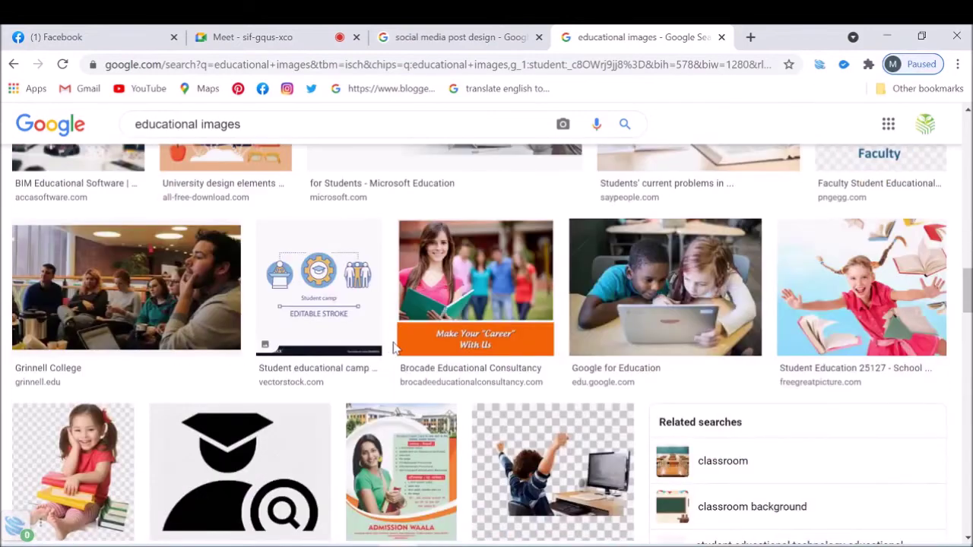
{"action": "scroll", "coordinate": [394, 348], "scroll_direction": "up", "scroll_amount": 3}
{"action": "scroll", "coordinate": [394, 348], "scroll_direction": "down", "scroll_amount": 5}
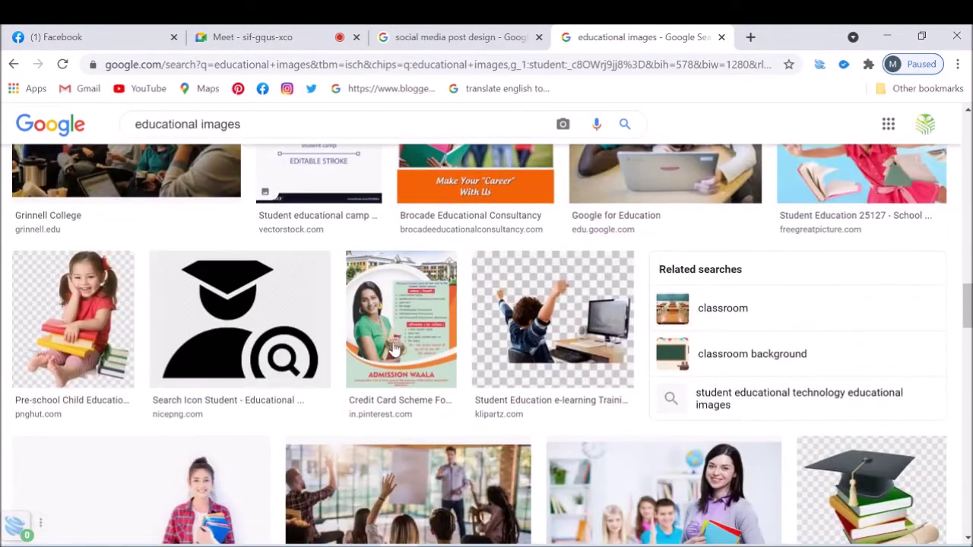
{"action": "left_click", "coordinate": [56, 313]}
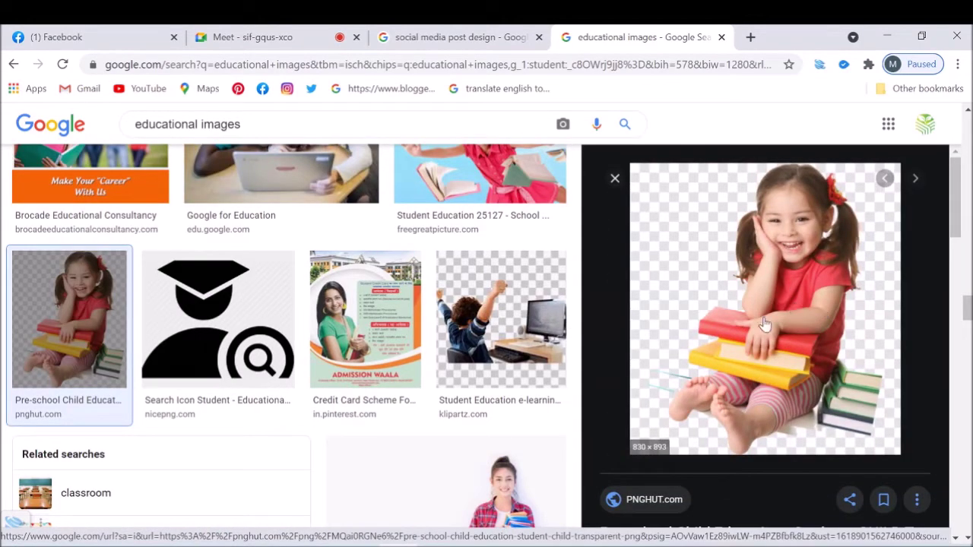
{"action": "right_click", "coordinate": [751, 225]}
{"action": "left_click", "coordinate": [783, 404]}
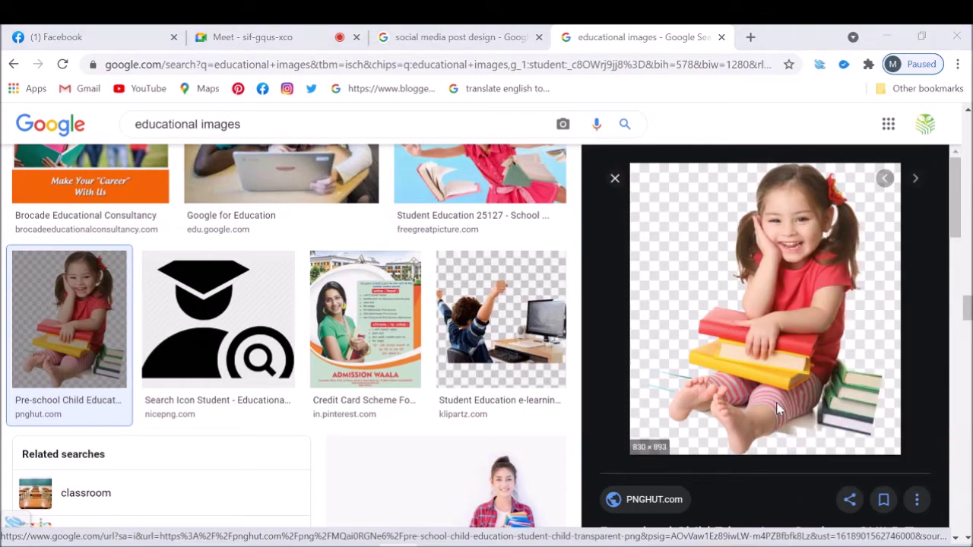
{"action": "left_click", "coordinate": [828, 508]}
{"action": "scroll", "coordinate": [796, 365], "scroll_direction": "down", "scroll_amount": 4}
{"action": "scroll", "coordinate": [690, 384], "scroll_direction": "down", "scroll_amount": 3}
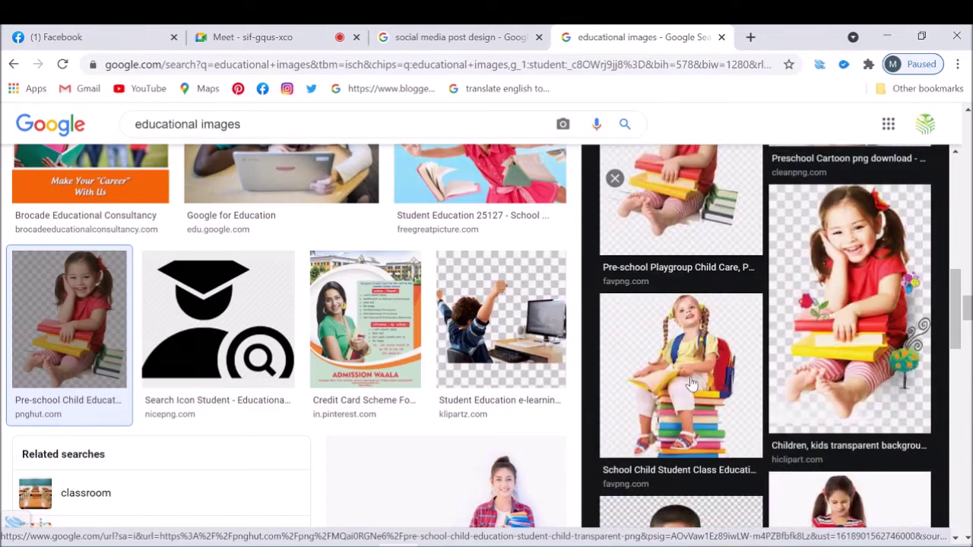
{"action": "left_click", "coordinate": [691, 384]}
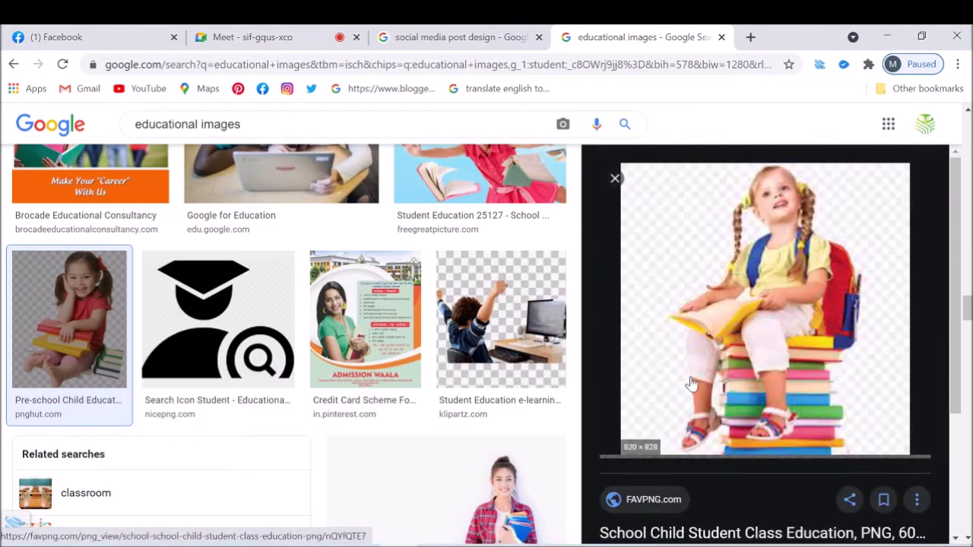
{"action": "right_click", "coordinate": [759, 248]}
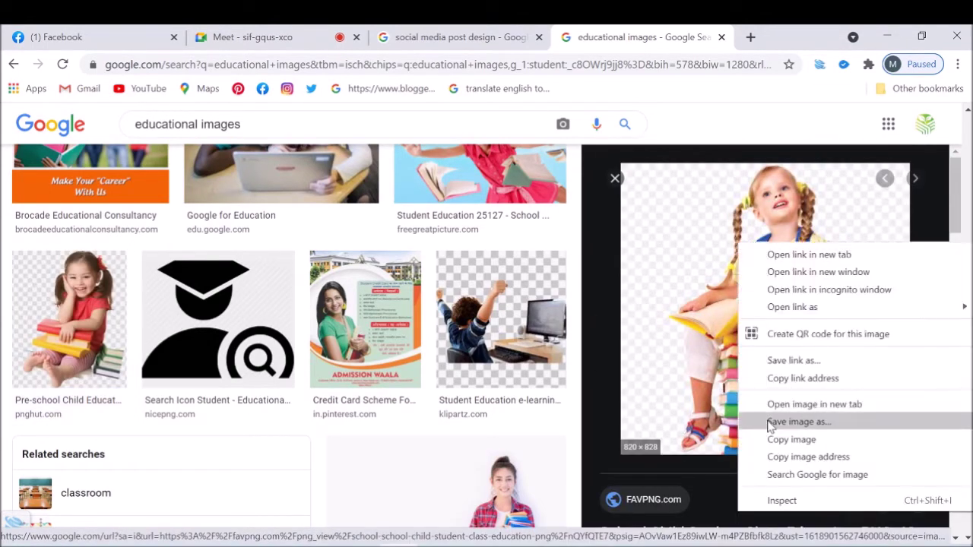
{"action": "left_click", "coordinate": [770, 425]}
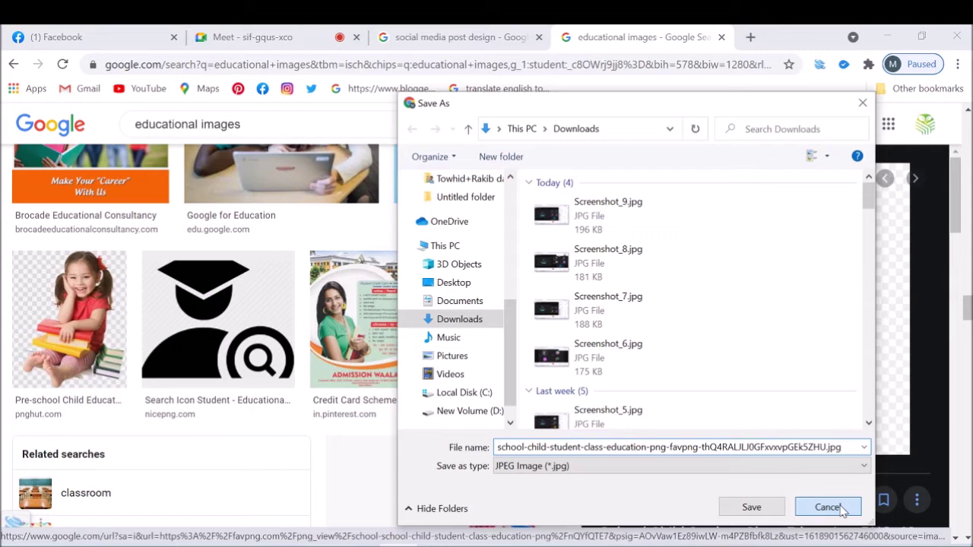
{"action": "left_click", "coordinate": [841, 508]}
{"action": "scroll", "coordinate": [643, 203], "scroll_direction": "up", "scroll_amount": 1}
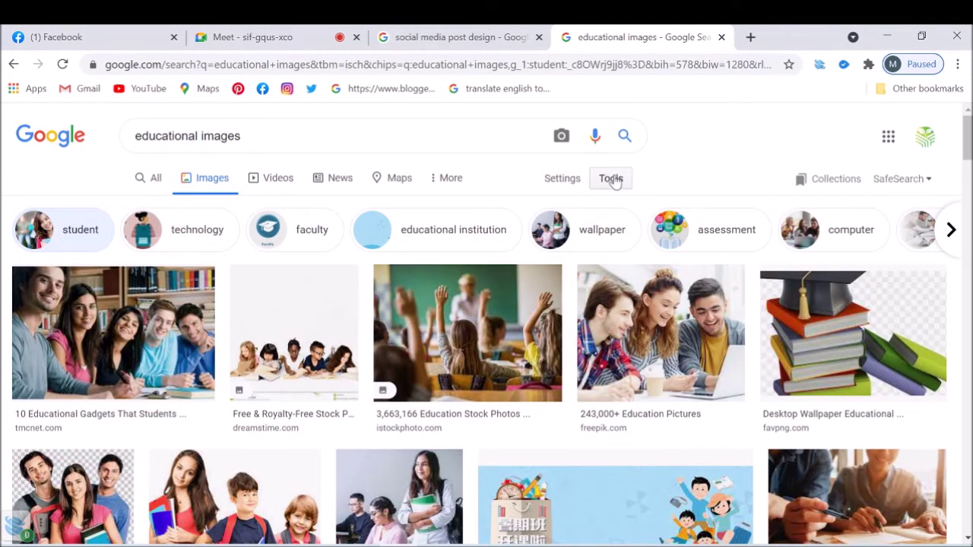
- Set the Tools colour filter to Transparent and scroll the filtered student images
{"action": "left_click", "coordinate": [611, 179]}
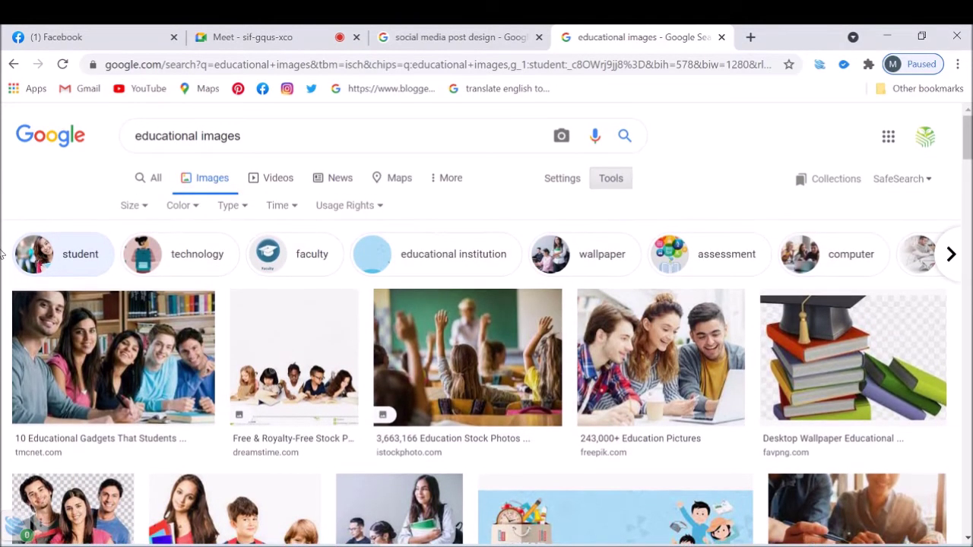
{"action": "left_click", "coordinate": [189, 209]}
{"action": "left_click", "coordinate": [185, 277]}
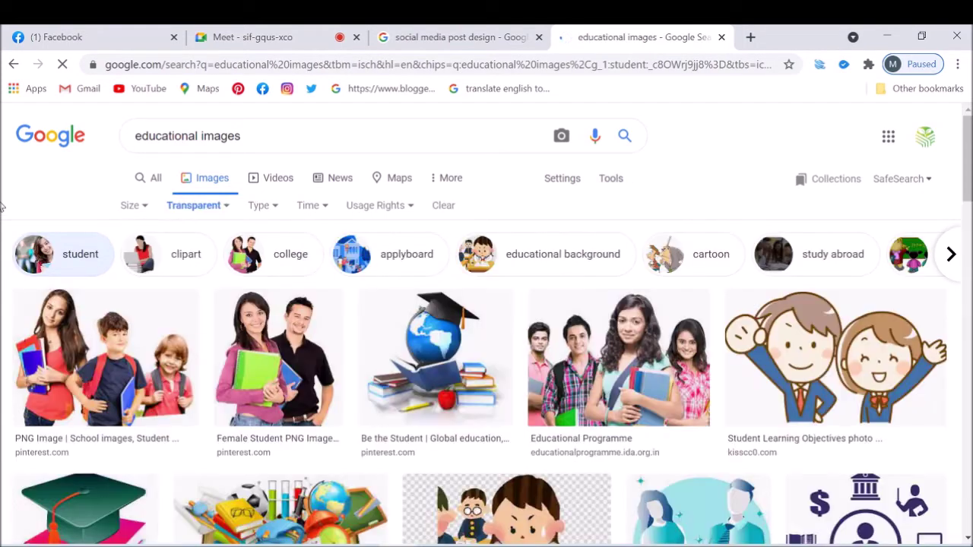
{"action": "scroll", "coordinate": [2, 388], "scroll_direction": "down", "scroll_amount": 2}
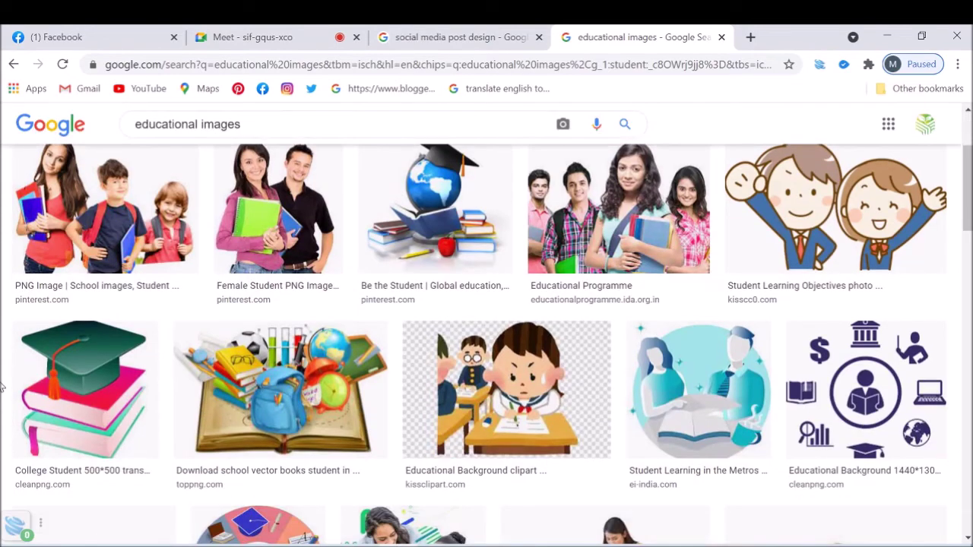
{"action": "scroll", "coordinate": [2, 388], "scroll_direction": "down", "scroll_amount": 5}
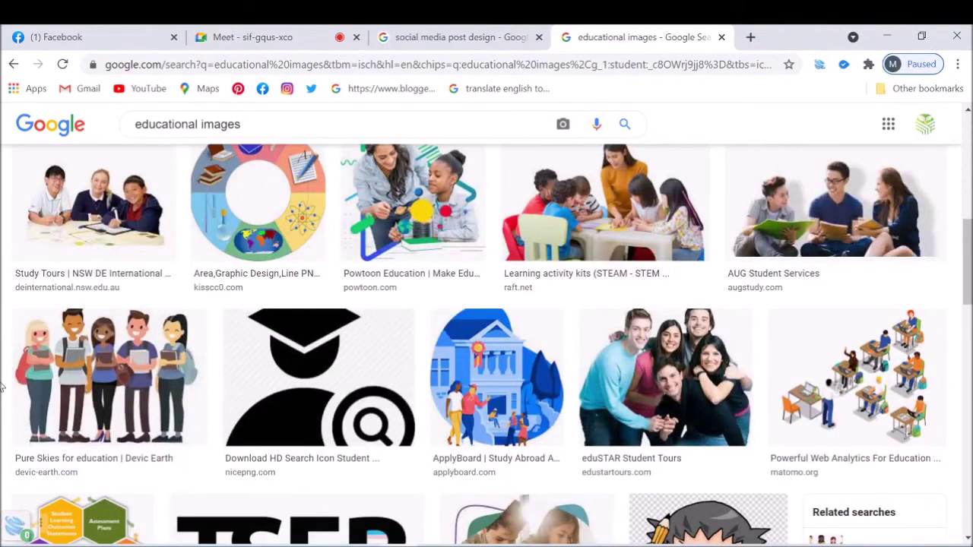
{"action": "scroll", "coordinate": [2, 388], "scroll_direction": "down", "scroll_amount": 1}
{"action": "scroll", "coordinate": [2, 388], "scroll_direction": "down", "scroll_amount": 3}
- Scroll further and preview the 320 × 468 IBHE image of a student holding books
{"action": "scroll", "coordinate": [2, 387], "scroll_direction": "down", "scroll_amount": 1}
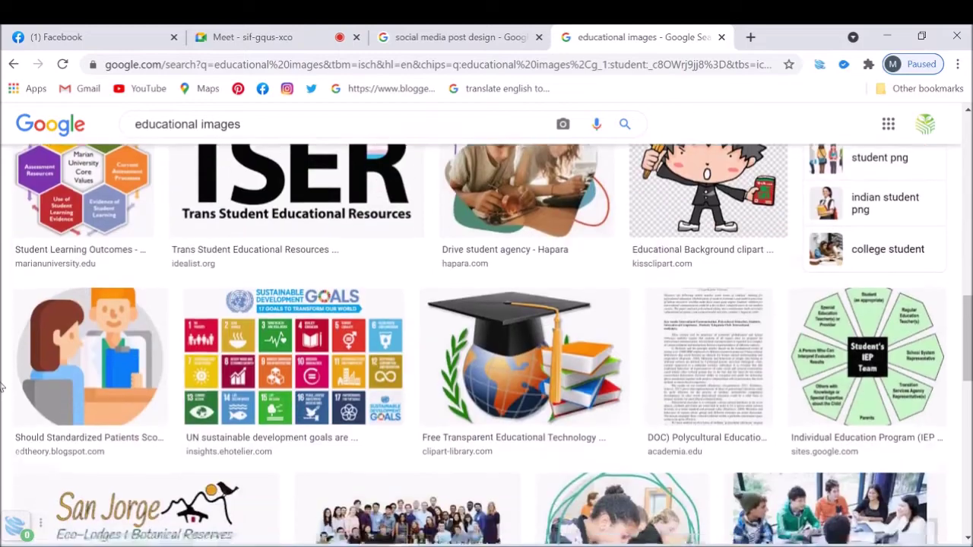
{"action": "scroll", "coordinate": [2, 388], "scroll_direction": "down", "scroll_amount": 4}
{"action": "scroll", "coordinate": [3, 388], "scroll_direction": "down", "scroll_amount": 4}
{"action": "scroll", "coordinate": [2, 387], "scroll_direction": "down", "scroll_amount": 3}
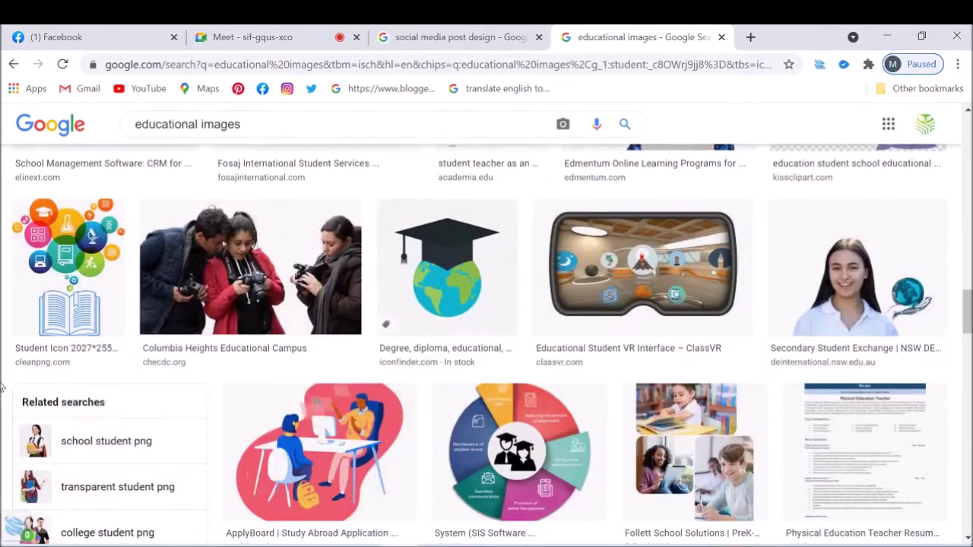
{"action": "scroll", "coordinate": [2, 388], "scroll_direction": "down", "scroll_amount": 3}
{"action": "scroll", "coordinate": [2, 388], "scroll_direction": "down", "scroll_amount": 2}
{"action": "scroll", "coordinate": [2, 387], "scroll_direction": "down", "scroll_amount": 5}
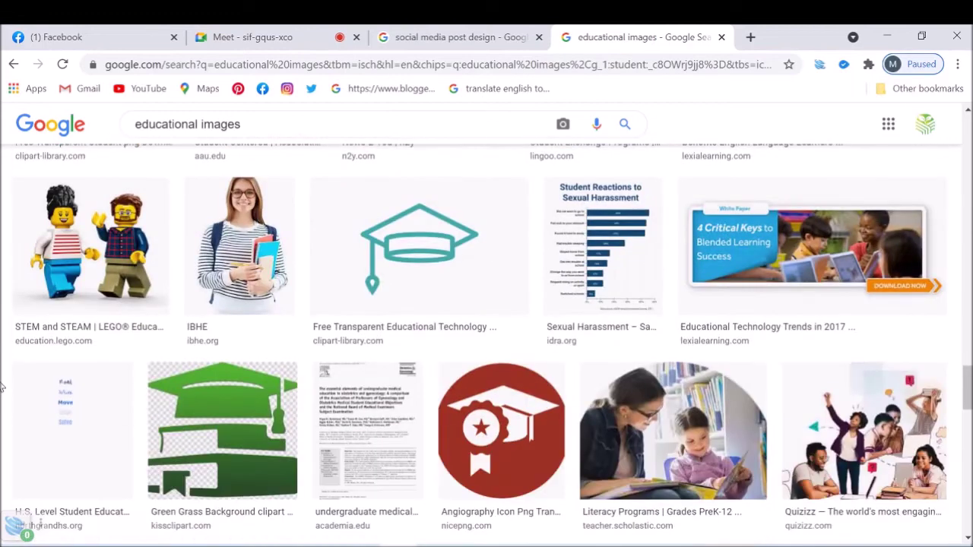
{"action": "left_click", "coordinate": [240, 244]}
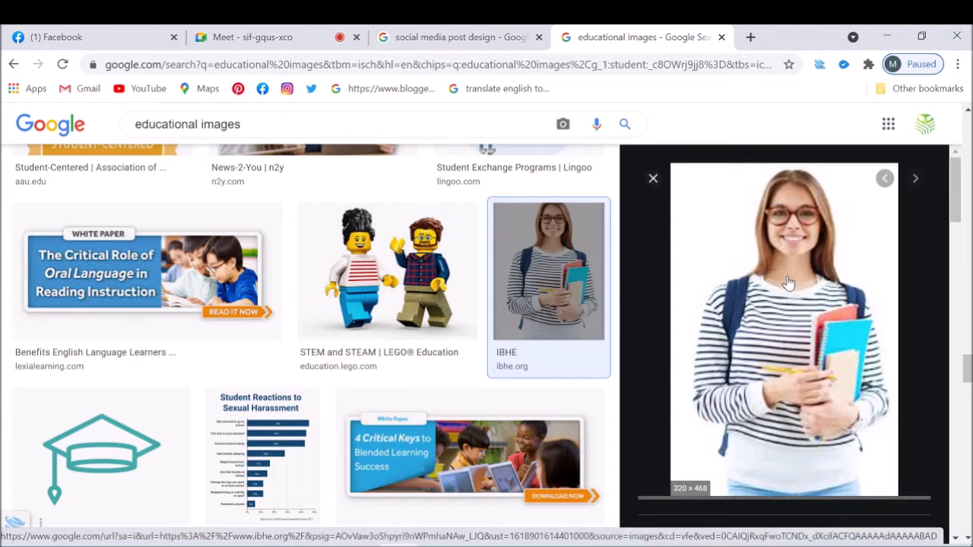
- Scroll the image results and preview the smiling student in a striped shirt
{"action": "scroll", "coordinate": [210, 330], "scroll_direction": "down", "scroll_amount": 2}
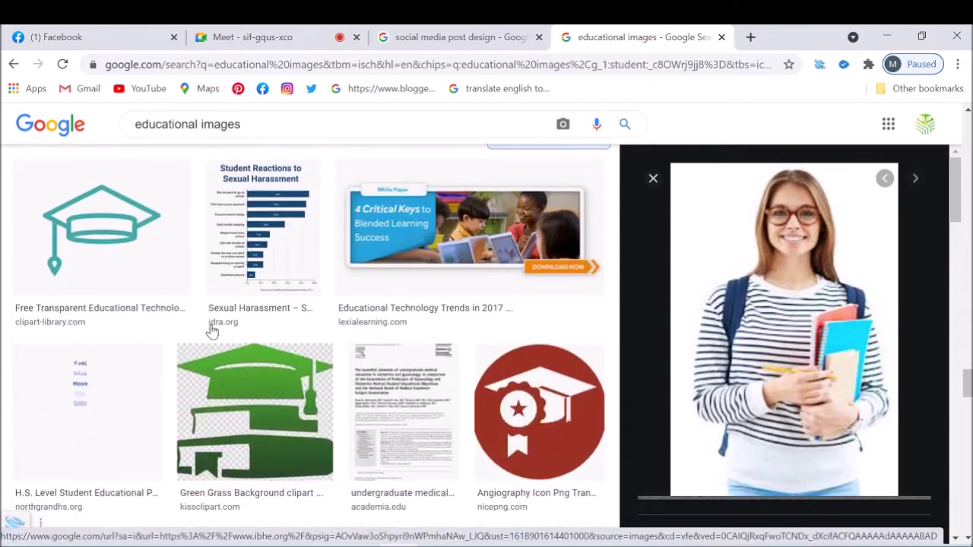
{"action": "scroll", "coordinate": [211, 330], "scroll_direction": "down", "scroll_amount": 3}
{"action": "scroll", "coordinate": [256, 331], "scroll_direction": "down", "scroll_amount": 1}
{"action": "scroll", "coordinate": [302, 328], "scroll_direction": "down", "scroll_amount": 4}
{"action": "scroll", "coordinate": [302, 328], "scroll_direction": "down", "scroll_amount": 3}
{"action": "scroll", "coordinate": [302, 329], "scroll_direction": "down", "scroll_amount": 2}
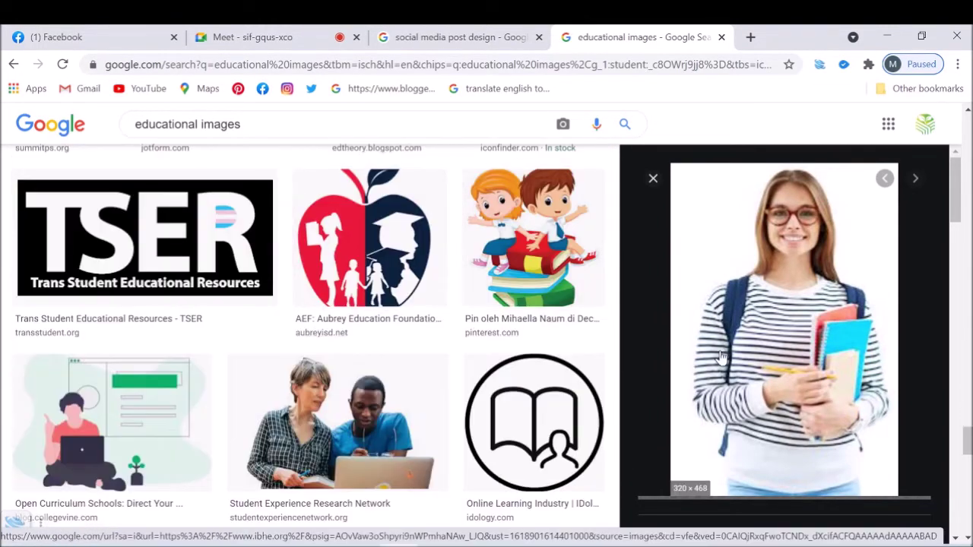
{"action": "scroll", "coordinate": [722, 353], "scroll_direction": "down", "scroll_amount": 3}
{"action": "scroll", "coordinate": [721, 358], "scroll_direction": "down", "scroll_amount": 2}
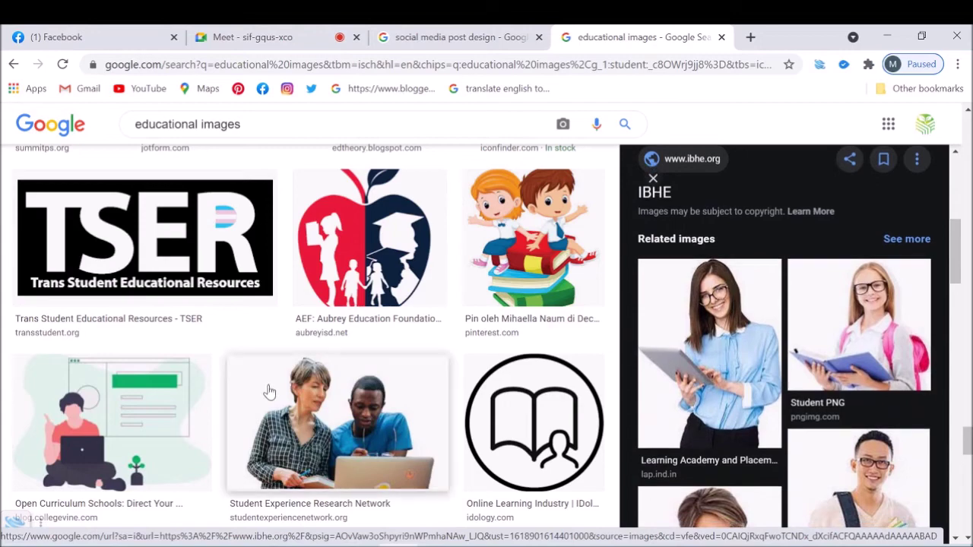
{"action": "scroll", "coordinate": [270, 392], "scroll_direction": "down", "scroll_amount": 3}
{"action": "scroll", "coordinate": [745, 393], "scroll_direction": "down", "scroll_amount": 1}
{"action": "scroll", "coordinate": [746, 388], "scroll_direction": "down", "scroll_amount": 2}
{"action": "scroll", "coordinate": [753, 377], "scroll_direction": "down", "scroll_amount": 2}
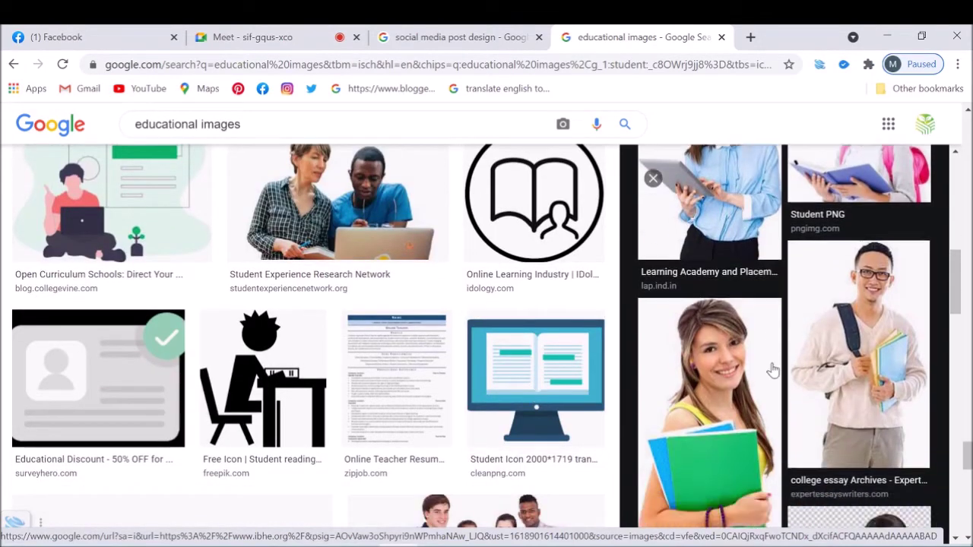
{"action": "scroll", "coordinate": [771, 369], "scroll_direction": "down", "scroll_amount": 2}
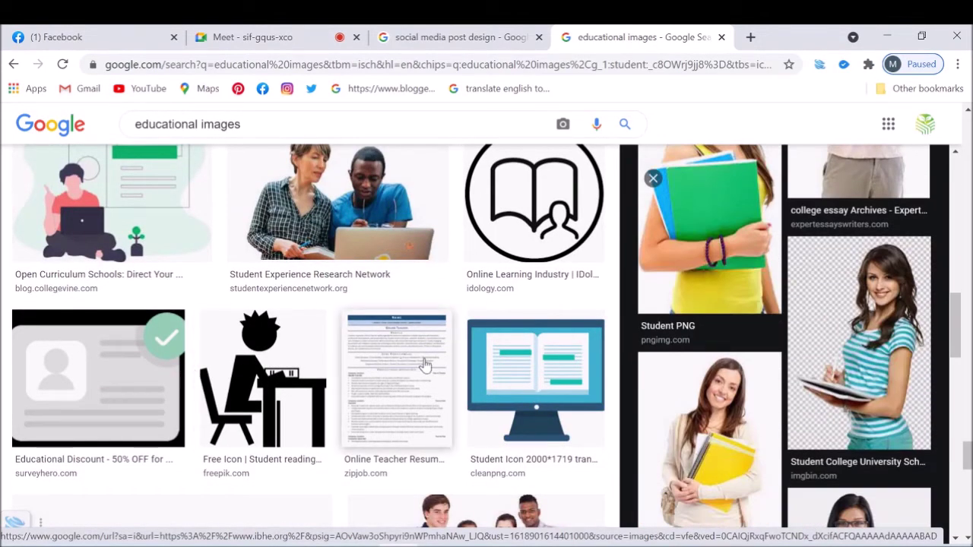
{"action": "scroll", "coordinate": [411, 365], "scroll_direction": "down", "scroll_amount": 5}
{"action": "scroll", "coordinate": [425, 365], "scroll_direction": "down", "scroll_amount": 5}
{"action": "scroll", "coordinate": [771, 358], "scroll_direction": "up", "scroll_amount": 5}
{"action": "left_click", "coordinate": [725, 366]}
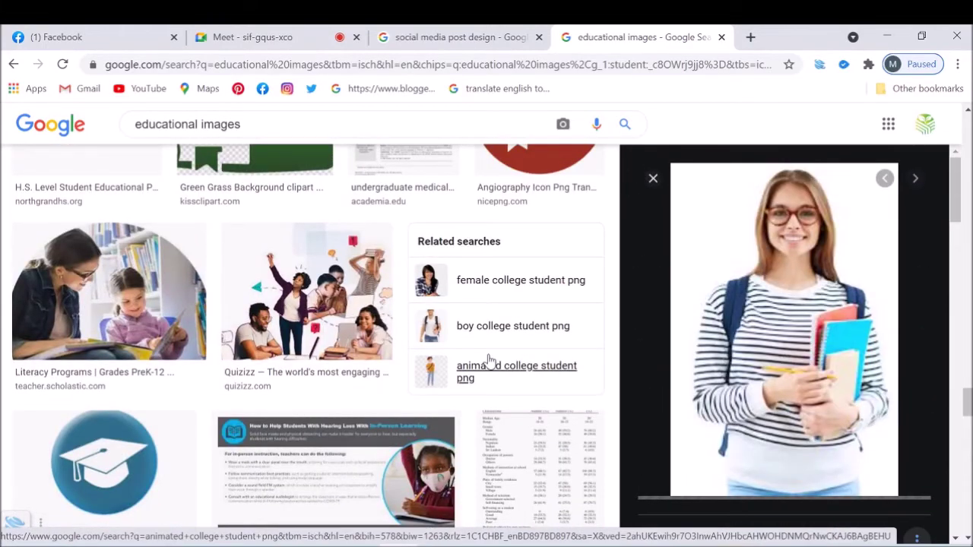
- Scroll to the related images and preview the transparent student holding a notebook
{"action": "scroll", "coordinate": [490, 361], "scroll_direction": "down", "scroll_amount": 5}
{"action": "scroll", "coordinate": [490, 361], "scroll_direction": "down", "scroll_amount": 5}
{"action": "scroll", "coordinate": [490, 361], "scroll_direction": "down", "scroll_amount": 5}
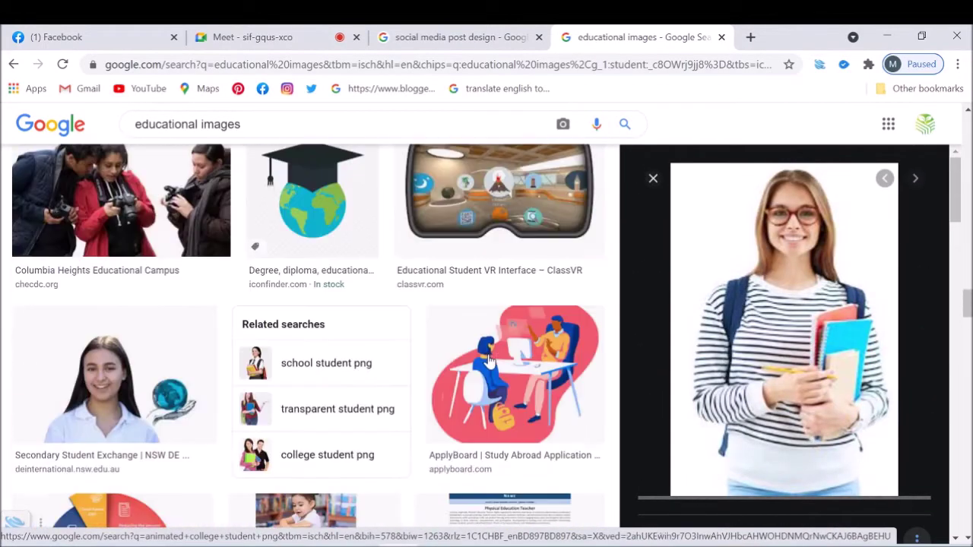
{"action": "scroll", "coordinate": [491, 361], "scroll_direction": "down", "scroll_amount": 3}
{"action": "scroll", "coordinate": [771, 362], "scroll_direction": "down", "scroll_amount": 5}
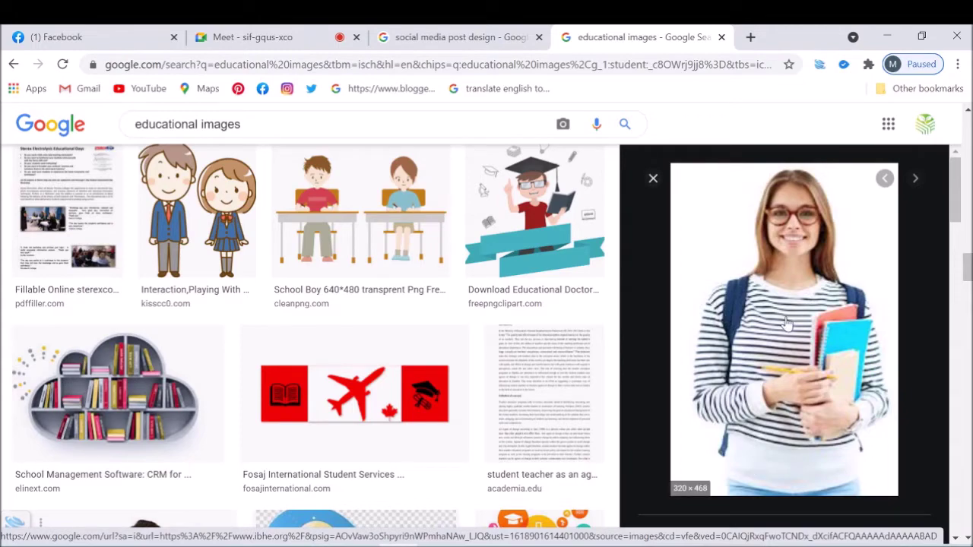
{"action": "scroll", "coordinate": [787, 323], "scroll_direction": "down", "scroll_amount": 5}
{"action": "scroll", "coordinate": [857, 400], "scroll_direction": "down", "scroll_amount": 3}
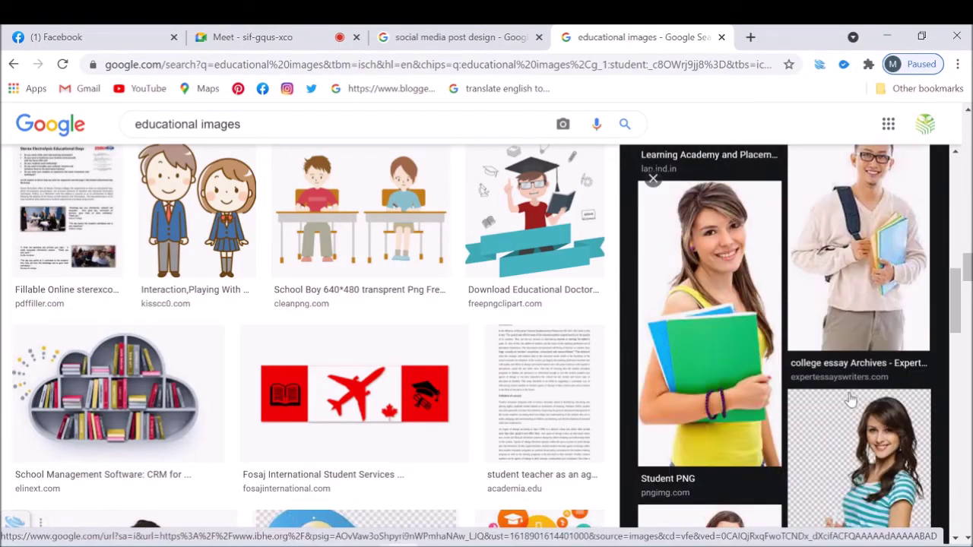
{"action": "scroll", "coordinate": [821, 423], "scroll_direction": "down", "scroll_amount": 4}
{"action": "left_click", "coordinate": [834, 347]}
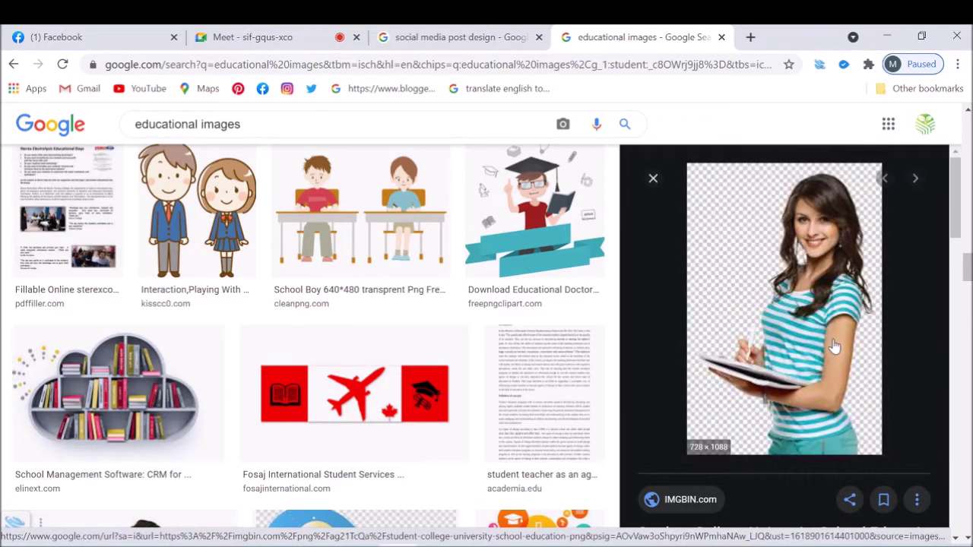
- Try to save the notebook student image via Save image as, then cancel the dialog
{"action": "right_click", "coordinate": [835, 348]}
{"action": "left_click", "coordinate": [788, 432]}
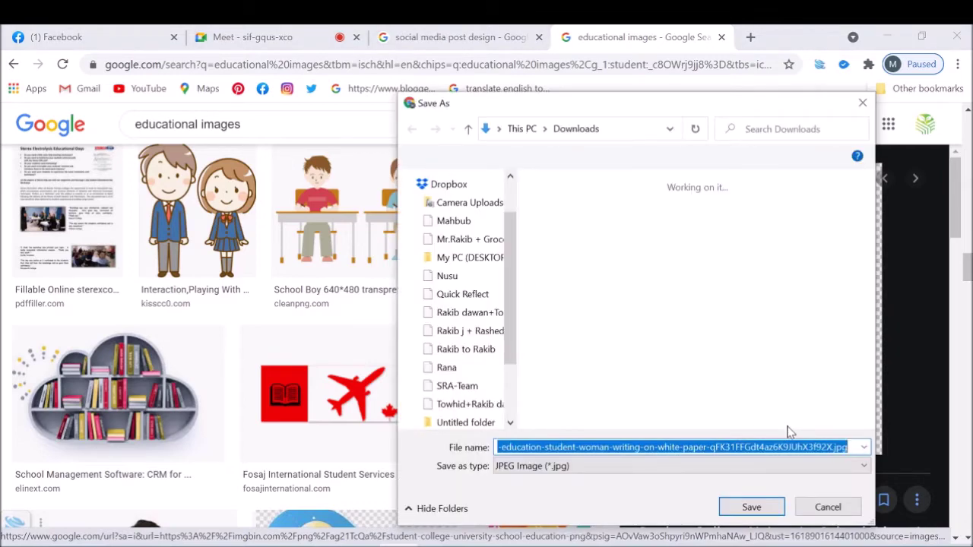
{"action": "left_click", "coordinate": [828, 507]}
- Preview the girl with two young boys, then the Female Student PNG result
{"action": "scroll", "coordinate": [403, 297], "scroll_direction": "up", "scroll_amount": 3}
{"action": "scroll", "coordinate": [403, 296], "scroll_direction": "up", "scroll_amount": 3}
{"action": "scroll", "coordinate": [403, 296], "scroll_direction": "up", "scroll_amount": 2}
{"action": "left_click", "coordinate": [114, 357]}
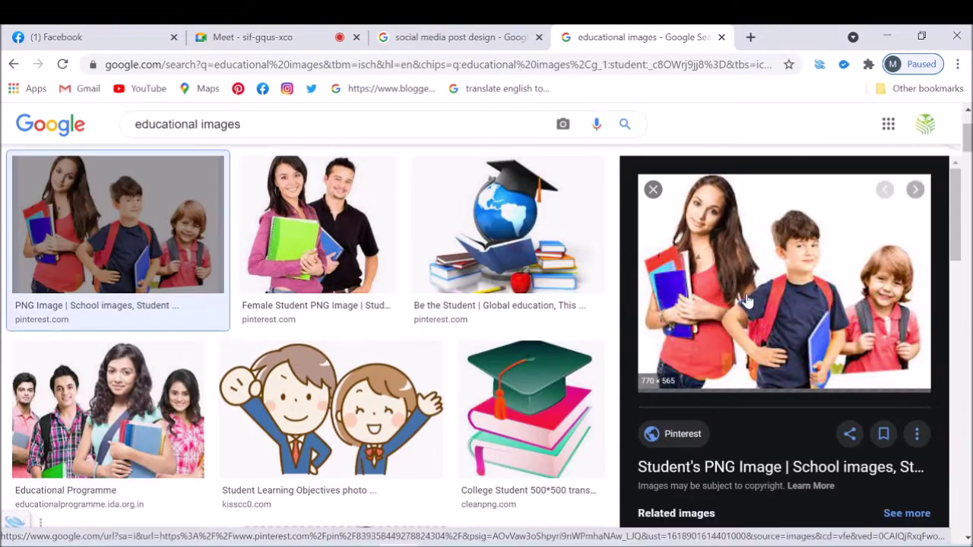
{"action": "scroll", "coordinate": [747, 300], "scroll_direction": "down", "scroll_amount": 1}
{"action": "scroll", "coordinate": [747, 300], "scroll_direction": "down", "scroll_amount": 3}
{"action": "scroll", "coordinate": [747, 301], "scroll_direction": "down", "scroll_amount": 2}
{"action": "scroll", "coordinate": [722, 303], "scroll_direction": "down", "scroll_amount": 3}
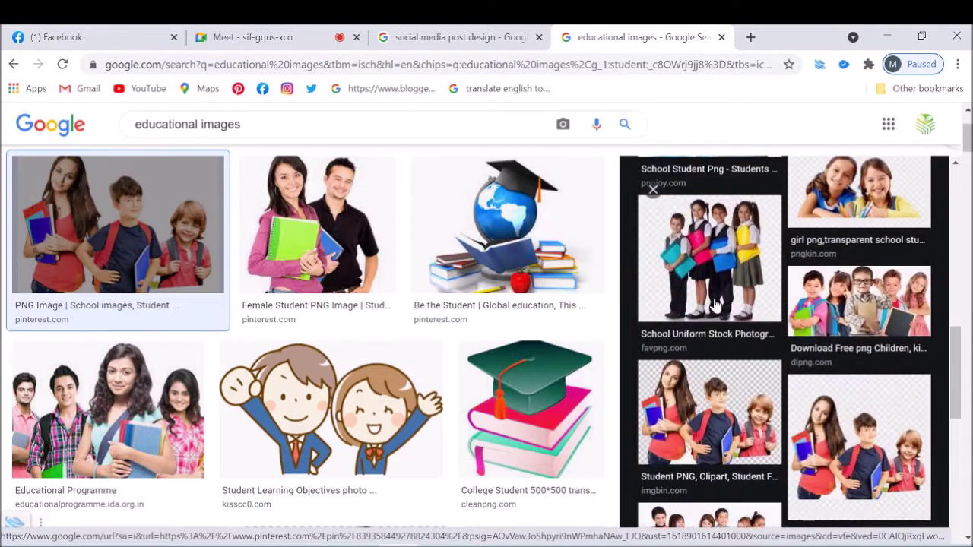
{"action": "left_click", "coordinate": [278, 216]}
{"action": "mouse_move", "coordinate": [783, 319]}
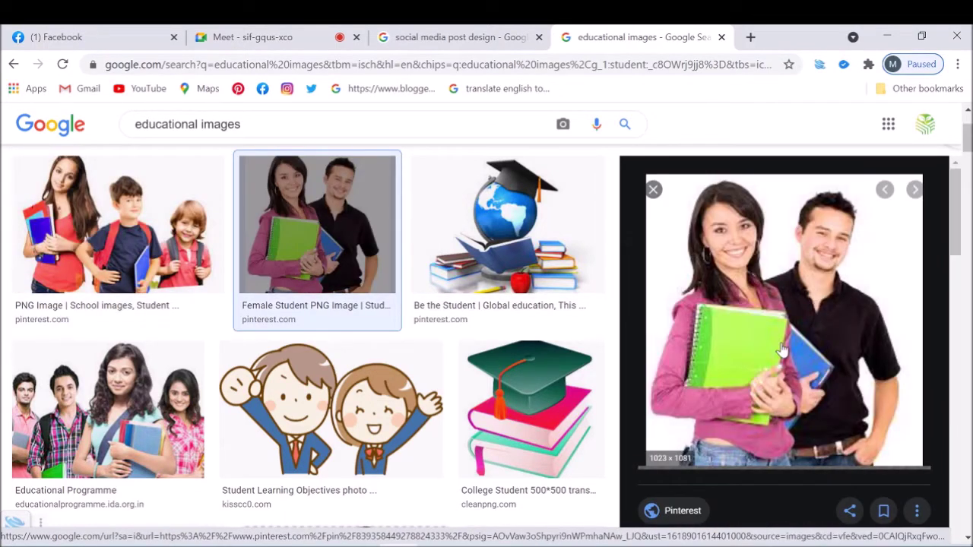
- Preview the related TopPNG student in red holding yellow books and inspect it
{"action": "scroll", "coordinate": [783, 348], "scroll_direction": "down", "scroll_amount": 4}
{"action": "scroll", "coordinate": [782, 345], "scroll_direction": "down", "scroll_amount": 1}
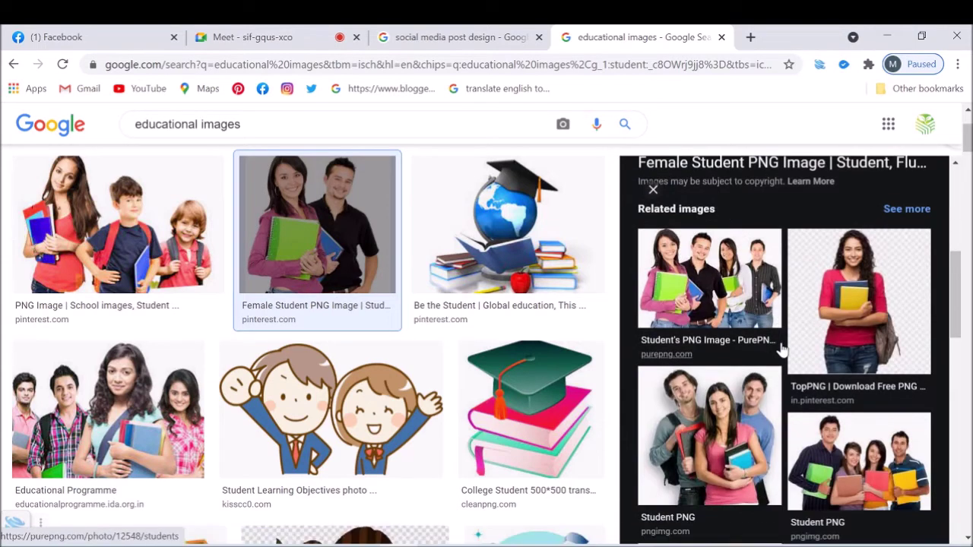
{"action": "left_click", "coordinate": [844, 317]}
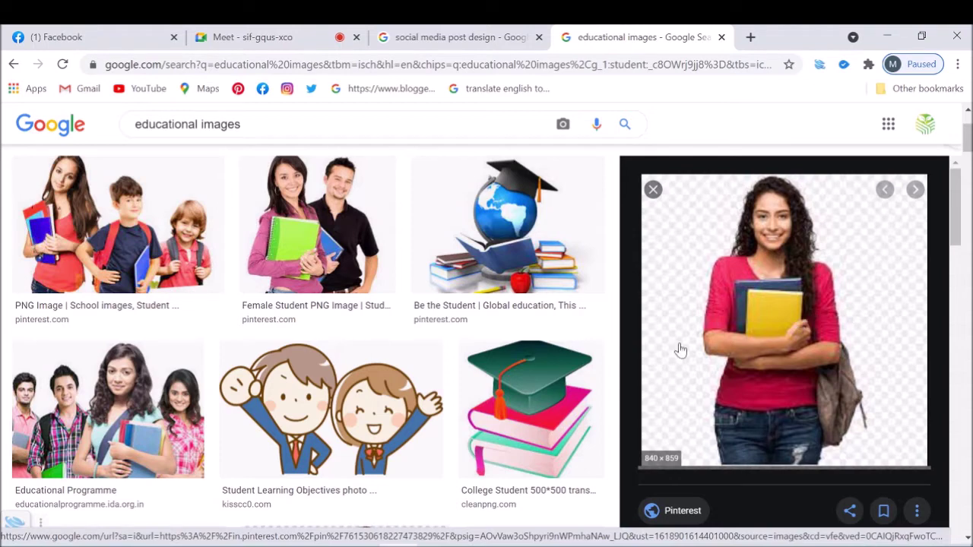
{"action": "scroll", "coordinate": [323, 251], "scroll_direction": "up", "scroll_amount": 2}
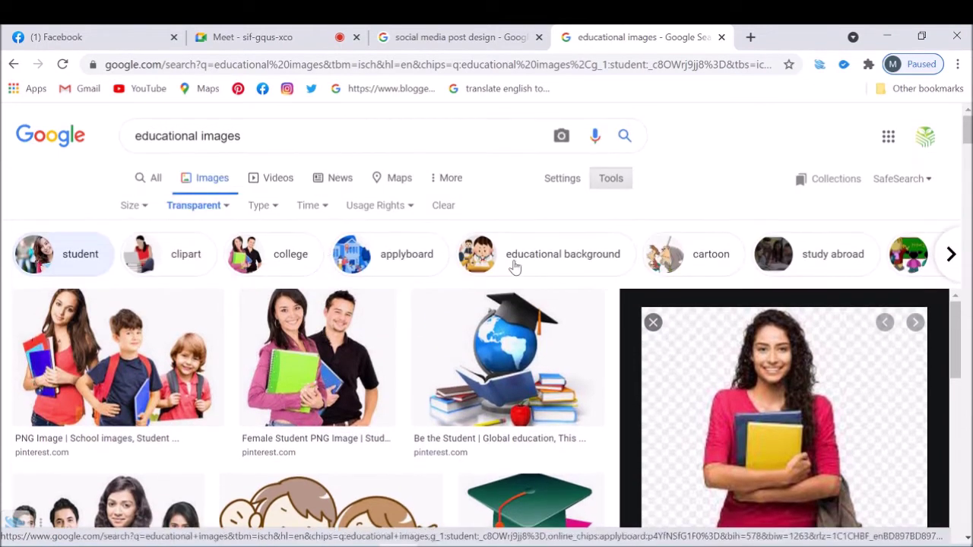
{"action": "scroll", "coordinate": [802, 445], "scroll_direction": "down", "scroll_amount": 3}
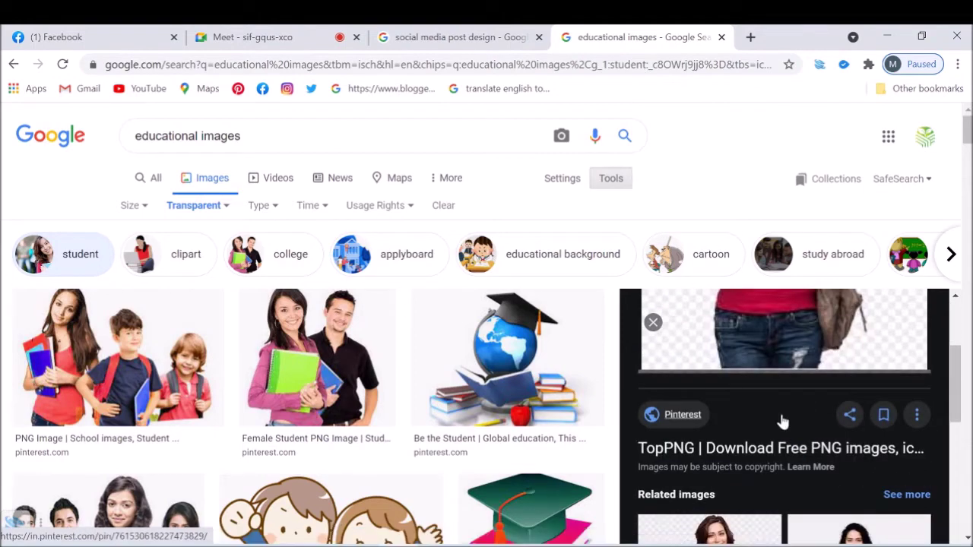
{"action": "scroll", "coordinate": [785, 430], "scroll_direction": "up", "scroll_amount": 3}
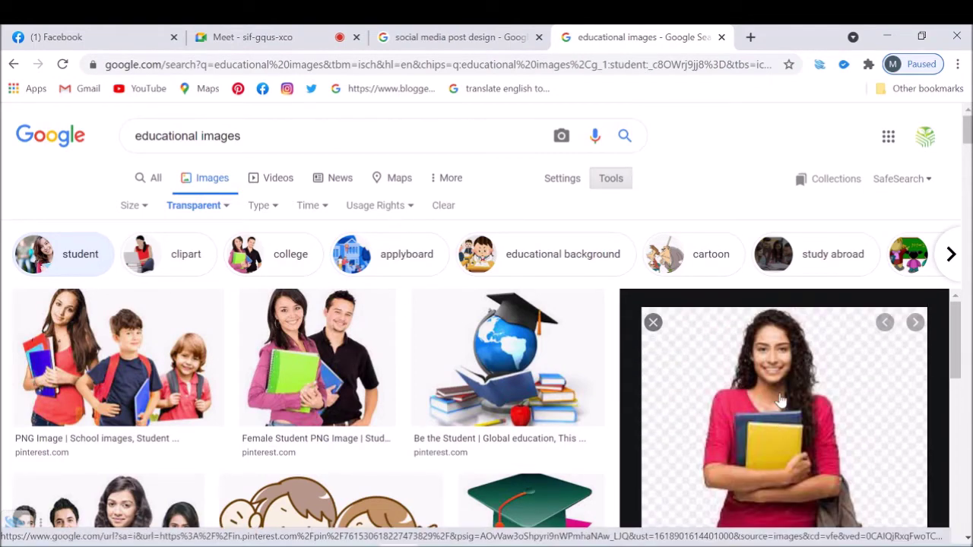
{"action": "scroll", "coordinate": [781, 432], "scroll_direction": "down", "scroll_amount": 3}
{"action": "scroll", "coordinate": [782, 432], "scroll_direction": "down", "scroll_amount": 2}
{"action": "scroll", "coordinate": [781, 432], "scroll_direction": "up", "scroll_amount": 5}
{"action": "scroll", "coordinate": [782, 432], "scroll_direction": "down", "scroll_amount": 3}
{"action": "scroll", "coordinate": [782, 432], "scroll_direction": "up", "scroll_amount": 2}
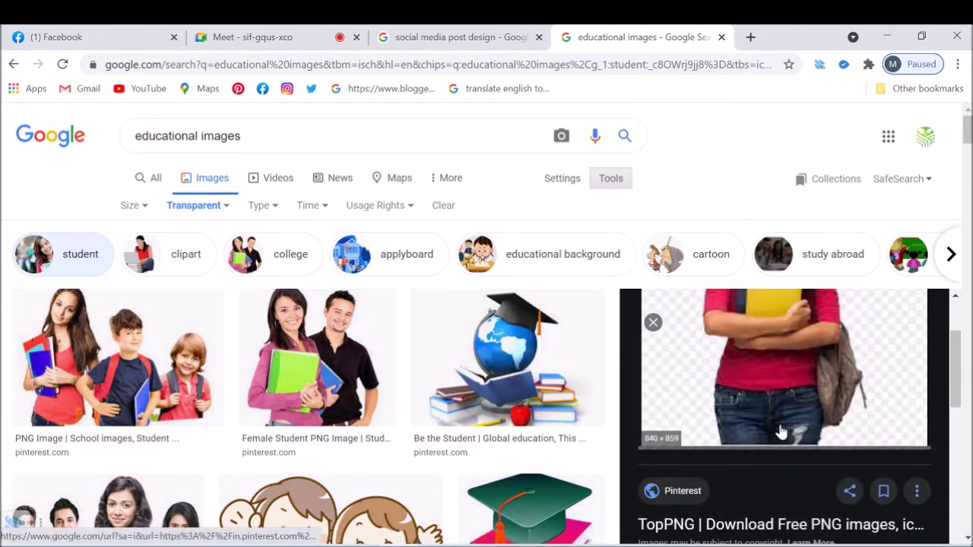
{"action": "scroll", "coordinate": [781, 432], "scroll_direction": "up", "scroll_amount": 1}
{"action": "scroll", "coordinate": [782, 432], "scroll_direction": "up", "scroll_amount": 1}
{"action": "left_click", "coordinate": [282, 144]}
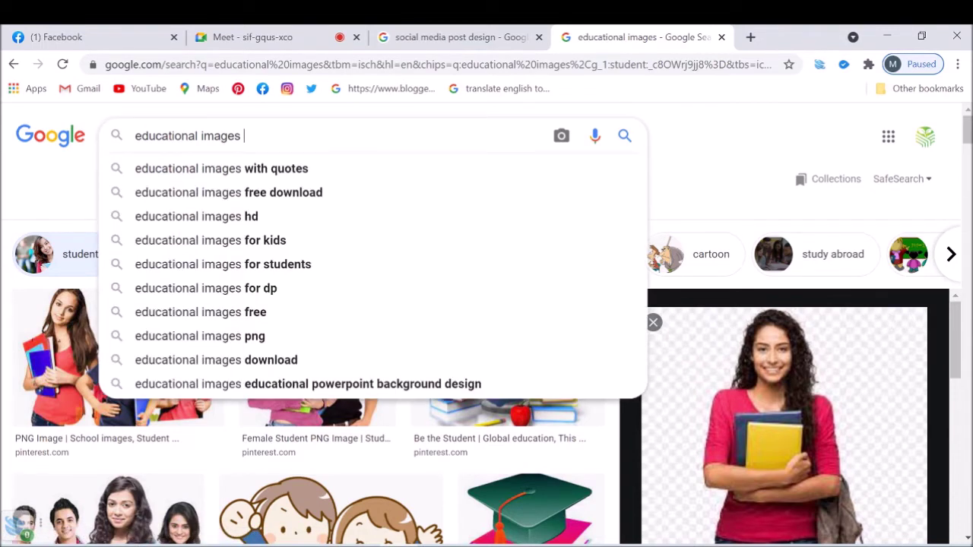
- Search images for 'educational images png' using the autocomplete suggestion
{"action": "type", "text": "p"}
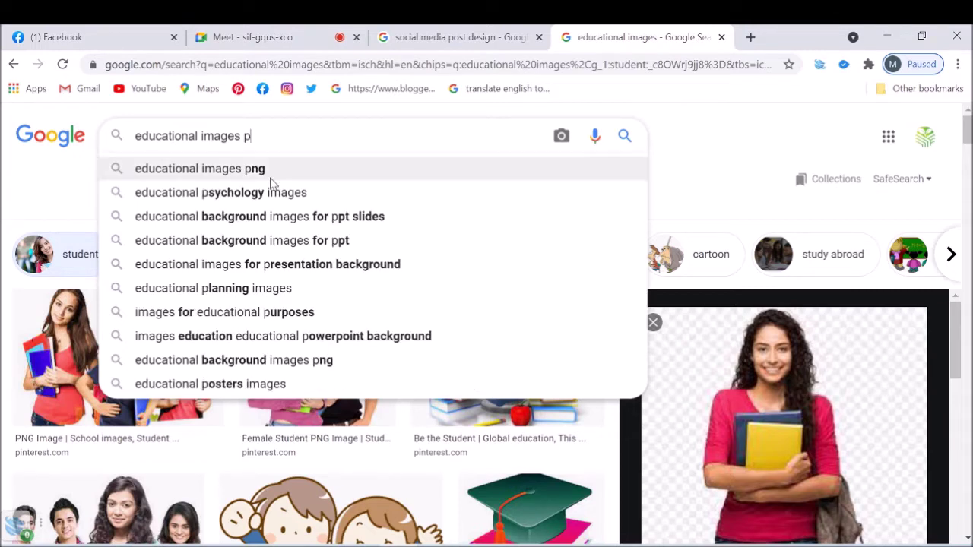
{"action": "left_click", "coordinate": [271, 179]}
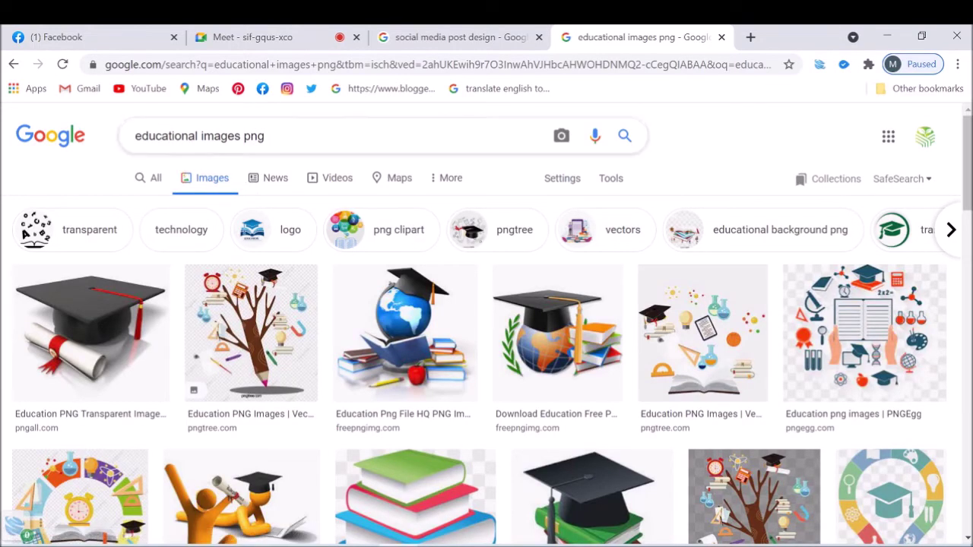
{"action": "double_click", "coordinate": [163, 135]}
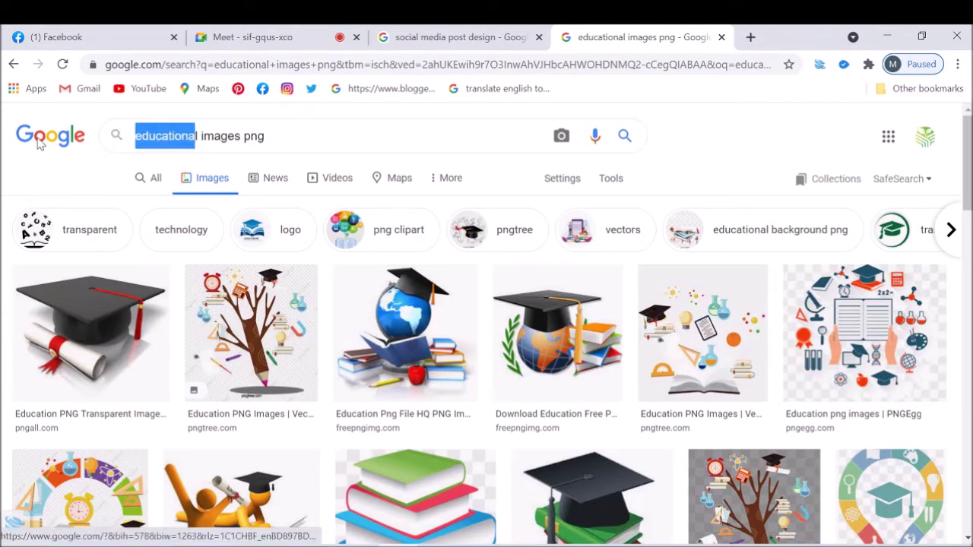
- Change the query to 'Students images png', run it, and browse the results
{"action": "type", "text": "l"}
{"action": "key", "text": "BackSpace"}
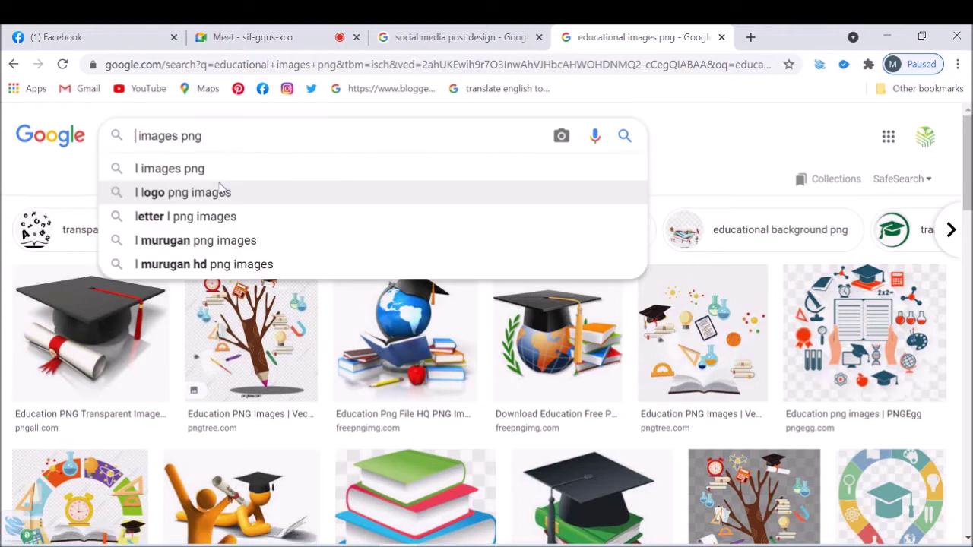
{"action": "type", "text": "Stu"}
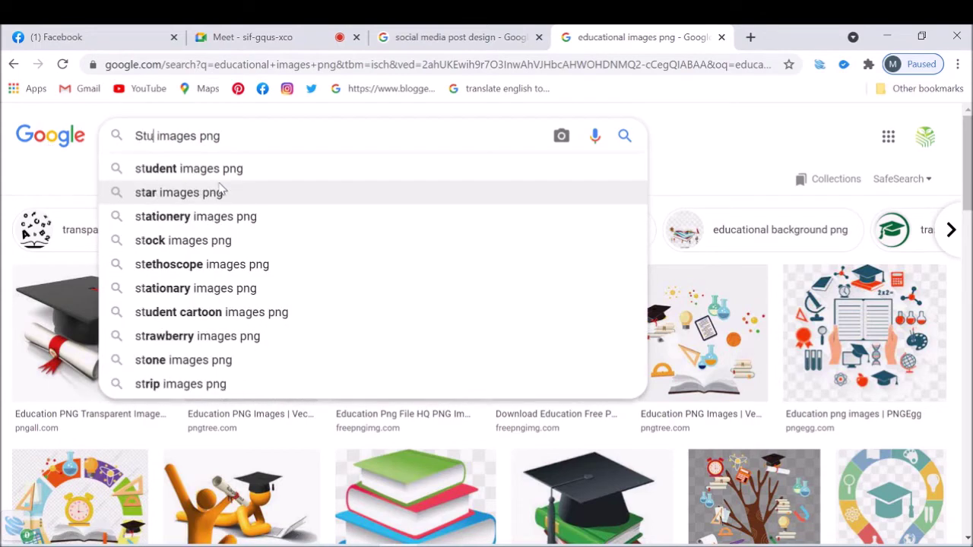
{"action": "type", "text": "dent"}
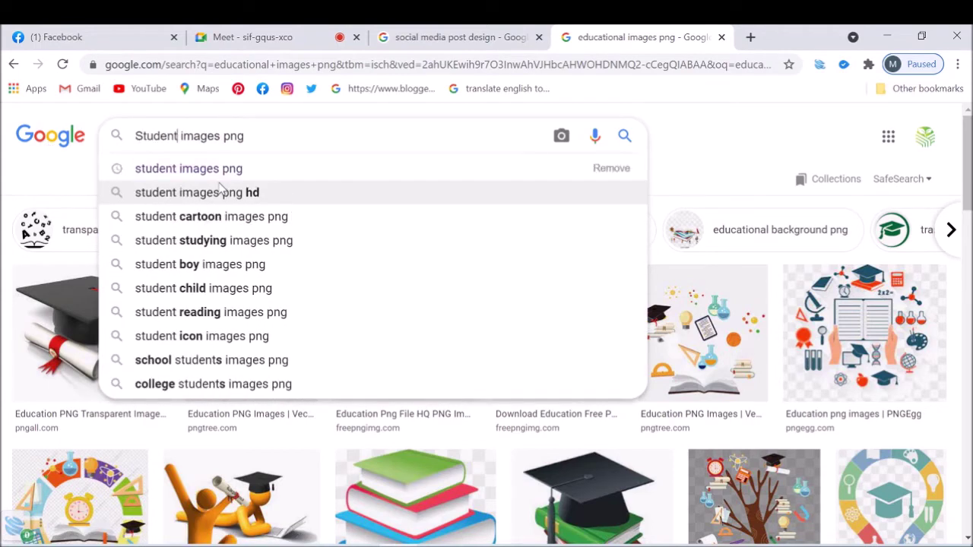
{"action": "type", "text": "s"}
{"action": "key", "text": "Return"}
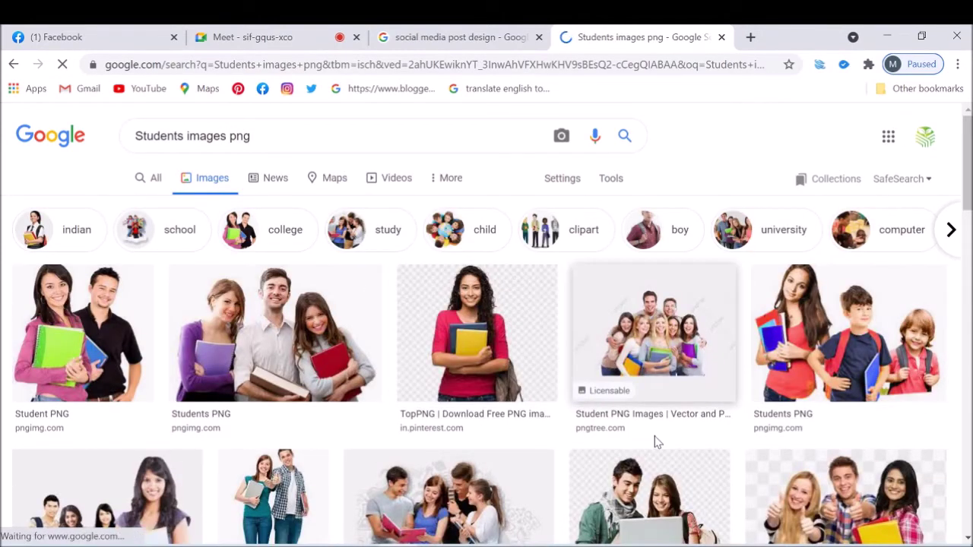
{"action": "scroll", "coordinate": [496, 325], "scroll_direction": "down", "scroll_amount": 2}
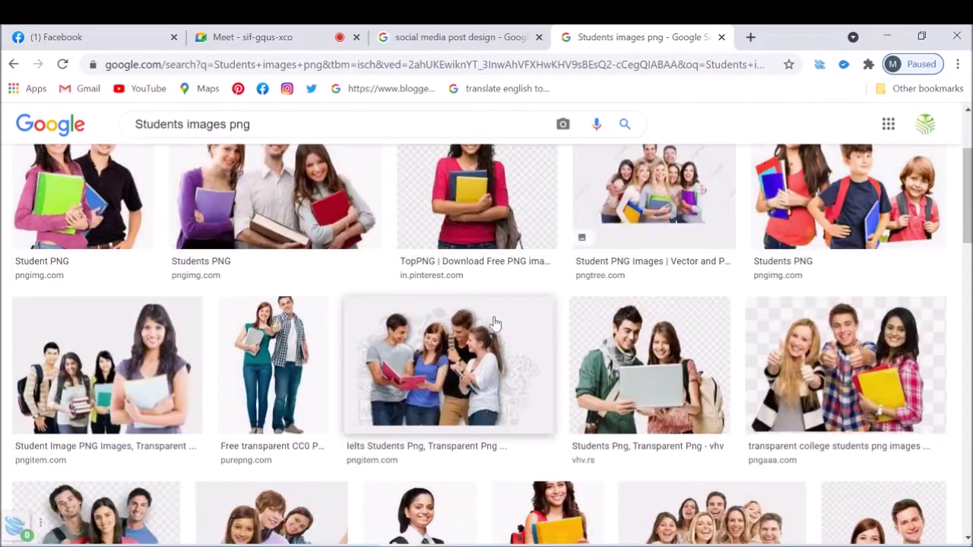
{"action": "scroll", "coordinate": [490, 321], "scroll_direction": "down", "scroll_amount": 2}
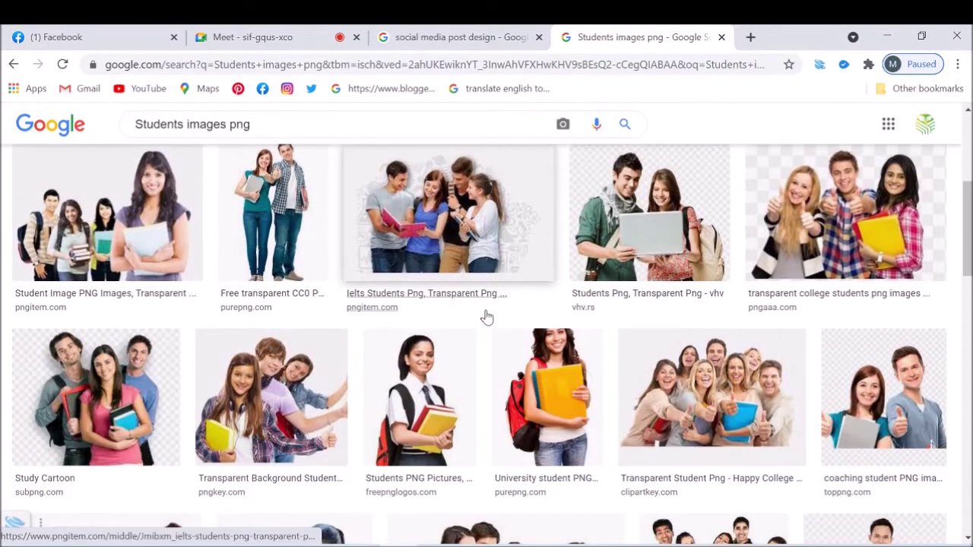
{"action": "scroll", "coordinate": [487, 317], "scroll_direction": "down", "scroll_amount": 1}
- Preview the University student PNG and scroll through the student results
{"action": "left_click", "coordinate": [527, 327]}
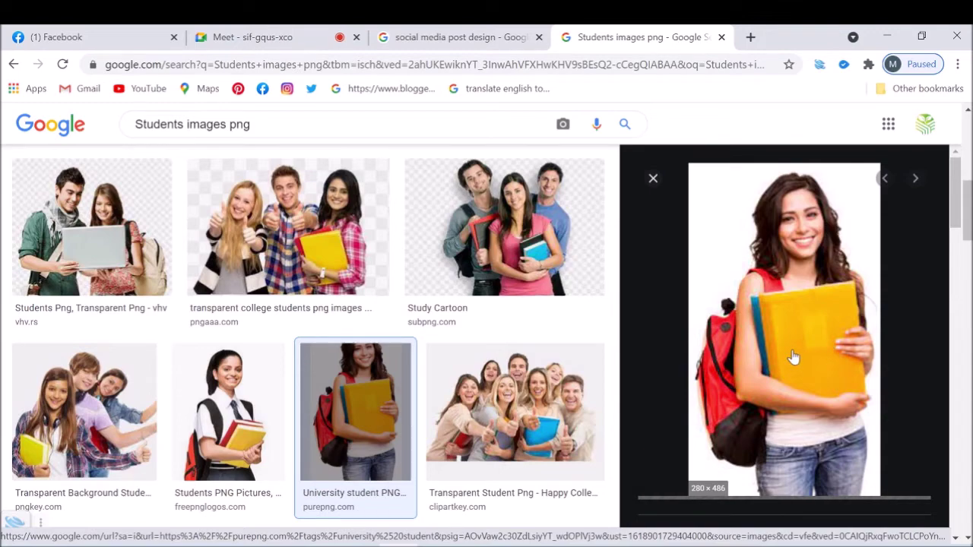
{"action": "scroll", "coordinate": [749, 364], "scroll_direction": "down", "scroll_amount": 5}
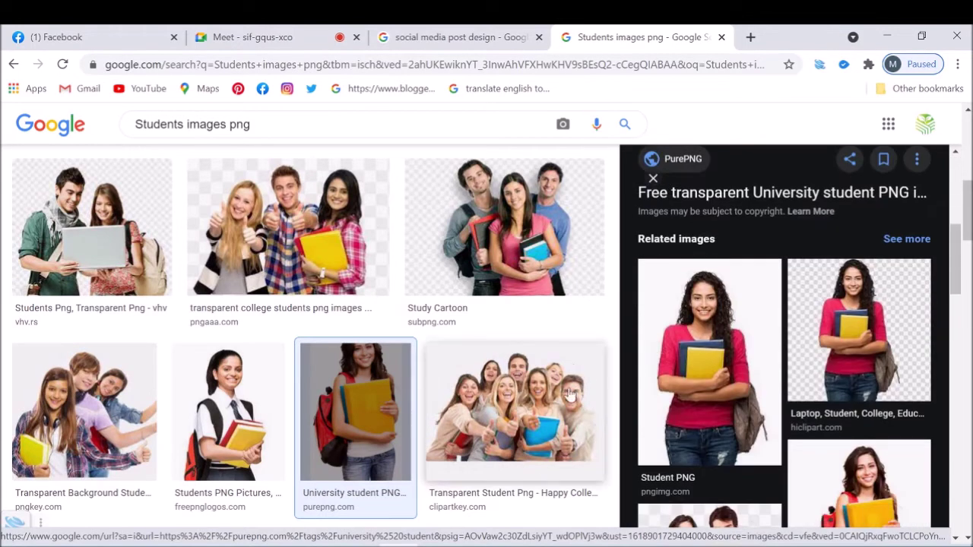
{"action": "scroll", "coordinate": [843, 314], "scroll_direction": "up", "scroll_amount": 5}
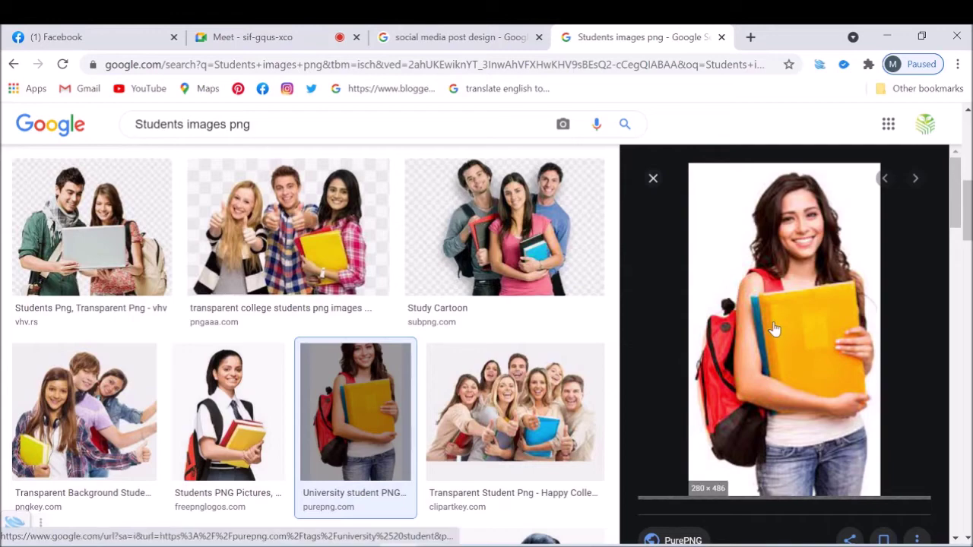
{"action": "scroll", "coordinate": [482, 254], "scroll_direction": "down", "scroll_amount": 4}
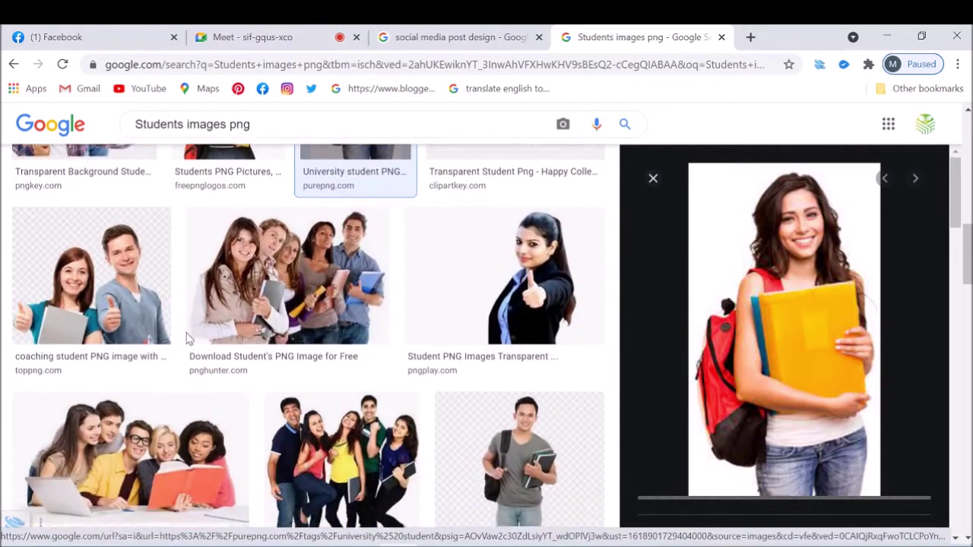
{"action": "scroll", "coordinate": [305, 358], "scroll_direction": "down", "scroll_amount": 2}
{"action": "scroll", "coordinate": [430, 377], "scroll_direction": "up", "scroll_amount": 2}
{"action": "scroll", "coordinate": [495, 377], "scroll_direction": "down", "scroll_amount": 8}
{"action": "scroll", "coordinate": [525, 327], "scroll_direction": "up", "scroll_amount": 1}
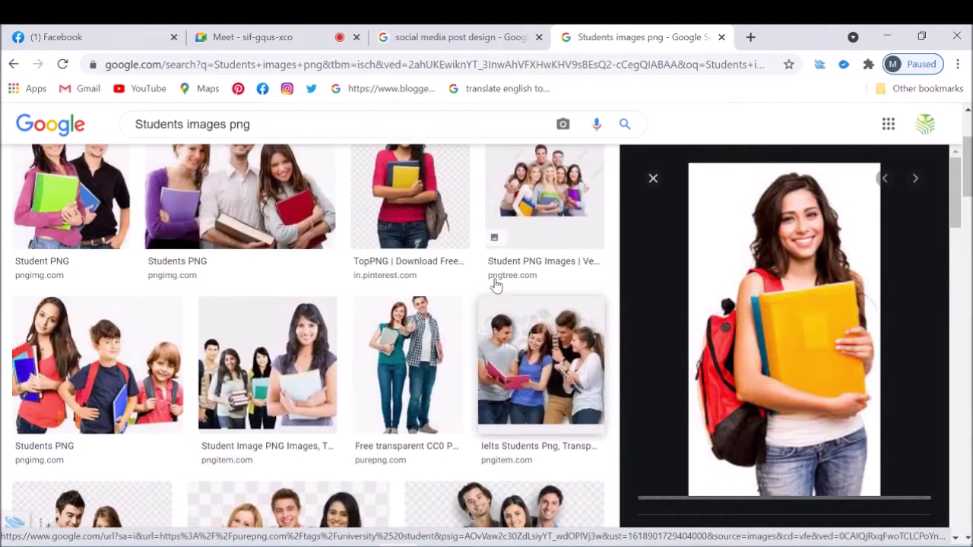
{"action": "scroll", "coordinate": [496, 285], "scroll_direction": "up", "scroll_amount": 2}
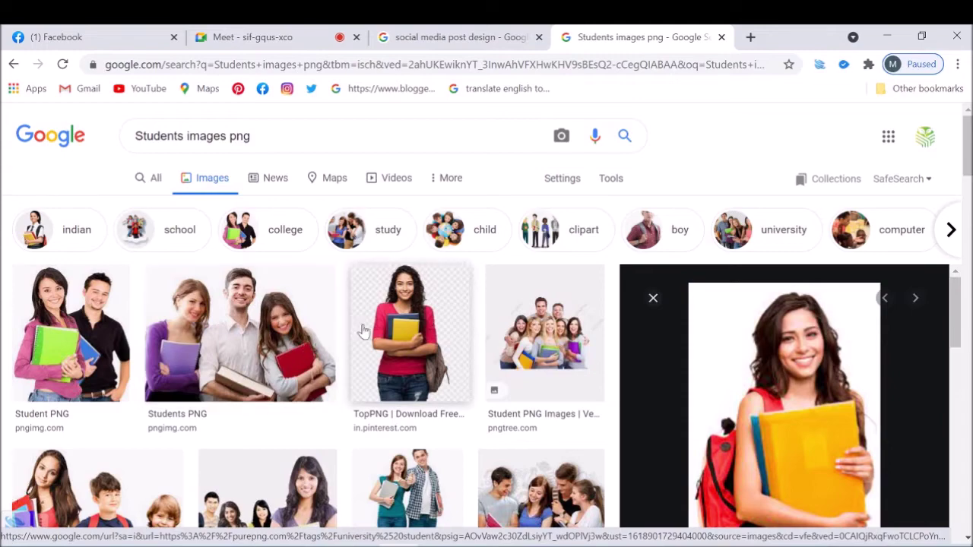
{"action": "scroll", "coordinate": [395, 343], "scroll_direction": "down", "scroll_amount": 4}
{"action": "scroll", "coordinate": [456, 381], "scroll_direction": "down", "scroll_amount": 2}
{"action": "scroll", "coordinate": [468, 392], "scroll_direction": "down", "scroll_amount": 3}
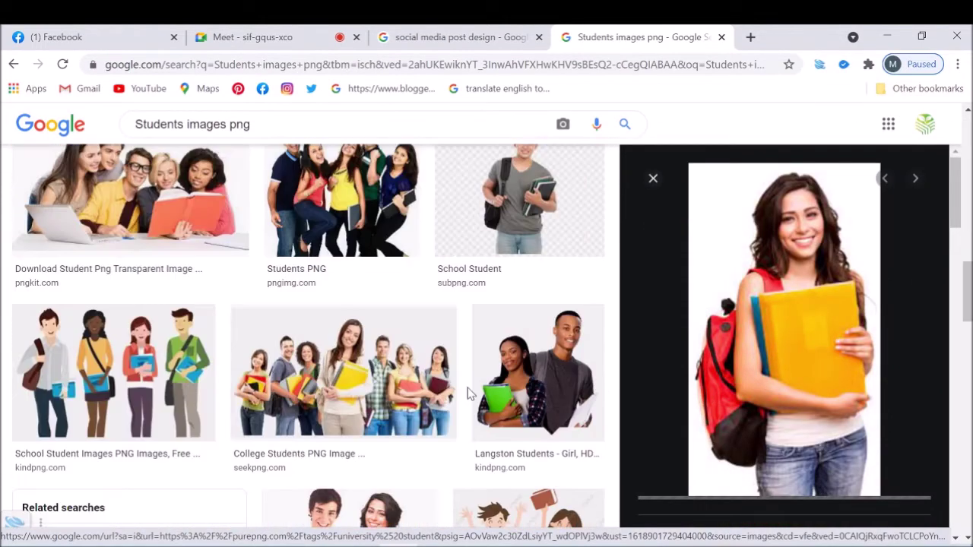
{"action": "scroll", "coordinate": [468, 387], "scroll_direction": "down", "scroll_amount": 3}
{"action": "scroll", "coordinate": [749, 350], "scroll_direction": "down", "scroll_amount": 4}
{"action": "scroll", "coordinate": [749, 355], "scroll_direction": "up", "scroll_amount": 5}
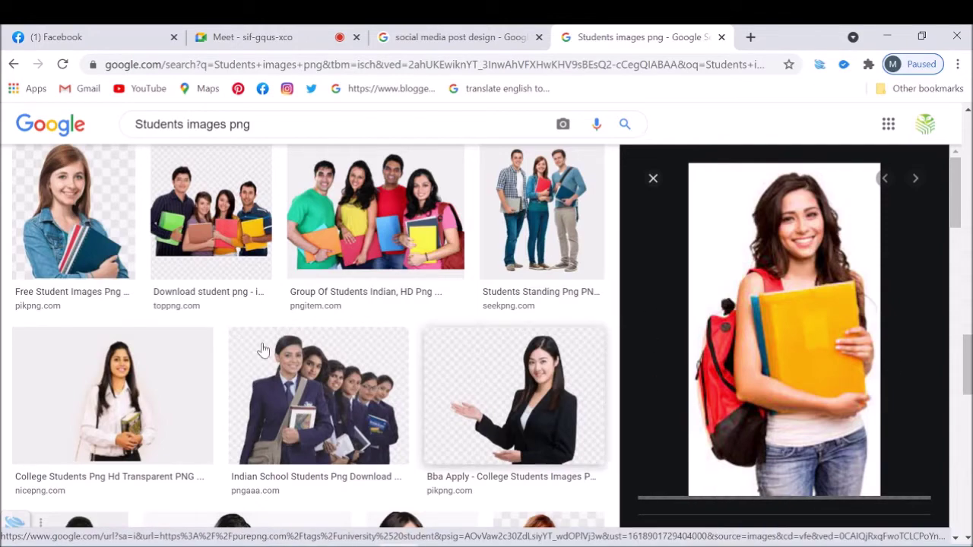
{"action": "scroll", "coordinate": [482, 391], "scroll_direction": "down", "scroll_amount": 3}
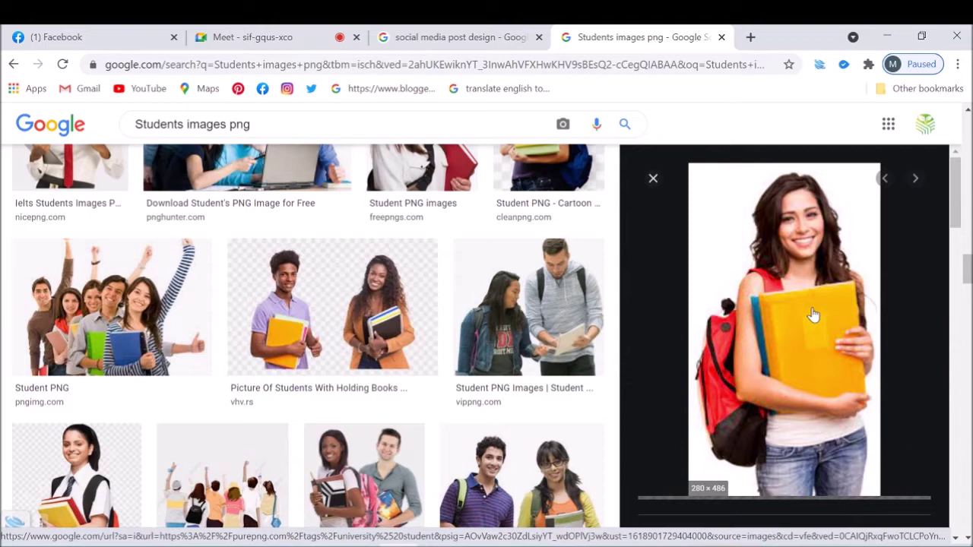
{"action": "scroll", "coordinate": [813, 314], "scroll_direction": "down", "scroll_amount": 2}
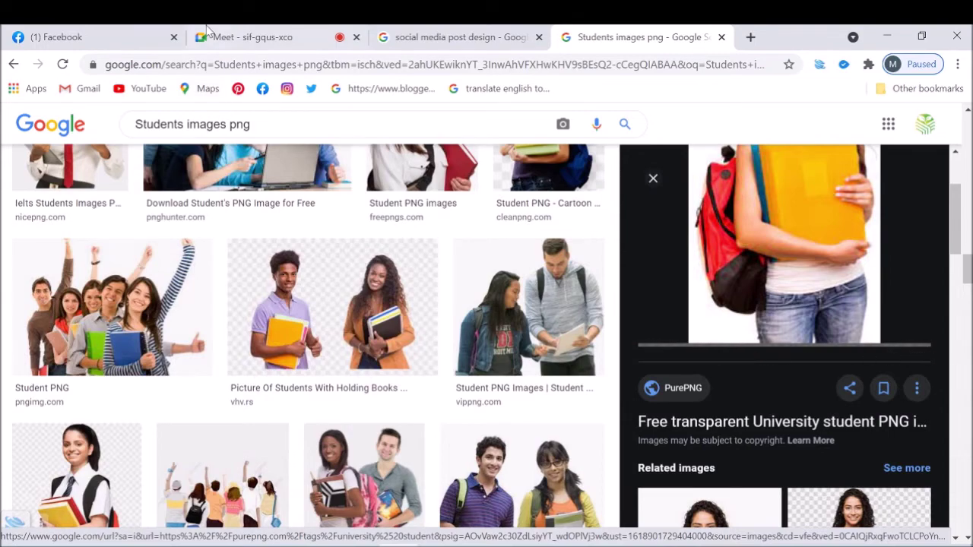
- Check the Meet tab, then return and preview the red-backpack student with yellow folders
{"action": "left_click", "coordinate": [228, 37]}
{"action": "left_click", "coordinate": [667, 34]}
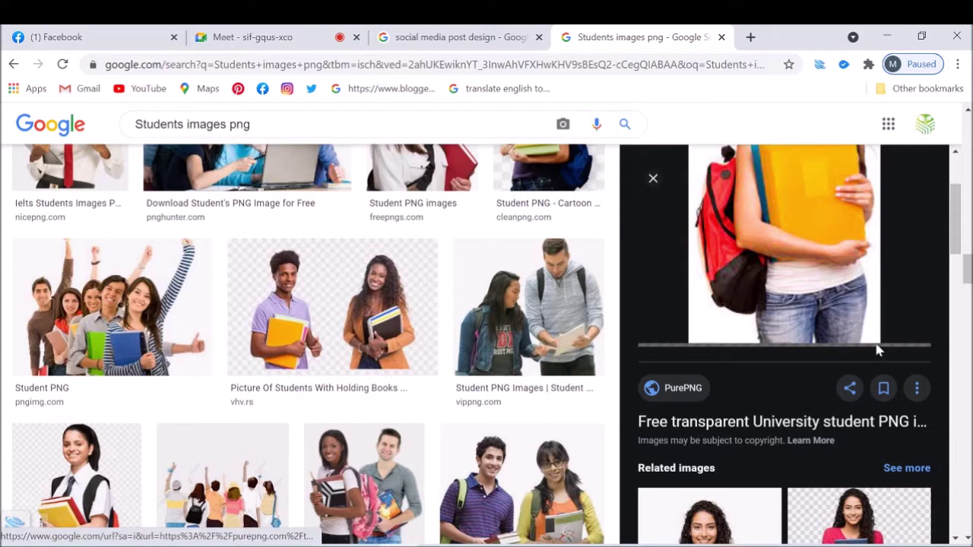
{"action": "scroll", "coordinate": [878, 349], "scroll_direction": "up", "scroll_amount": 2}
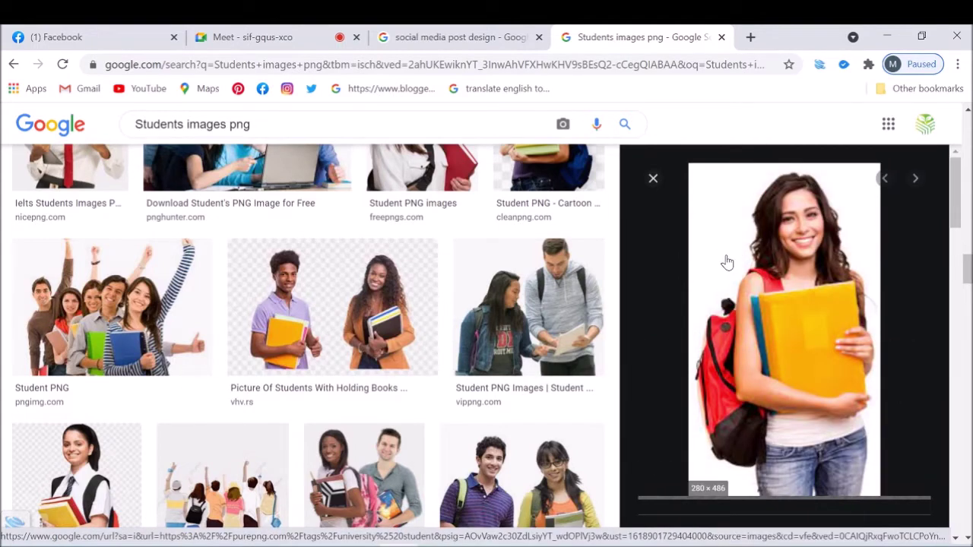
{"action": "scroll", "coordinate": [727, 262], "scroll_direction": "down", "scroll_amount": 2}
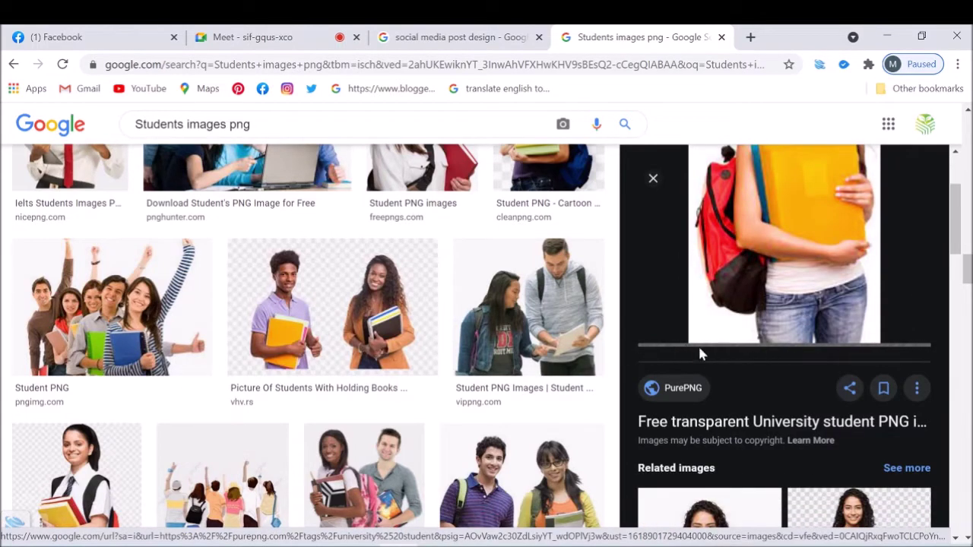
{"action": "scroll", "coordinate": [707, 352], "scroll_direction": "up", "scroll_amount": 2}
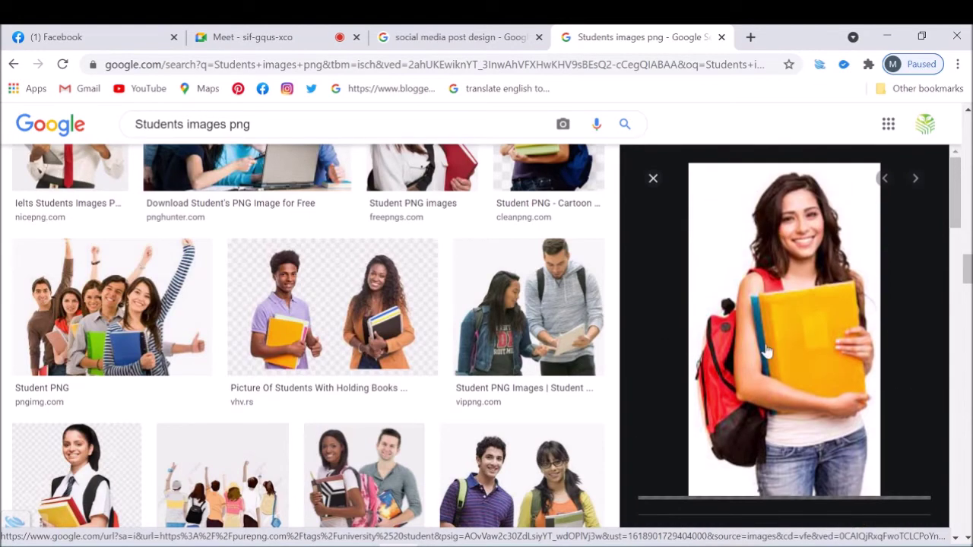
{"action": "scroll", "coordinate": [765, 374], "scroll_direction": "down", "scroll_amount": 2}
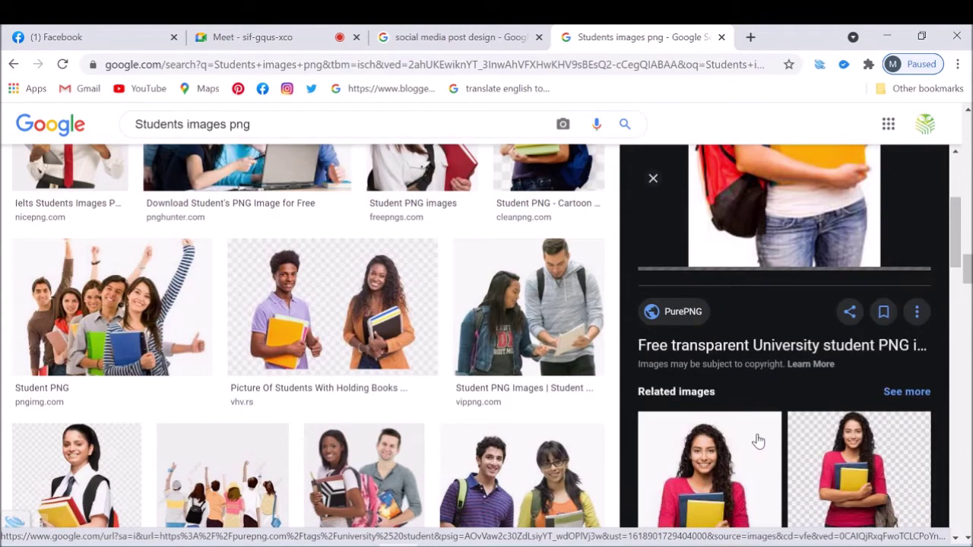
{"action": "scroll", "coordinate": [760, 424], "scroll_direction": "down", "scroll_amount": 2}
{"action": "scroll", "coordinate": [456, 422], "scroll_direction": "down", "scroll_amount": 5}
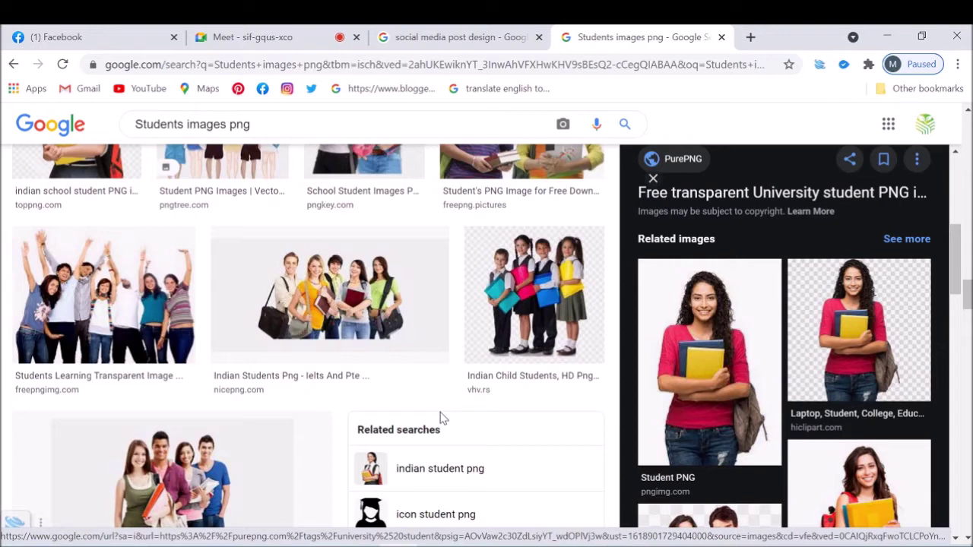
{"action": "scroll", "coordinate": [443, 418], "scroll_direction": "down", "scroll_amount": 3}
{"action": "scroll", "coordinate": [442, 419], "scroll_direction": "down", "scroll_amount": 3}
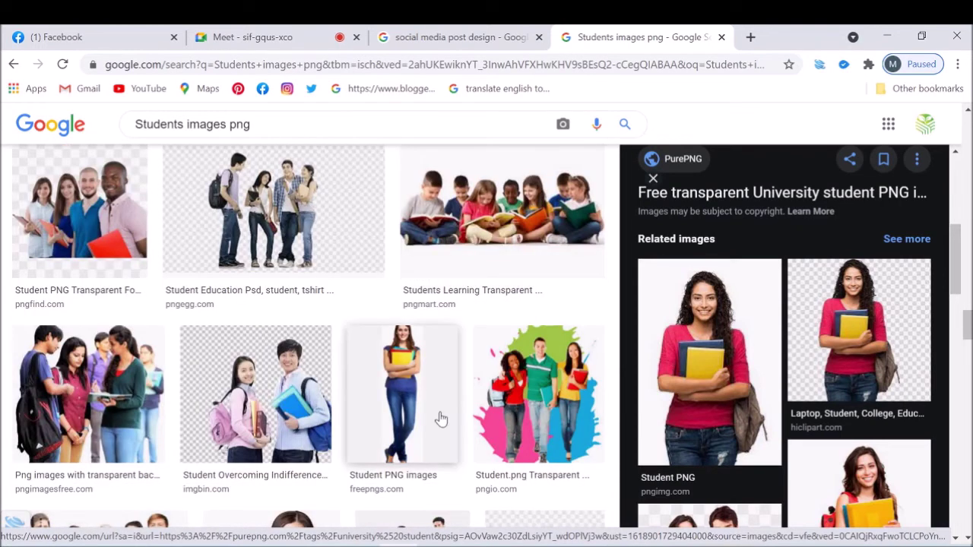
{"action": "left_click", "coordinate": [859, 487]}
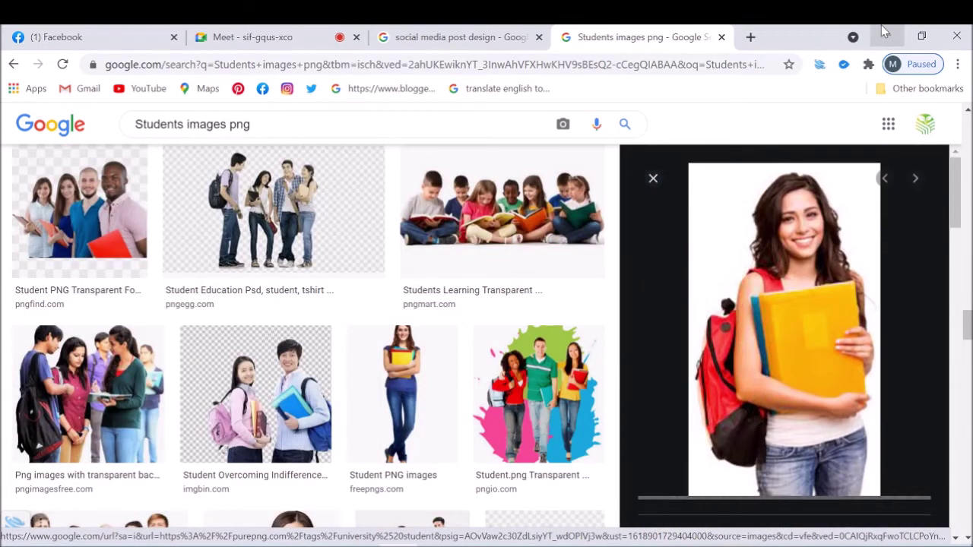
- Minimize Chrome and refresh the desktop
{"action": "left_click", "coordinate": [885, 34]}
{"action": "right_click", "coordinate": [372, 205]}
{"action": "left_click", "coordinate": [458, 254]}
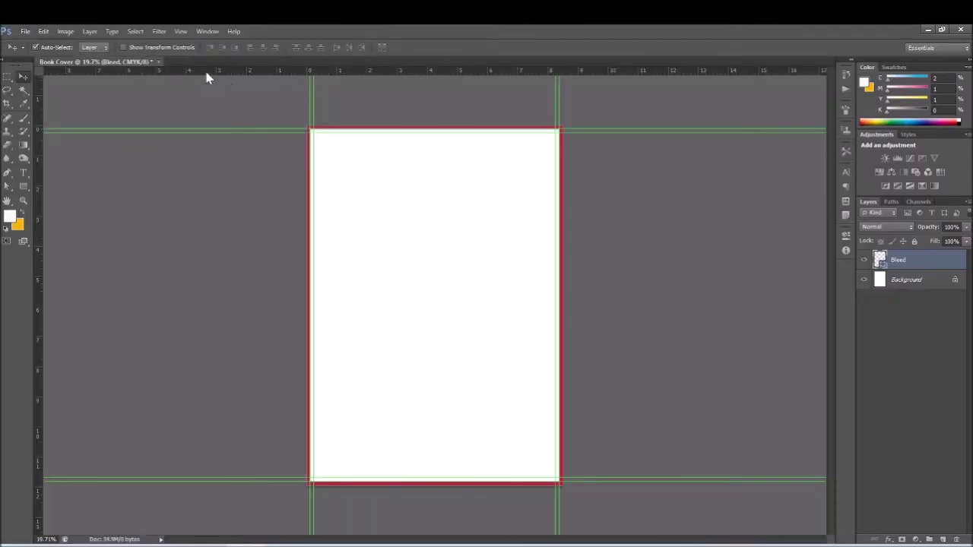
- Close the Book Cover document and start a new document measured in pixels
{"action": "left_click", "coordinate": [158, 61]}
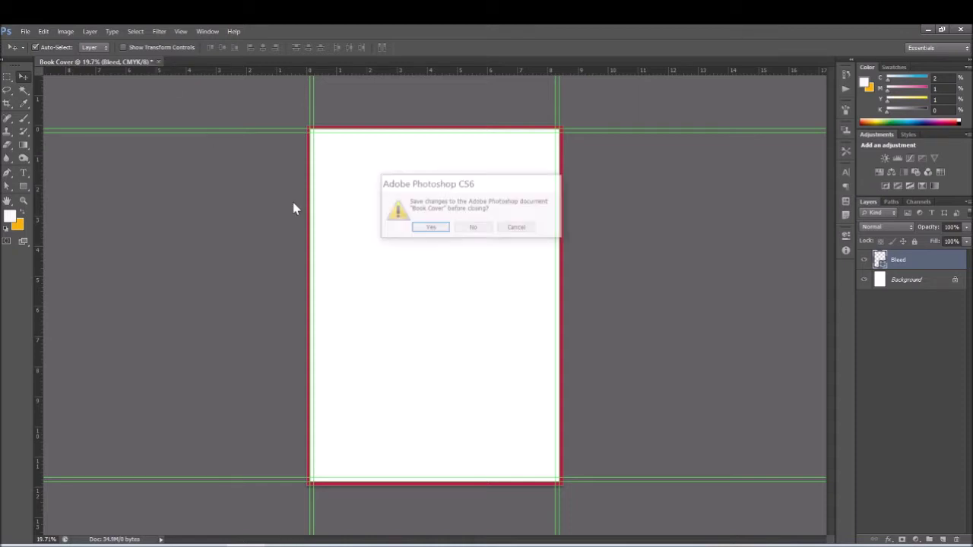
{"action": "left_click", "coordinate": [473, 229]}
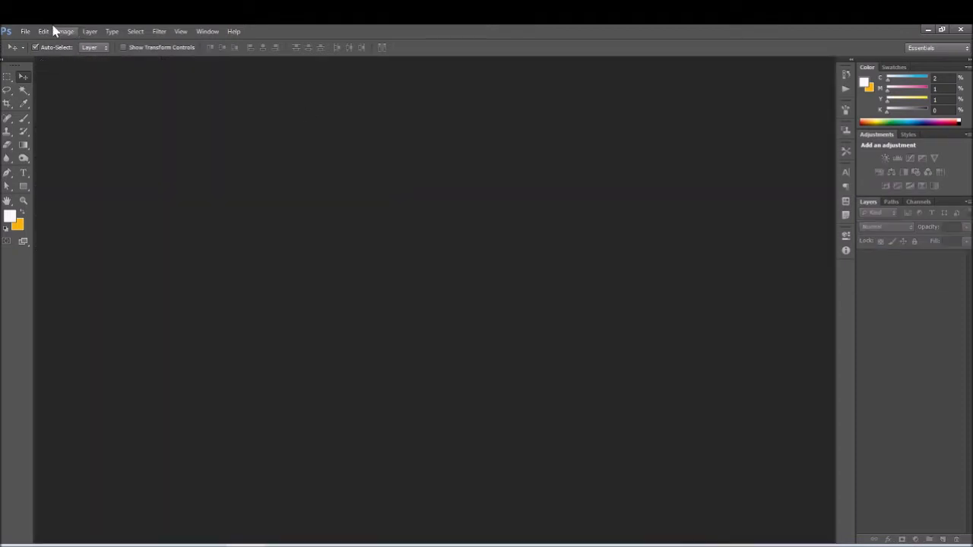
{"action": "left_click", "coordinate": [31, 32]}
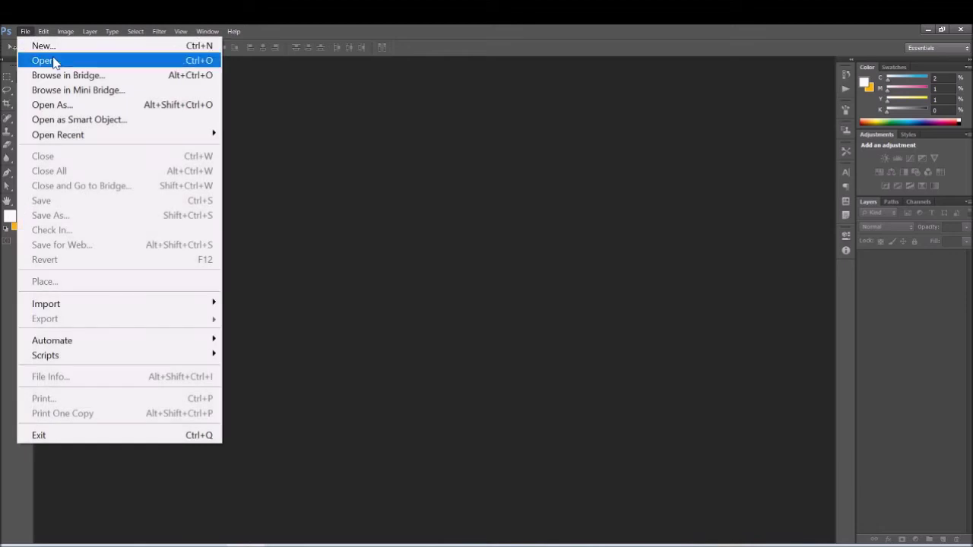
{"action": "left_click", "coordinate": [56, 44]}
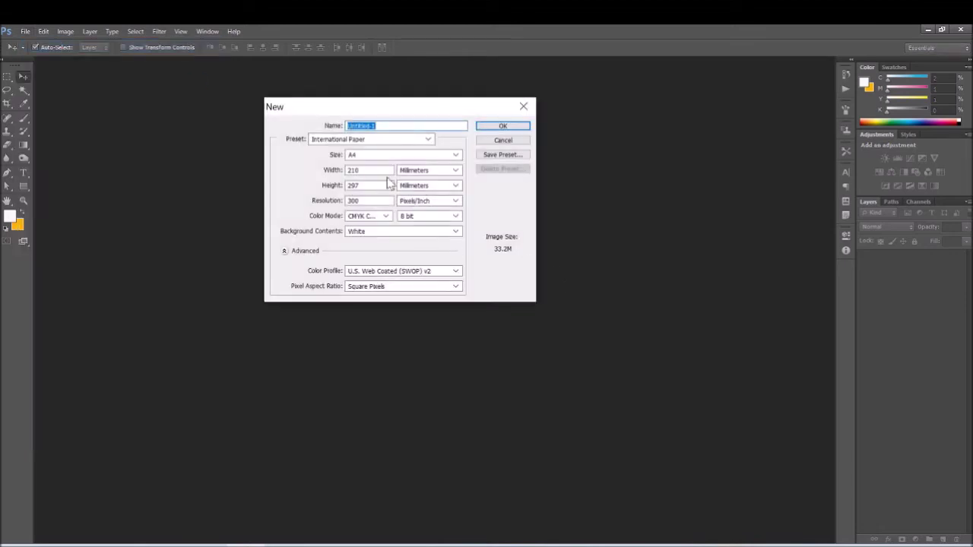
{"action": "left_click", "coordinate": [410, 173]}
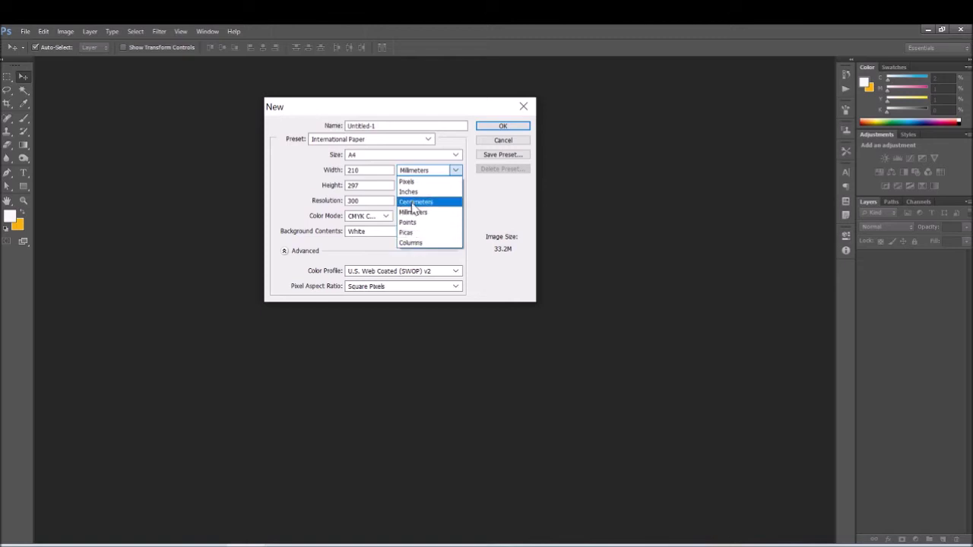
{"action": "left_click", "coordinate": [410, 182]}
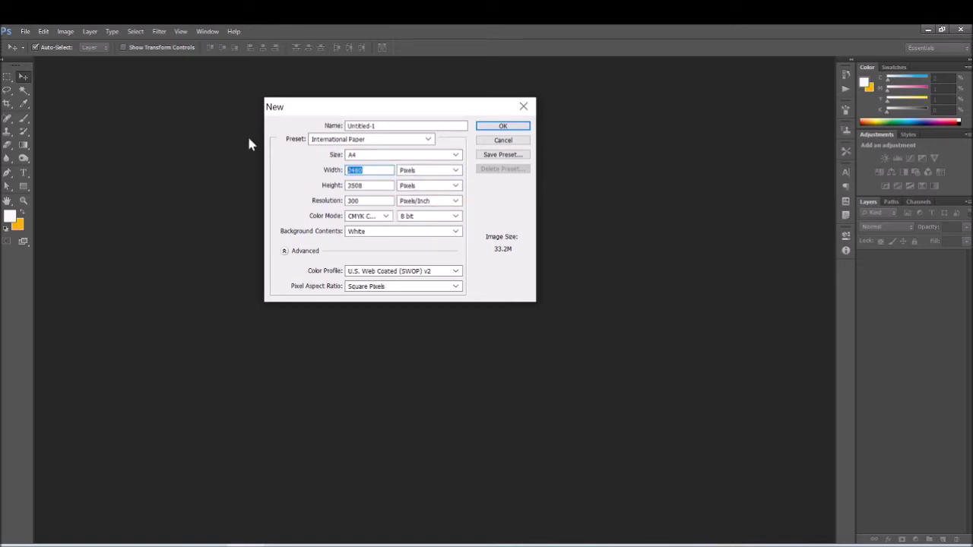
- Create the new document at 500 × 500 px in RGB Color
{"action": "type", "text": "500"}
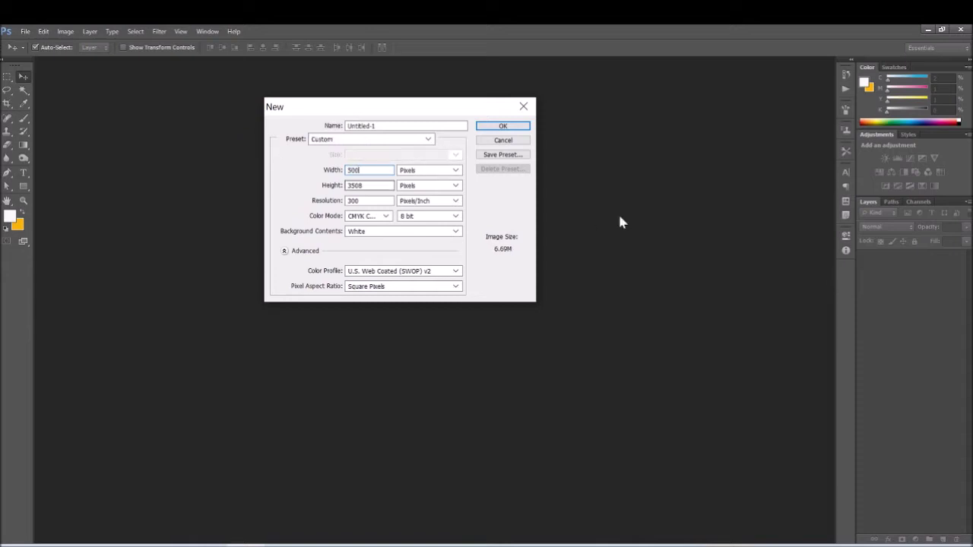
{"action": "key", "text": "Tab"}
{"action": "type", "text": "500"}
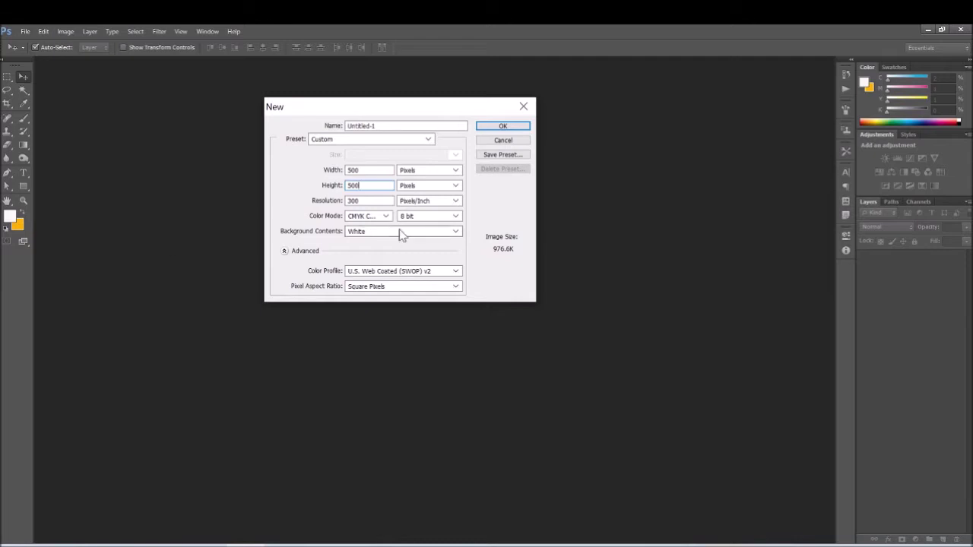
{"action": "left_click", "coordinate": [383, 216]}
{"action": "left_click", "coordinate": [366, 249]}
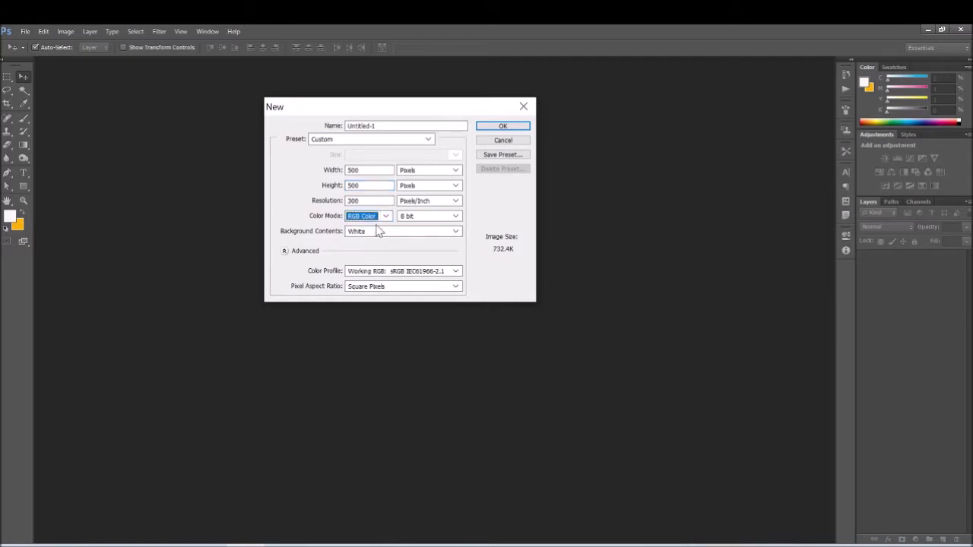
{"action": "left_click", "coordinate": [377, 170]}
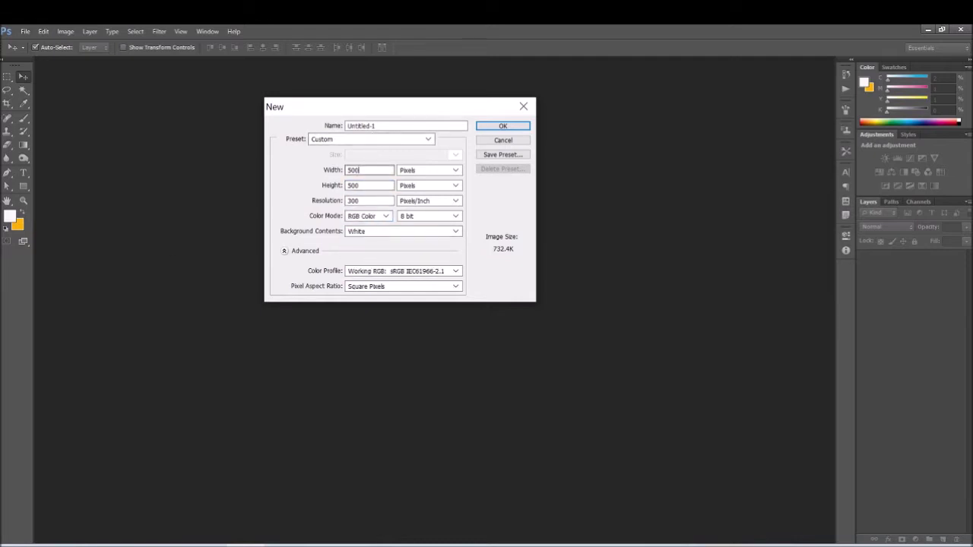
{"action": "key", "text": "Tab"}
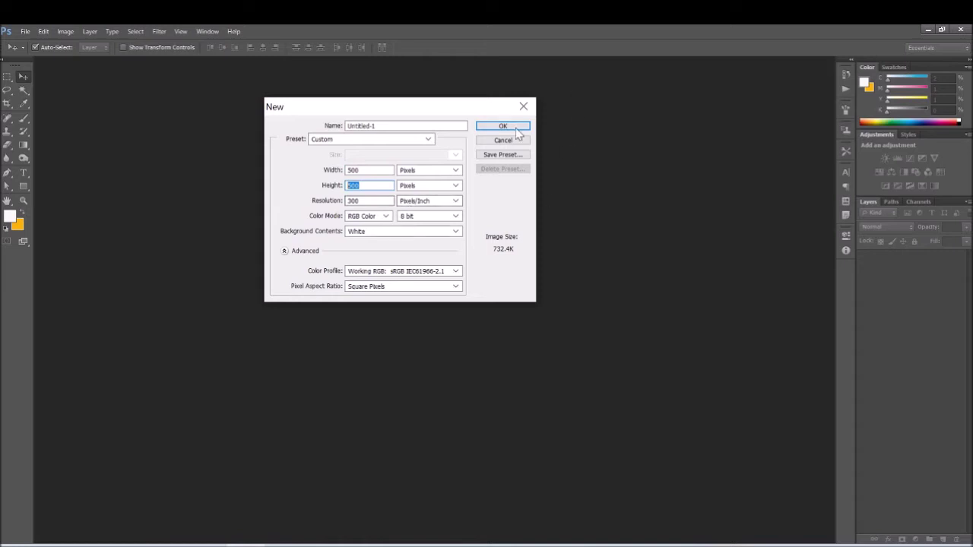
{"action": "left_click", "coordinate": [515, 127]}
{"action": "key", "text": "ctrl+plus"}
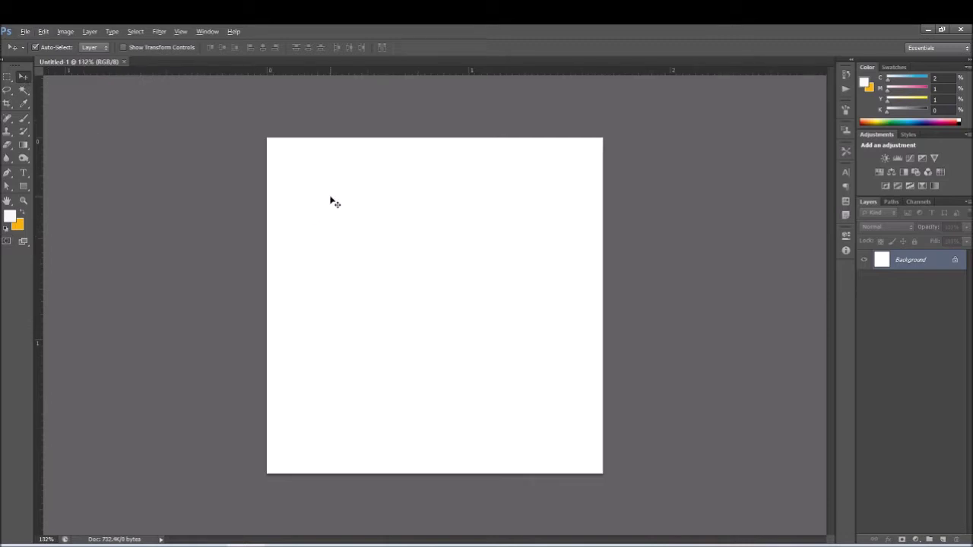
{"action": "scroll", "coordinate": [331, 200], "scroll_direction": "down", "scroll_amount": 1}
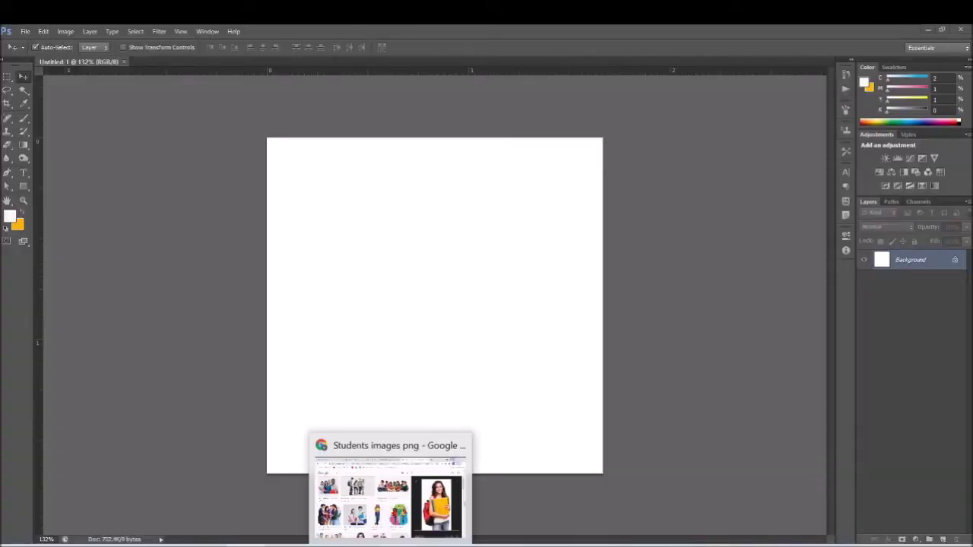
- Return to the Chrome student results and preview the Students Learning Transparent image
{"action": "left_click", "coordinate": [390, 495]}
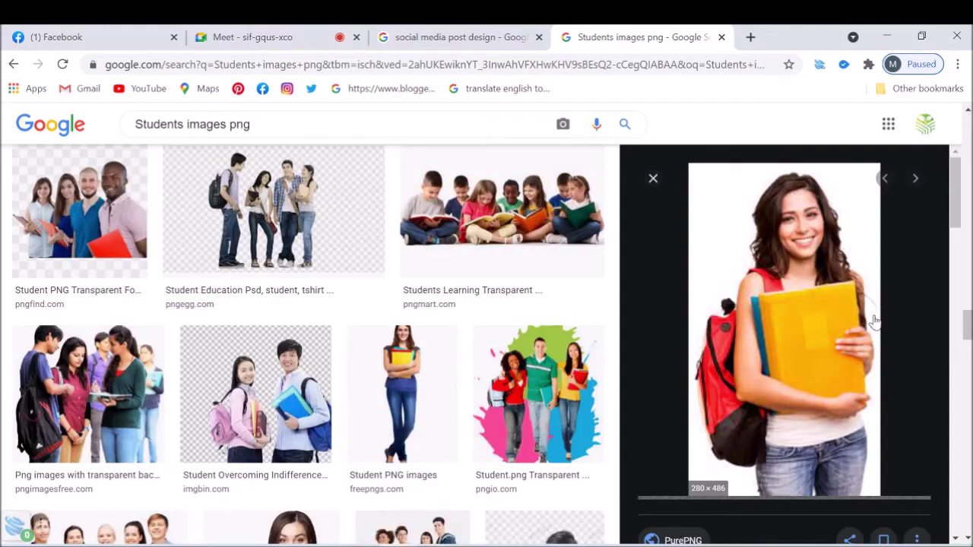
{"action": "scroll", "coordinate": [875, 321], "scroll_direction": "down", "scroll_amount": 4}
{"action": "scroll", "coordinate": [790, 384], "scroll_direction": "down", "scroll_amount": 1}
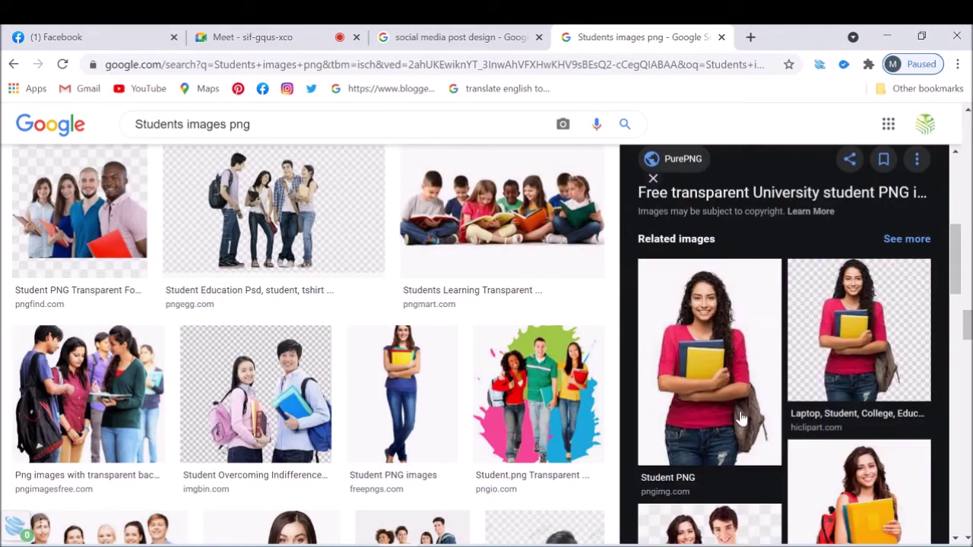
{"action": "scroll", "coordinate": [738, 418], "scroll_direction": "down", "scroll_amount": 2}
{"action": "scroll", "coordinate": [738, 418], "scroll_direction": "down", "scroll_amount": 1}
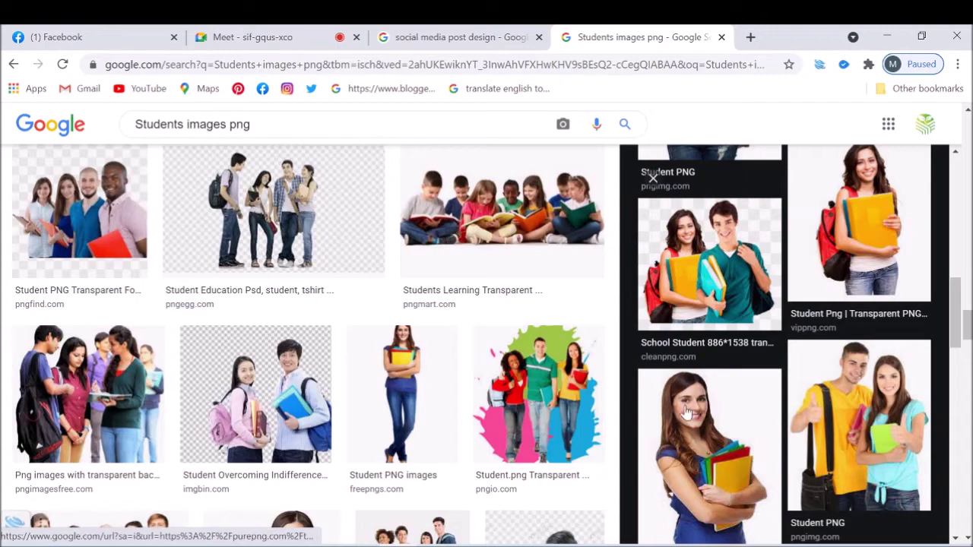
{"action": "scroll", "coordinate": [494, 373], "scroll_direction": "down", "scroll_amount": 5}
{"action": "scroll", "coordinate": [467, 358], "scroll_direction": "up", "scroll_amount": 2}
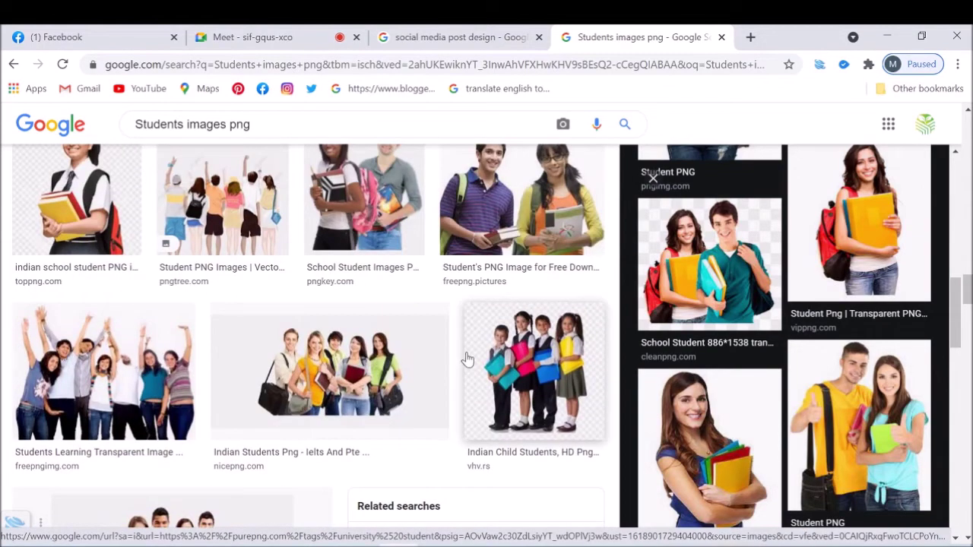
{"action": "scroll", "coordinate": [467, 358], "scroll_direction": "up", "scroll_amount": 1}
{"action": "scroll", "coordinate": [467, 365], "scroll_direction": "down", "scroll_amount": 4}
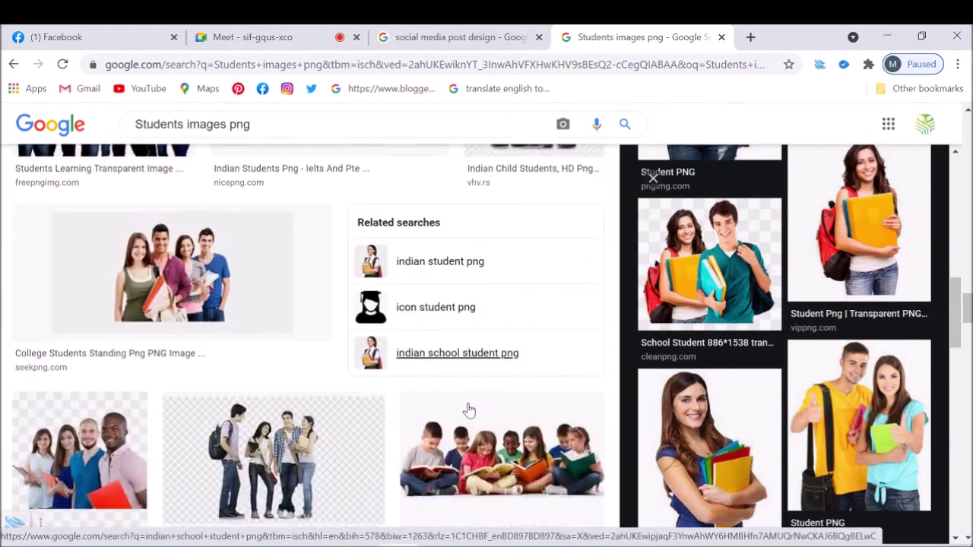
{"action": "scroll", "coordinate": [467, 408], "scroll_direction": "down", "scroll_amount": 3}
{"action": "left_click", "coordinate": [490, 231]}
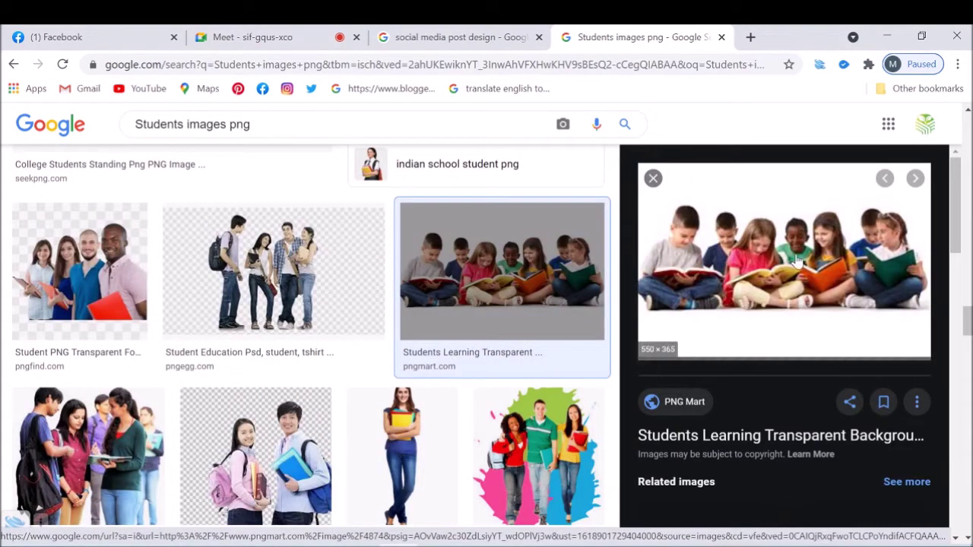
- Preview the related children-reading image, then the two-students PNG
{"action": "scroll", "coordinate": [788, 382], "scroll_direction": "down", "scroll_amount": 4}
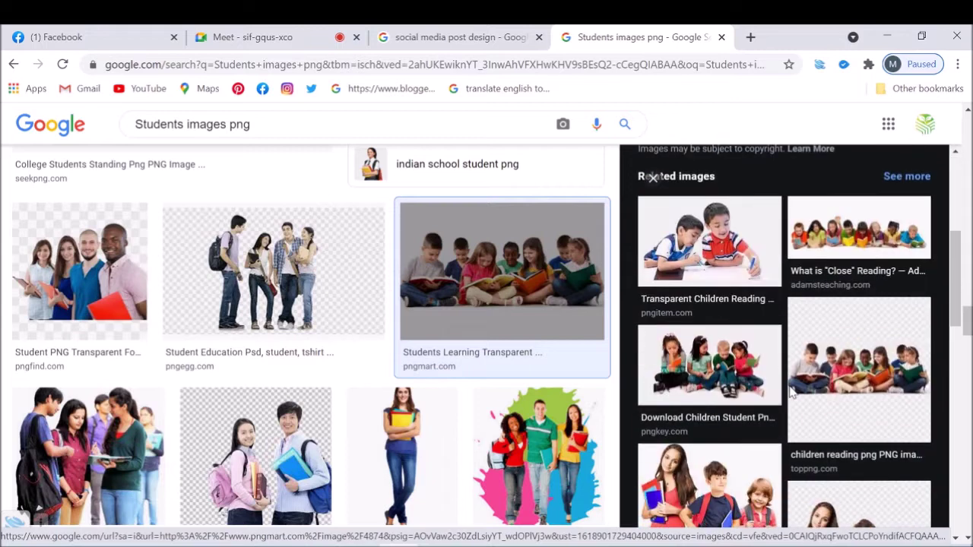
{"action": "left_click", "coordinate": [668, 395]}
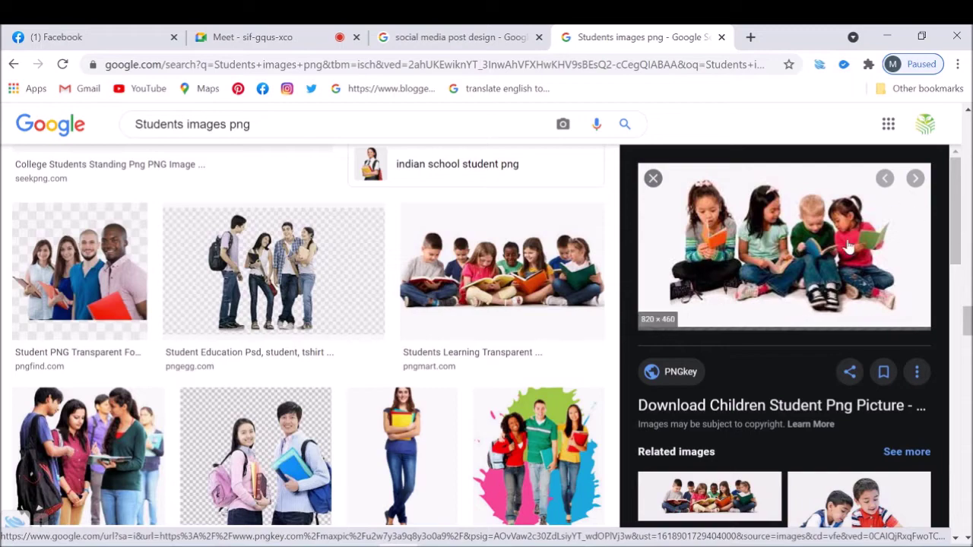
{"action": "scroll", "coordinate": [331, 303], "scroll_direction": "down", "scroll_amount": 5}
{"action": "scroll", "coordinate": [334, 327], "scroll_direction": "down", "scroll_amount": 5}
{"action": "scroll", "coordinate": [498, 343], "scroll_direction": "down", "scroll_amount": 5}
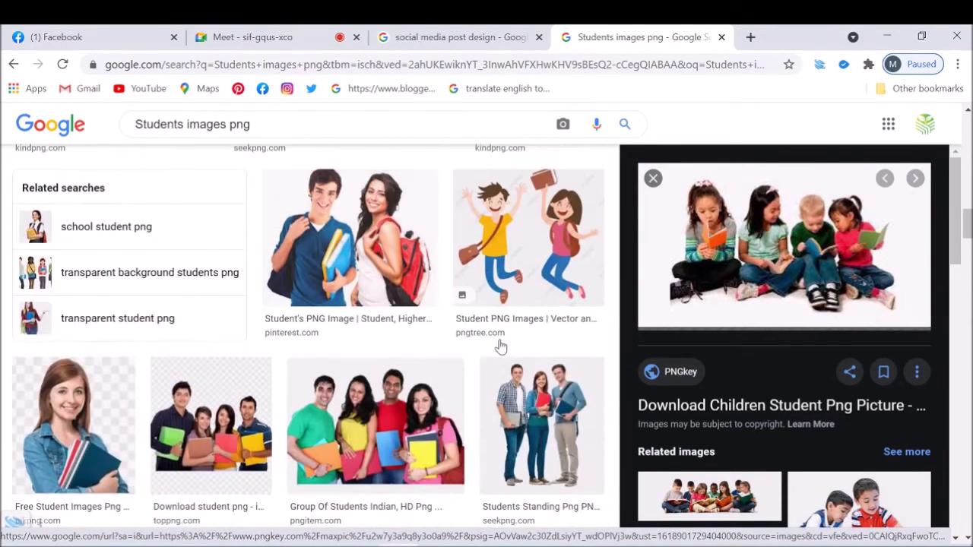
{"action": "scroll", "coordinate": [502, 346], "scroll_direction": "up", "scroll_amount": 2}
{"action": "left_click", "coordinate": [437, 352]}
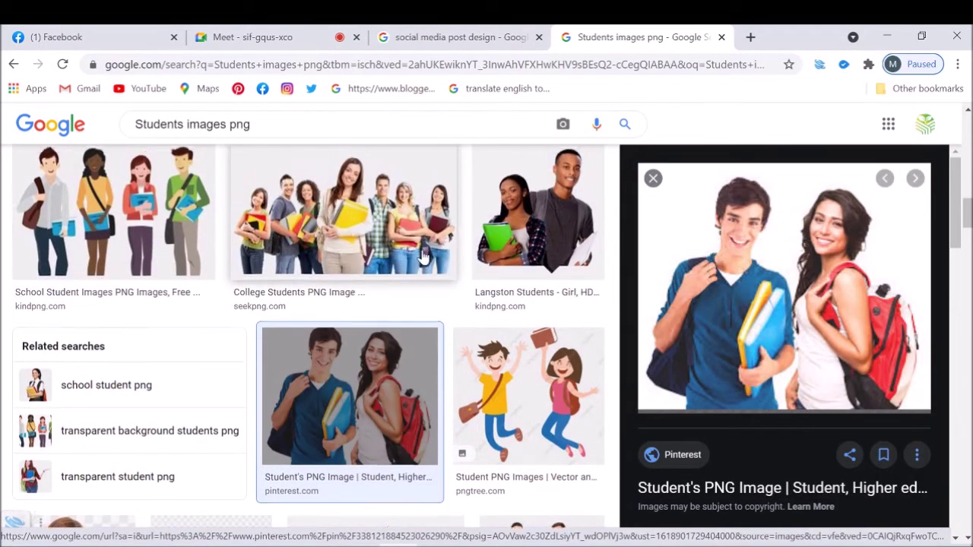
- Preview the schoolgirl holding yellow books
{"action": "scroll", "coordinate": [323, 288], "scroll_direction": "down", "scroll_amount": 5}
{"action": "scroll", "coordinate": [322, 287], "scroll_direction": "down", "scroll_amount": 3}
{"action": "scroll", "coordinate": [323, 287], "scroll_direction": "up", "scroll_amount": 2}
{"action": "scroll", "coordinate": [322, 287], "scroll_direction": "down", "scroll_amount": 2}
{"action": "left_click", "coordinate": [254, 315]}
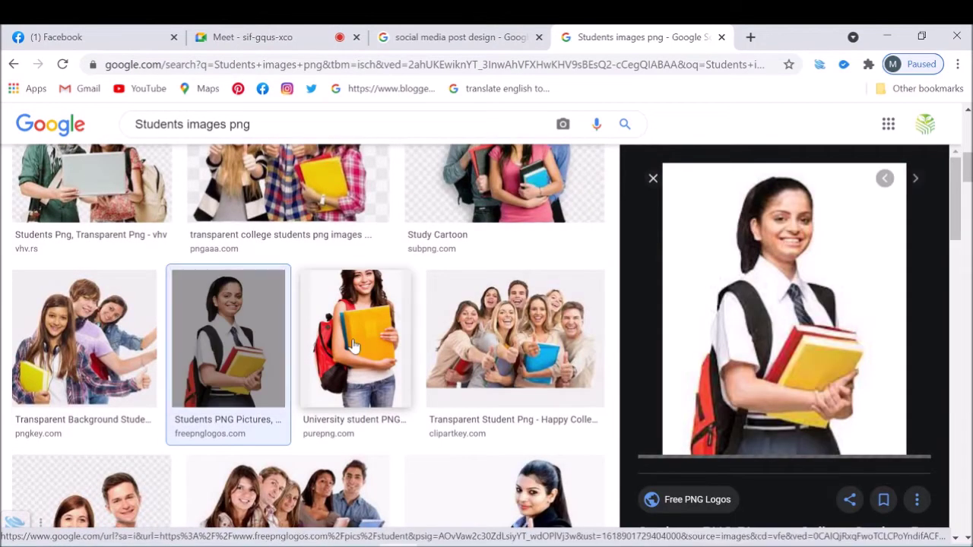
{"action": "scroll", "coordinate": [353, 346], "scroll_direction": "down", "scroll_amount": 5}
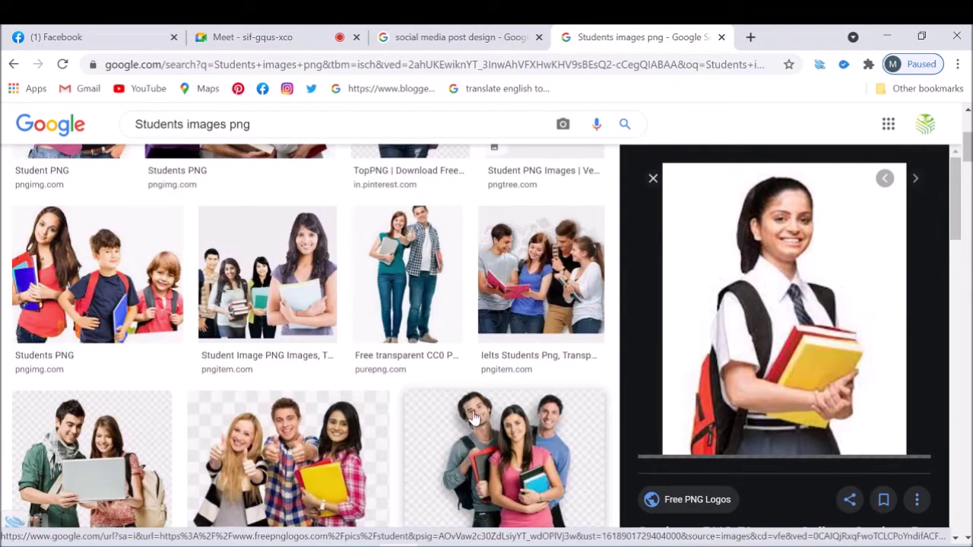
{"action": "scroll", "coordinate": [474, 418], "scroll_direction": "up", "scroll_amount": 1}
{"action": "scroll", "coordinate": [481, 365], "scroll_direction": "up", "scroll_amount": 3}
{"action": "scroll", "coordinate": [604, 386], "scroll_direction": "down", "scroll_amount": 2}
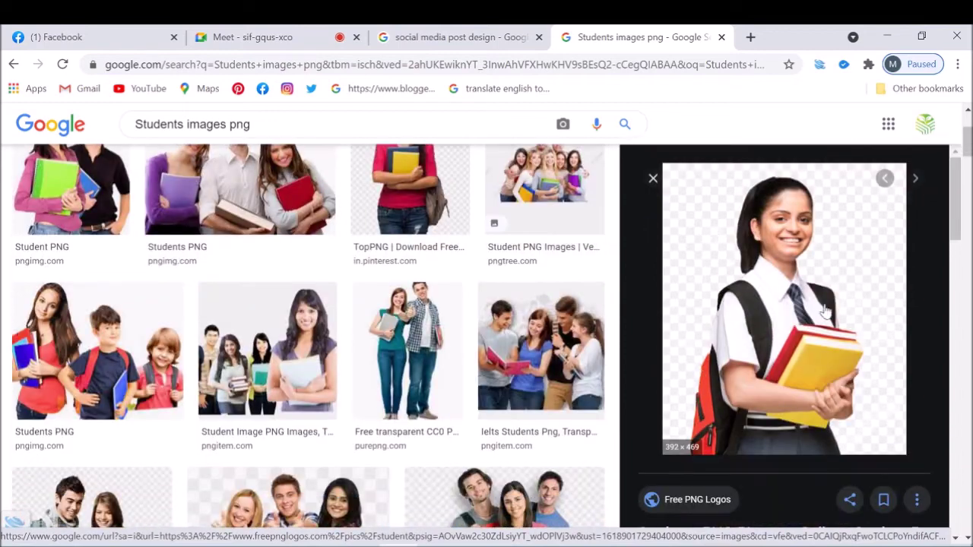
- Save the schoolgirl PNG and drag it into the Untitled-1 canvas
{"action": "right_click", "coordinate": [790, 294]}
{"action": "left_click", "coordinate": [680, 454]}
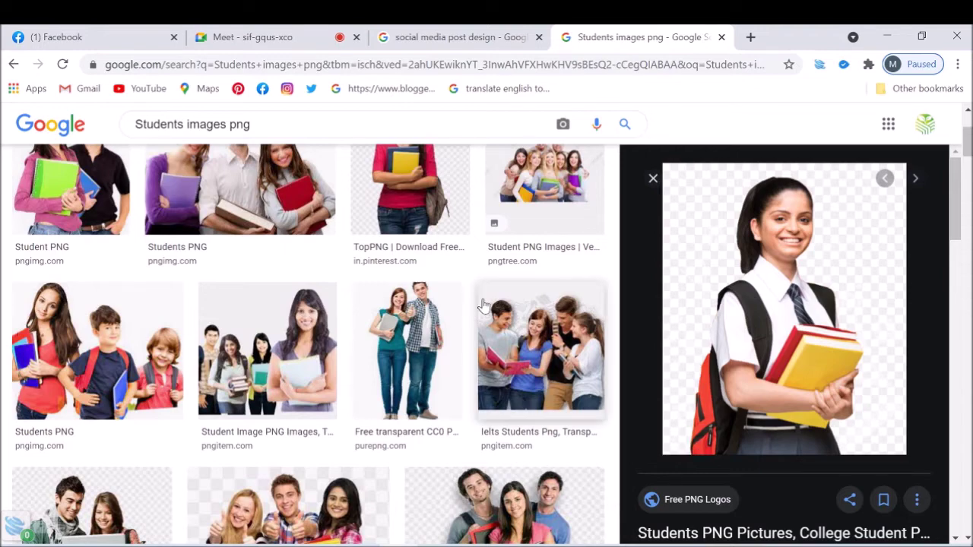
{"action": "scroll", "coordinate": [658, 337], "scroll_direction": "down", "scroll_amount": 4}
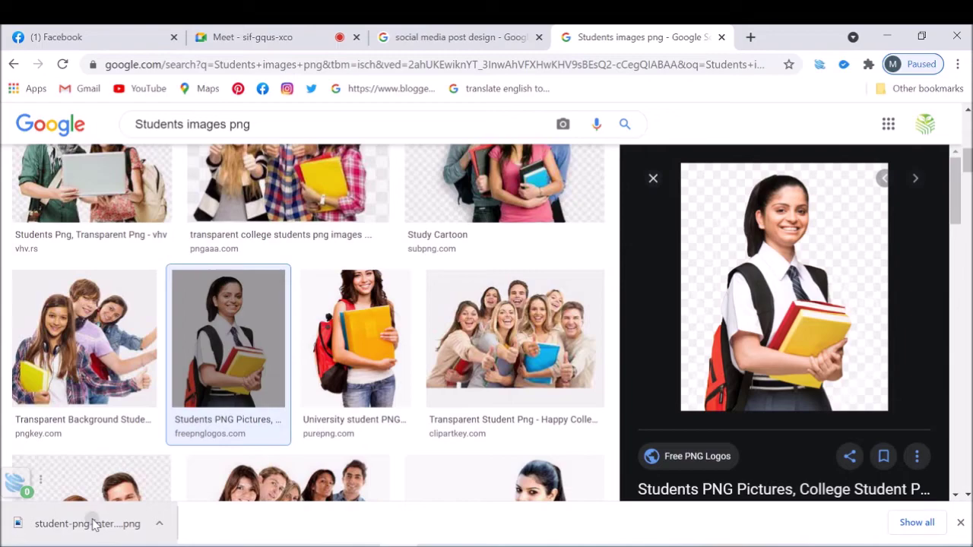
{"action": "left_click_drag", "start_coordinate": [93, 524], "coordinate": [441, 305]}
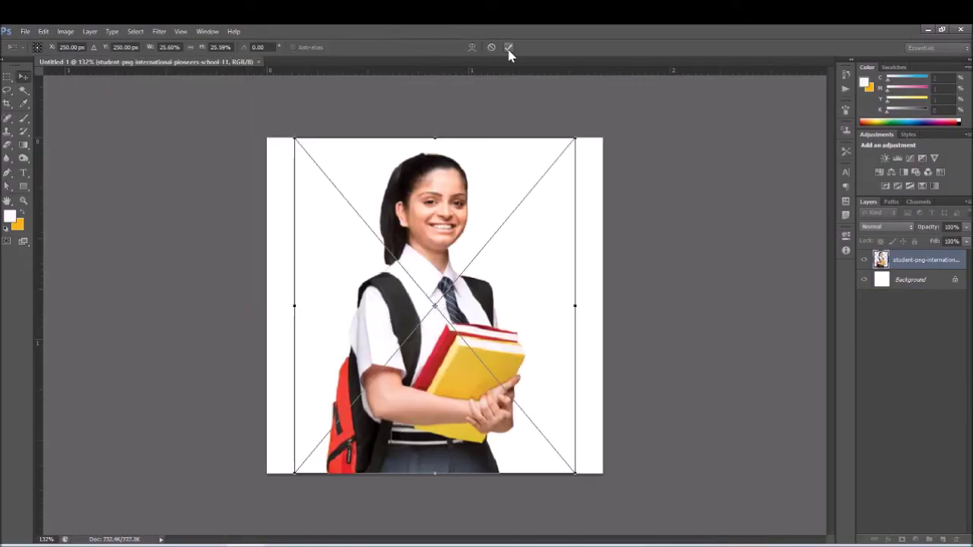
- Commit the placed schoolgirl PNG, nudge it, hide its layer and select Background
{"action": "left_click", "coordinate": [509, 47]}
{"action": "left_click_drag", "start_coordinate": [428, 346], "coordinate": [439, 339]}
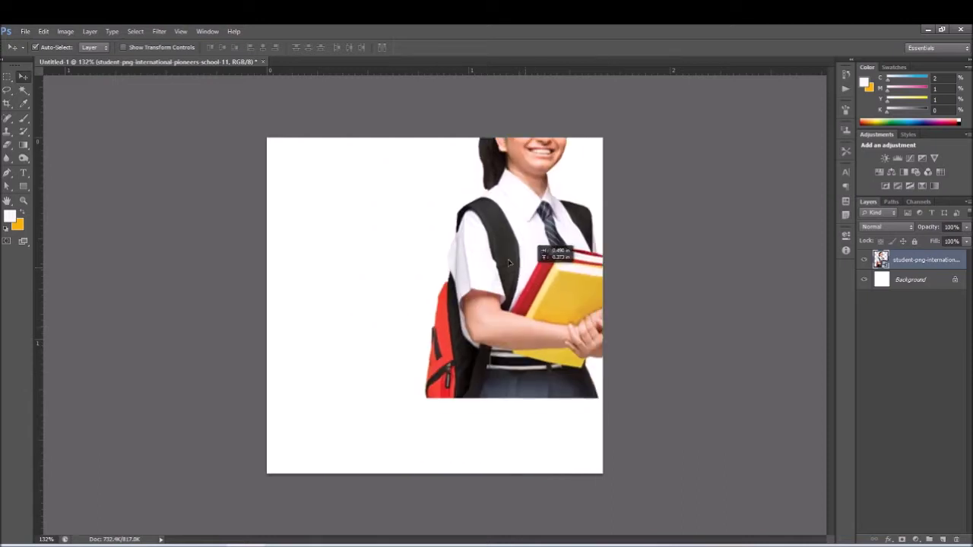
{"action": "left_click", "coordinate": [864, 261]}
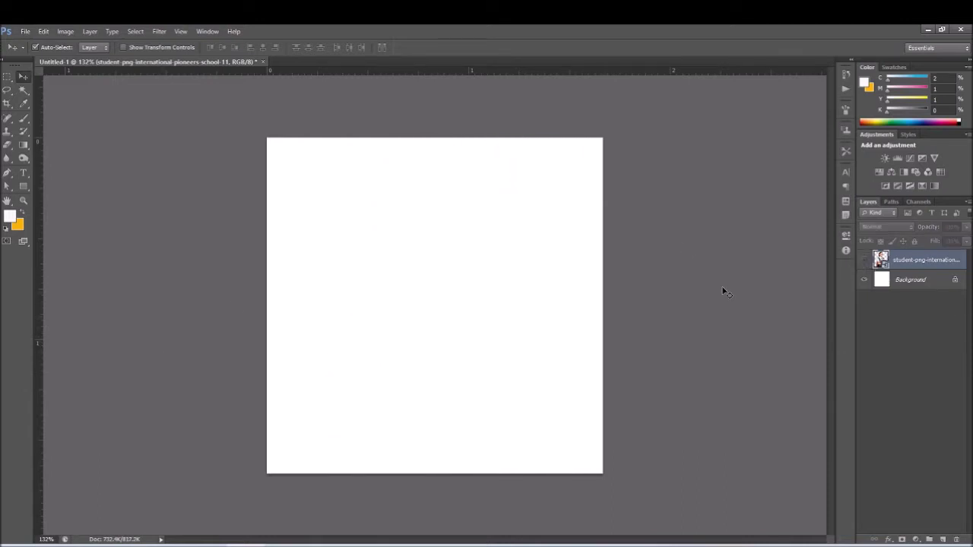
{"action": "left_click", "coordinate": [892, 288]}
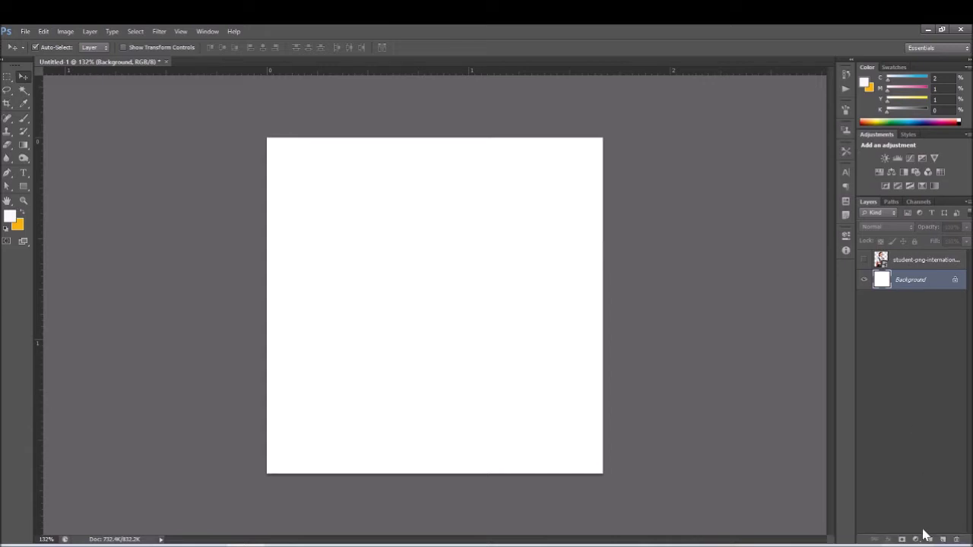
{"action": "left_click", "coordinate": [916, 540]}
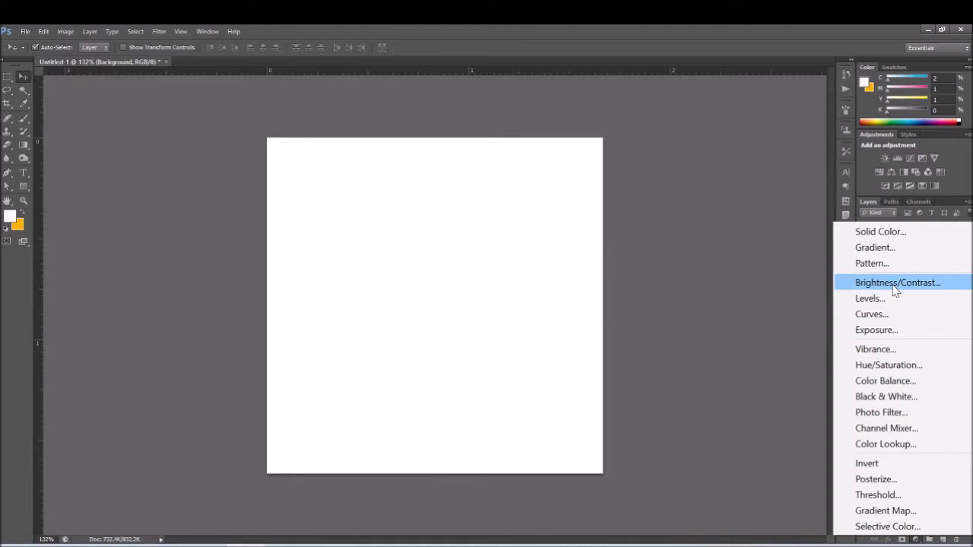
- Browse the Filter, Edit, Image and View menus without choosing any command
{"action": "left_click", "coordinate": [155, 30]}
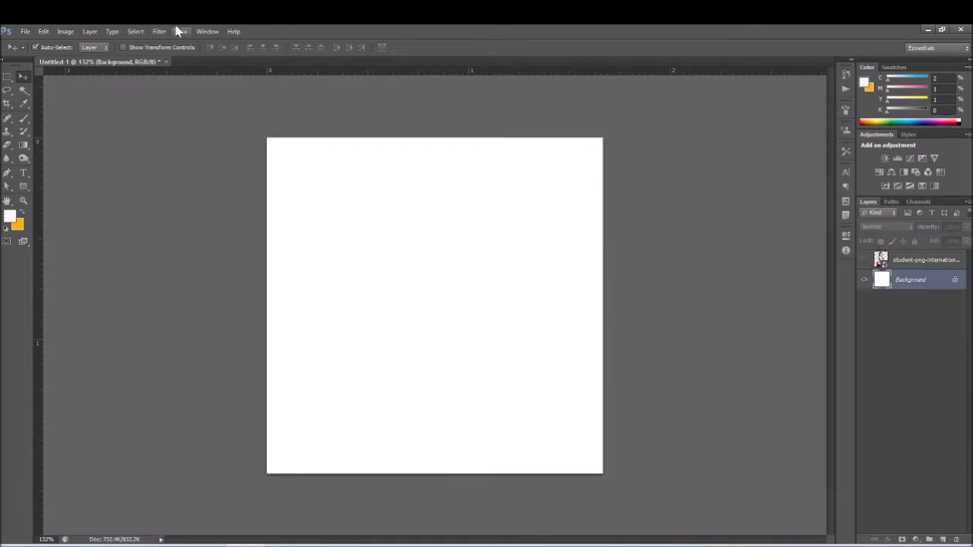
{"action": "left_click", "coordinate": [159, 31]}
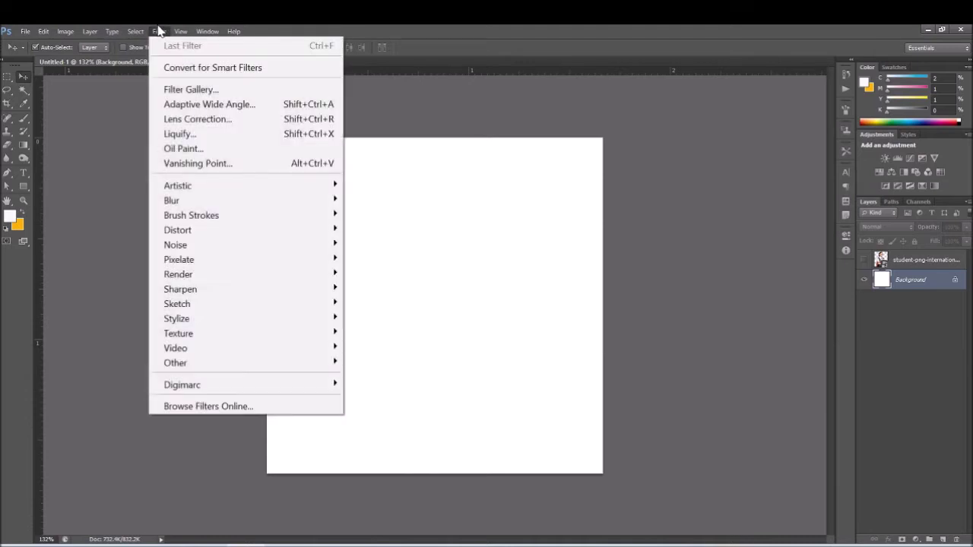
{"action": "left_click", "coordinate": [158, 31]}
{"action": "left_click", "coordinate": [43, 31]}
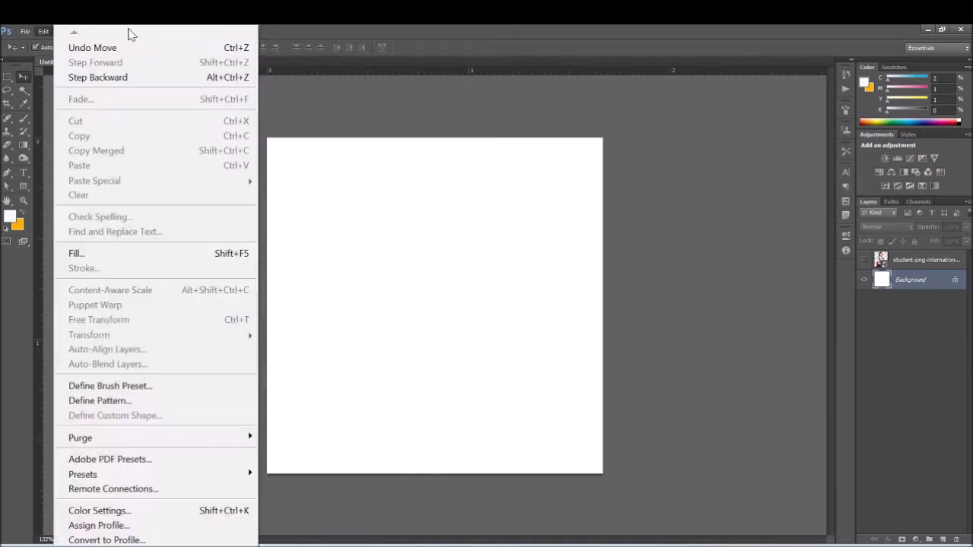
{"action": "left_click", "coordinate": [44, 32]}
{"action": "left_click", "coordinate": [66, 32]}
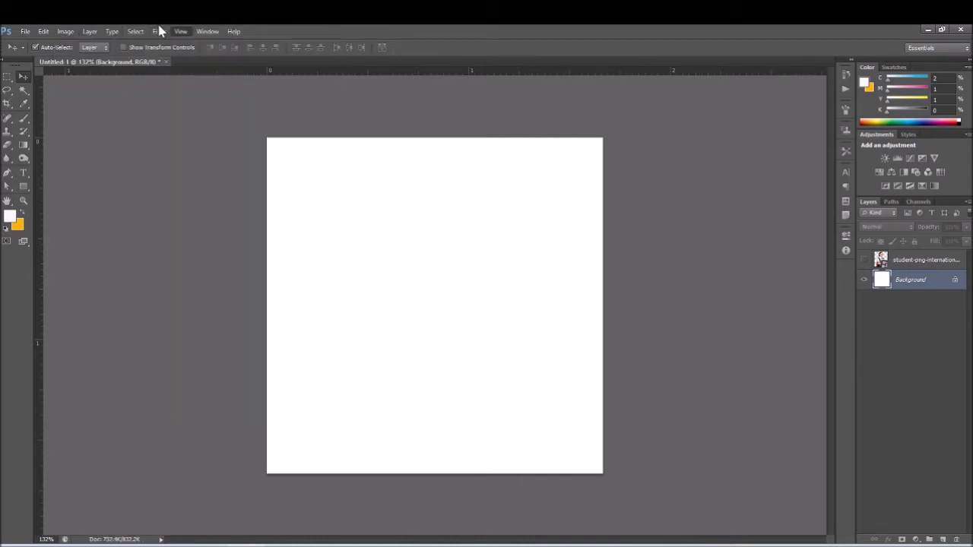
{"action": "key", "text": "Escape"}
{"action": "left_click", "coordinate": [183, 31]}
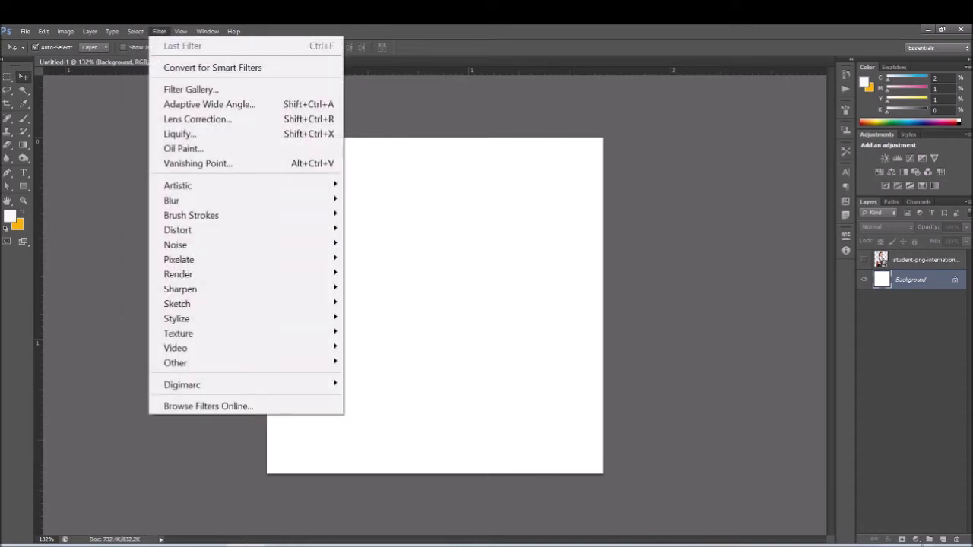
- Reopen the Layers panel's fill and adjustment layer list after checking the Image menu
{"action": "left_click", "coordinate": [916, 540]}
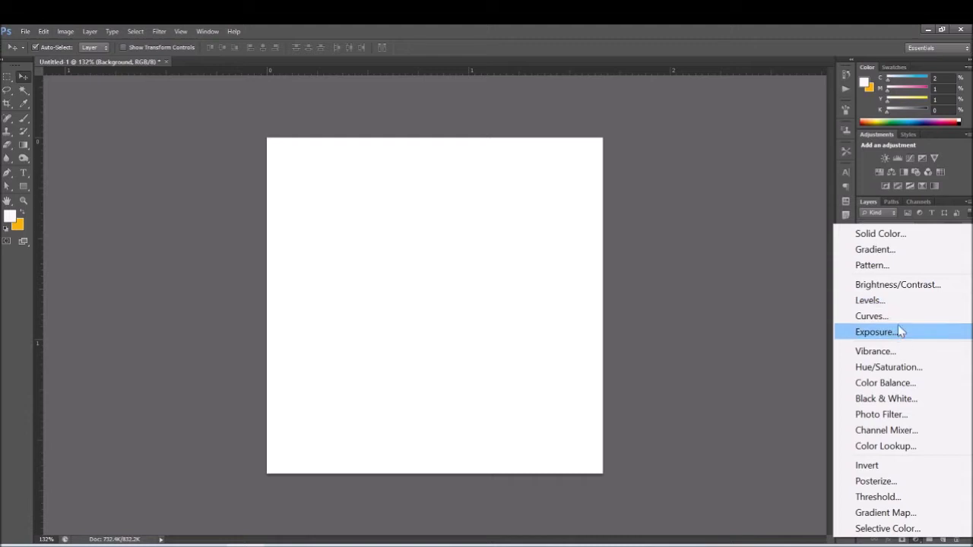
{"action": "left_click", "coordinate": [91, 31]}
{"action": "left_click", "coordinate": [72, 30]}
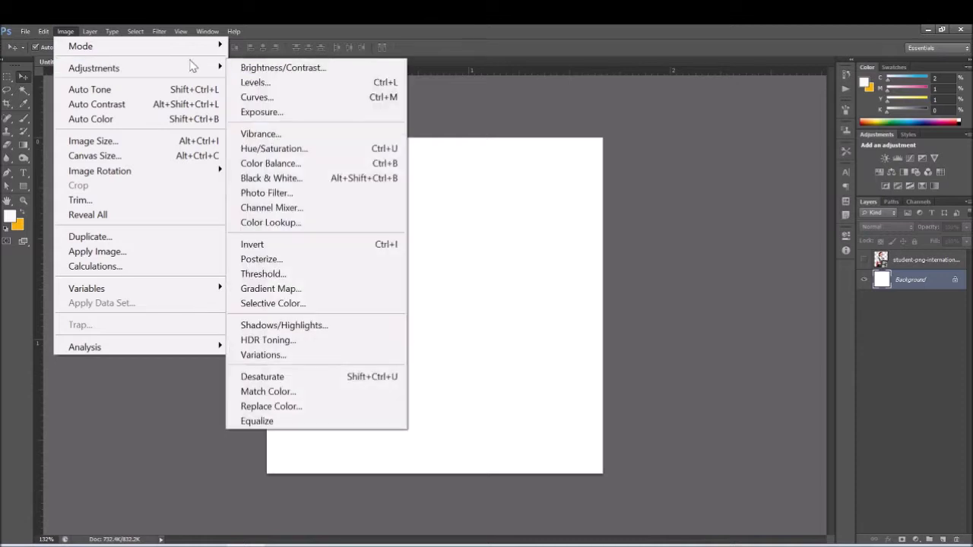
{"action": "mouse_move", "coordinate": [94, 68]}
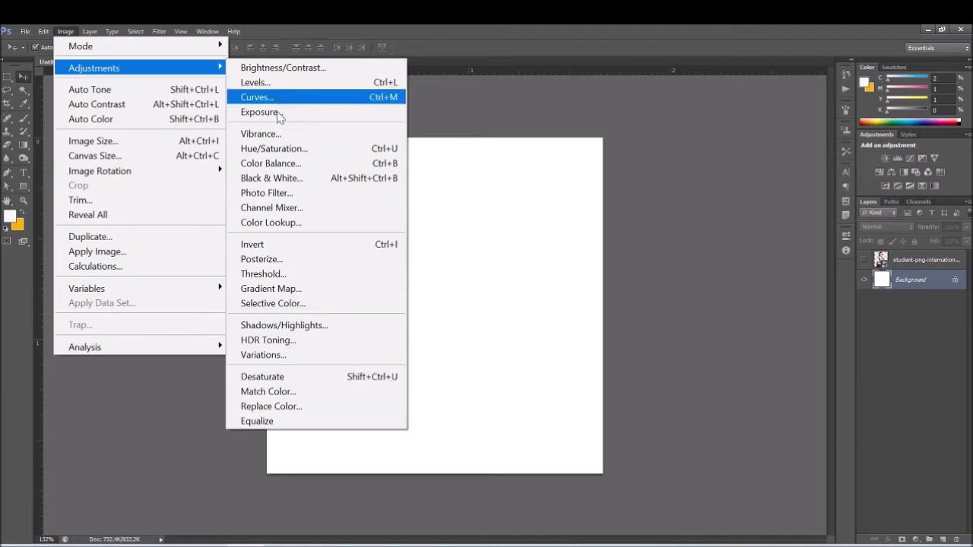
{"action": "left_click", "coordinate": [916, 540]}
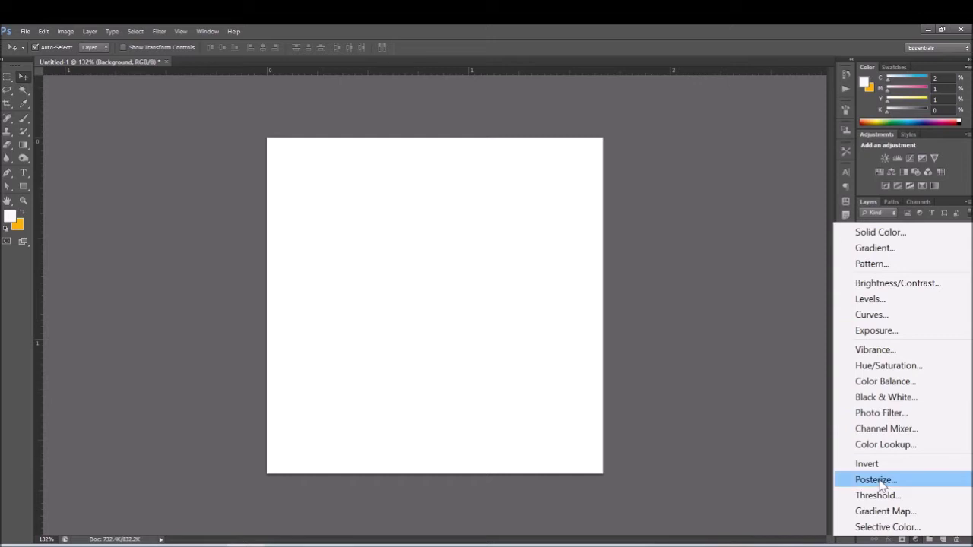
{"action": "left_click", "coordinate": [793, 341]}
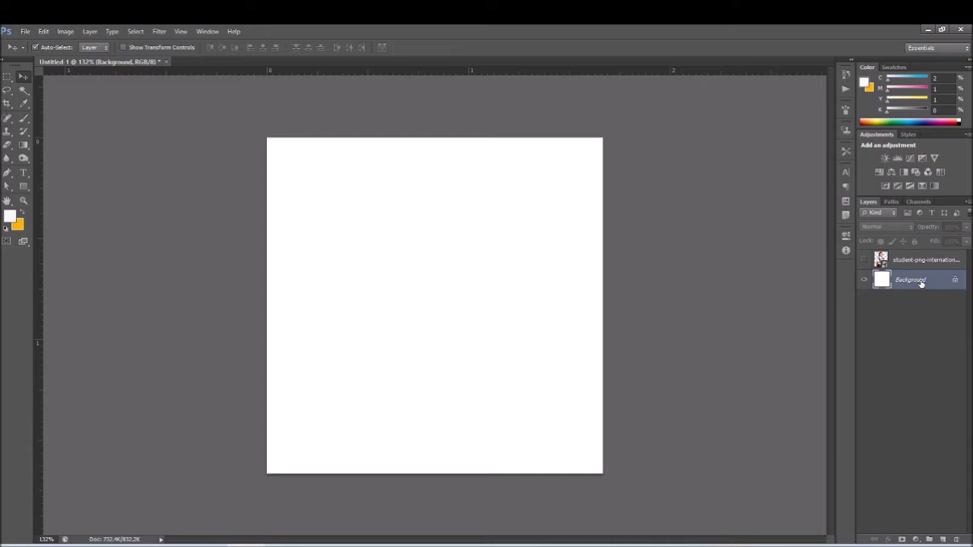
{"action": "left_click", "coordinate": [916, 538]}
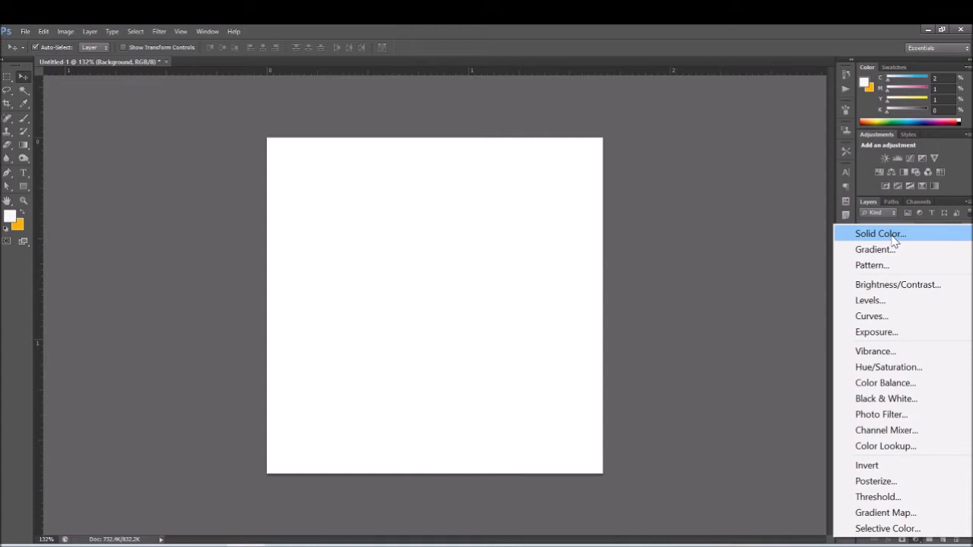
- Add a Solid Color fill layer, drag its Color Picker aside, and return to the browser
{"action": "left_click", "coordinate": [892, 237]}
{"action": "mouse_move", "coordinate": [771, 211]}
{"action": "left_mouse_down"}
{"action": "mouse_move", "coordinate": [577, 337]}
{"action": "mouse_move", "coordinate": [734, 342]}
{"action": "mouse_move", "coordinate": [507, 278]}
{"action": "left_mouse_up"}
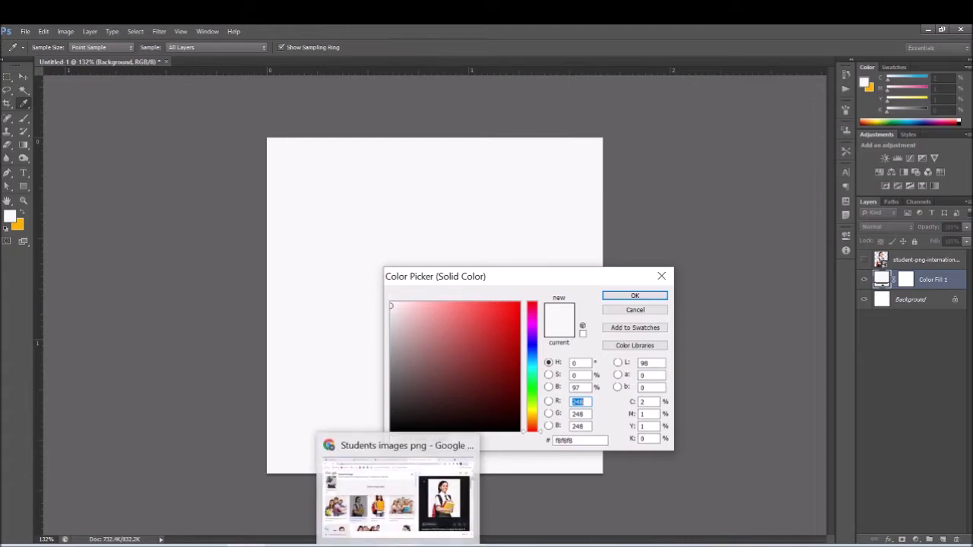
{"action": "left_click", "coordinate": [391, 495]}
- Present the entire screen in Google Meet and hide Chrome's sharing notification
{"action": "left_click", "coordinate": [275, 35]}
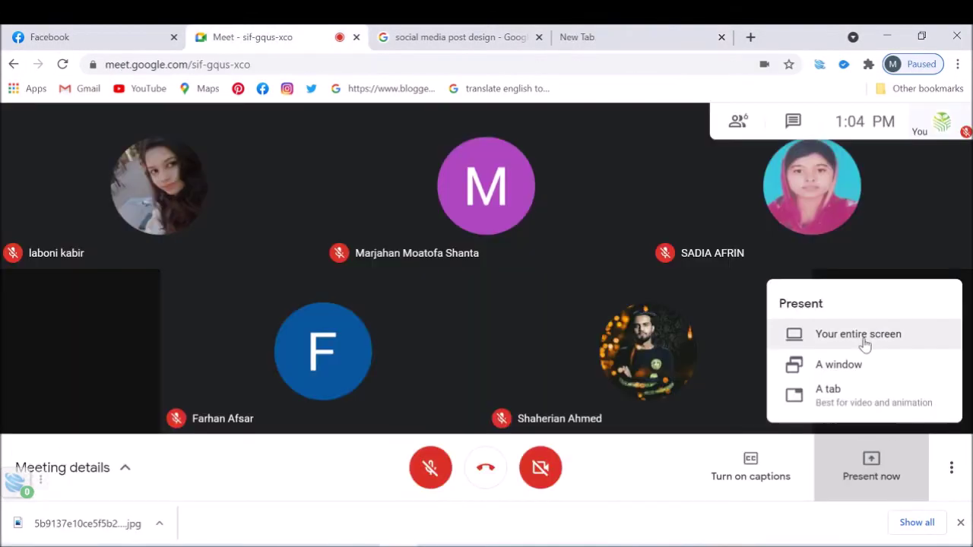
{"action": "left_click", "coordinate": [862, 343]}
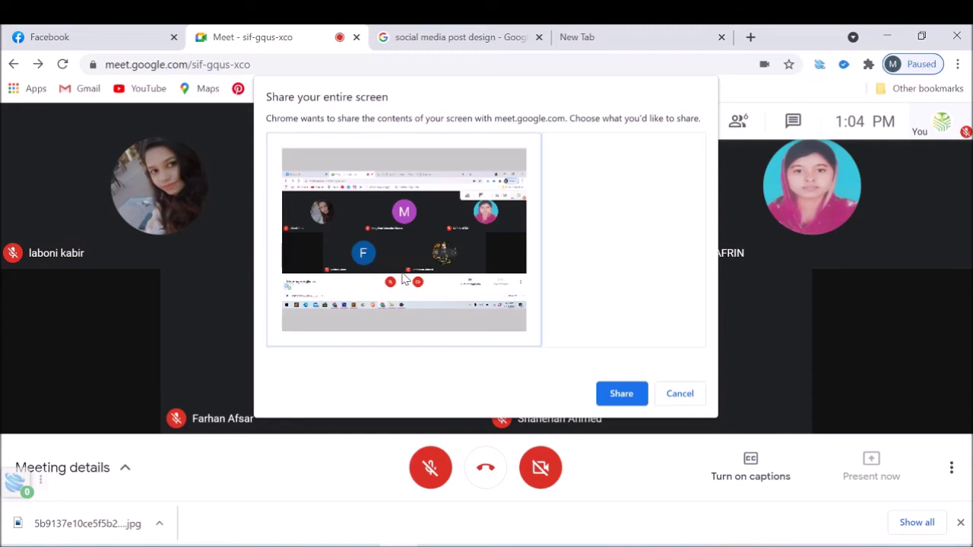
{"action": "left_click", "coordinate": [623, 393]}
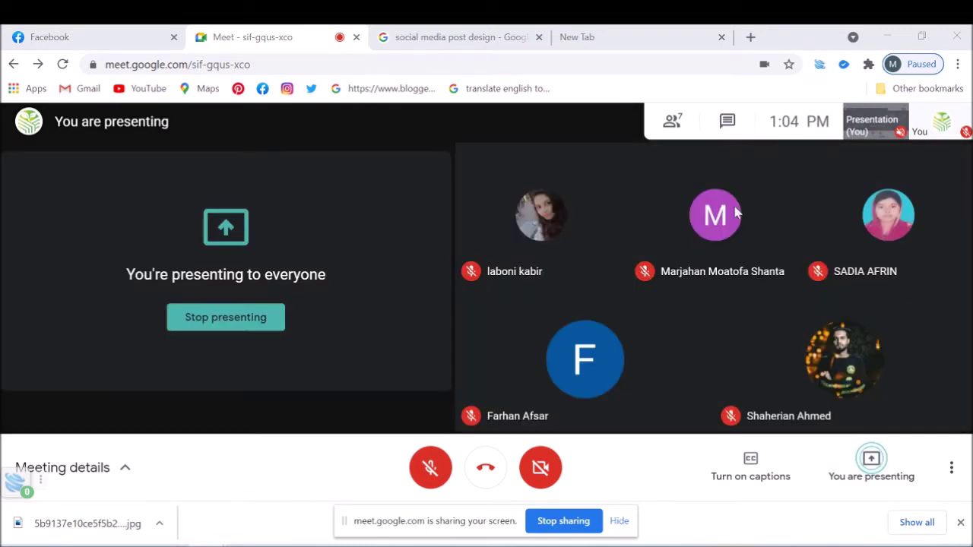
{"action": "left_click", "coordinate": [618, 521]}
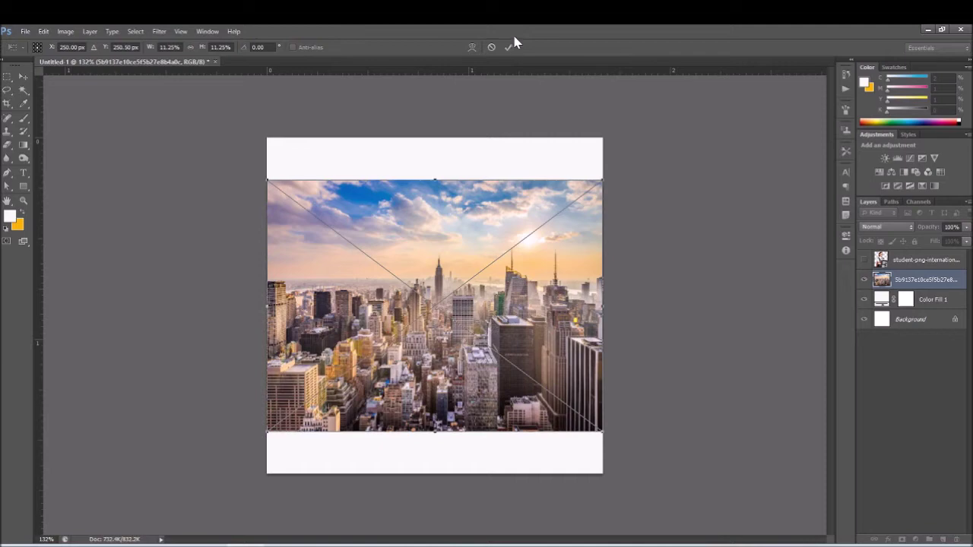
- Commit the city skyline photo, move it down, and scale it up with Ctrl+T
{"action": "left_click", "coordinate": [508, 47]}
{"action": "left_click_drag", "start_coordinate": [462, 285], "coordinate": [460, 396]}
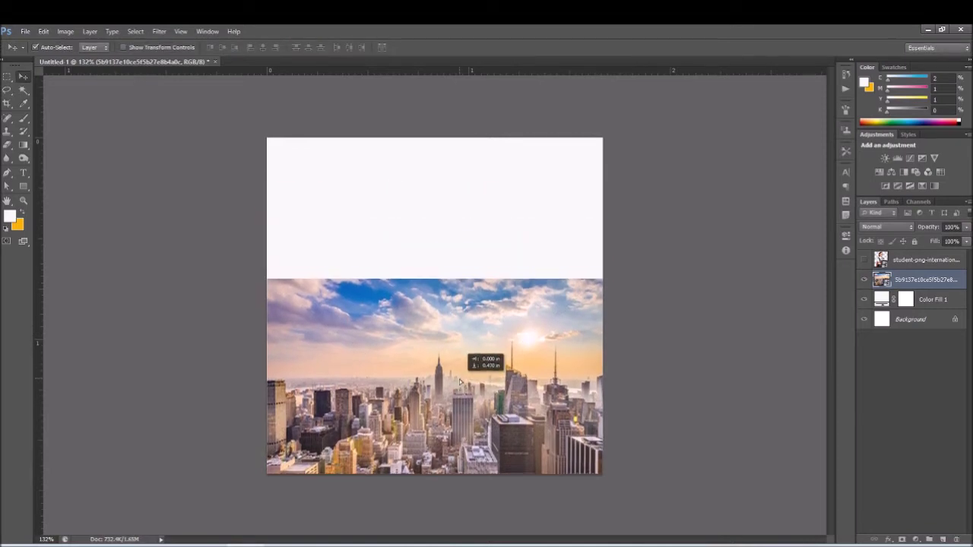
{"action": "key", "text": "ctrl+t"}
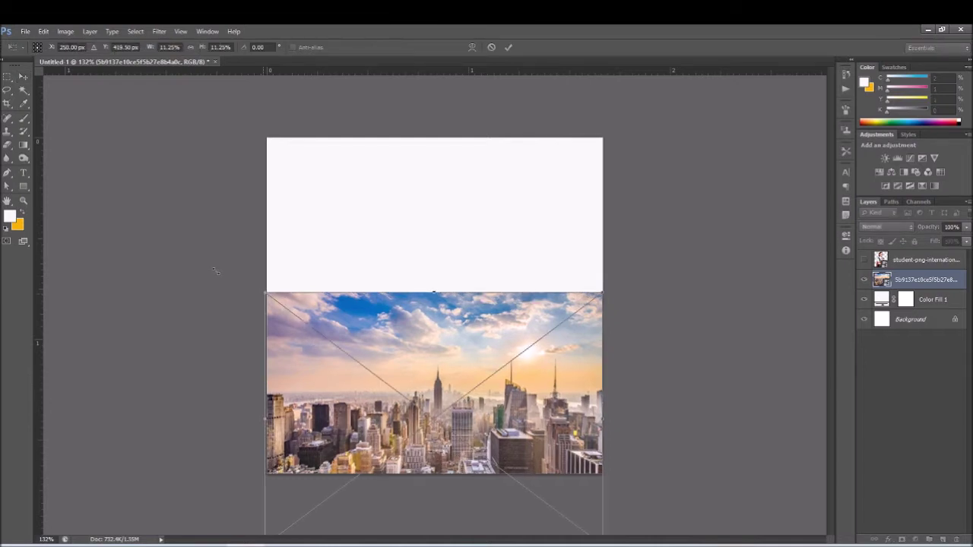
{"action": "left_click_drag", "start_coordinate": [265, 293], "coordinate": [225, 244]}
{"action": "left_click_drag", "start_coordinate": [457, 354], "coordinate": [473, 375]}
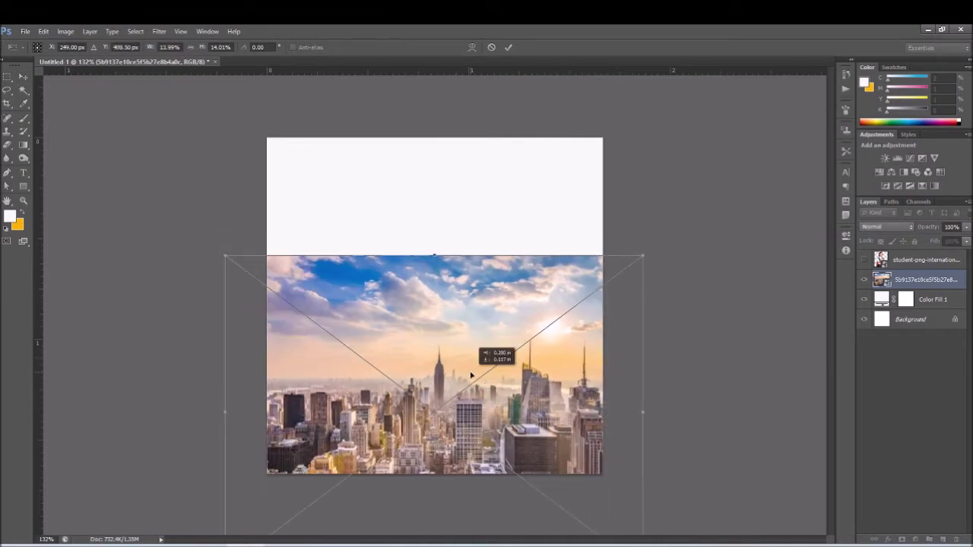
{"action": "left_click", "coordinate": [508, 48]}
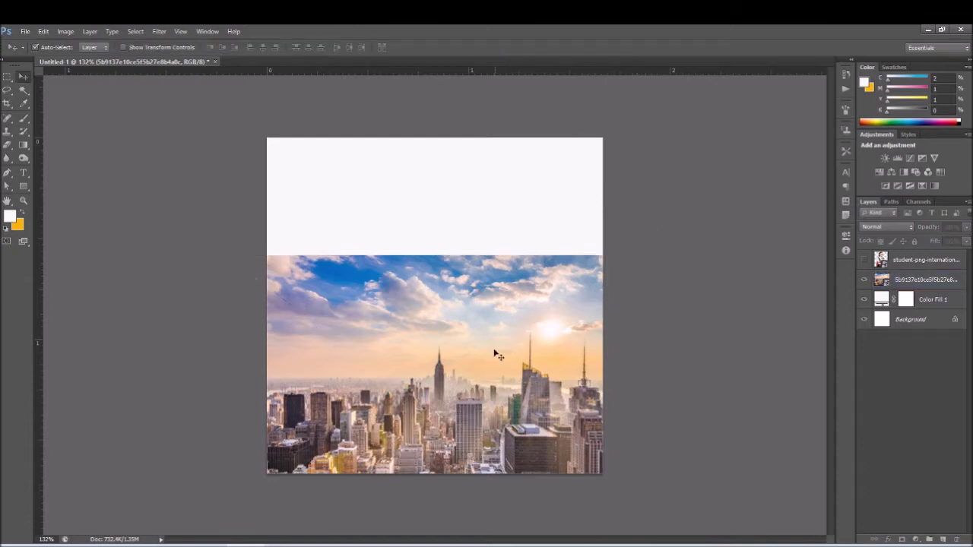
{"action": "left_click_drag", "start_coordinate": [496, 354], "coordinate": [496, 358]}
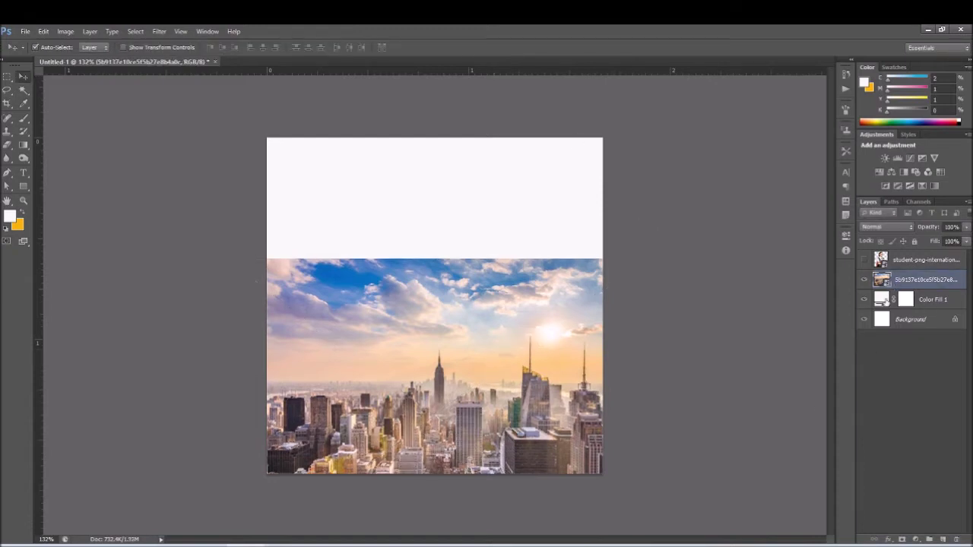
- Set Color Fill 1 to red and move the city photo layer below it
{"action": "double_click", "coordinate": [882, 298]}
{"action": "left_click", "coordinate": [498, 335]}
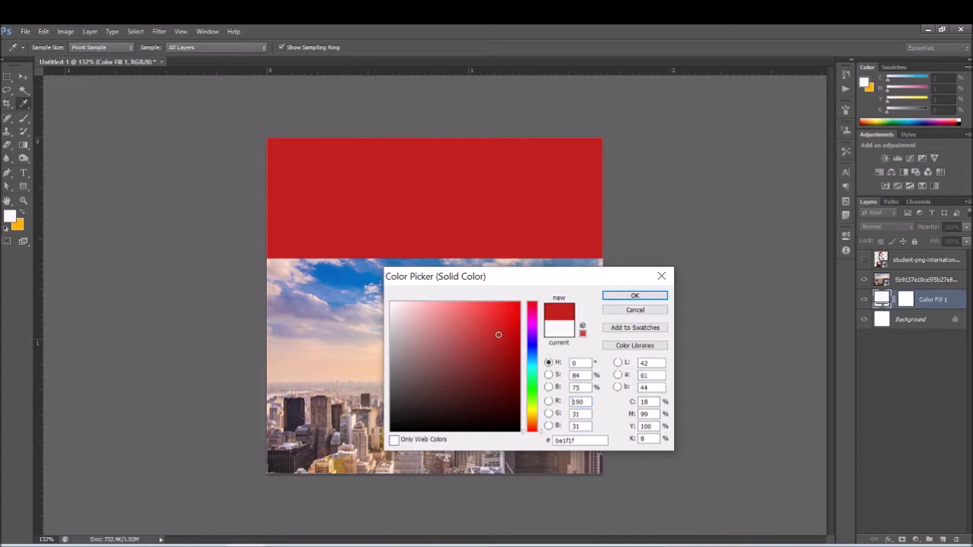
{"action": "left_click", "coordinate": [634, 295]}
{"action": "left_click_drag", "start_coordinate": [931, 281], "coordinate": [928, 309]}
{"action": "left_click", "coordinate": [928, 281]}
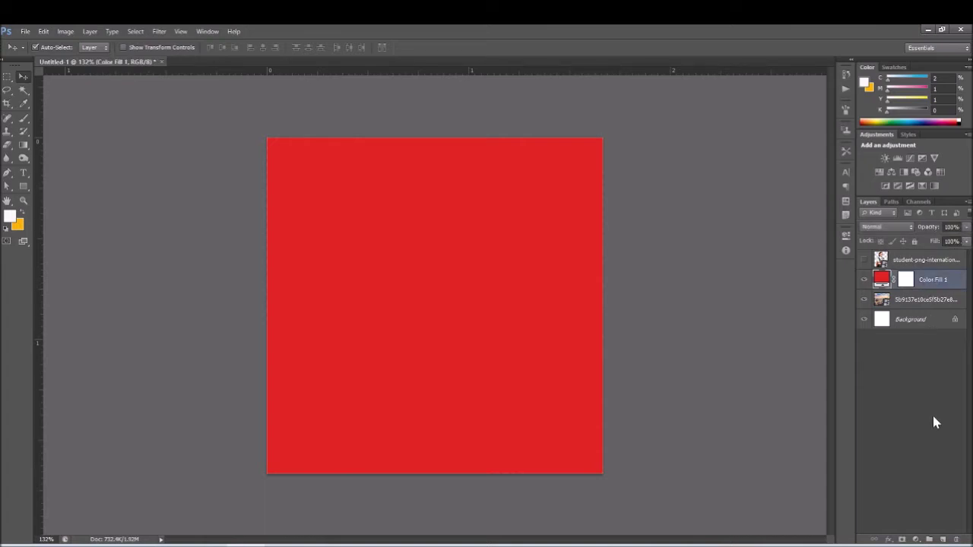
- Add an empty Layer 1, set the foreground colour to fe4242, and minimise Photoshop
{"action": "left_click", "coordinate": [943, 539]}
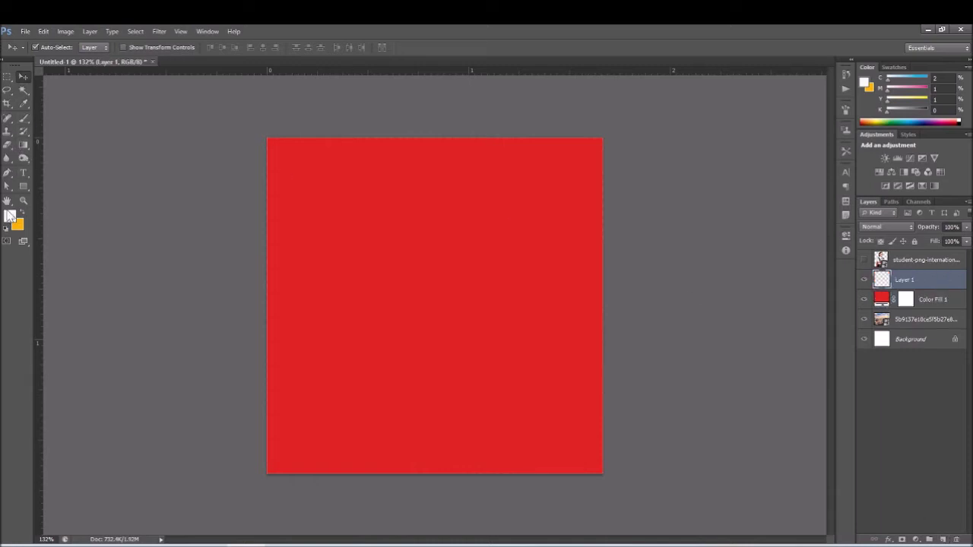
{"action": "left_click", "coordinate": [11, 220]}
{"action": "left_click", "coordinate": [524, 245]}
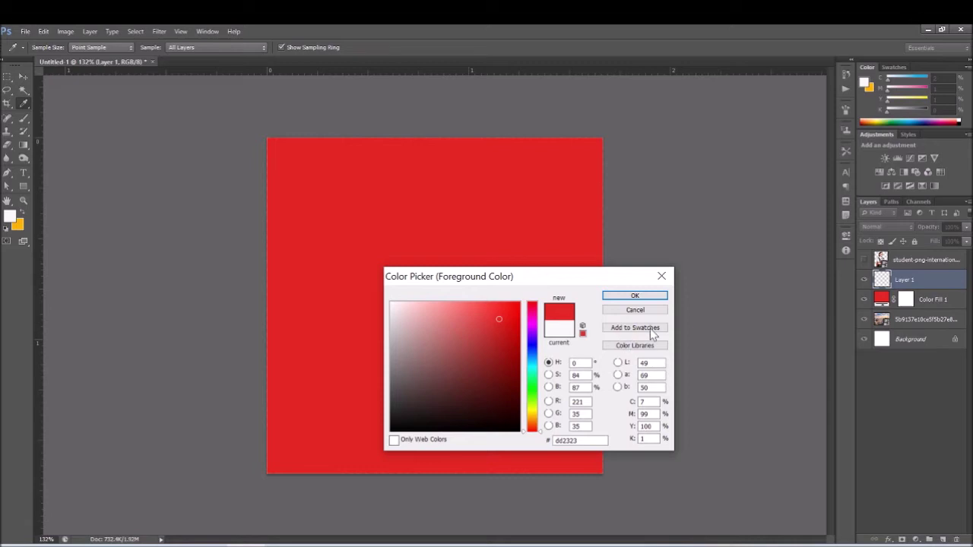
{"action": "left_click", "coordinate": [480, 307]}
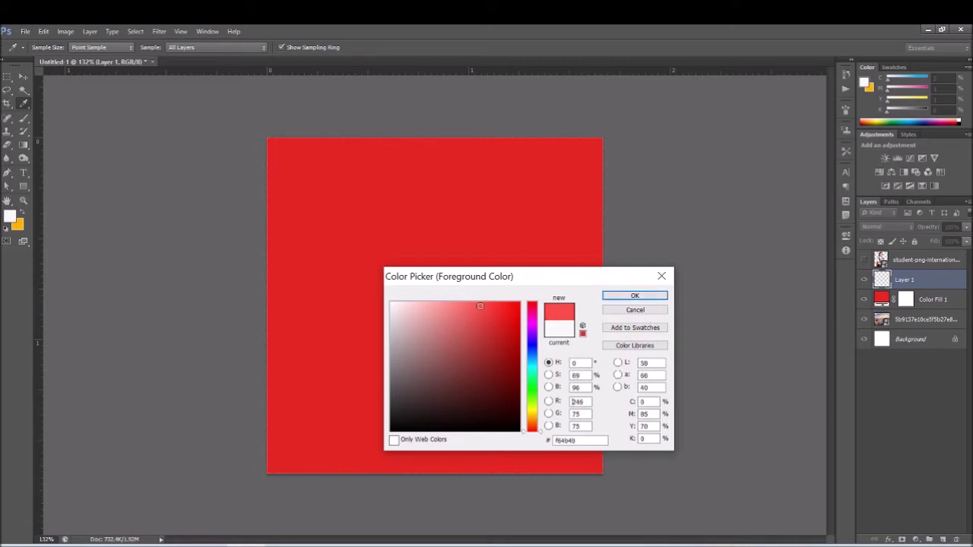
{"action": "left_click", "coordinate": [486, 303]}
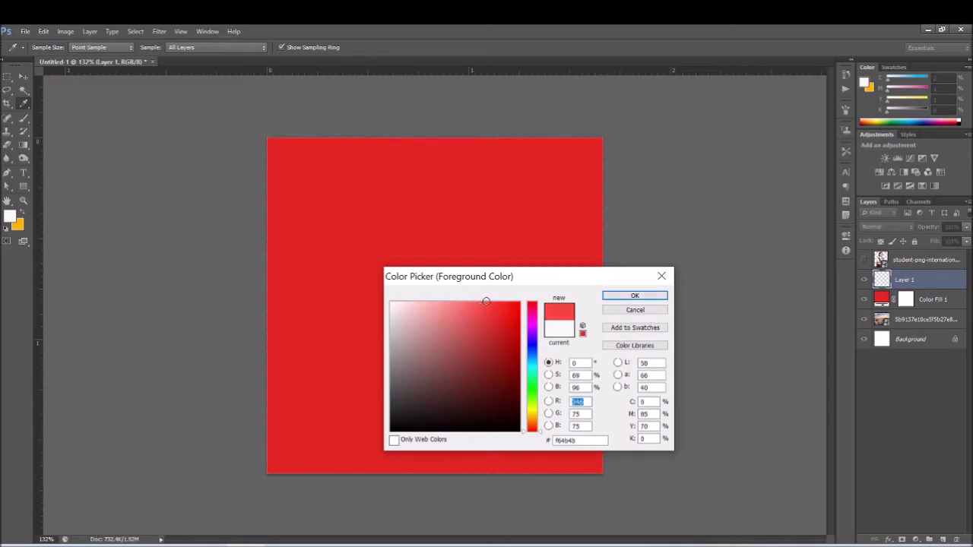
{"action": "left_click", "coordinate": [622, 299]}
{"action": "key", "text": "v"}
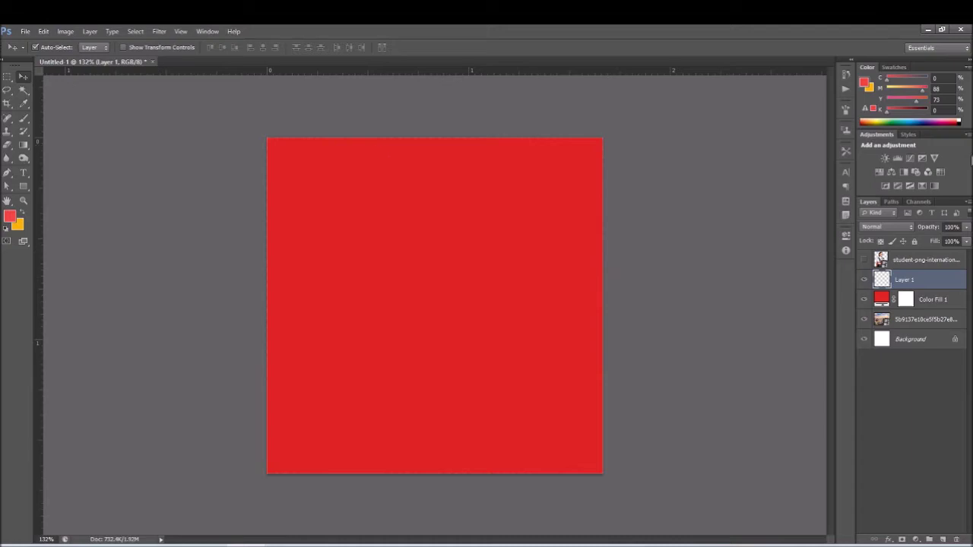
{"action": "left_click", "coordinate": [928, 30]}
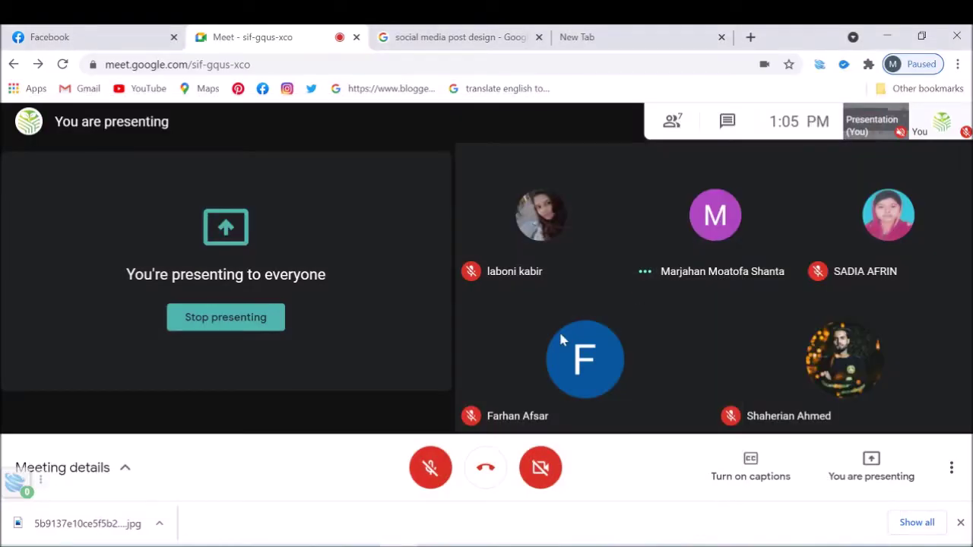
- Unmute the Meet microphone, close Chrome's downloads bar, and bring Photoshop back to front
{"action": "left_click", "coordinate": [433, 475]}
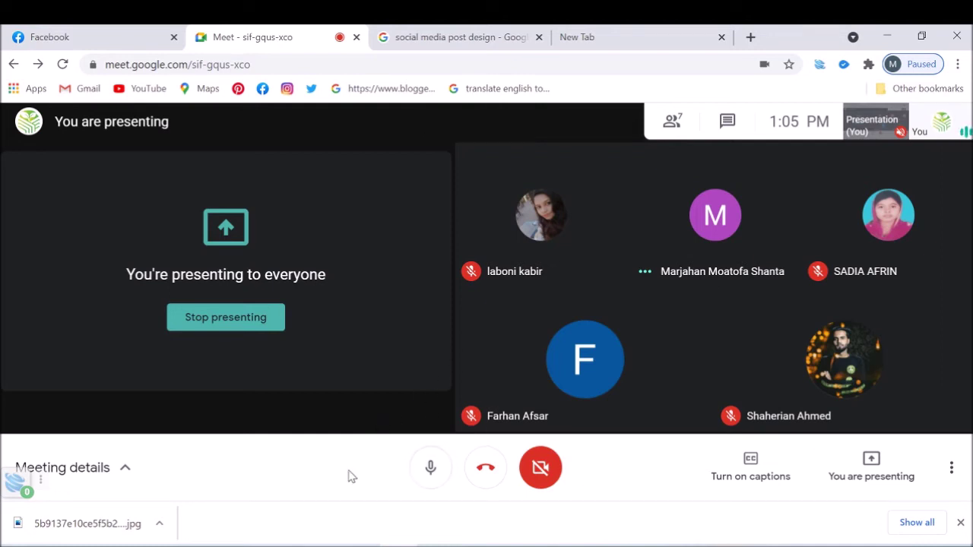
{"action": "left_click", "coordinate": [961, 523]}
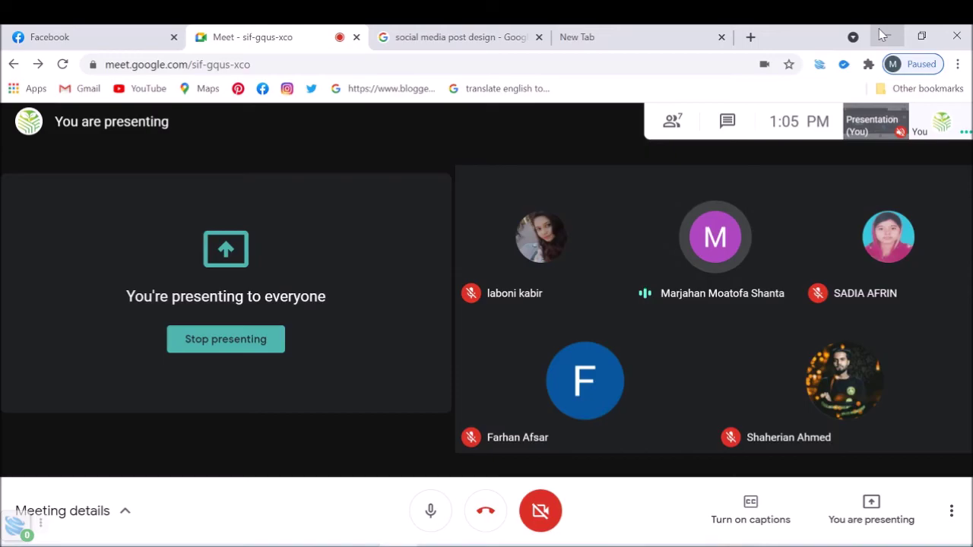
{"action": "left_click", "coordinate": [882, 35]}
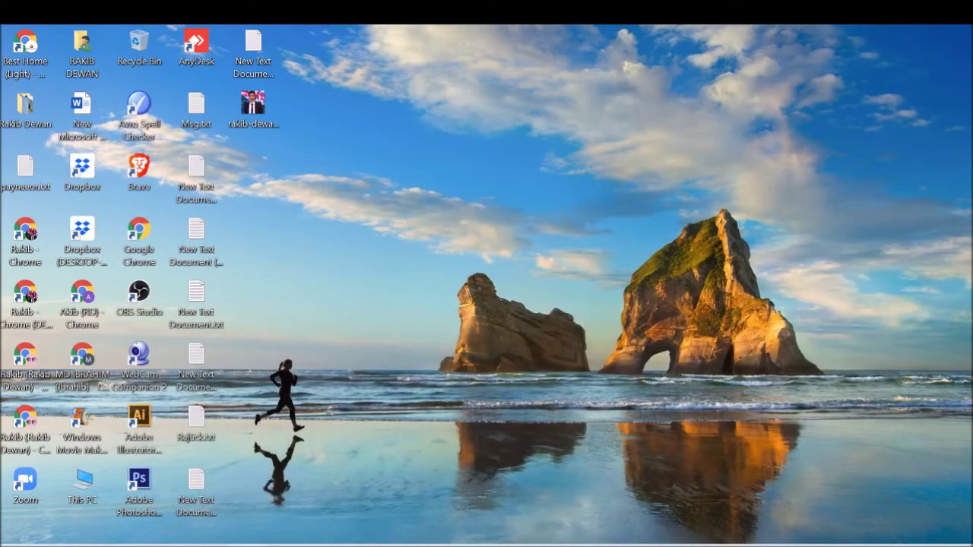
{"action": "key", "text": "alt+Tab"}
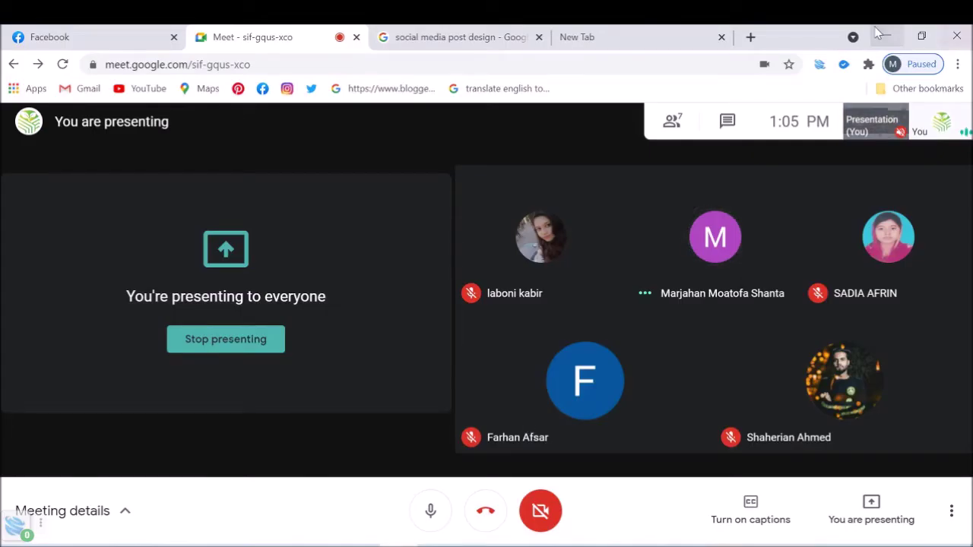
{"action": "left_click", "coordinate": [882, 34]}
{"action": "left_click", "coordinate": [241, 544]}
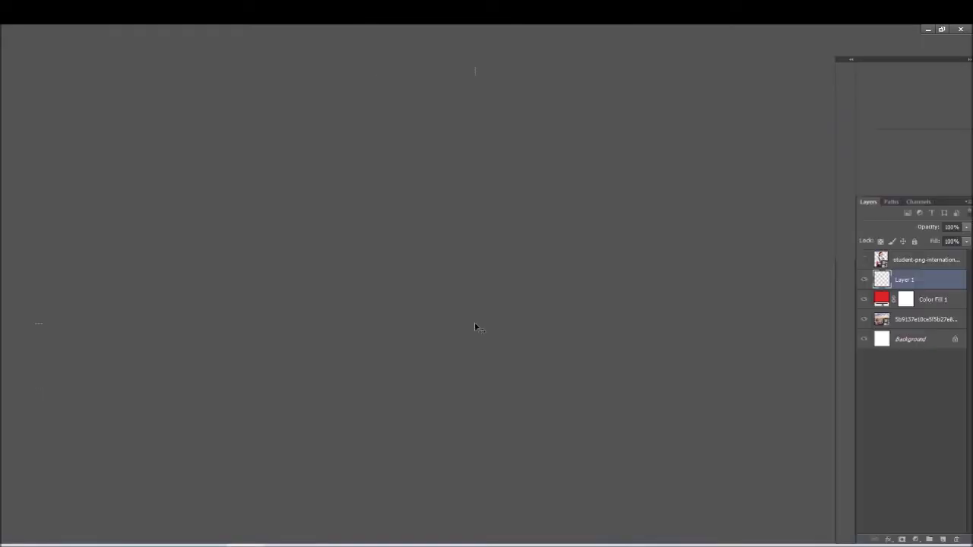
- Delete Color Fill 1 and Layer 1, hide the city photo, and select Background
{"action": "left_click", "coordinate": [863, 280]}
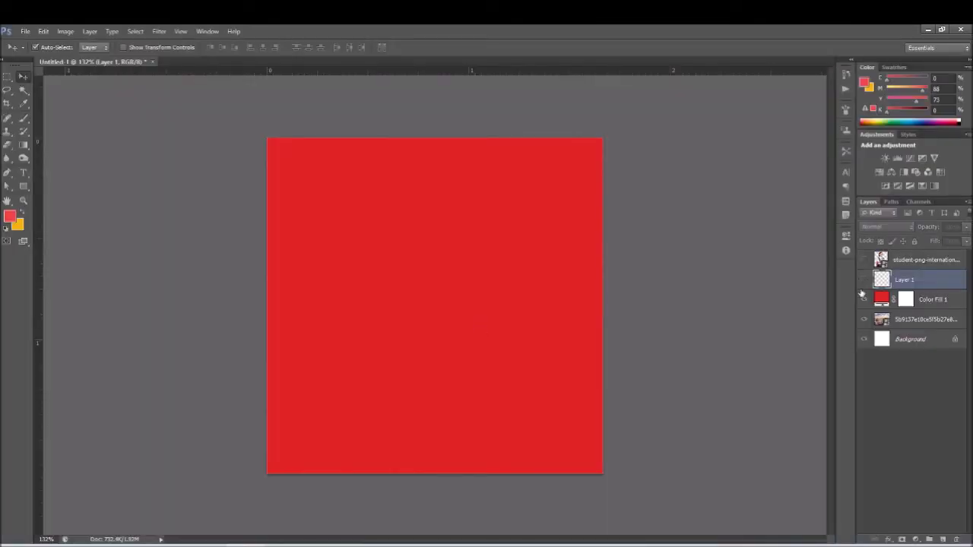
{"action": "left_click", "coordinate": [863, 299]}
{"action": "left_click", "coordinate": [865, 327]}
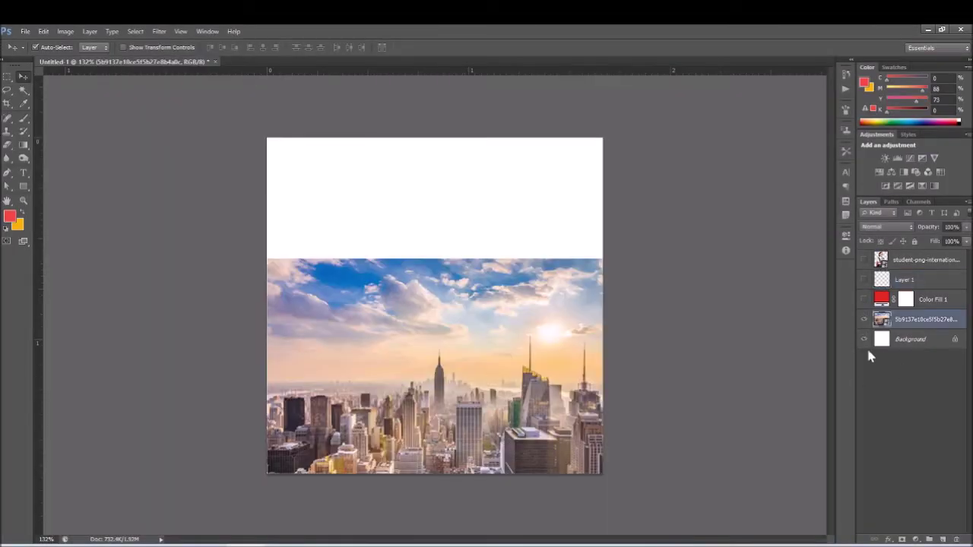
{"action": "left_click", "coordinate": [933, 302]}
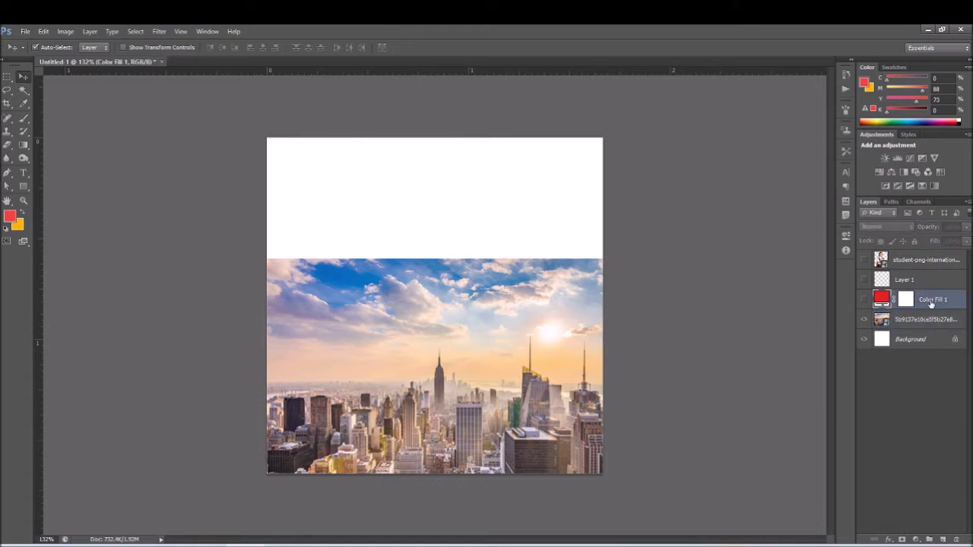
{"action": "key", "text": "Delete"}
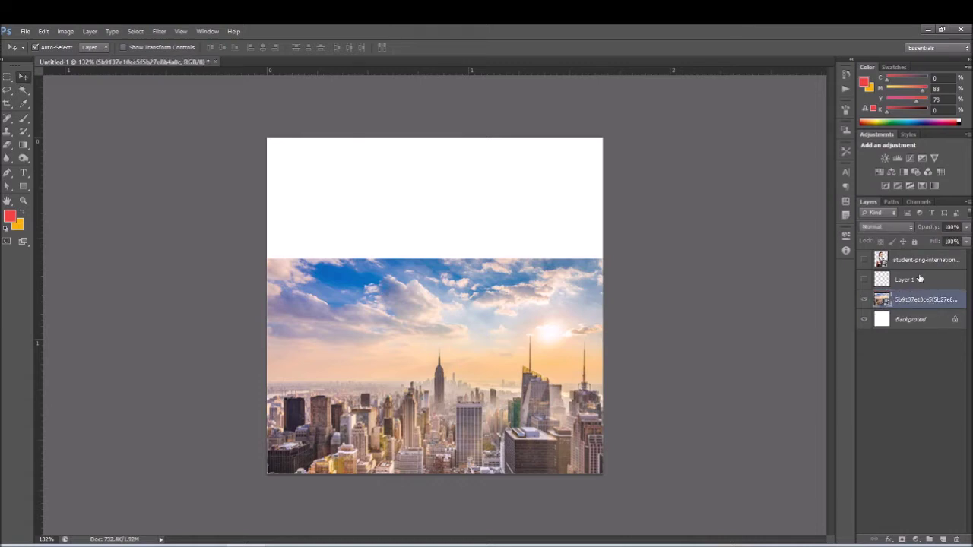
{"action": "left_click", "coordinate": [920, 280]}
{"action": "key", "text": "Delete"}
{"action": "left_click", "coordinate": [864, 280]}
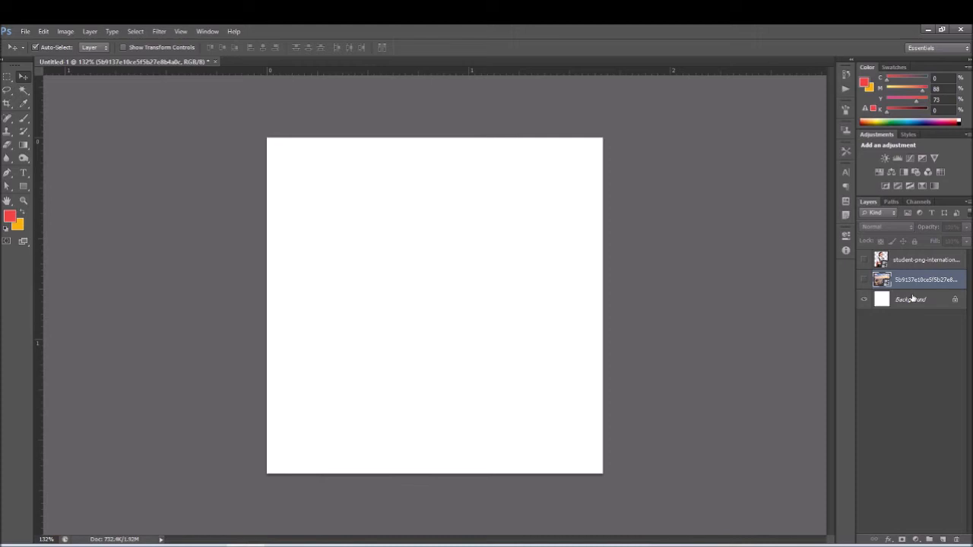
{"action": "left_click", "coordinate": [915, 304]}
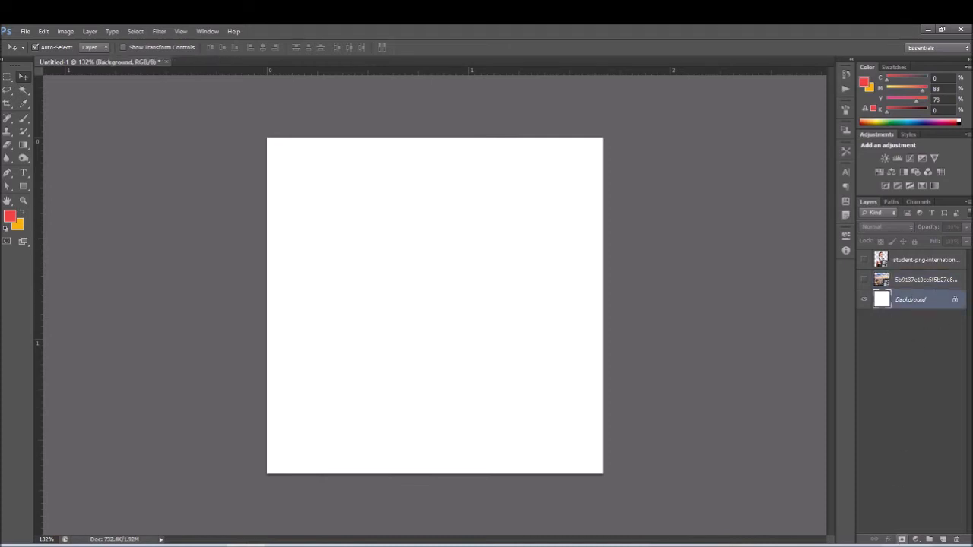
{"action": "left_click", "coordinate": [915, 539]}
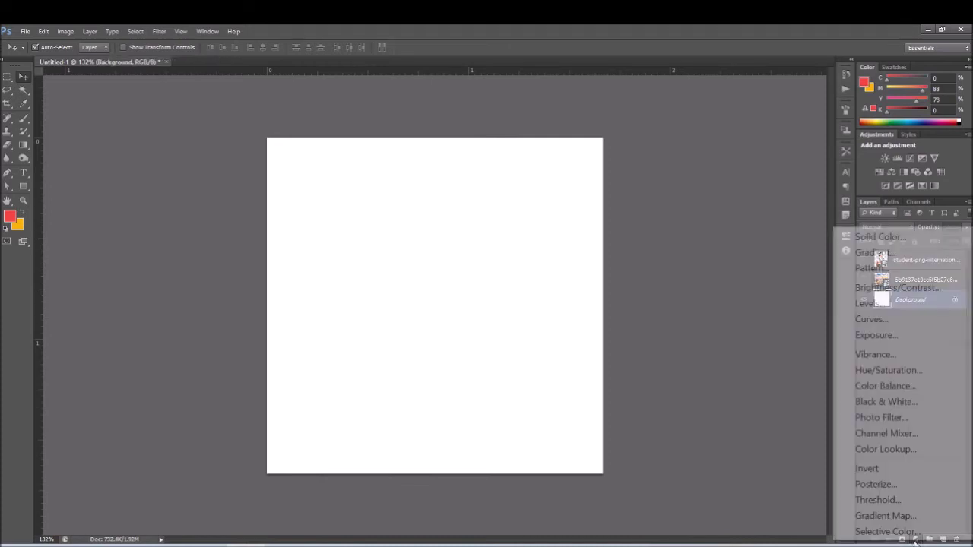
- Add a Solid Color fill layer and adjust it from red through blue to purple #6a05b1
{"action": "left_click", "coordinate": [880, 237]}
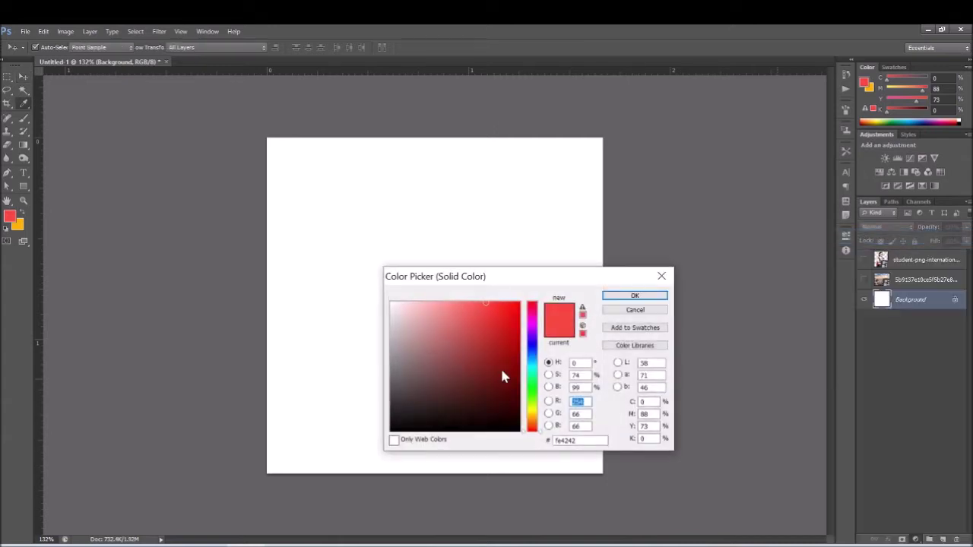
{"action": "mouse_move", "coordinate": [521, 289]}
{"action": "left_mouse_down"}
{"action": "mouse_move", "coordinate": [489, 276]}
{"action": "mouse_move", "coordinate": [421, 189]}
{"action": "left_mouse_up"}
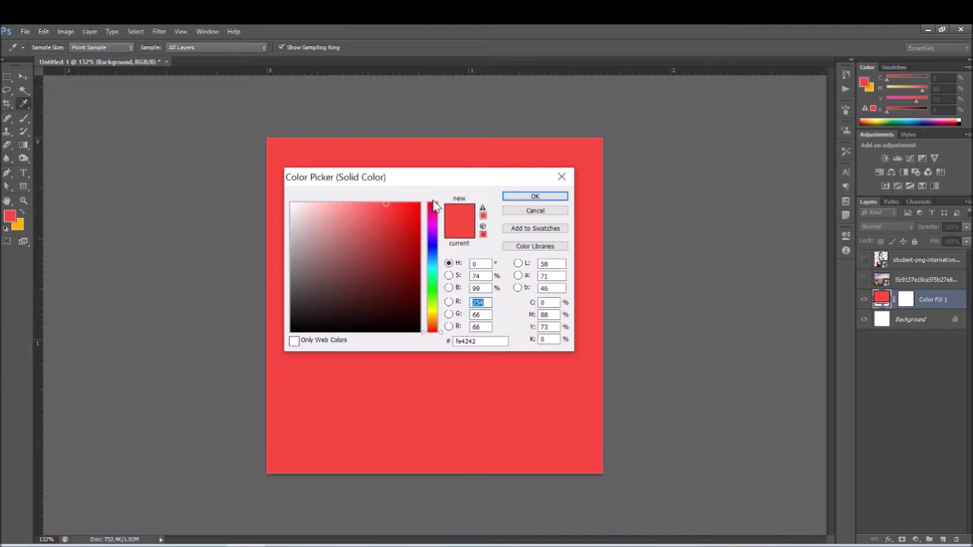
{"action": "mouse_move", "coordinate": [433, 189]}
{"action": "left_mouse_down"}
{"action": "mouse_move", "coordinate": [558, 204]}
{"action": "mouse_move", "coordinate": [779, 260]}
{"action": "left_mouse_up"}
{"action": "mouse_move", "coordinate": [755, 298]}
{"action": "left_mouse_down"}
{"action": "mouse_move", "coordinate": [748, 280]}
{"action": "mouse_move", "coordinate": [680, 279]}
{"action": "mouse_move", "coordinate": [654, 289]}
{"action": "mouse_move", "coordinate": [639, 275]}
{"action": "mouse_move", "coordinate": [670, 346]}
{"action": "left_mouse_up"}
{"action": "left_click", "coordinate": [750, 350]}
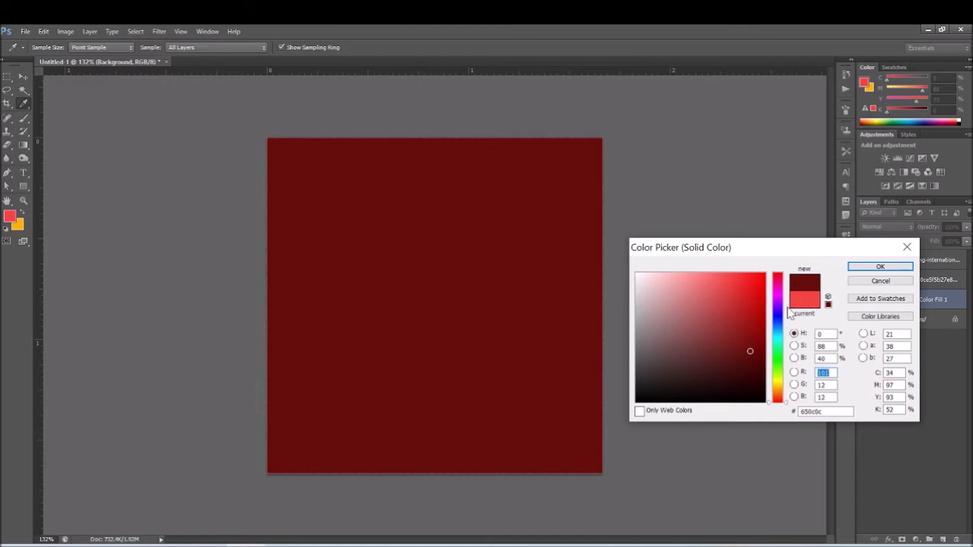
{"action": "mouse_move", "coordinate": [778, 305]}
{"action": "left_mouse_down"}
{"action": "mouse_move", "coordinate": [777, 319]}
{"action": "mouse_move", "coordinate": [754, 277]}
{"action": "left_mouse_up"}
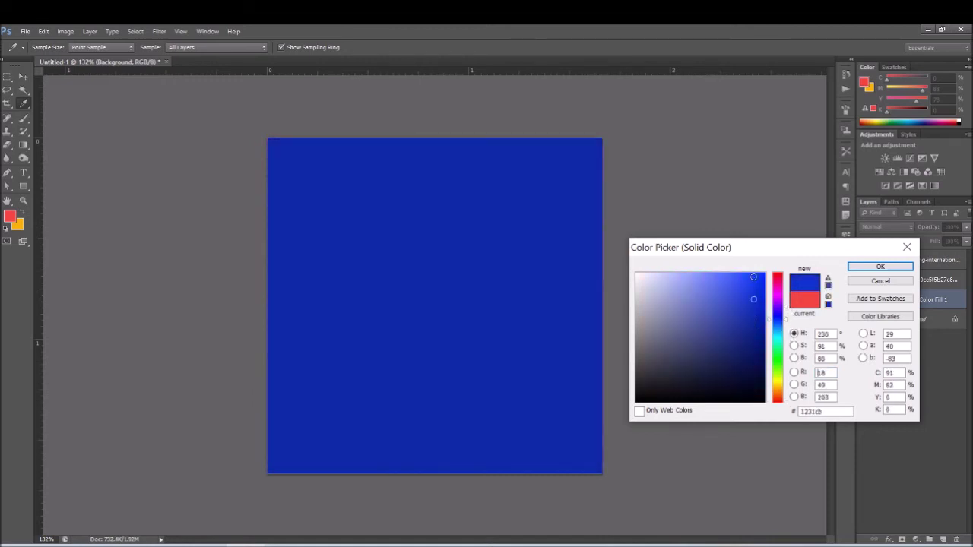
{"action": "left_click", "coordinate": [761, 313]}
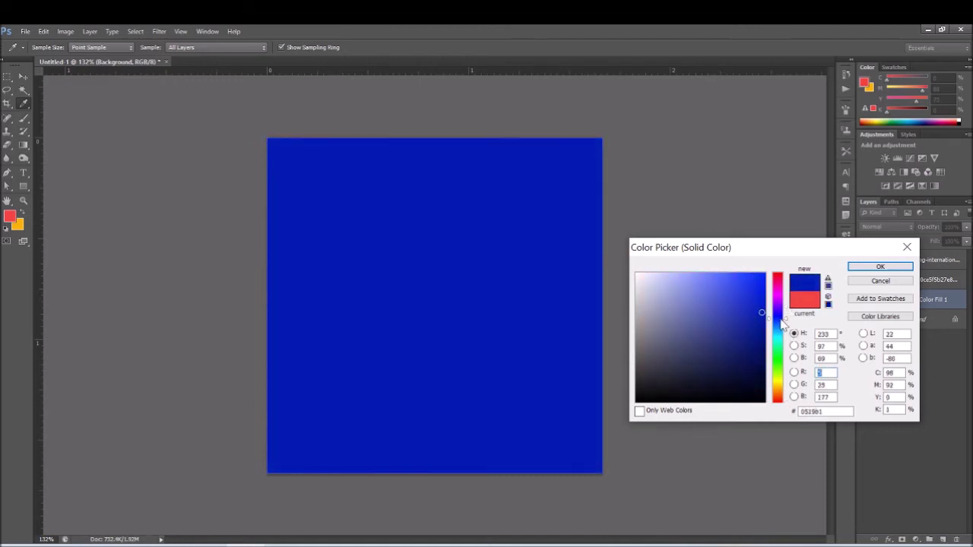
{"action": "left_click", "coordinate": [782, 325]}
{"action": "left_click_drag", "start_coordinate": [777, 316], "coordinate": [776, 303]}
{"action": "left_click", "coordinate": [881, 266]}
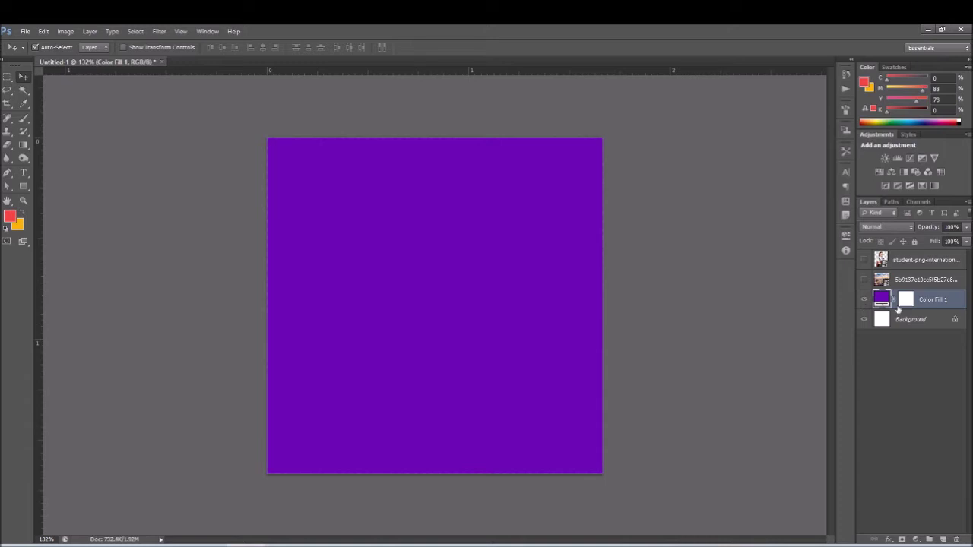
{"action": "left_click", "coordinate": [904, 351]}
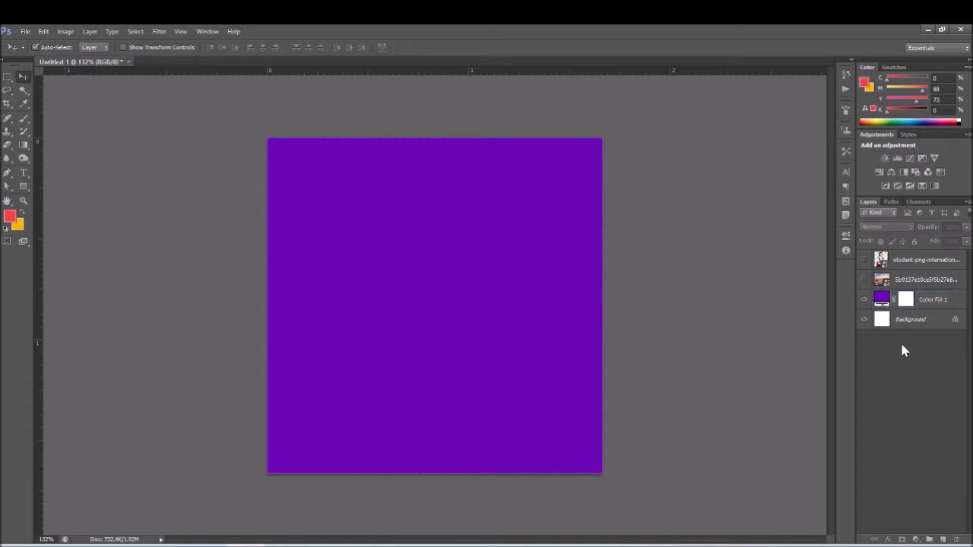
- Reopen Color Fill 1's colour picker and close it without changes
{"action": "left_click", "coordinate": [882, 301]}
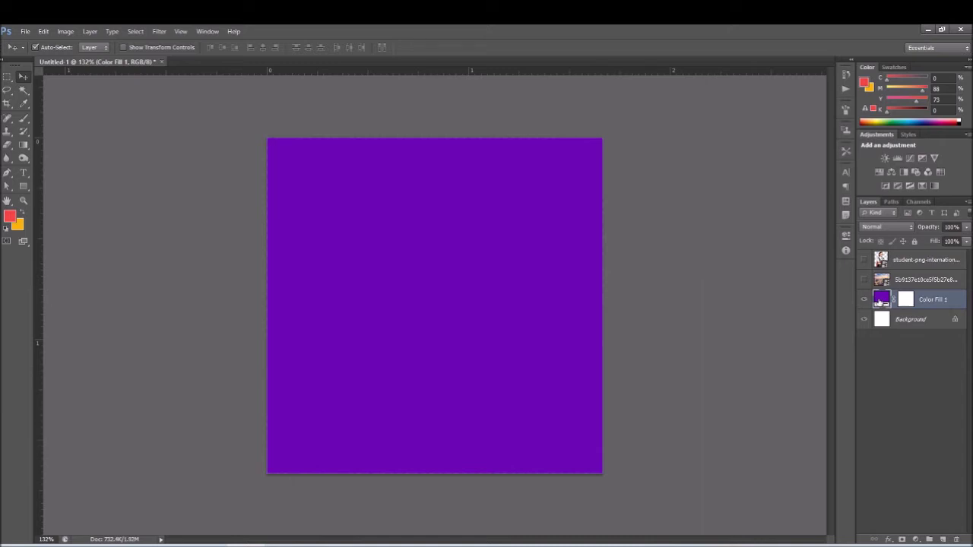
{"action": "double_click", "coordinate": [881, 301]}
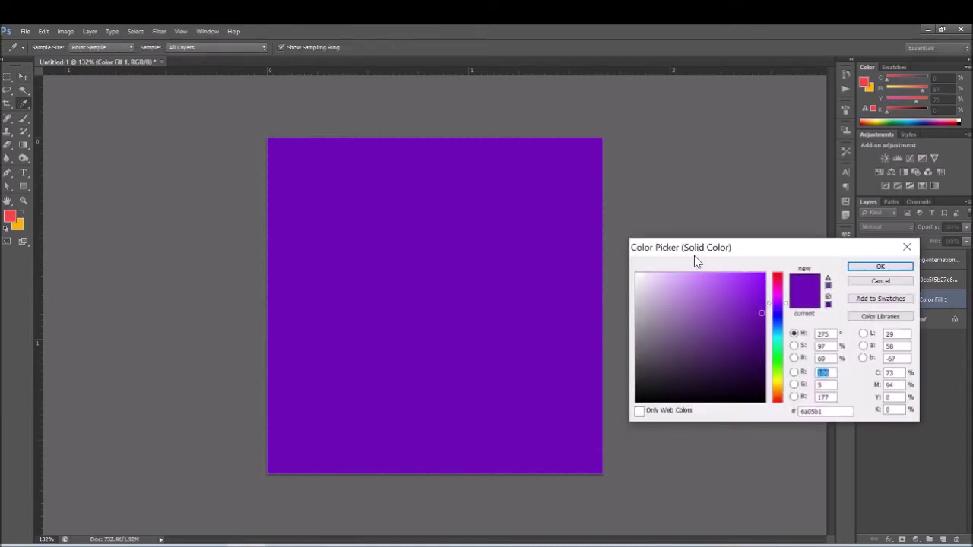
{"action": "left_click_drag", "start_coordinate": [695, 256], "coordinate": [599, 197]}
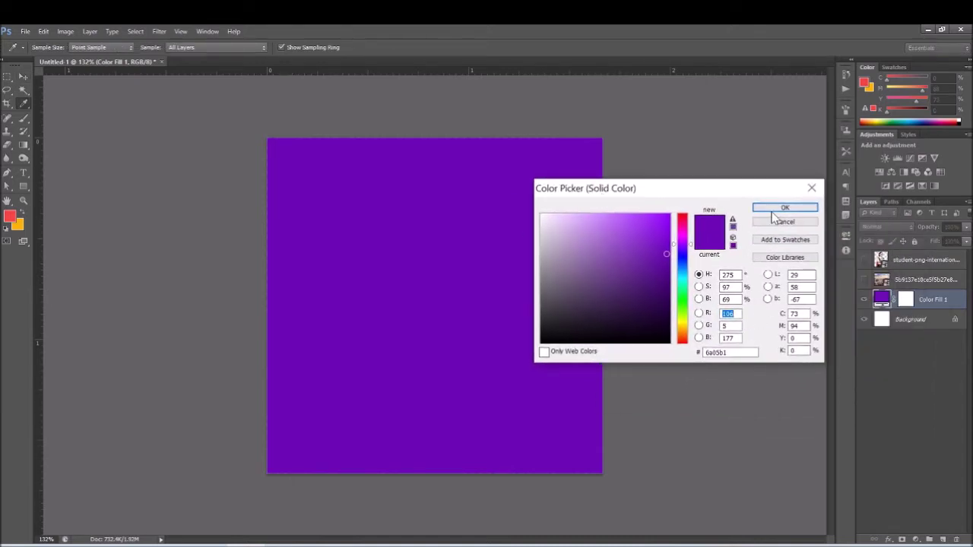
{"action": "left_click", "coordinate": [774, 210]}
{"action": "left_click", "coordinate": [895, 392]}
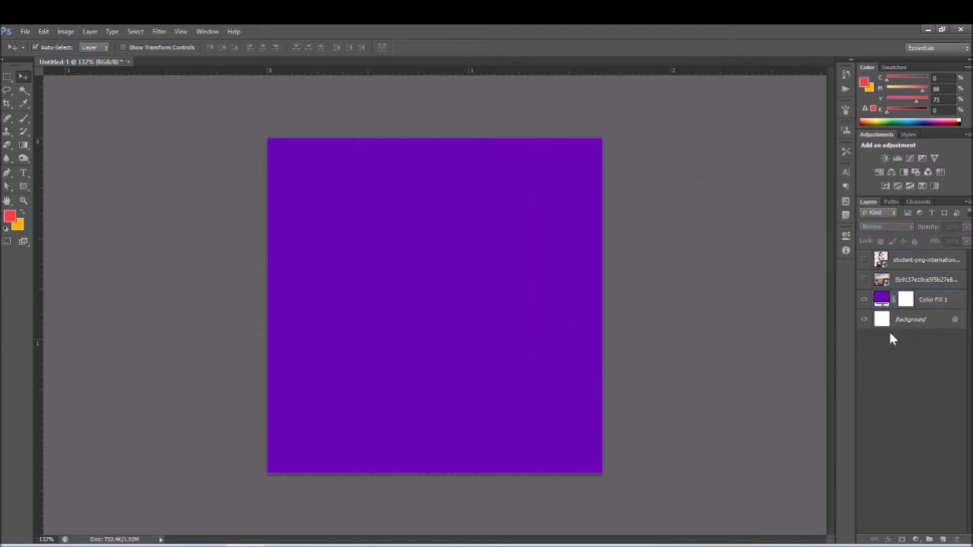
{"action": "left_click", "coordinate": [961, 303]}
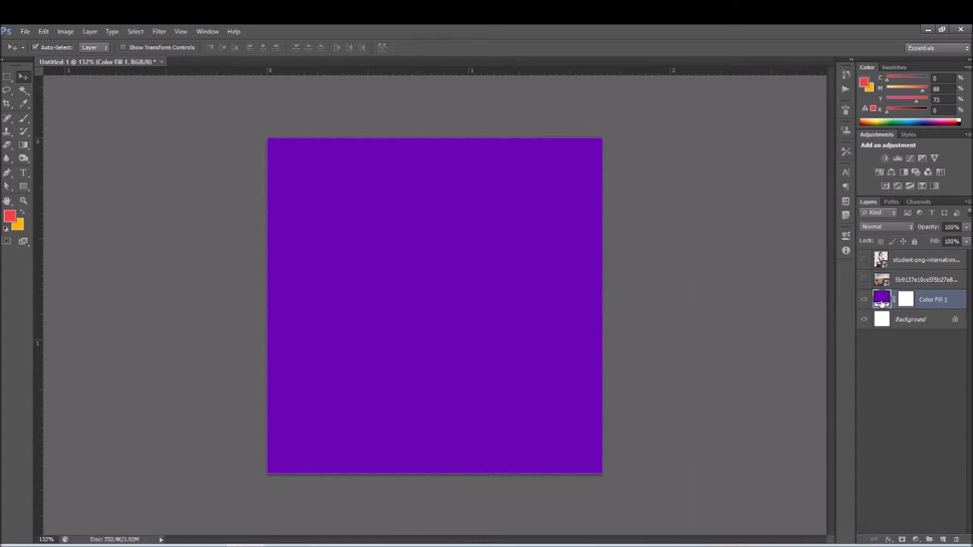
- Show the city skyline layer and nudge it into the lower part of the canvas
{"action": "left_click", "coordinate": [891, 390]}
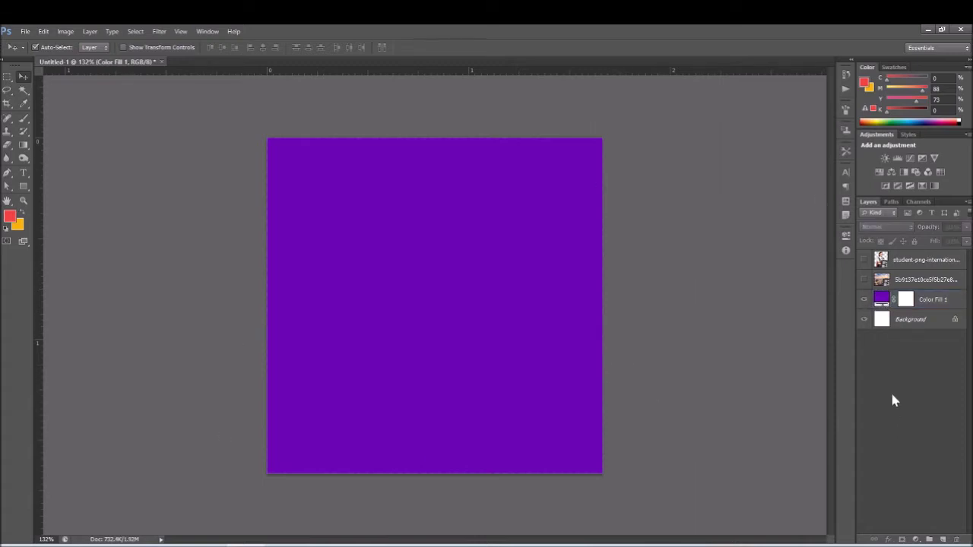
{"action": "left_click", "coordinate": [916, 282]}
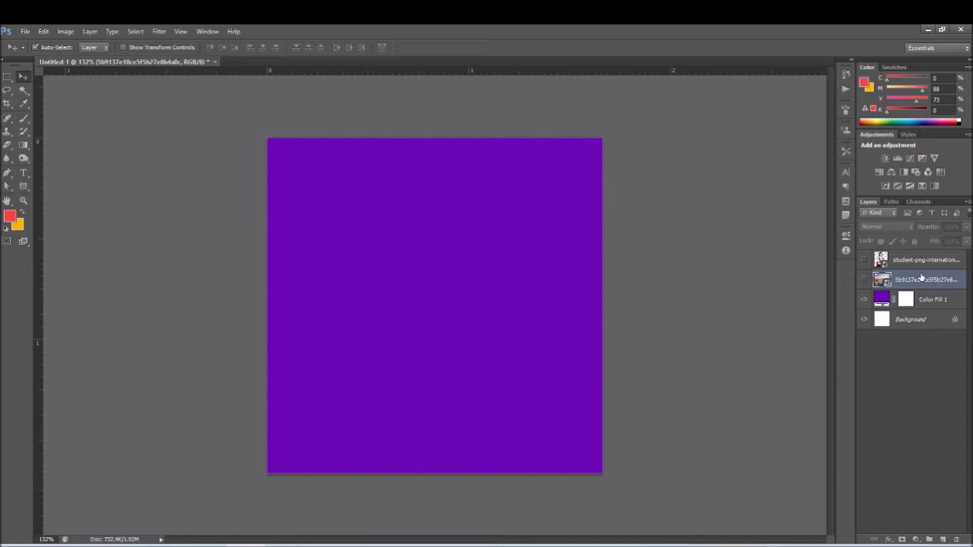
{"action": "left_click", "coordinate": [863, 279]}
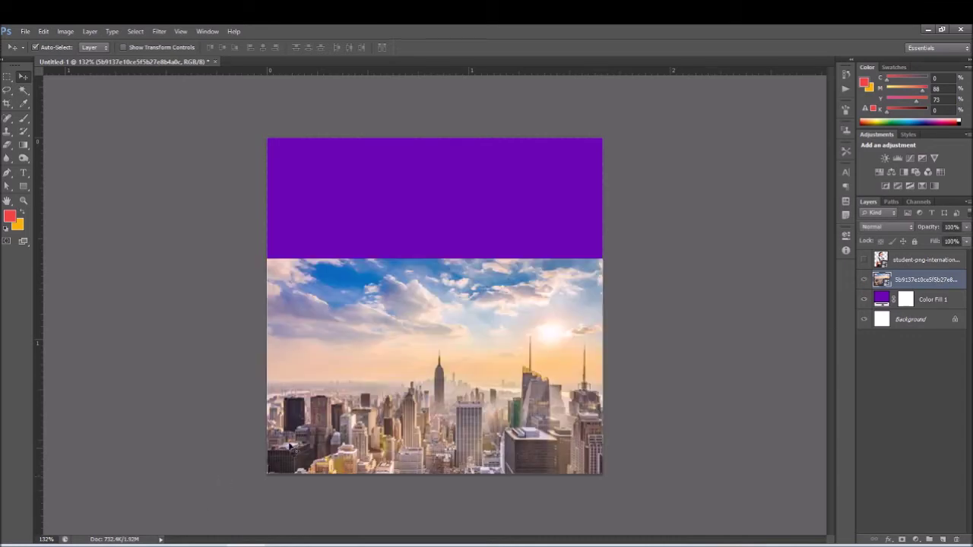
{"action": "left_click_drag", "start_coordinate": [439, 403], "coordinate": [441, 411]}
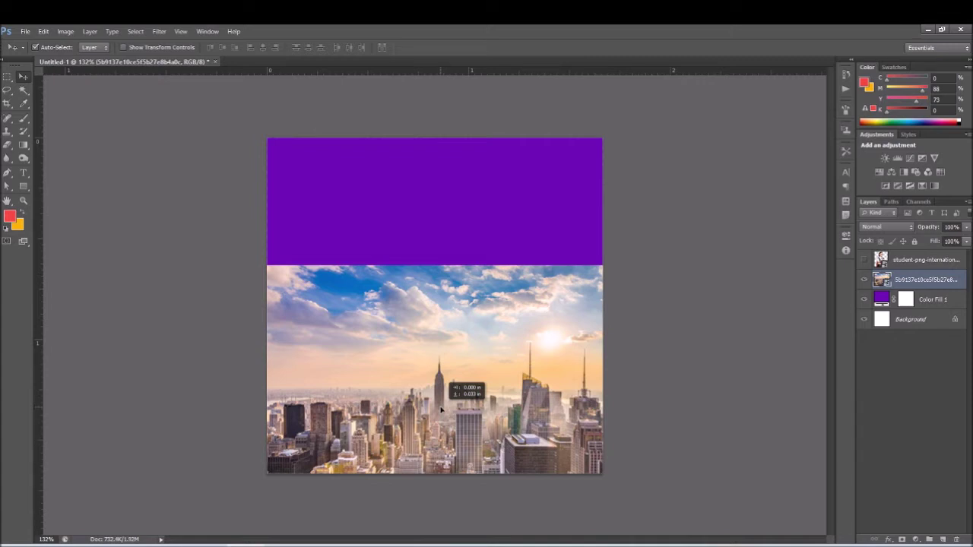
{"action": "left_click_drag", "start_coordinate": [440, 410], "coordinate": [438, 410]}
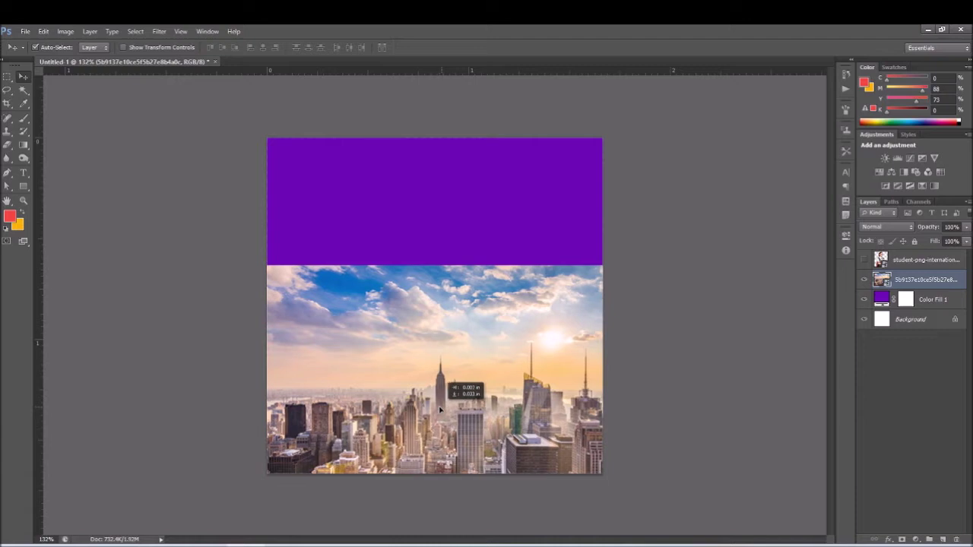
{"action": "left_click_drag", "start_coordinate": [438, 410], "coordinate": [441, 411]}
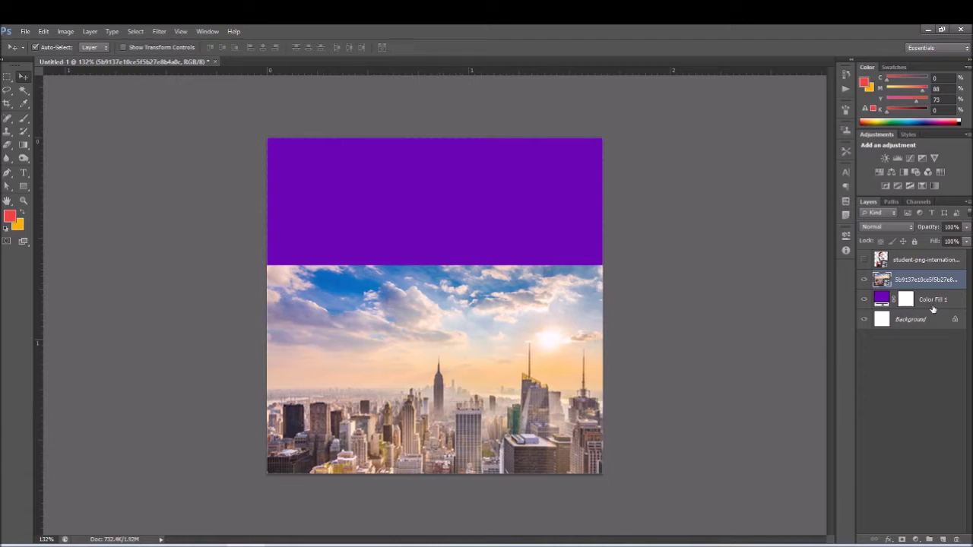
- On a new layer, paint the sampled background purple over the city photo at 33% opacity, size 400
{"action": "left_click", "coordinate": [944, 538]}
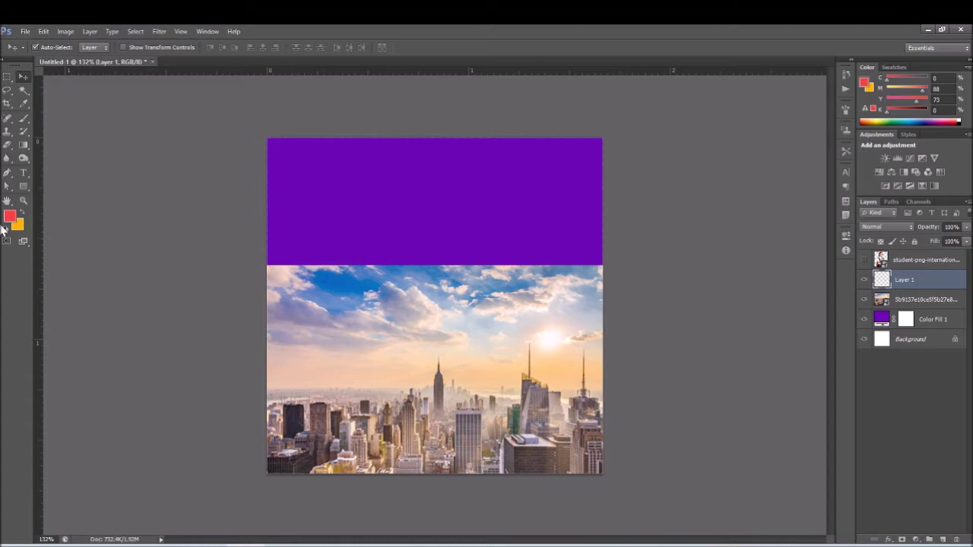
{"action": "left_click", "coordinate": [10, 216]}
{"action": "left_click", "coordinate": [510, 219]}
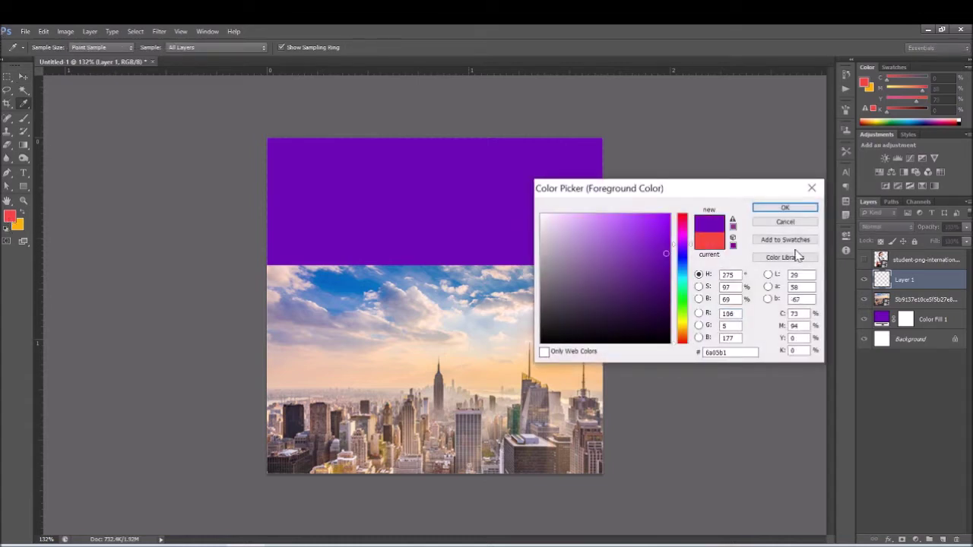
{"action": "left_click", "coordinate": [785, 208]}
{"action": "key", "text": "b"}
{"action": "left_click", "coordinate": [338, 242]}
{"action": "mouse_move", "coordinate": [337, 233]}
{"action": "left_mouse_down"}
{"action": "mouse_move", "coordinate": [463, 286]}
{"action": "mouse_move", "coordinate": [569, 286]}
{"action": "mouse_move", "coordinate": [499, 282]}
{"action": "mouse_move", "coordinate": [402, 239]}
{"action": "mouse_move", "coordinate": [218, 296]}
{"action": "mouse_move", "coordinate": [418, 381]}
{"action": "mouse_move", "coordinate": [630, 385]}
{"action": "mouse_move", "coordinate": [434, 282]}
{"action": "mouse_move", "coordinate": [337, 271]}
{"action": "mouse_move", "coordinate": [295, 350]}
{"action": "mouse_move", "coordinate": [652, 428]}
{"action": "mouse_move", "coordinate": [380, 446]}
{"action": "mouse_move", "coordinate": [308, 425]}
{"action": "mouse_move", "coordinate": [413, 426]}
{"action": "mouse_move", "coordinate": [586, 368]}
{"action": "mouse_move", "coordinate": [609, 239]}
{"action": "left_mouse_up"}
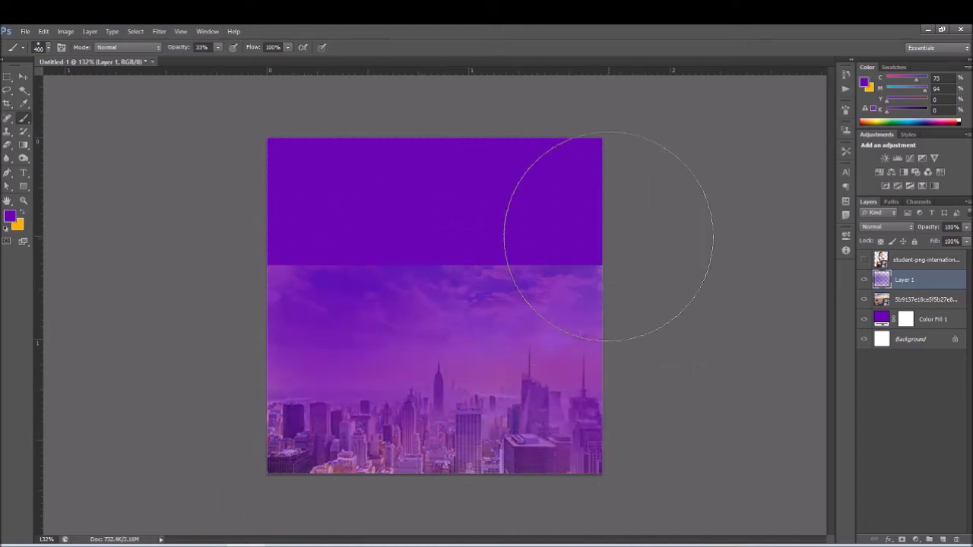
- Drag the 5b9137 city photo layer above Layer 1, after toggling its visibility off and back on
{"action": "left_click", "coordinate": [24, 77]}
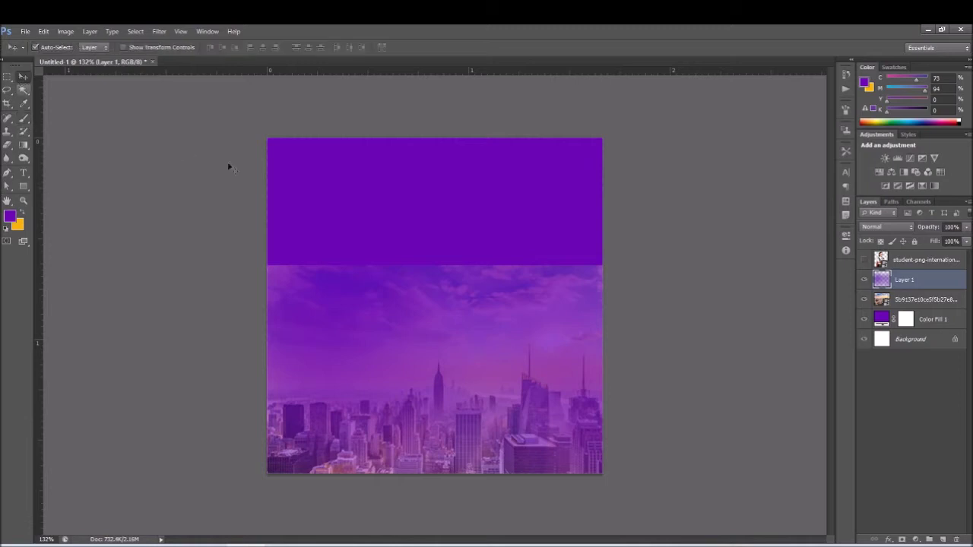
{"action": "left_click", "coordinate": [913, 301]}
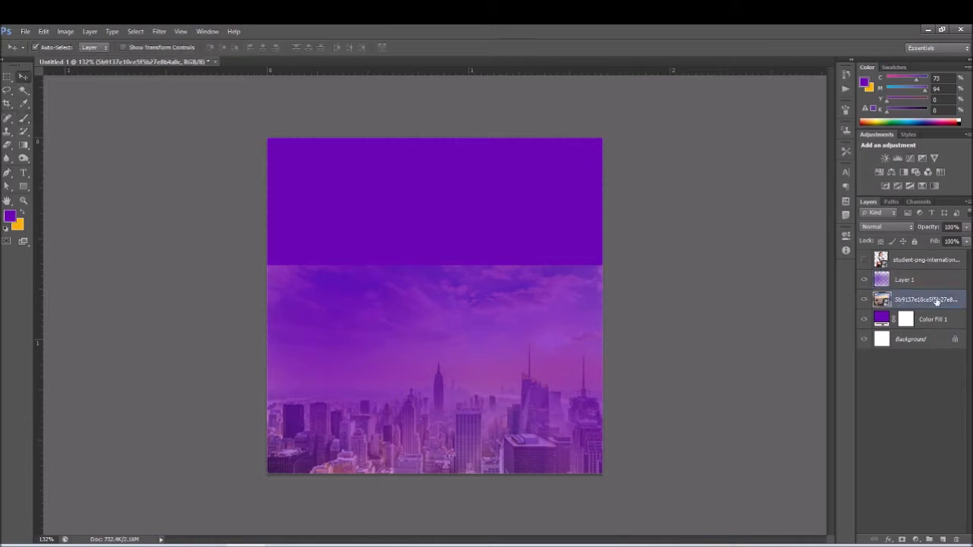
{"action": "left_click", "coordinate": [864, 299]}
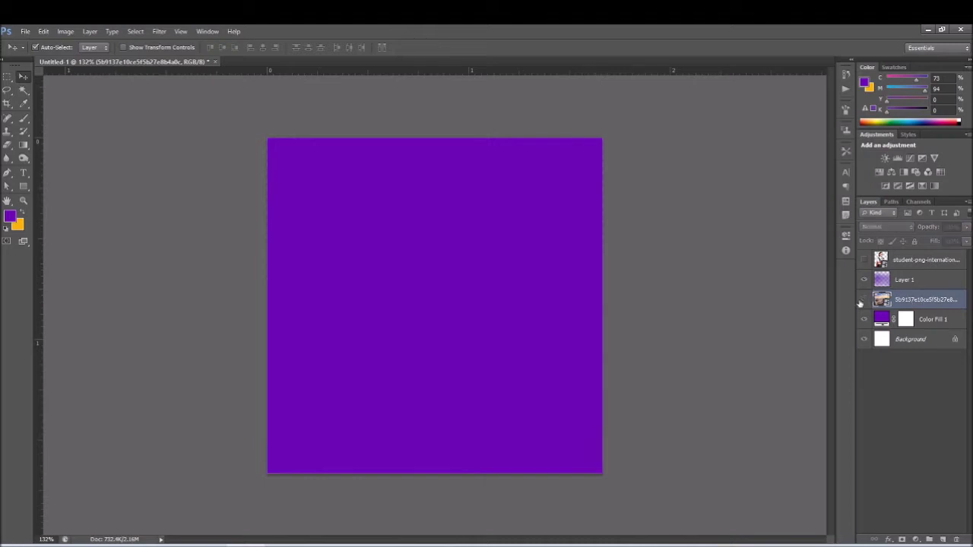
{"action": "left_click", "coordinate": [864, 300]}
{"action": "left_click", "coordinate": [863, 300]}
{"action": "left_click_drag", "start_coordinate": [922, 301], "coordinate": [917, 271]}
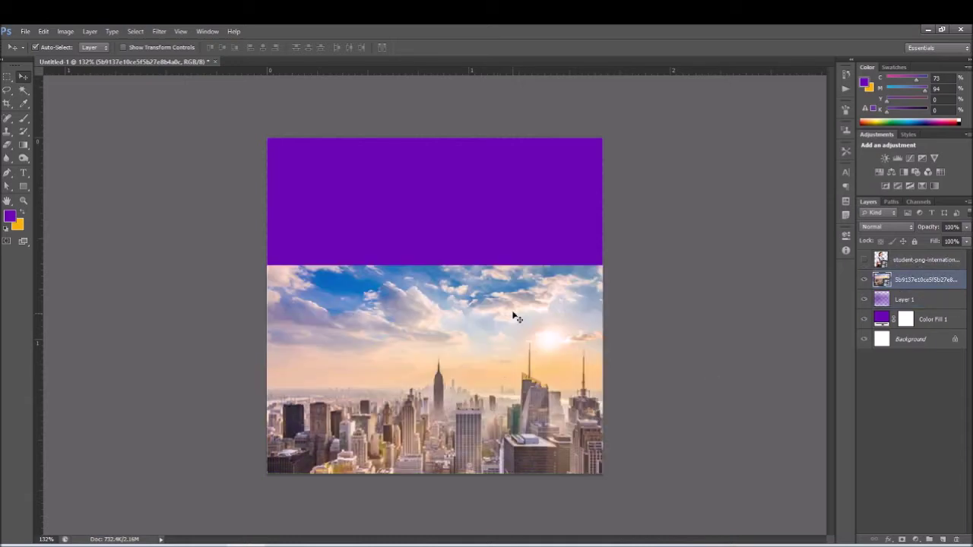
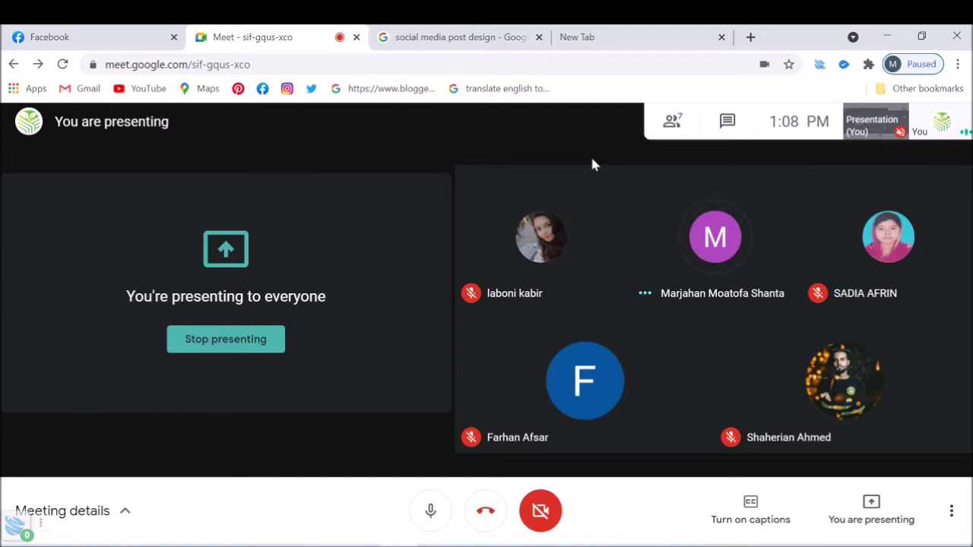
- Minimize the Google Meet window so the purple city Photoshop design is visible
{"action": "left_click", "coordinate": [886, 36]}
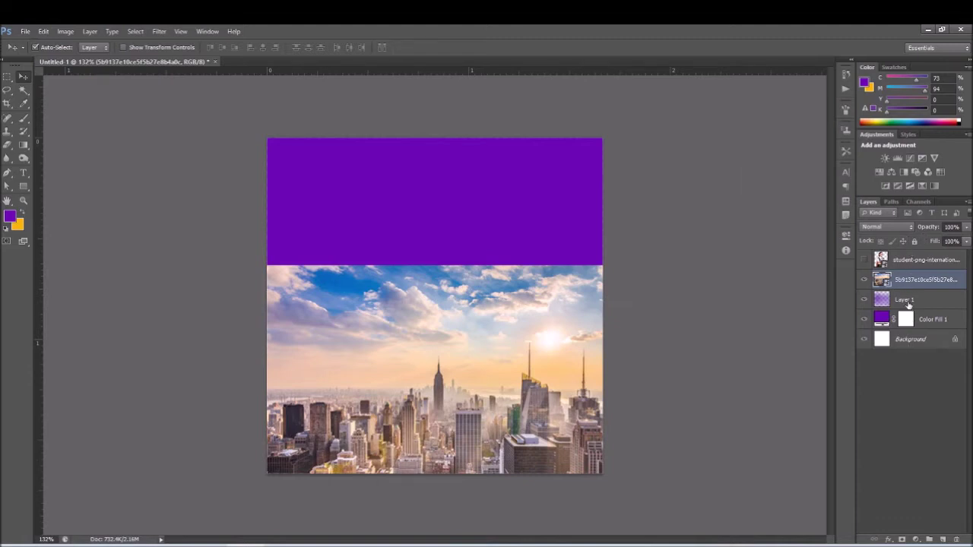
- Reorder the city photo layer beneath Layer 1 and above Color Fill 1 to tint the skyline purple
{"action": "left_click", "coordinate": [864, 282]}
{"action": "left_click", "coordinate": [924, 299]}
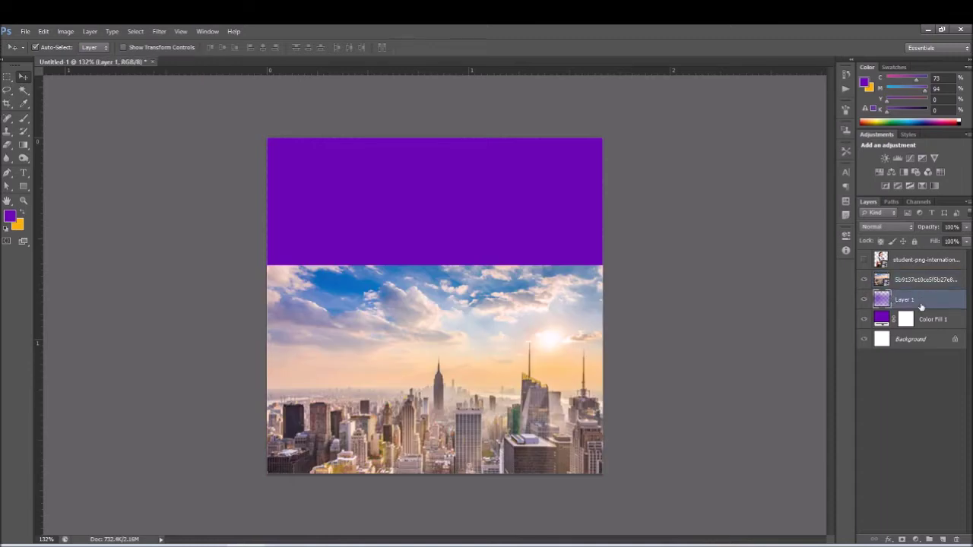
{"action": "left_click", "coordinate": [922, 281]}
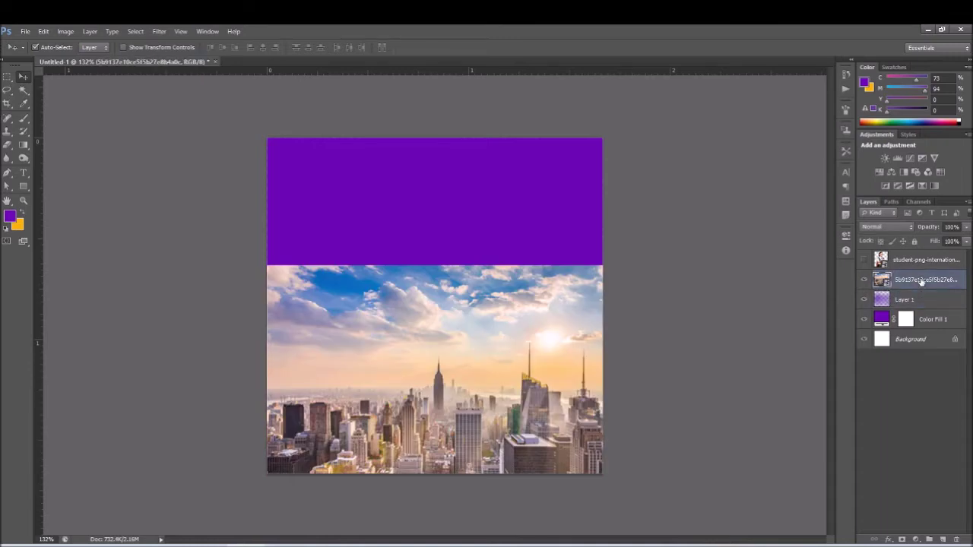
{"action": "mouse_move", "coordinate": [922, 282]}
{"action": "left_mouse_down"}
{"action": "mouse_move", "coordinate": [921, 308]}
{"action": "mouse_move", "coordinate": [918, 282]}
{"action": "left_mouse_up"}
{"action": "left_click_drag", "start_coordinate": [919, 281], "coordinate": [920, 307]}
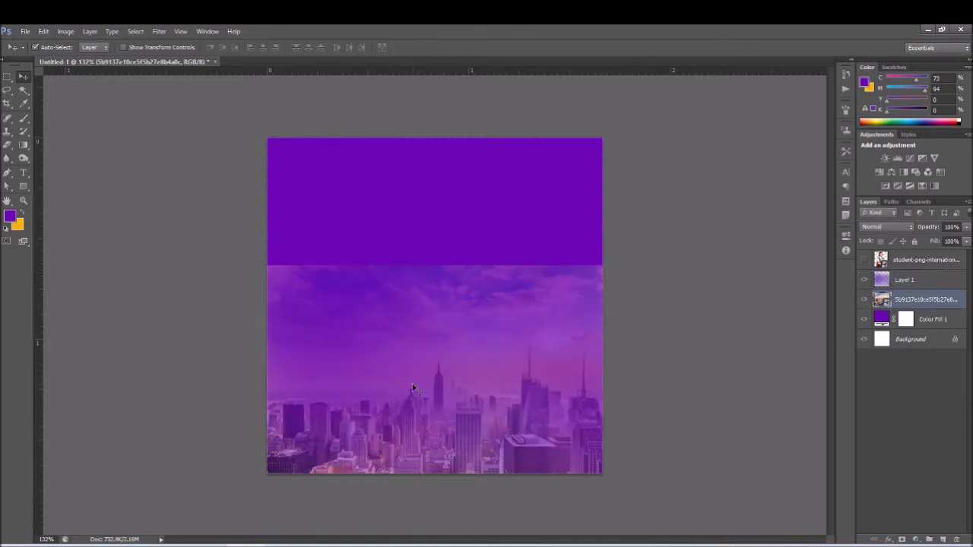
{"action": "left_click", "coordinate": [918, 282]}
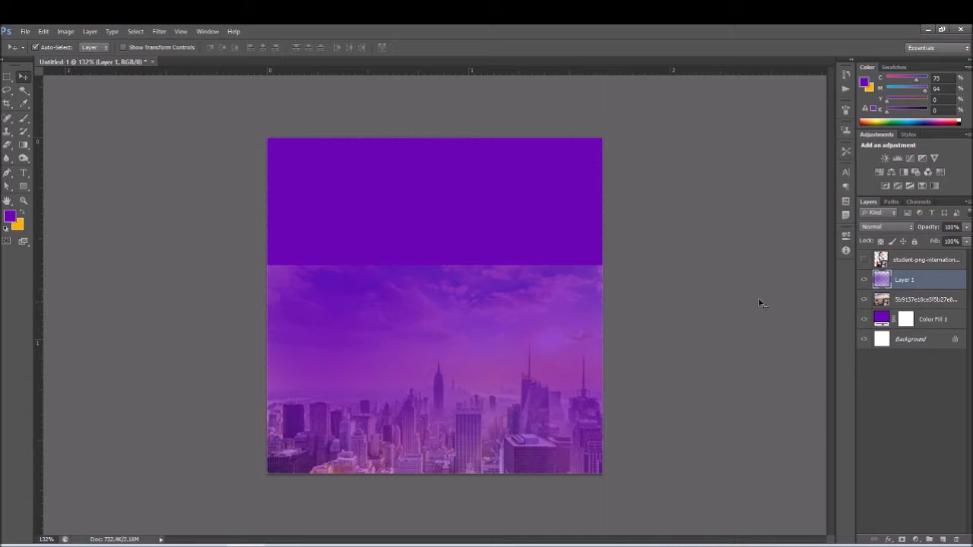
{"action": "left_click", "coordinate": [908, 302]}
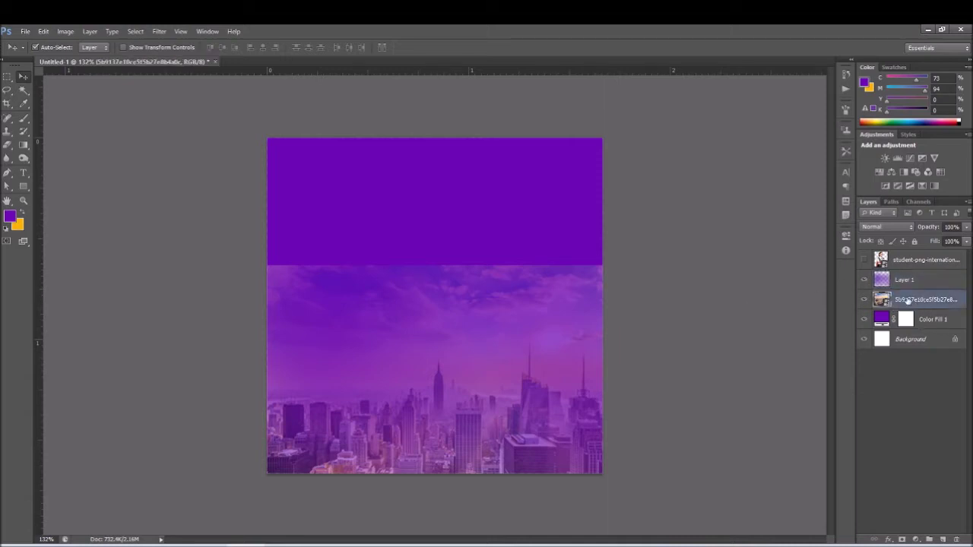
{"action": "left_click_drag", "start_coordinate": [909, 302], "coordinate": [909, 329]}
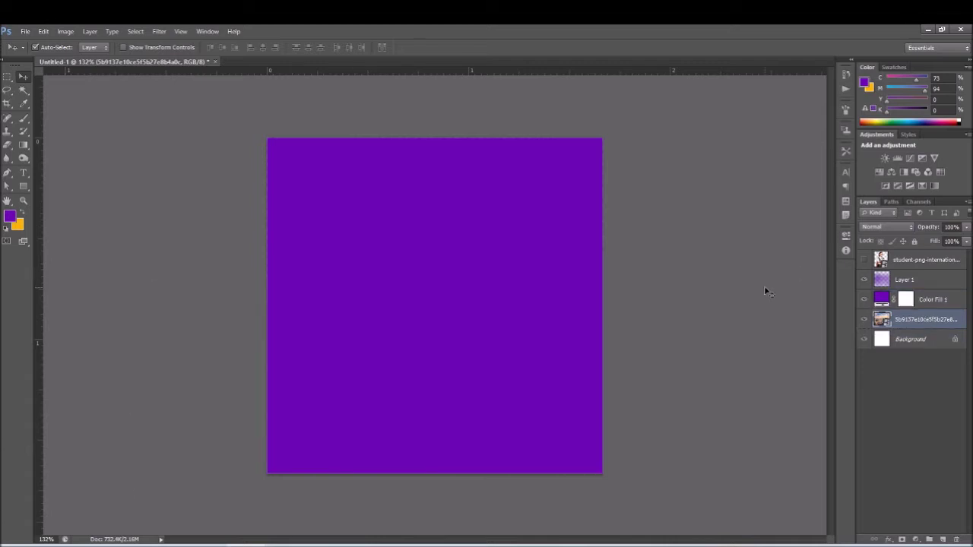
{"action": "left_click_drag", "start_coordinate": [920, 313], "coordinate": [918, 300]}
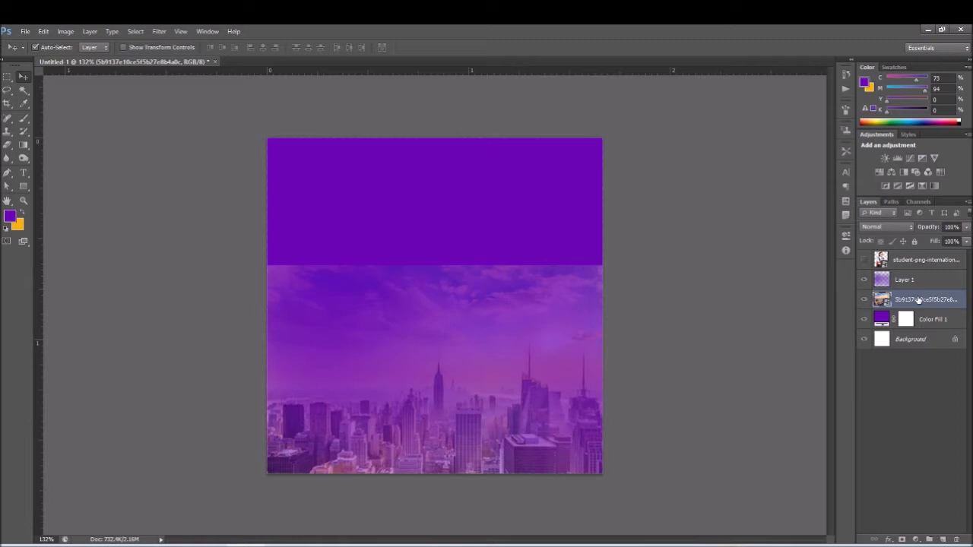
{"action": "mouse_move", "coordinate": [918, 299]}
{"action": "left_mouse_down"}
{"action": "mouse_move", "coordinate": [916, 281]}
{"action": "mouse_move", "coordinate": [914, 318]}
{"action": "left_mouse_up"}
- Toggle the Windows quick-settings panel, bring Google Meet forward, then minimize it again
{"action": "left_click", "coordinate": [954, 545]}
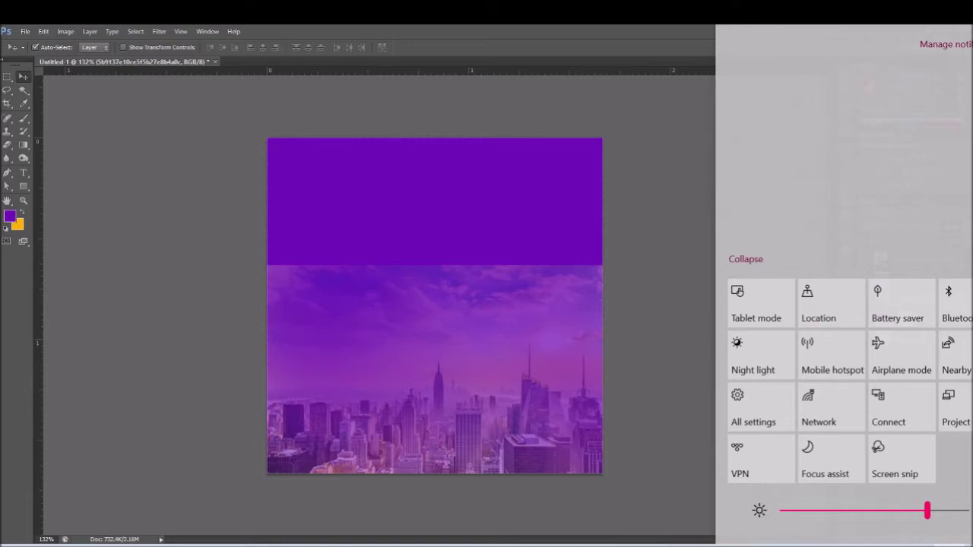
{"action": "left_click", "coordinate": [637, 277]}
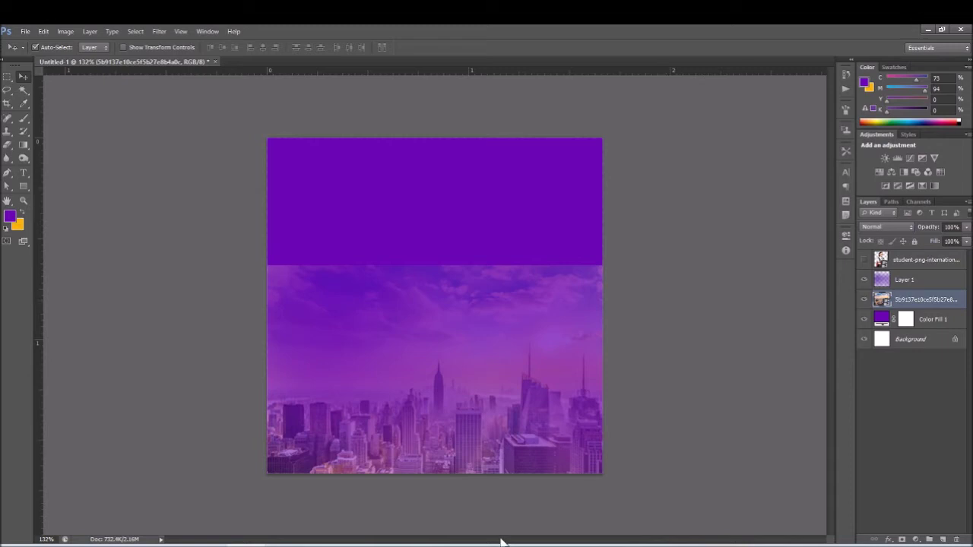
{"action": "left_click", "coordinate": [407, 542]}
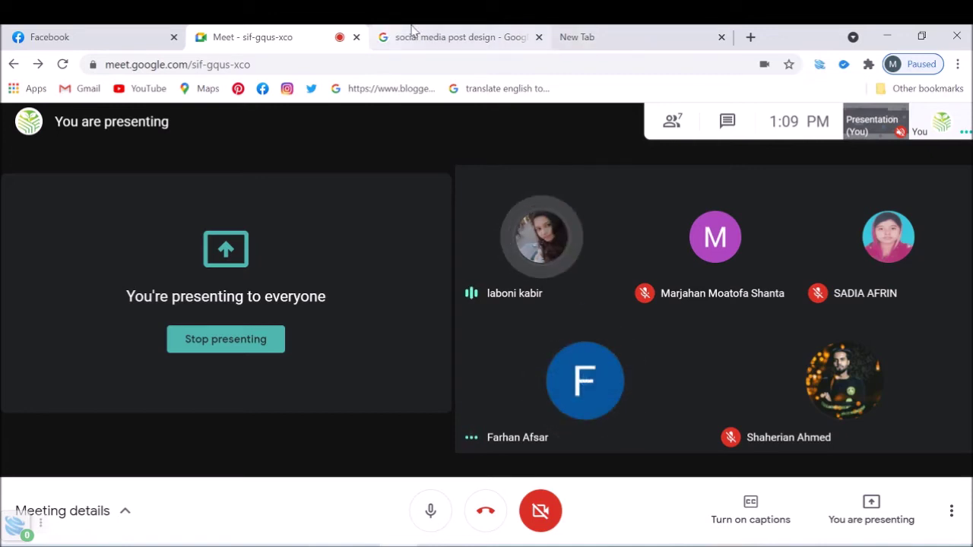
{"action": "left_click", "coordinate": [887, 36]}
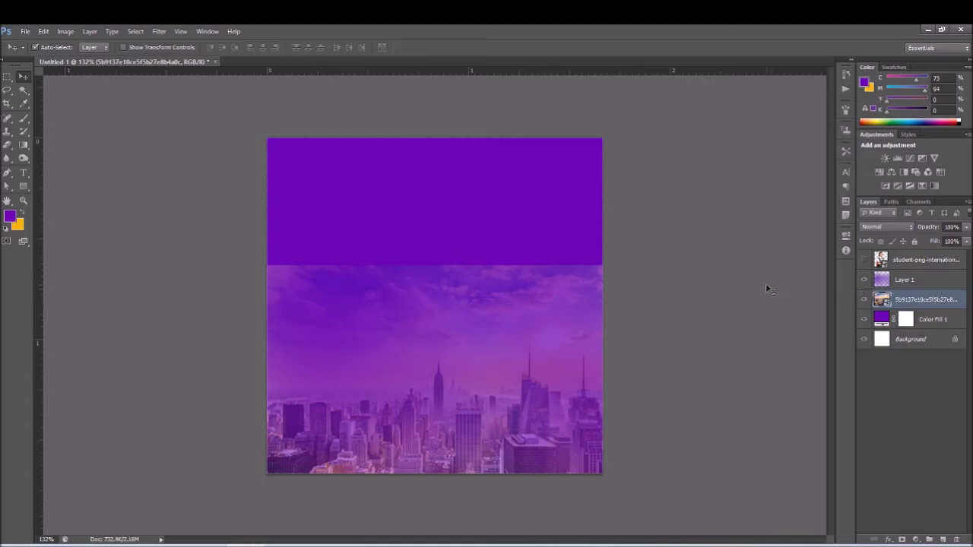
- Add a layer mask to the city photo and start brushing out the top clouds
{"action": "left_click", "coordinate": [864, 300]}
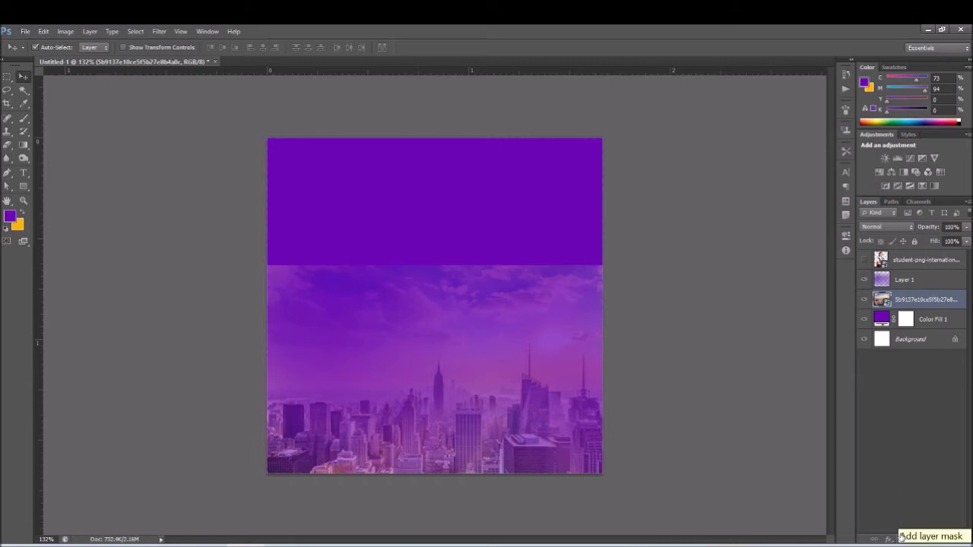
{"action": "left_click", "coordinate": [902, 538]}
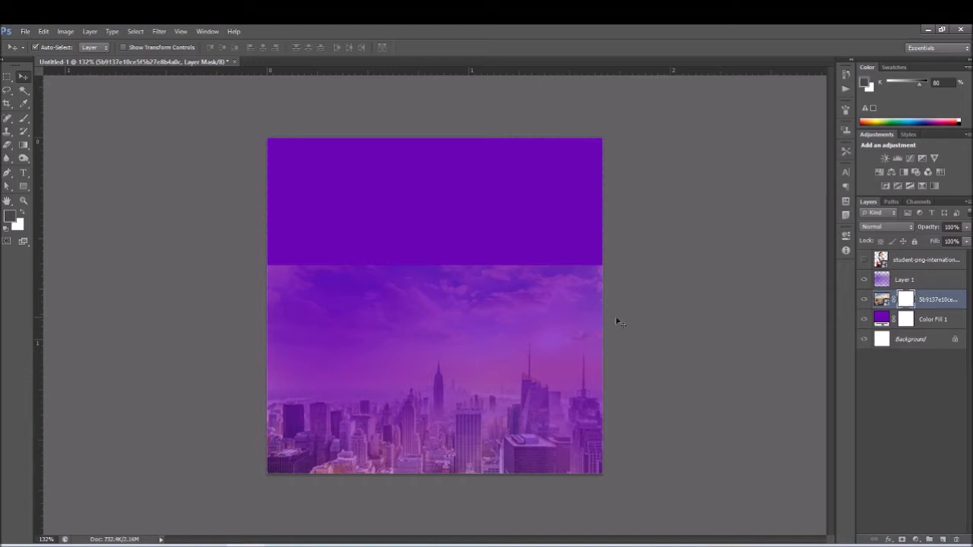
{"action": "left_click", "coordinate": [28, 115]}
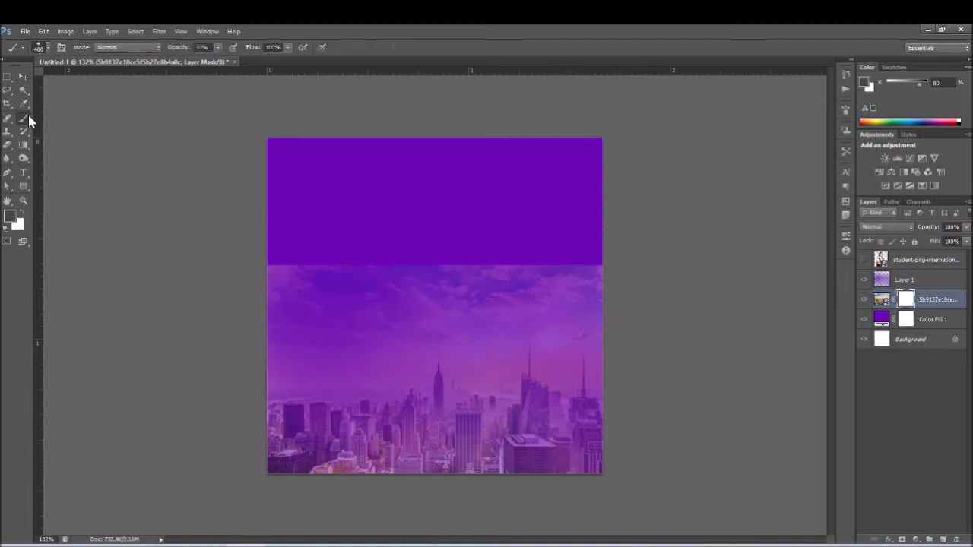
{"action": "left_click_drag", "start_coordinate": [528, 213], "coordinate": [495, 217]}
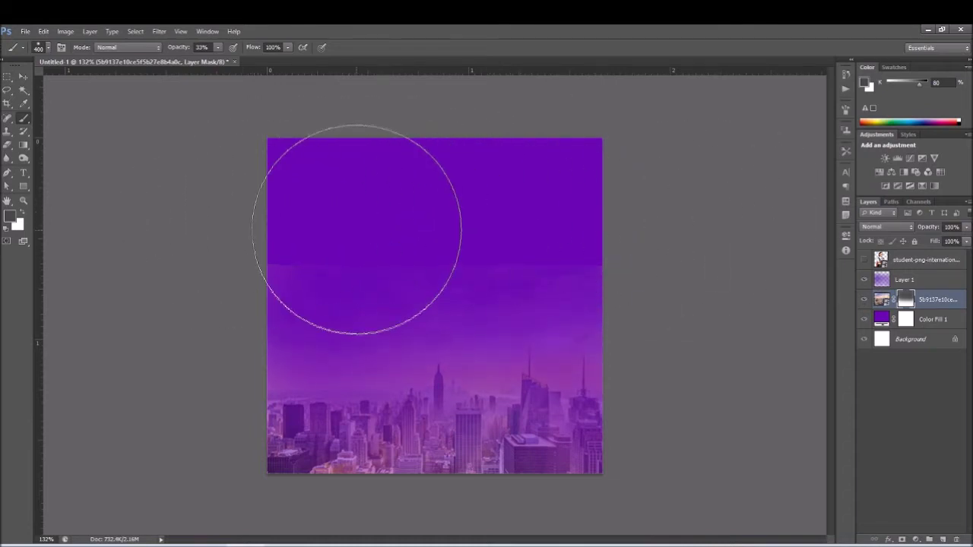
{"action": "key", "text": "bracketleft"}
{"action": "key", "text": "bracketleft"}
{"action": "key", "text": "bracketleft"}
{"action": "key", "text": "bracketleft"}
{"action": "key", "text": "bracketleft"}
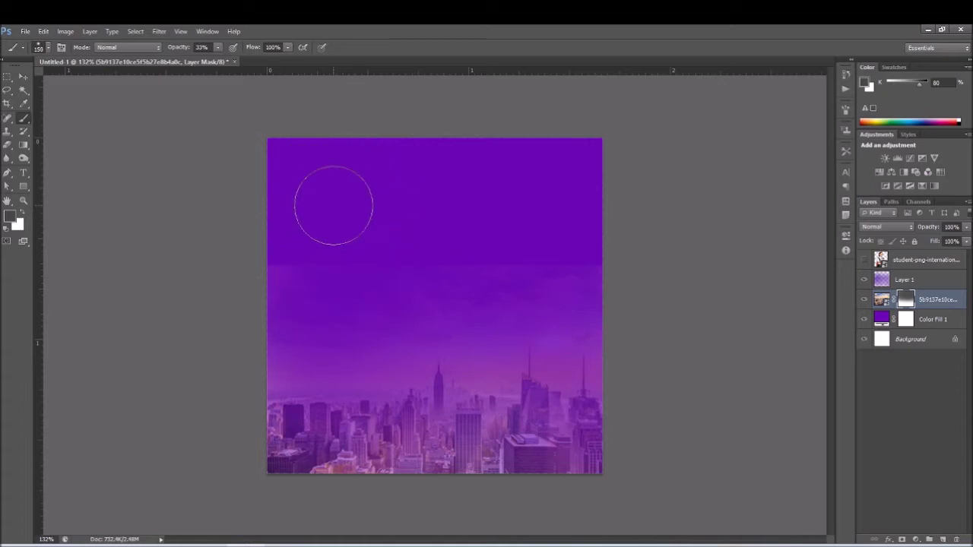
- Paint the mask with a 150 px brush so the upper sky fades softly into purple
{"action": "mouse_move", "coordinate": [277, 228]}
{"action": "left_mouse_down"}
{"action": "mouse_move", "coordinate": [314, 200]}
{"action": "mouse_move", "coordinate": [552, 254]}
{"action": "mouse_move", "coordinate": [588, 246]}
{"action": "mouse_move", "coordinate": [529, 242]}
{"action": "mouse_move", "coordinate": [380, 300]}
{"action": "mouse_move", "coordinate": [289, 251]}
{"action": "left_mouse_up"}
{"action": "left_click_drag", "start_coordinate": [515, 266], "coordinate": [604, 304]}
{"action": "mouse_move", "coordinate": [486, 242]}
{"action": "left_mouse_down"}
{"action": "mouse_move", "coordinate": [446, 260]}
{"action": "mouse_move", "coordinate": [510, 256]}
{"action": "mouse_move", "coordinate": [447, 244]}
{"action": "left_mouse_up"}
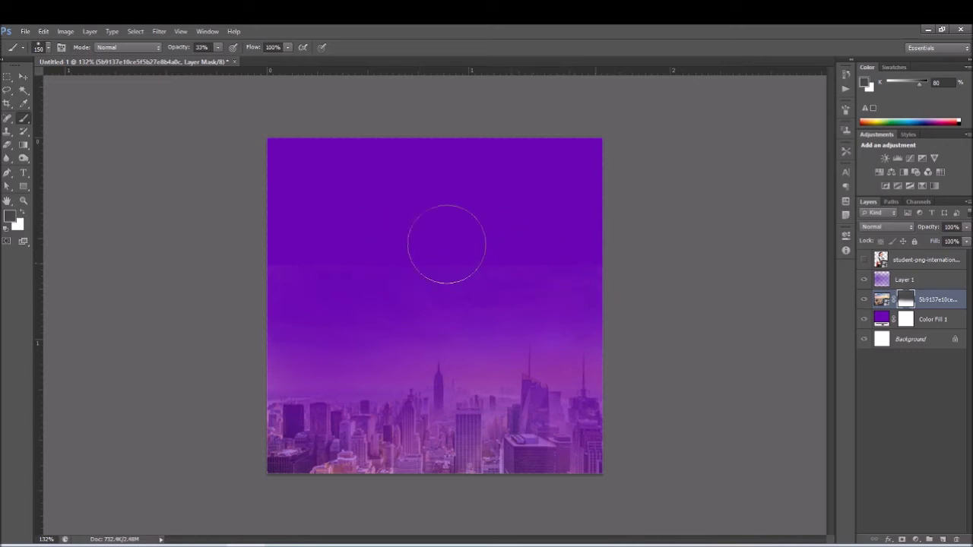
{"action": "mouse_move", "coordinate": [271, 322]}
{"action": "left_mouse_down"}
{"action": "mouse_move", "coordinate": [313, 258]}
{"action": "mouse_move", "coordinate": [431, 229]}
{"action": "mouse_move", "coordinate": [600, 220]}
{"action": "mouse_move", "coordinate": [315, 205]}
{"action": "mouse_move", "coordinate": [230, 289]}
{"action": "mouse_move", "coordinate": [278, 464]}
{"action": "left_mouse_up"}
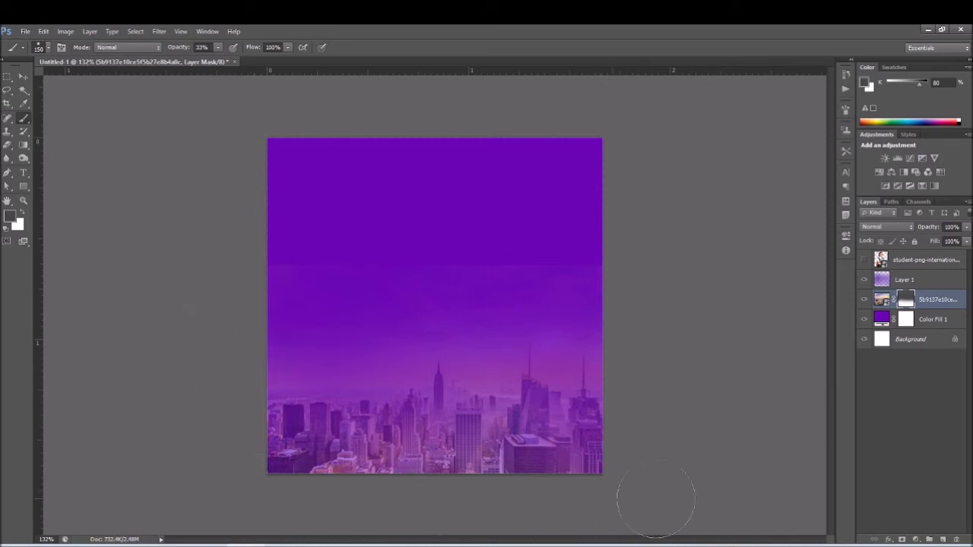
{"action": "mouse_move", "coordinate": [325, 245]}
{"action": "left_mouse_down"}
{"action": "mouse_move", "coordinate": [586, 235]}
{"action": "mouse_move", "coordinate": [371, 244]}
{"action": "left_mouse_up"}
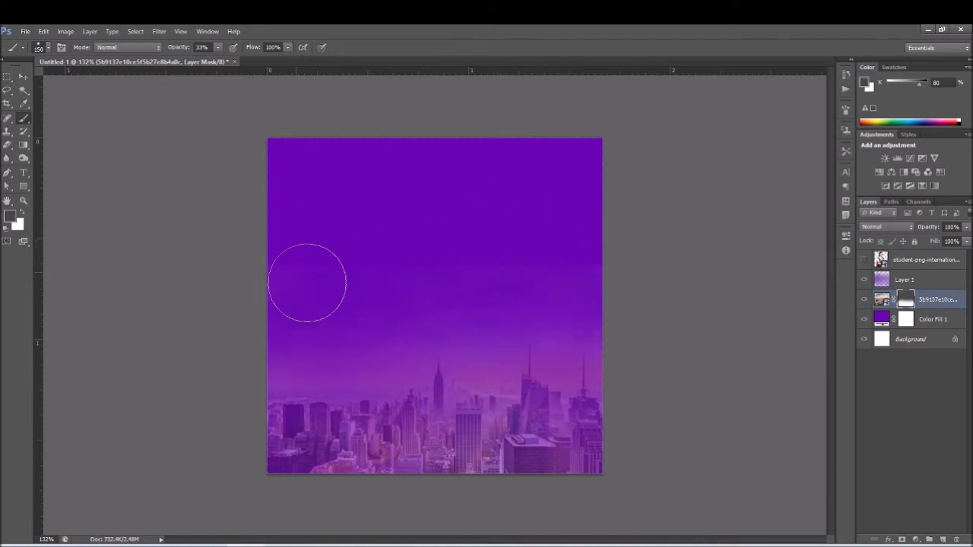
{"action": "left_click", "coordinate": [24, 77]}
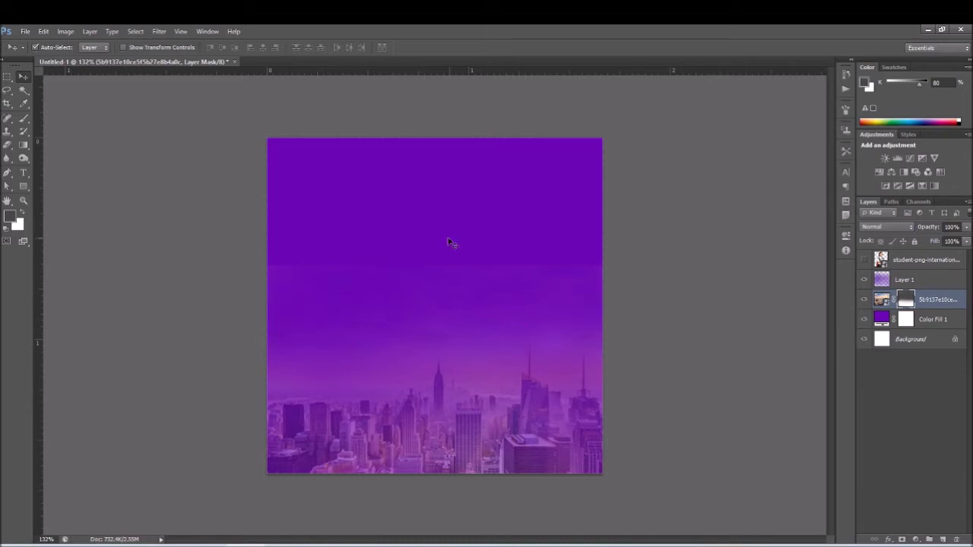
{"action": "left_click", "coordinate": [24, 120]}
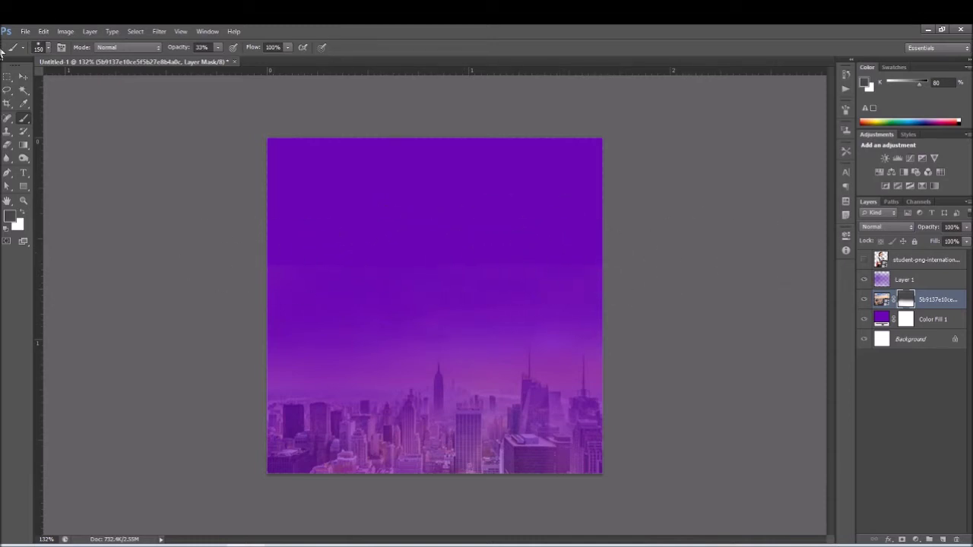
{"action": "left_click", "coordinate": [23, 77]}
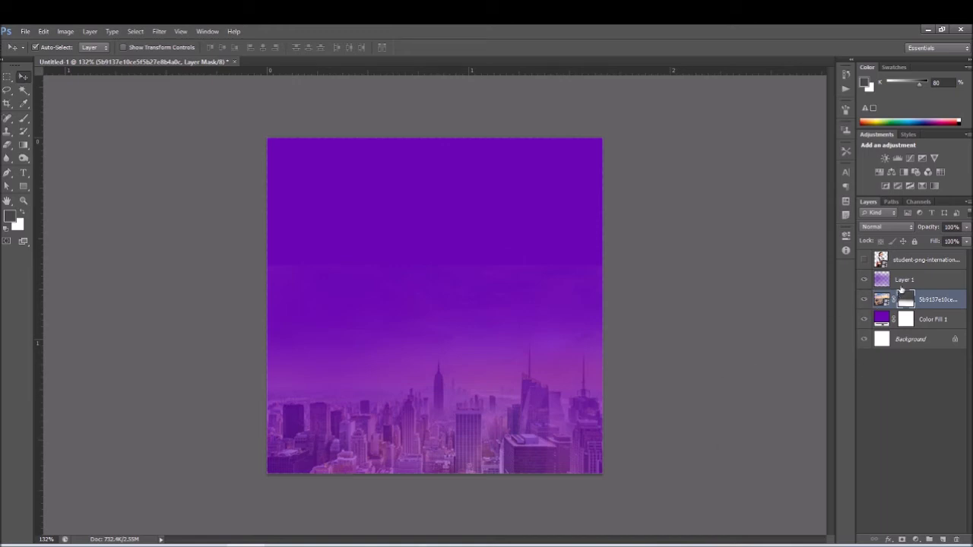
{"action": "left_click", "coordinate": [914, 261]}
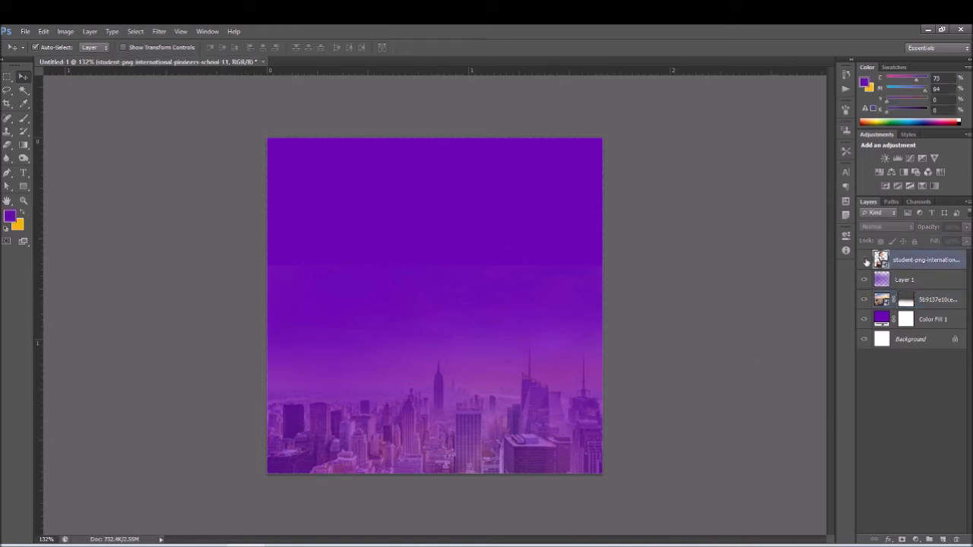
- Show the student cutout layer and nudge it slightly lower
{"action": "left_click", "coordinate": [863, 259]}
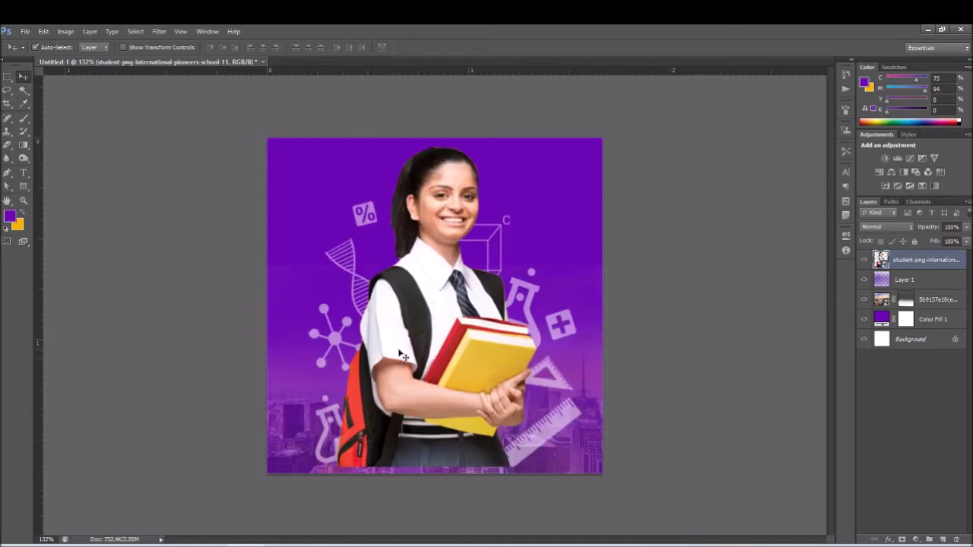
{"action": "mouse_move", "coordinate": [426, 339]}
{"action": "left_mouse_down"}
{"action": "mouse_move", "coordinate": [425, 359]}
{"action": "mouse_move", "coordinate": [425, 346]}
{"action": "left_mouse_up"}
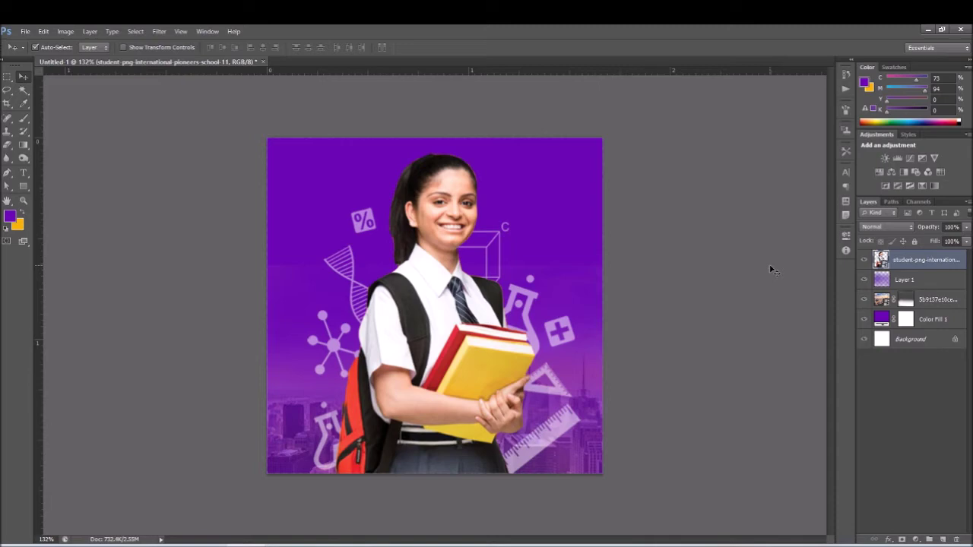
{"action": "scroll", "coordinate": [283, 233], "scroll_direction": "up", "scroll_amount": 2}
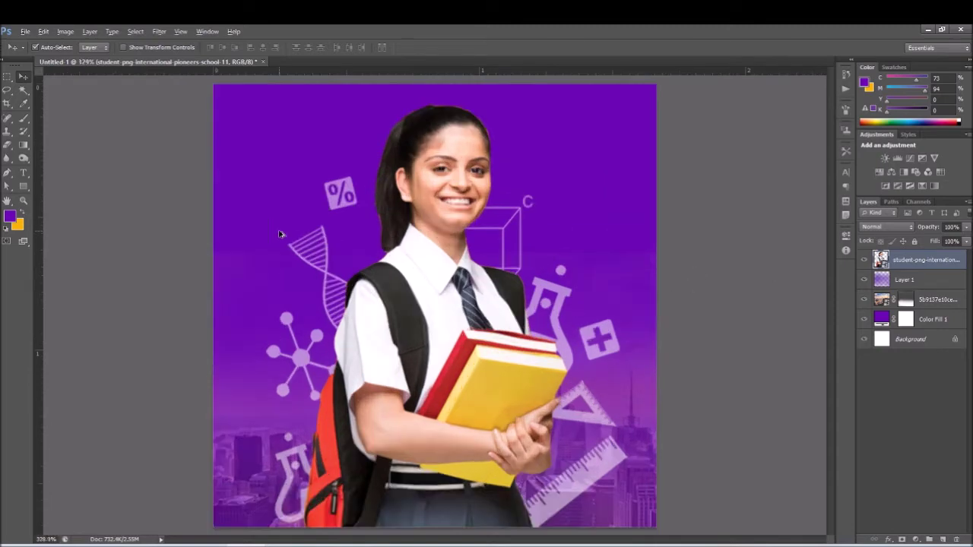
{"action": "scroll", "coordinate": [303, 237], "scroll_direction": "up", "scroll_amount": 3}
{"action": "scroll", "coordinate": [388, 190], "scroll_direction": "down", "scroll_amount": 2}
{"action": "scroll", "coordinate": [380, 213], "scroll_direction": "down", "scroll_amount": 1}
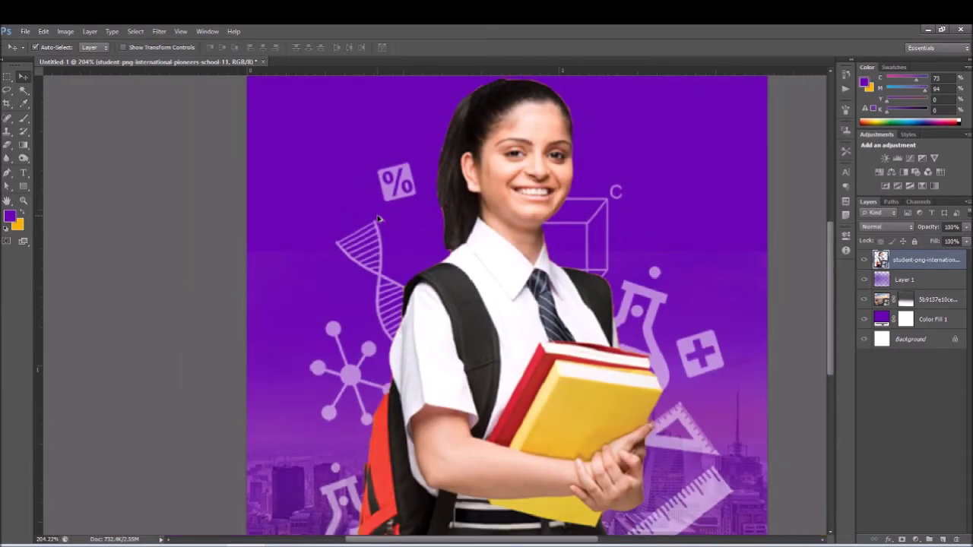
{"action": "scroll", "coordinate": [378, 219], "scroll_direction": "down", "scroll_amount": 1}
{"action": "scroll", "coordinate": [378, 219], "scroll_direction": "up", "scroll_amount": 3}
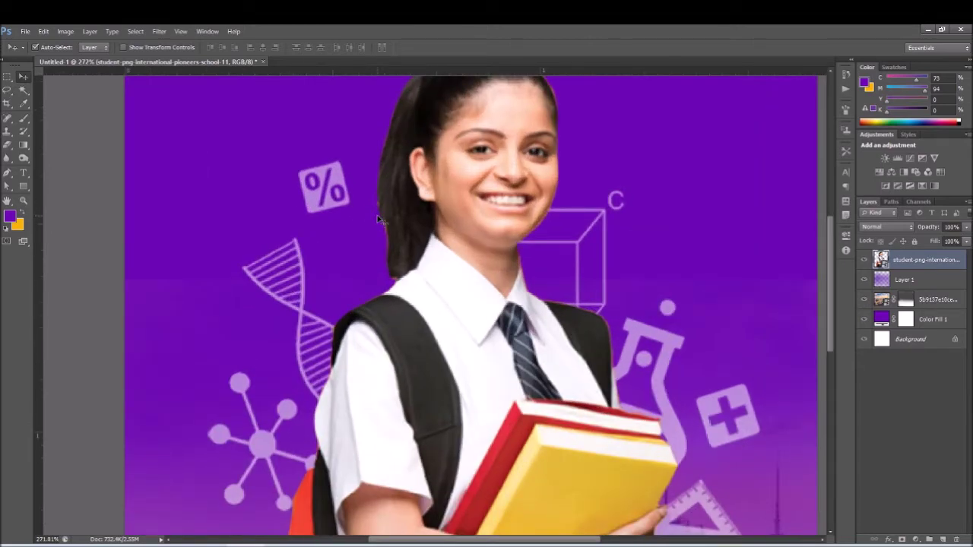
{"action": "scroll", "coordinate": [377, 215], "scroll_direction": "down", "scroll_amount": 3}
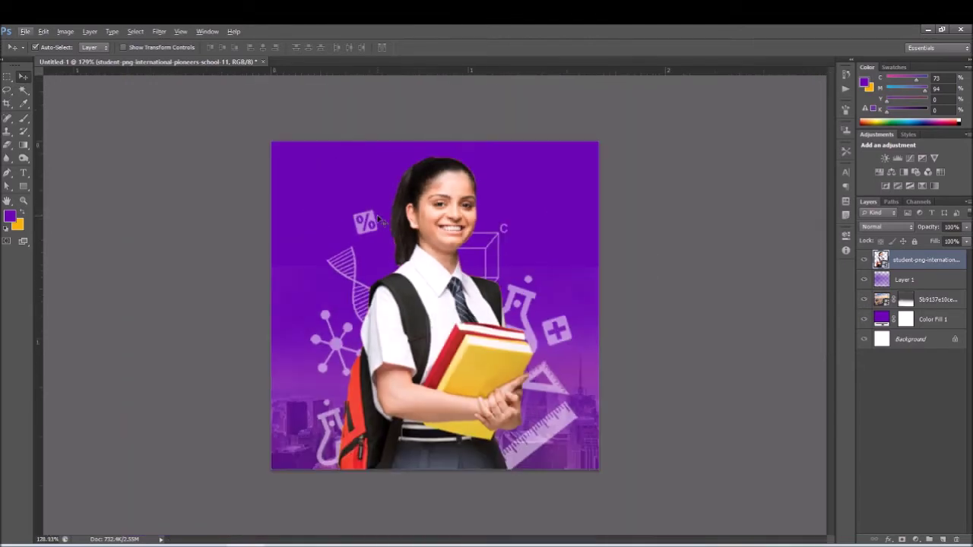
- Free-transform the student cutout smaller and move it to the bottom-left
{"action": "key", "text": "ctrl+t"}
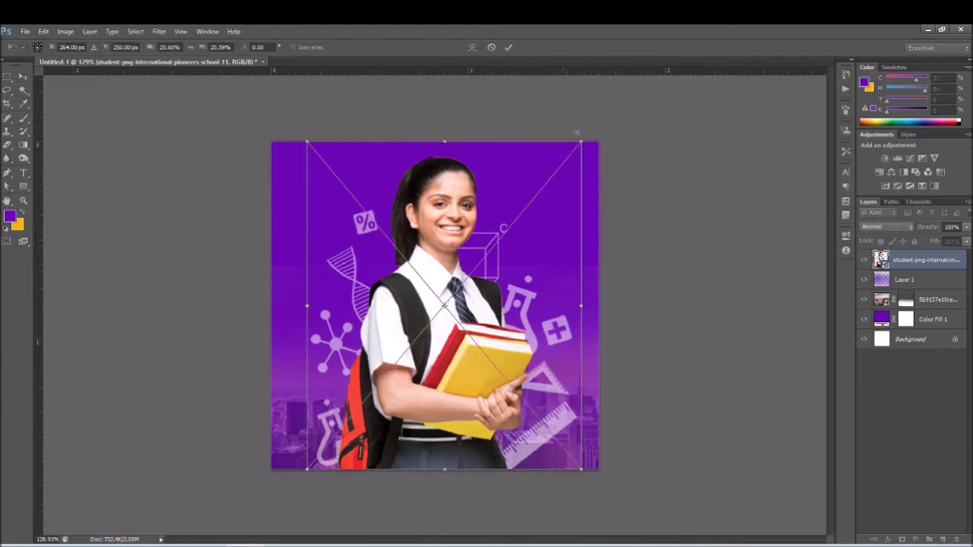
{"action": "left_click_drag", "start_coordinate": [582, 143], "coordinate": [461, 285]}
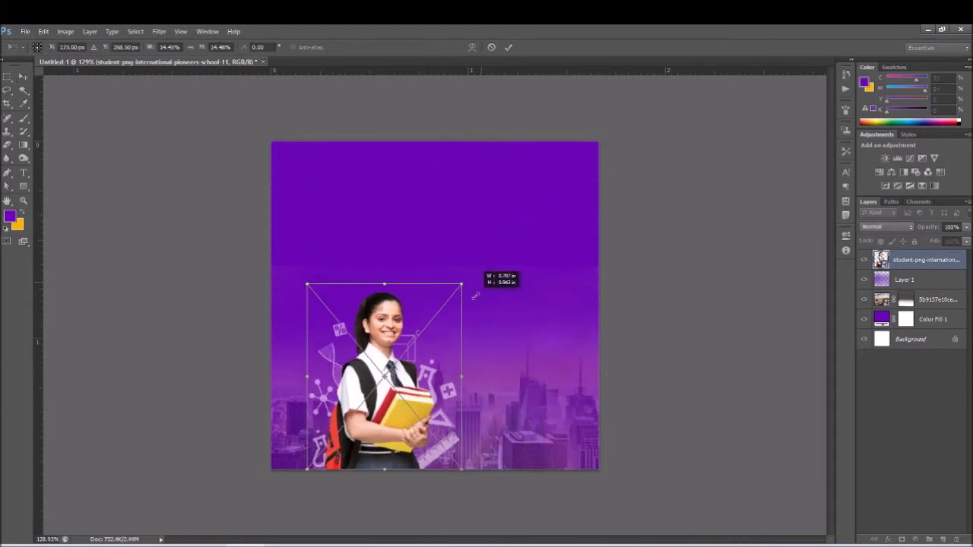
{"action": "left_click_drag", "start_coordinate": [383, 392], "coordinate": [352, 392]}
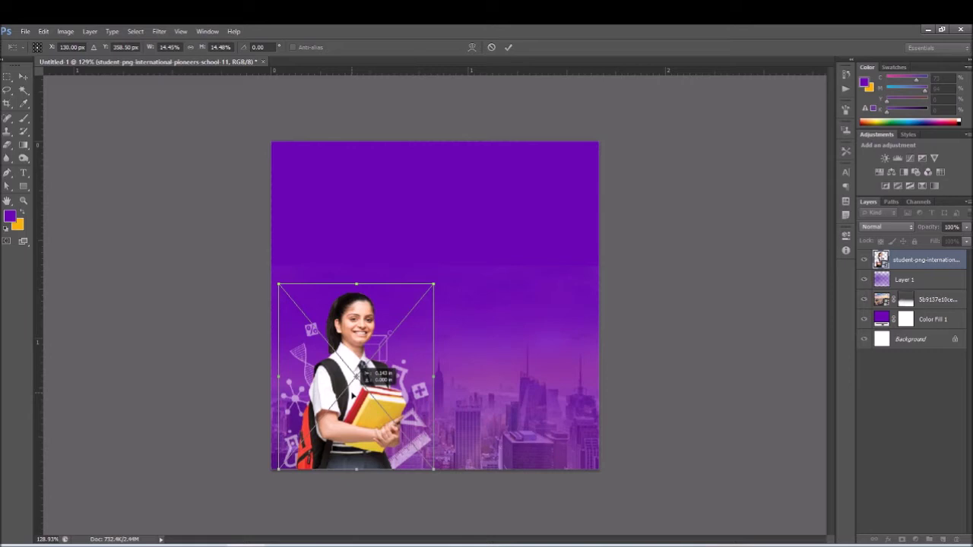
{"action": "left_click", "coordinate": [508, 47]}
{"action": "scroll", "coordinate": [417, 312], "scroll_direction": "down", "scroll_amount": 1}
{"action": "scroll", "coordinate": [416, 312], "scroll_direction": "up", "scroll_amount": 1}
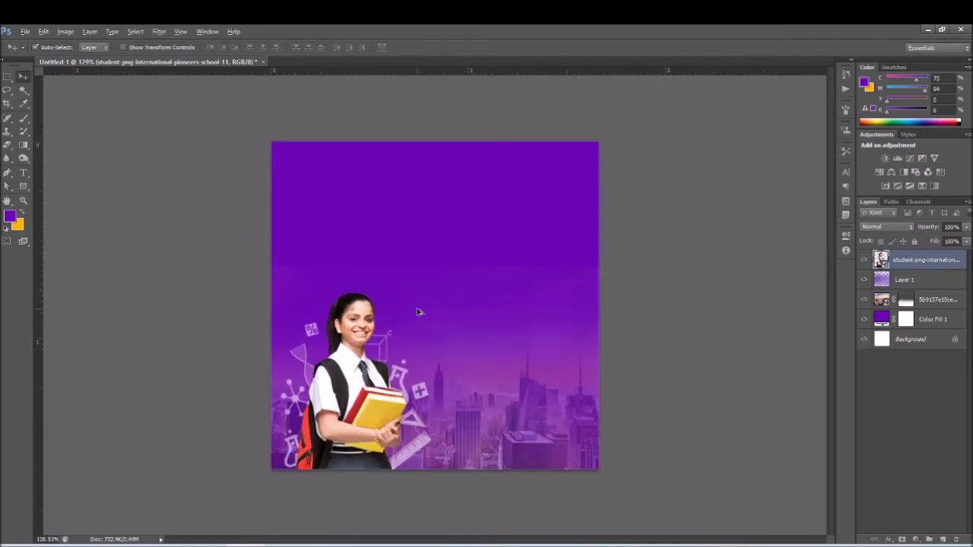
{"action": "scroll", "coordinate": [416, 312], "scroll_direction": "up", "scroll_amount": 2}
{"action": "key", "text": "alt"}
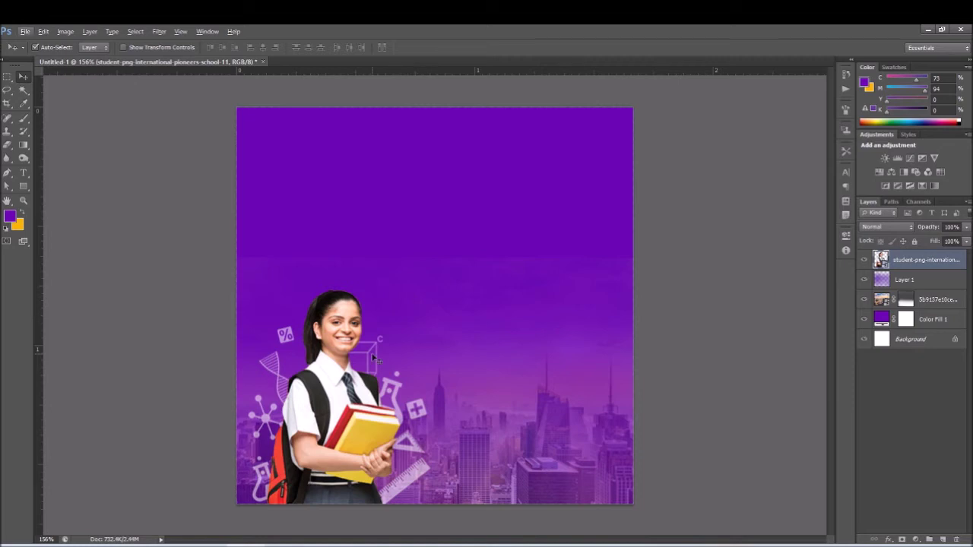
- Rescale the student cutout a little larger with Free Transform
{"action": "key", "text": "ctrl+t"}
{"action": "mouse_move", "coordinate": [435, 279]}
{"action": "left_mouse_down"}
{"action": "mouse_move", "coordinate": [445, 281]}
{"action": "mouse_move", "coordinate": [461, 245]}
{"action": "left_mouse_up"}
{"action": "left_click", "coordinate": [511, 48]}
{"action": "scroll", "coordinate": [495, 267], "scroll_direction": "down", "scroll_amount": 3}
{"action": "scroll", "coordinate": [498, 270], "scroll_direction": "up", "scroll_amount": 2}
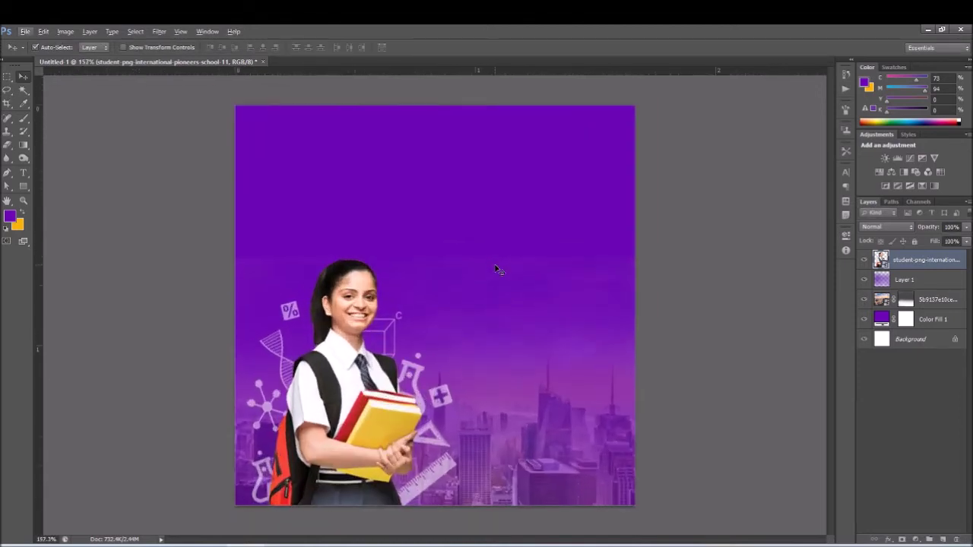
{"action": "key", "text": "ctrl+t"}
{"action": "left_click_drag", "start_coordinate": [461, 250], "coordinate": [467, 235]}
- Commit the student resize and group student, Layer 1, skyline and Color Fill 1 into Group 1
{"action": "left_click", "coordinate": [509, 47]}
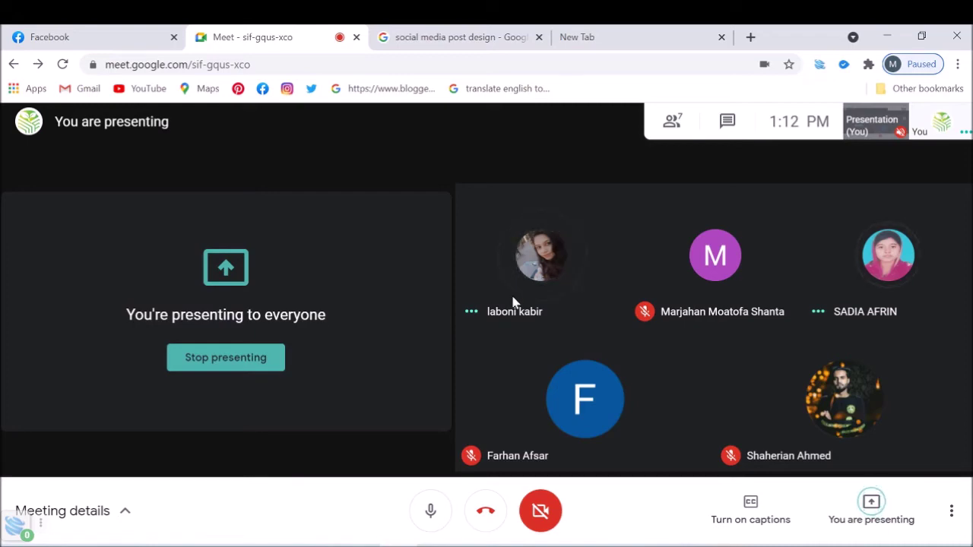
{"action": "left_click", "coordinate": [886, 37]}
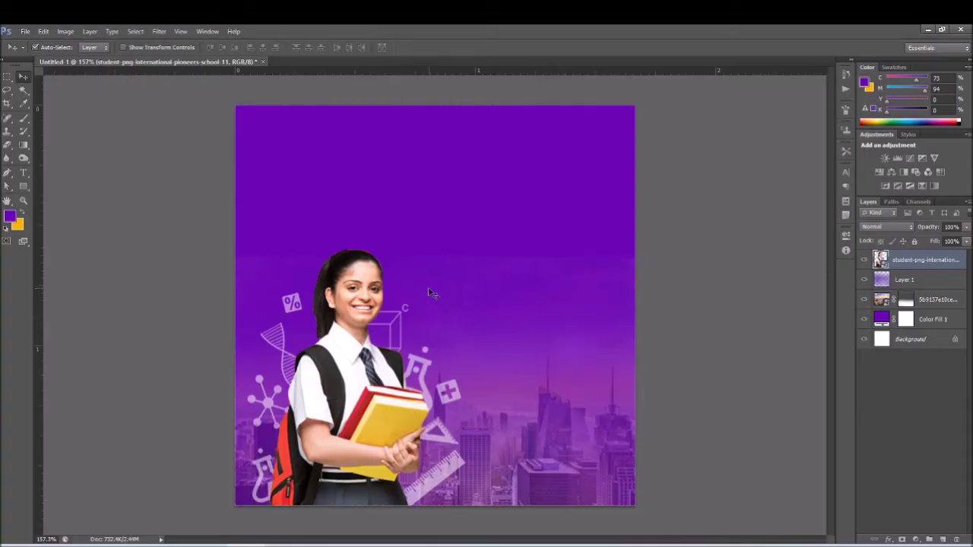
{"action": "scroll", "coordinate": [430, 292], "scroll_direction": "down", "scroll_amount": 1}
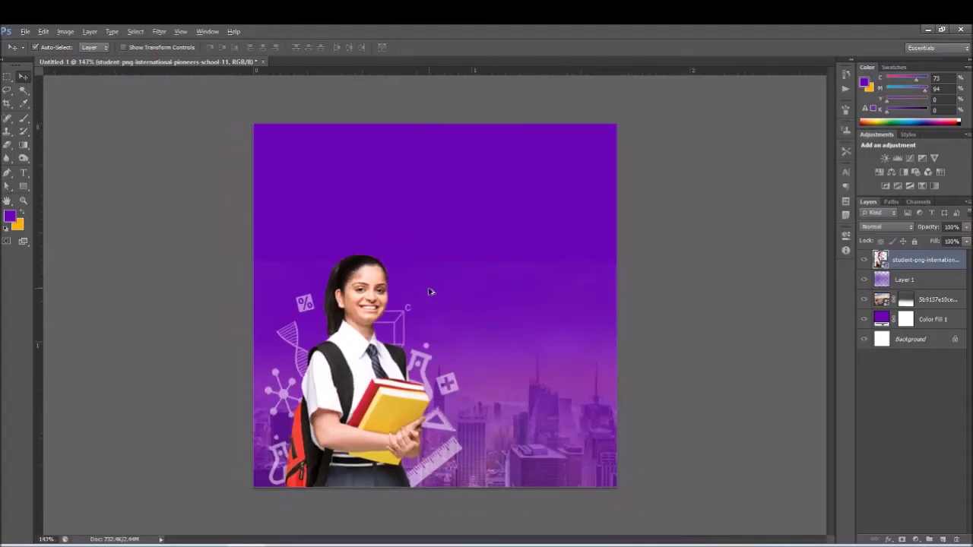
{"action": "left_click", "coordinate": [936, 320], "text": "ctrl"}
{"action": "left_click", "coordinate": [930, 282], "text": "ctrl"}
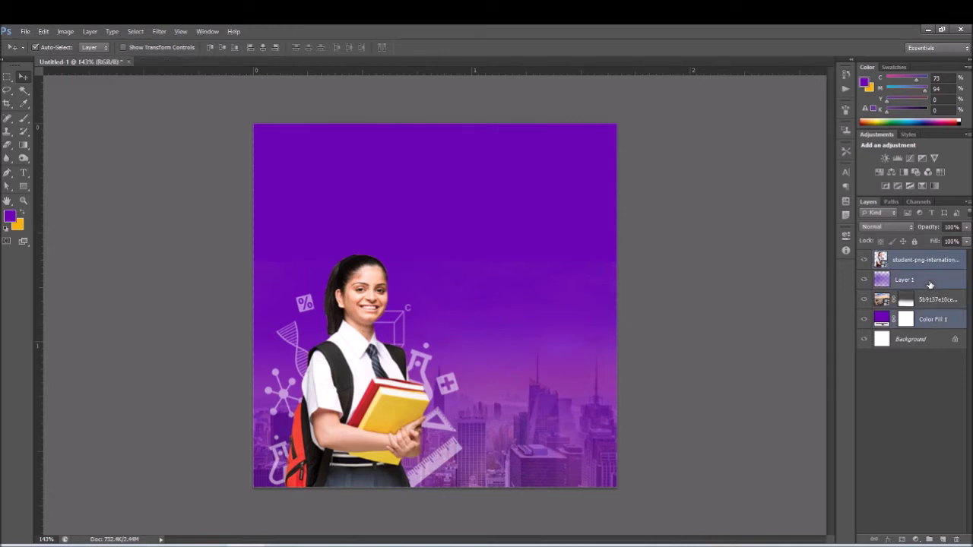
{"action": "left_click", "coordinate": [930, 302], "text": "ctrl"}
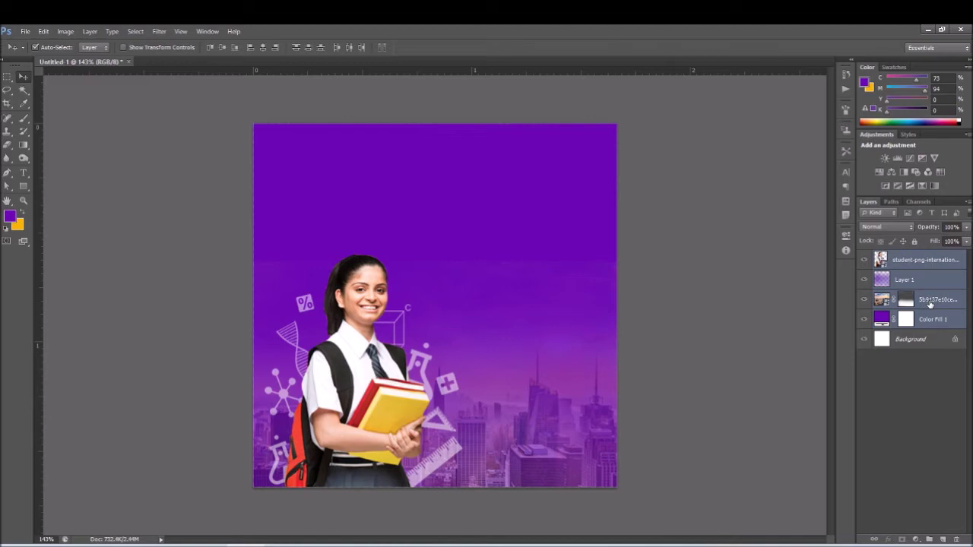
{"action": "key", "text": "ctrl+g"}
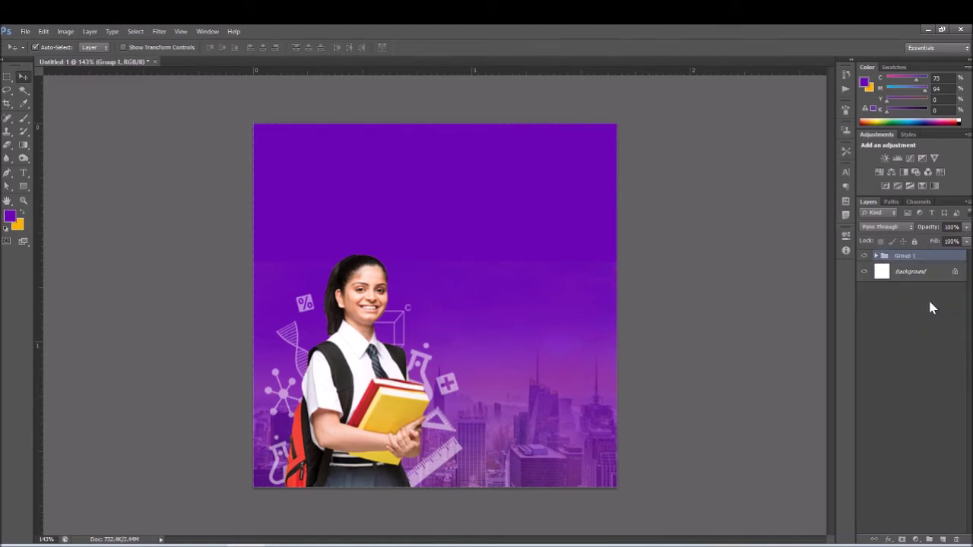
- Toggle Group 1's visibility to check its contents, then select Group 1
{"action": "left_click", "coordinate": [865, 256]}
{"action": "left_click", "coordinate": [901, 366]}
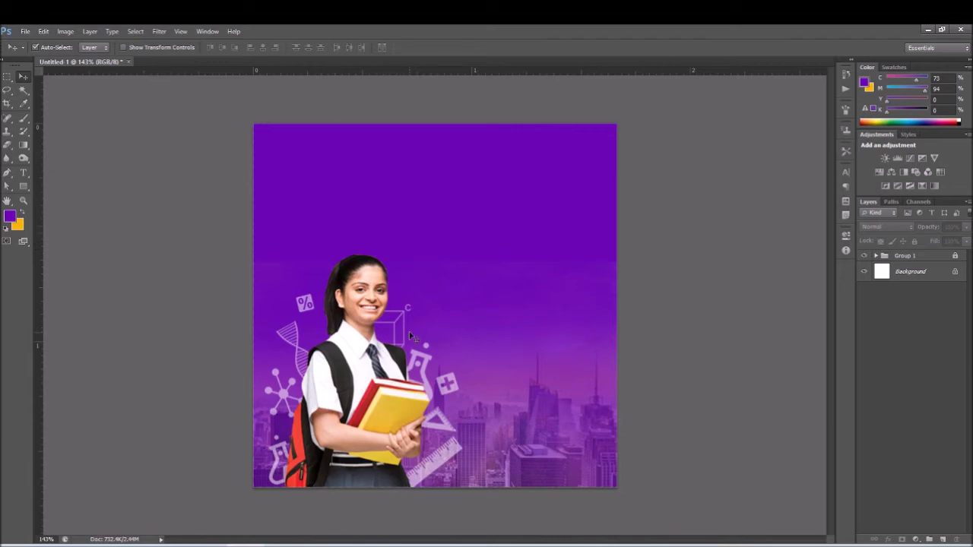
{"action": "key", "text": "alt+Tab"}
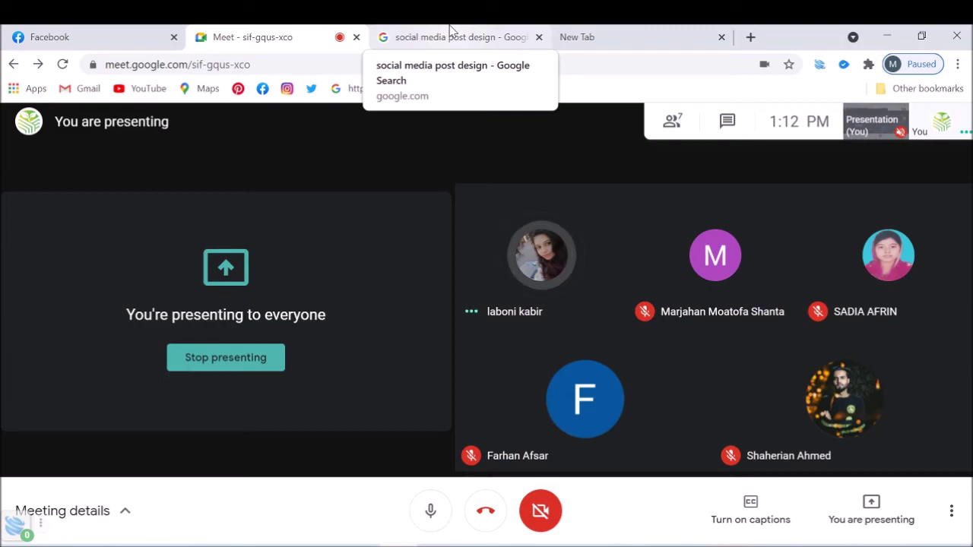
{"action": "left_click", "coordinate": [882, 34]}
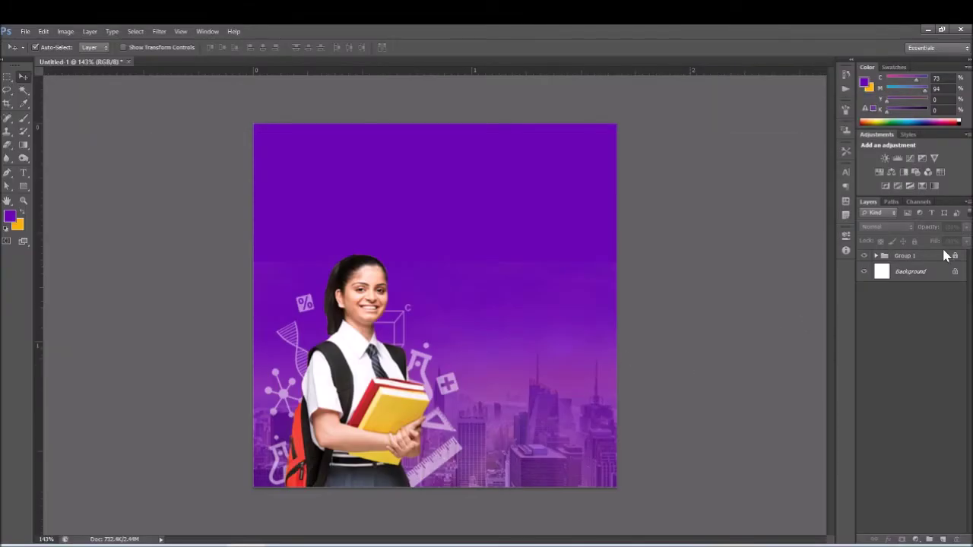
{"action": "left_click", "coordinate": [917, 255]}
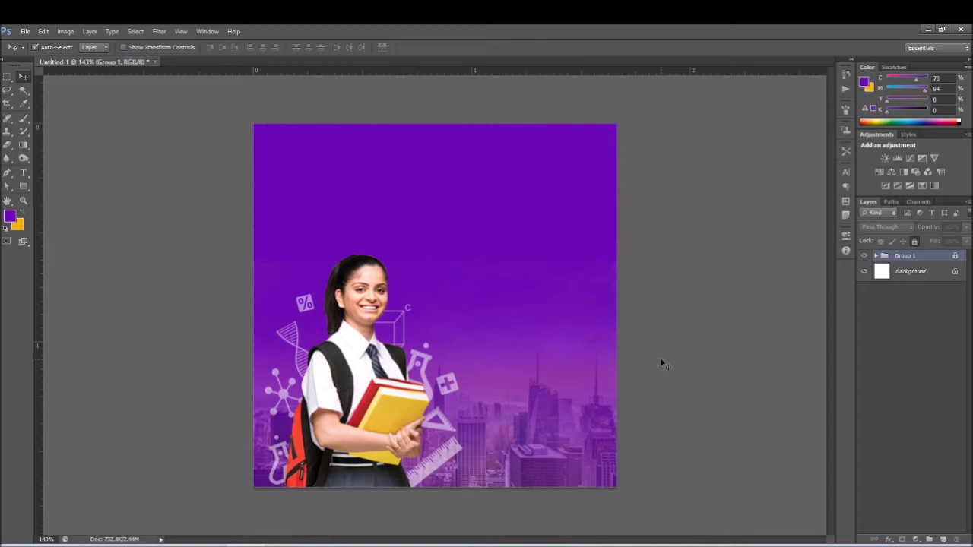
{"action": "scroll", "coordinate": [437, 317], "scroll_direction": "up", "scroll_amount": 2}
{"action": "scroll", "coordinate": [437, 316], "scroll_direction": "down", "scroll_amount": 1}
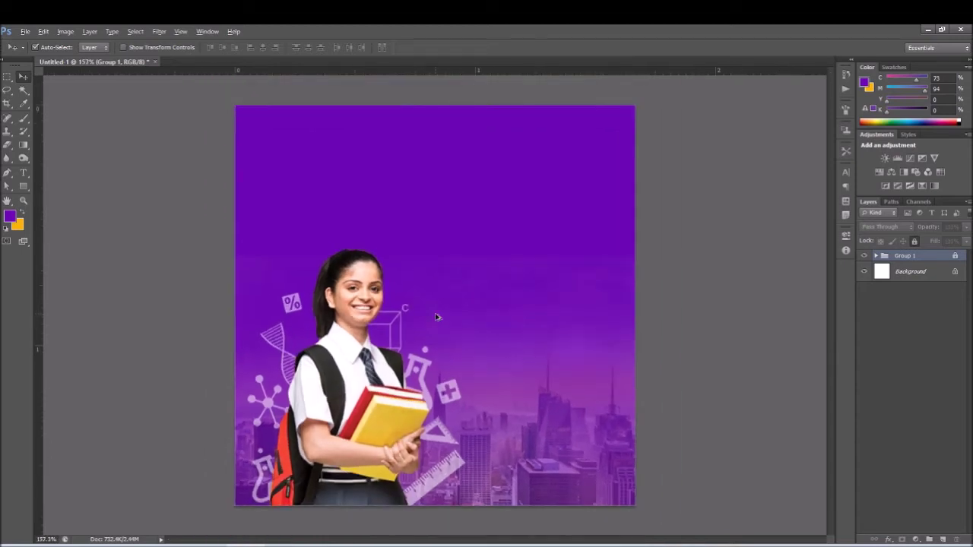
{"action": "scroll", "coordinate": [436, 316], "scroll_direction": "up", "scroll_amount": 1}
{"action": "scroll", "coordinate": [437, 316], "scroll_direction": "down", "scroll_amount": 1}
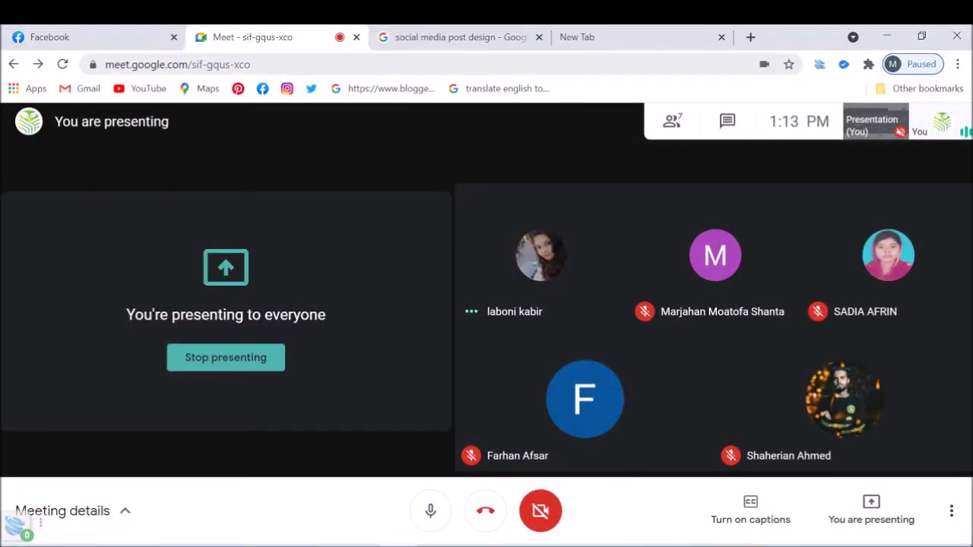
- Review the Study UK reference post in the image results, then return to Photoshop
{"action": "left_click", "coordinate": [457, 36]}
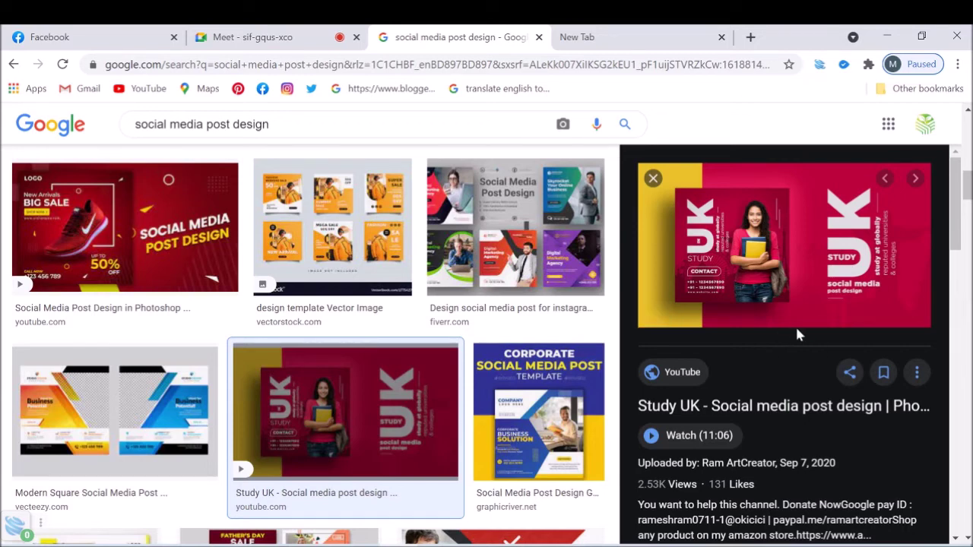
{"action": "left_click", "coordinate": [886, 37]}
{"action": "left_click", "coordinate": [23, 172]}
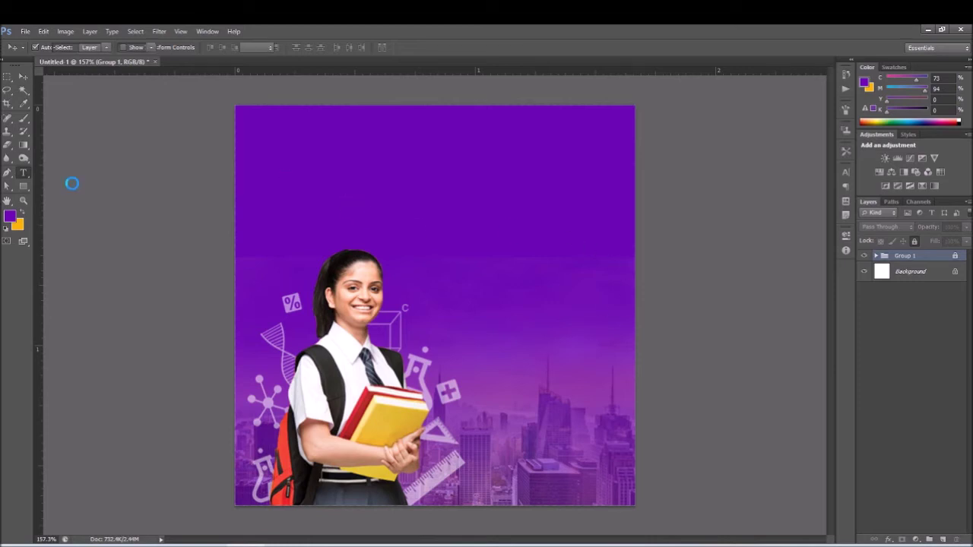
- Add a white 'UK' text layer in Montserrat Bold and raise its size to 35.36 pt
{"action": "right_click", "coordinate": [23, 173]}
{"action": "left_click", "coordinate": [81, 175]}
{"action": "left_click", "coordinate": [424, 157]}
{"action": "type", "text": "UK"}
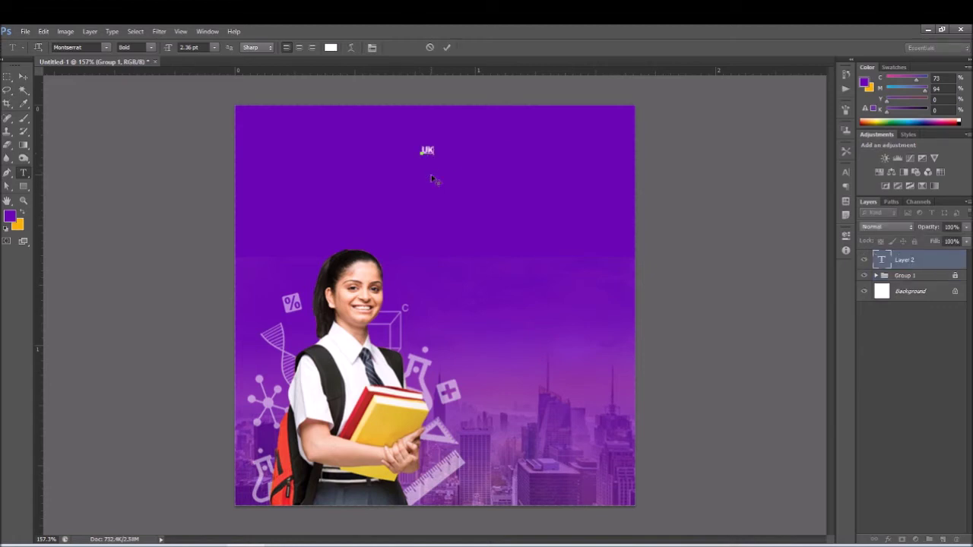
{"action": "key", "text": "ctrl+a"}
{"action": "left_click", "coordinate": [372, 47]}
{"action": "left_click", "coordinate": [749, 194]}
{"action": "key", "text": "Up"}
{"action": "key", "text": "Up"}
{"action": "key", "text": "Up"}
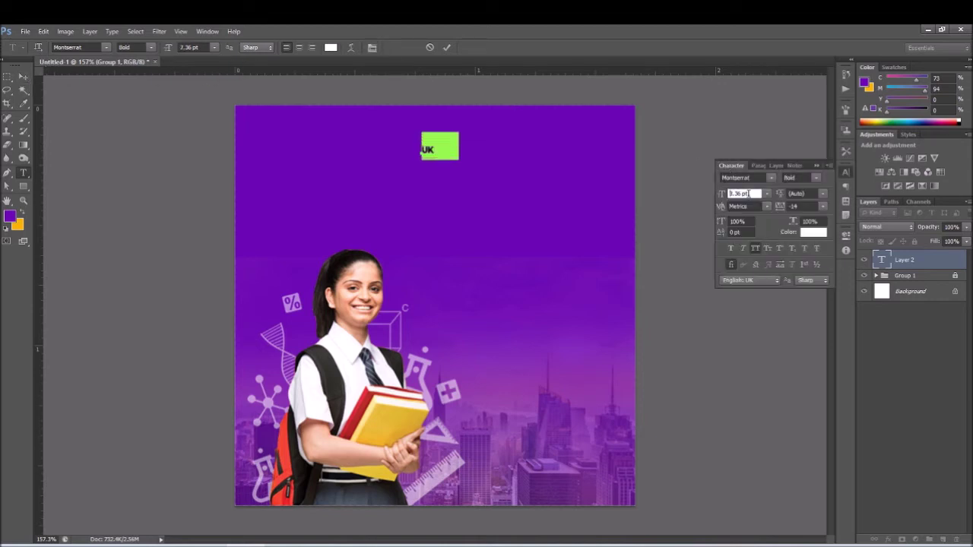
{"action": "key", "text": "Up"}
{"action": "key", "text": "Up"}
{"action": "key", "text": "Up"}
{"action": "key", "text": "Up"}
{"action": "key", "text": "Up"}
{"action": "key", "text": "Up"}
{"action": "key", "text": "Up"}
{"action": "key", "text": "Up"}
{"action": "key", "text": "Up"}
{"action": "key", "text": "Up"}
{"action": "key", "text": "Up"}
{"action": "key", "text": "Up"}
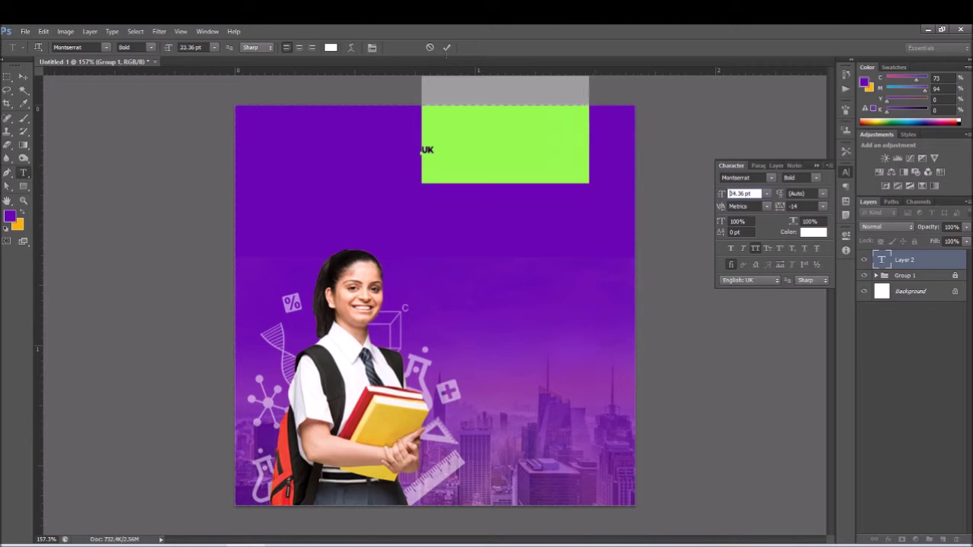
{"action": "key", "text": "Up"}
{"action": "key", "text": "Up"}
{"action": "key", "text": "Up"}
{"action": "left_click", "coordinate": [446, 49]}
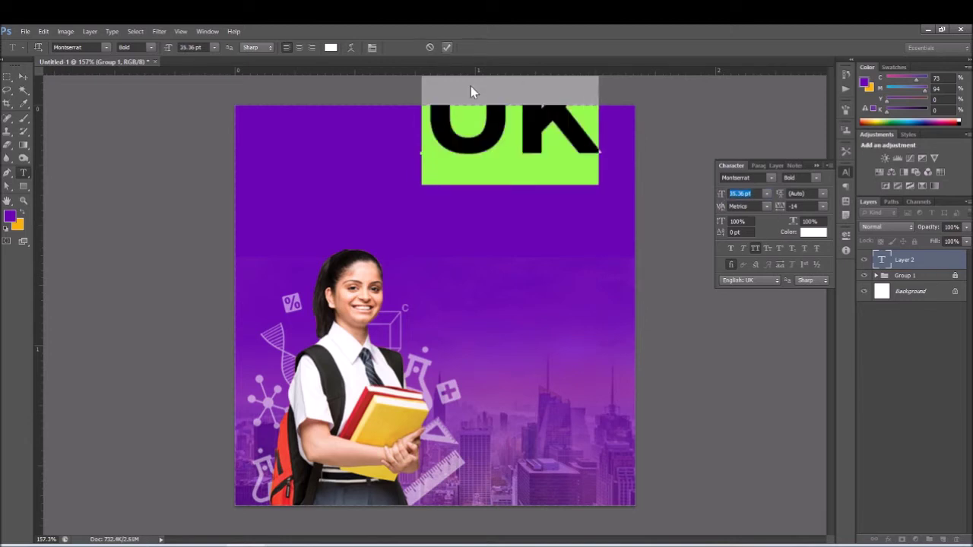
- Move the UK heading down beside the student and recheck the reference post
{"action": "key", "text": "v"}
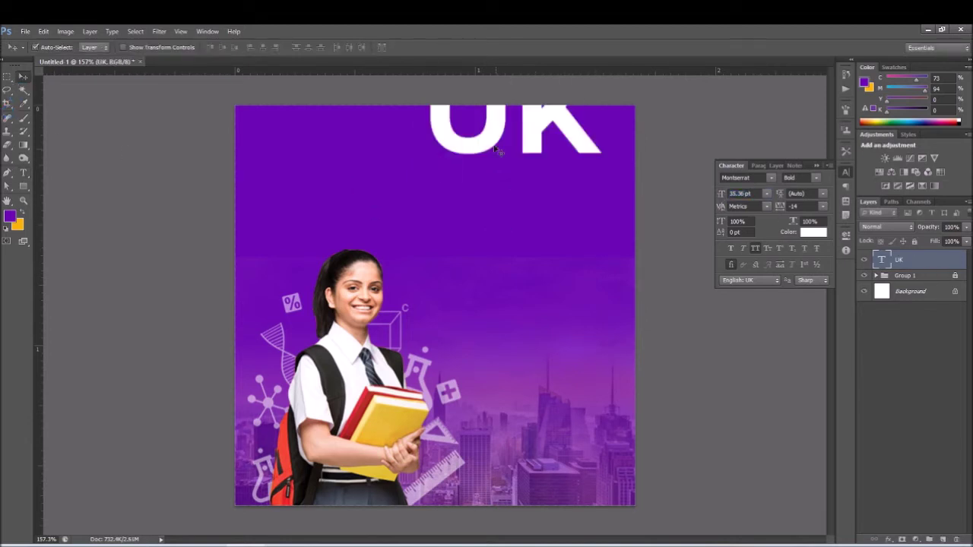
{"action": "left_click_drag", "start_coordinate": [502, 156], "coordinate": [482, 273]}
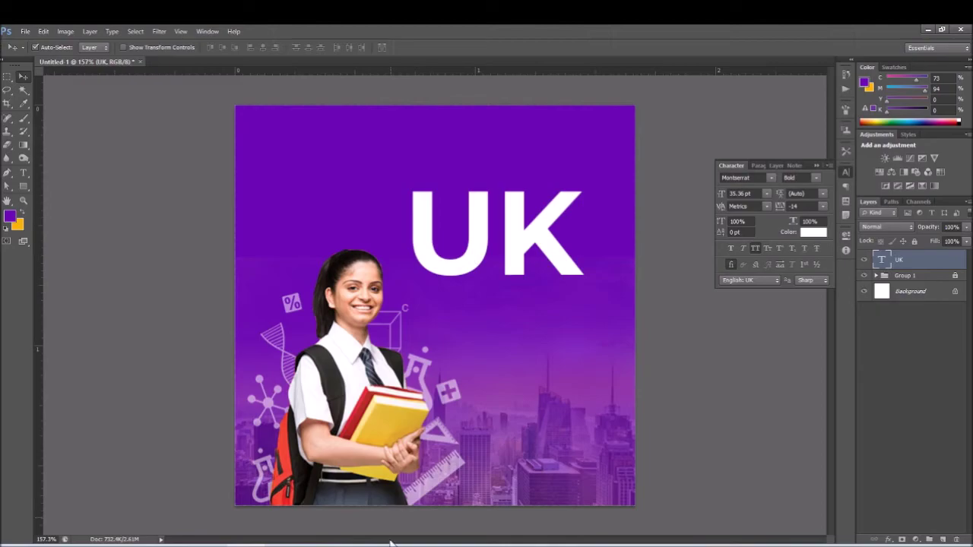
{"action": "left_click", "coordinate": [928, 29]}
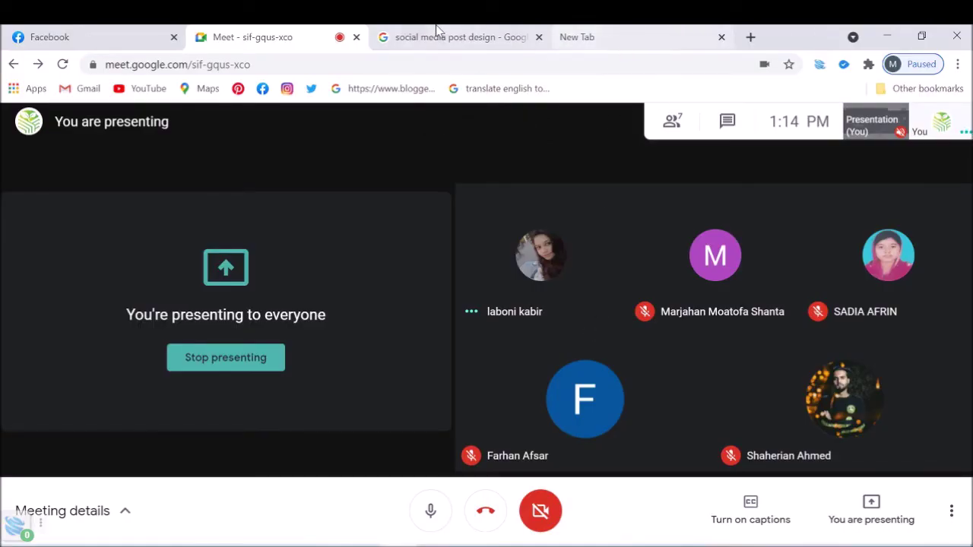
{"action": "left_click", "coordinate": [457, 34]}
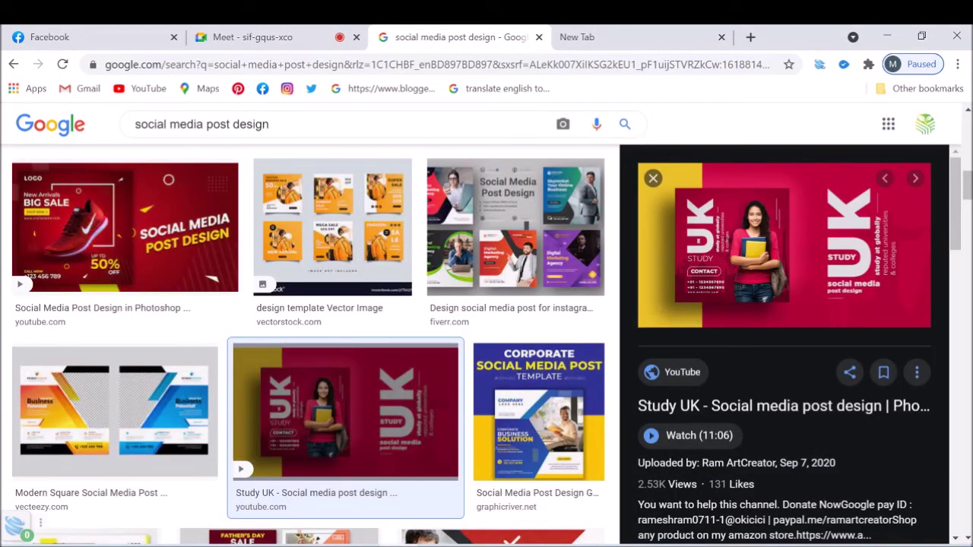
{"action": "left_click", "coordinate": [887, 36]}
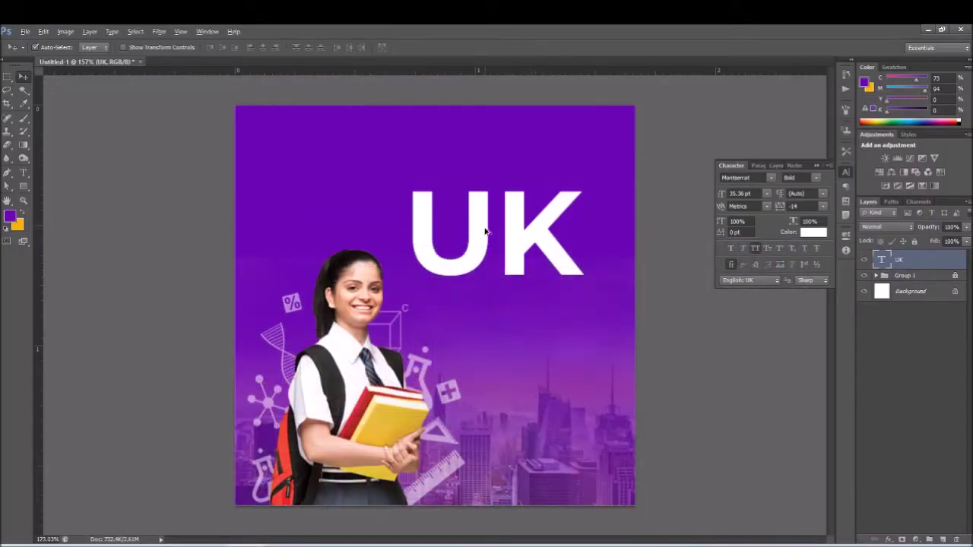
{"action": "scroll", "coordinate": [513, 231], "scroll_direction": "up", "scroll_amount": 1}
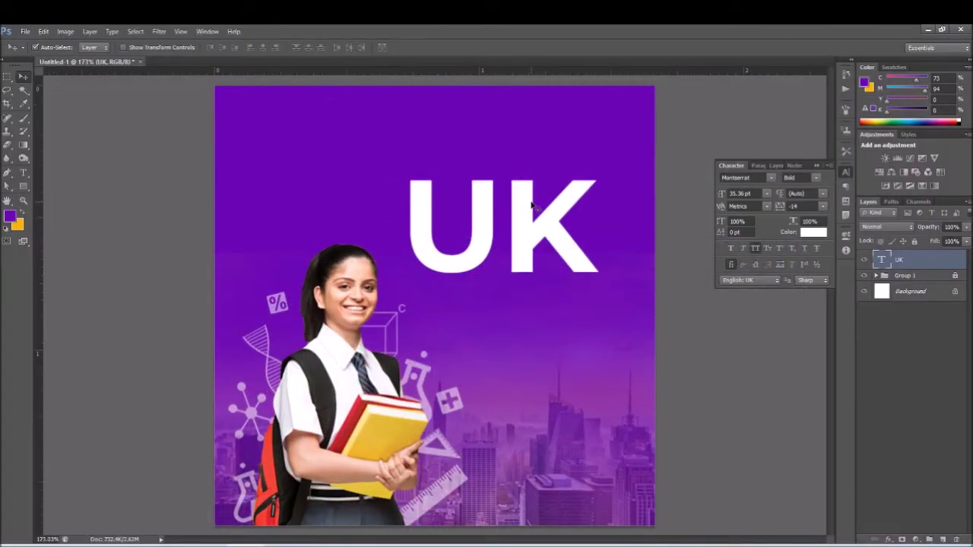
{"action": "key", "text": "ctrl+t"}
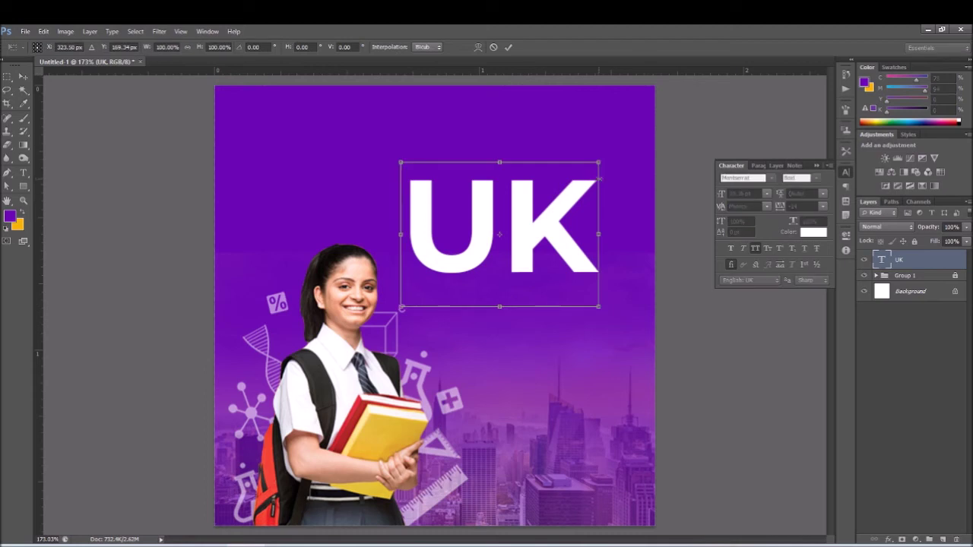
- Free-transform the UK heading to 0° rotation, about 37.63 pt, in the upper right
{"action": "left_click_drag", "start_coordinate": [611, 155], "coordinate": [417, 123]}
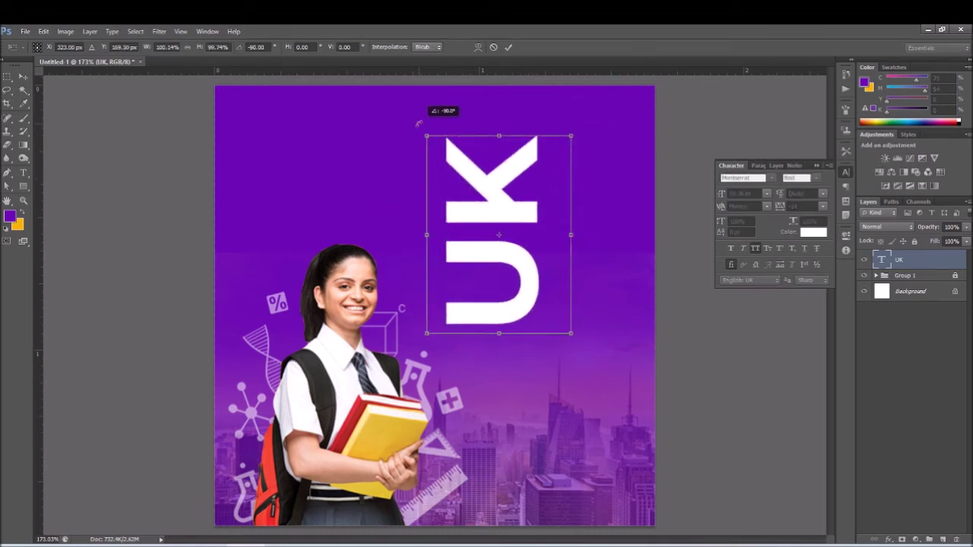
{"action": "left_click_drag", "start_coordinate": [569, 332], "coordinate": [619, 390]}
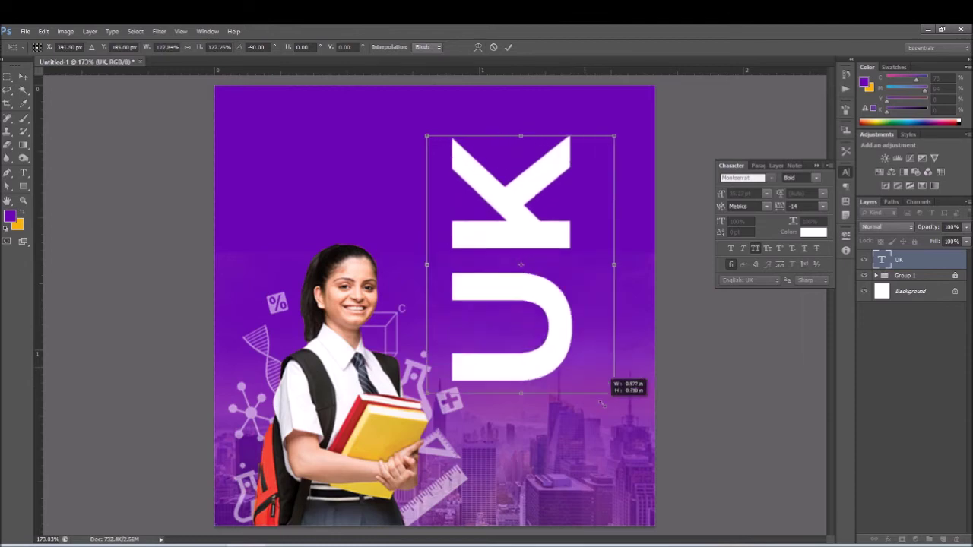
{"action": "left_click_drag", "start_coordinate": [518, 215], "coordinate": [548, 301]}
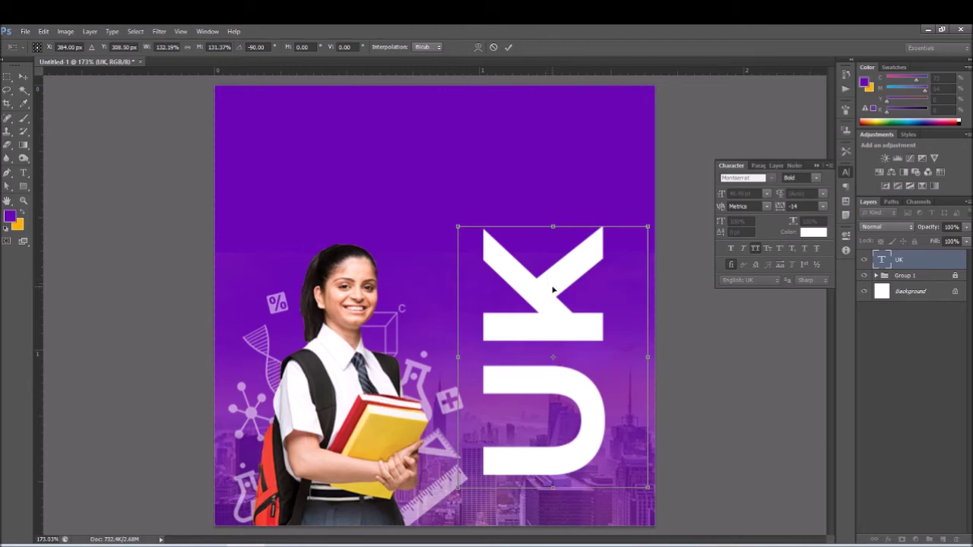
{"action": "mouse_move", "coordinate": [561, 282]}
{"action": "left_mouse_down"}
{"action": "mouse_move", "coordinate": [553, 277]}
{"action": "mouse_move", "coordinate": [553, 304]}
{"action": "mouse_move", "coordinate": [569, 332]}
{"action": "left_mouse_up"}
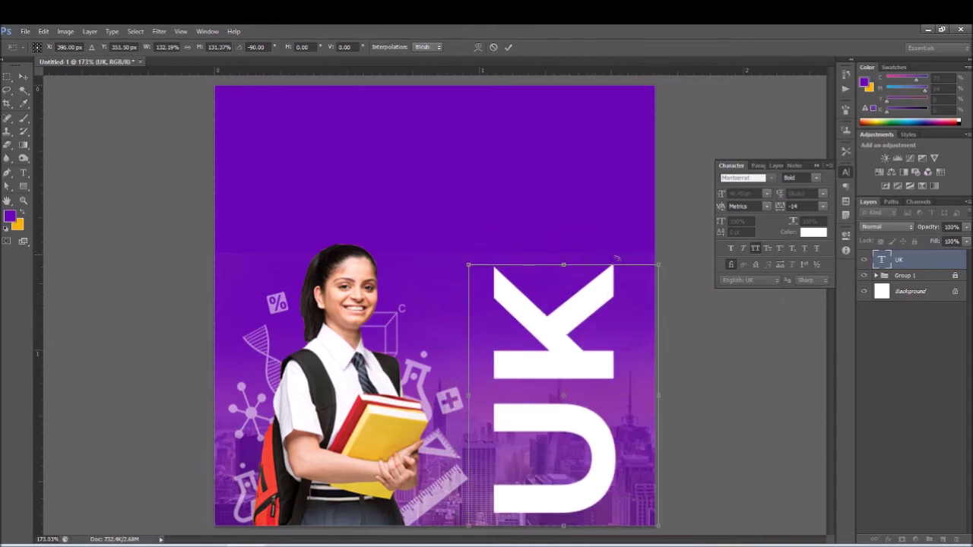
{"action": "left_click_drag", "start_coordinate": [670, 257], "coordinate": [766, 389]}
{"action": "left_click_drag", "start_coordinate": [772, 532], "coordinate": [617, 423]}
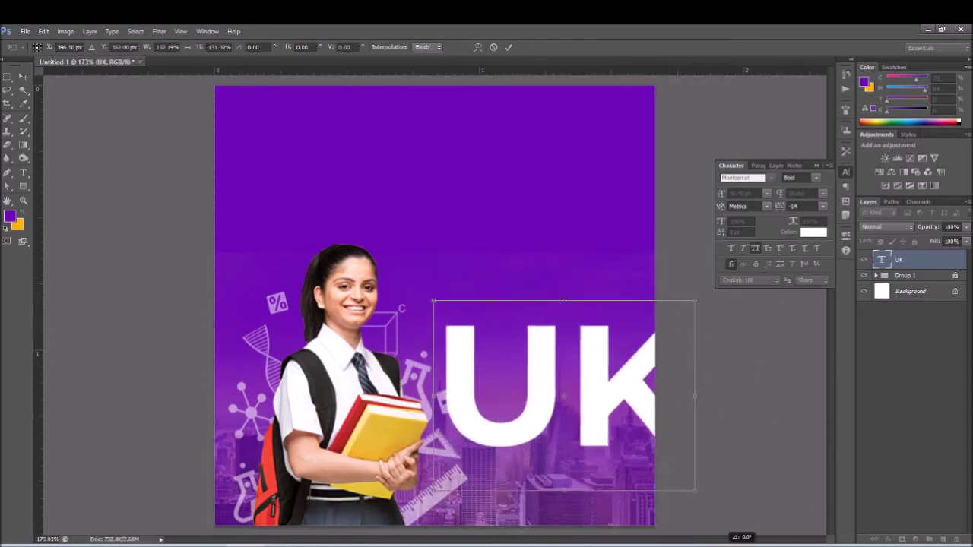
{"action": "mouse_move", "coordinate": [587, 344]}
{"action": "left_mouse_down"}
{"action": "mouse_move", "coordinate": [432, 169]}
{"action": "mouse_move", "coordinate": [389, 129]}
{"action": "mouse_move", "coordinate": [382, 138]}
{"action": "left_mouse_up"}
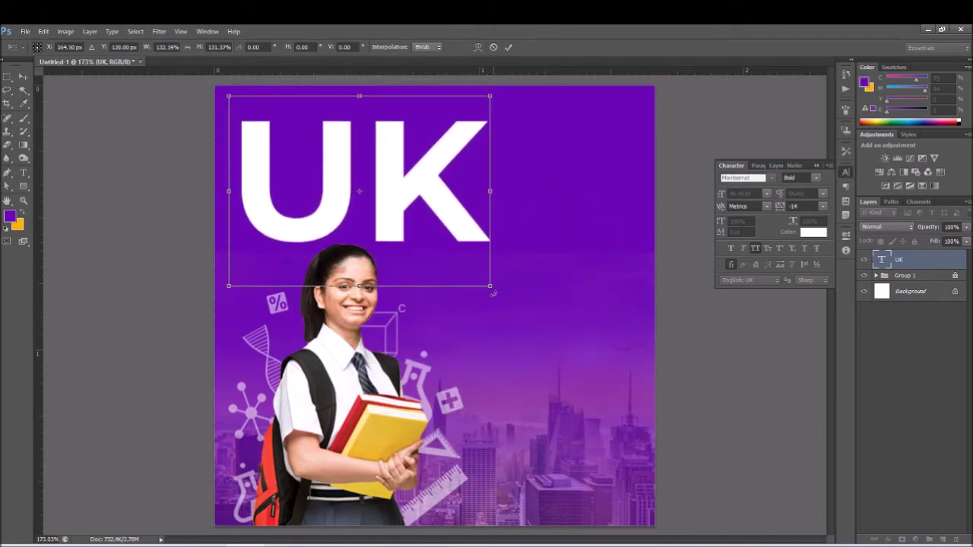
{"action": "left_click_drag", "start_coordinate": [491, 286], "coordinate": [441, 250]}
{"action": "left_click_drag", "start_coordinate": [383, 165], "coordinate": [578, 200]}
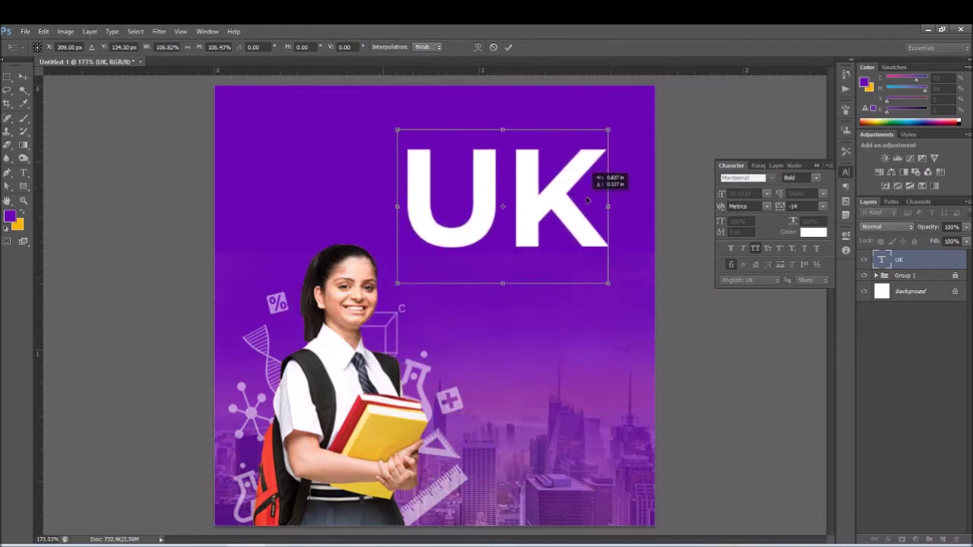
{"action": "left_click", "coordinate": [508, 47]}
{"action": "scroll", "coordinate": [526, 149], "scroll_direction": "down", "scroll_amount": 1}
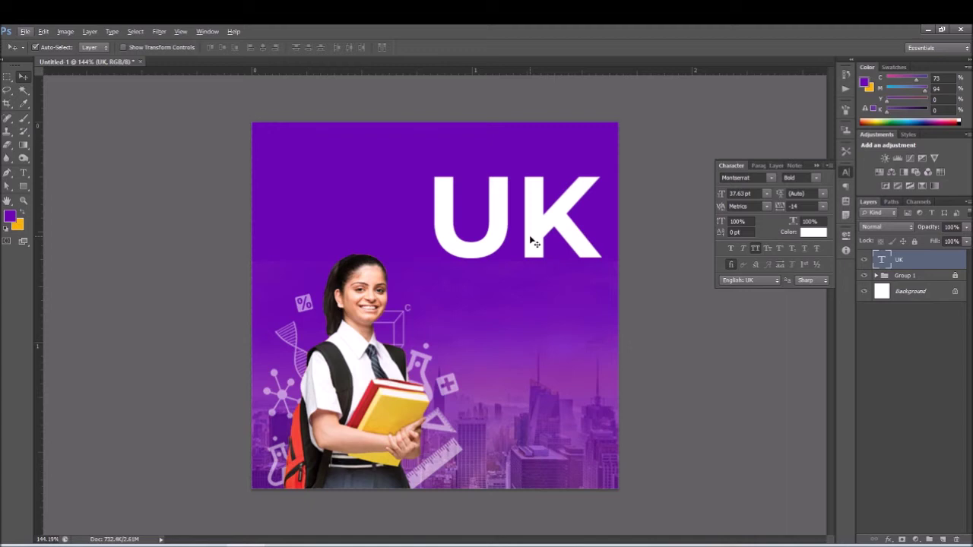
- Change the UK text's font weight to ExtraBold with faux bold
{"action": "key", "text": "t"}
{"action": "key", "text": "alt+t"}
{"action": "left_click", "coordinate": [524, 202]}
{"action": "key", "text": "ctrl+a"}
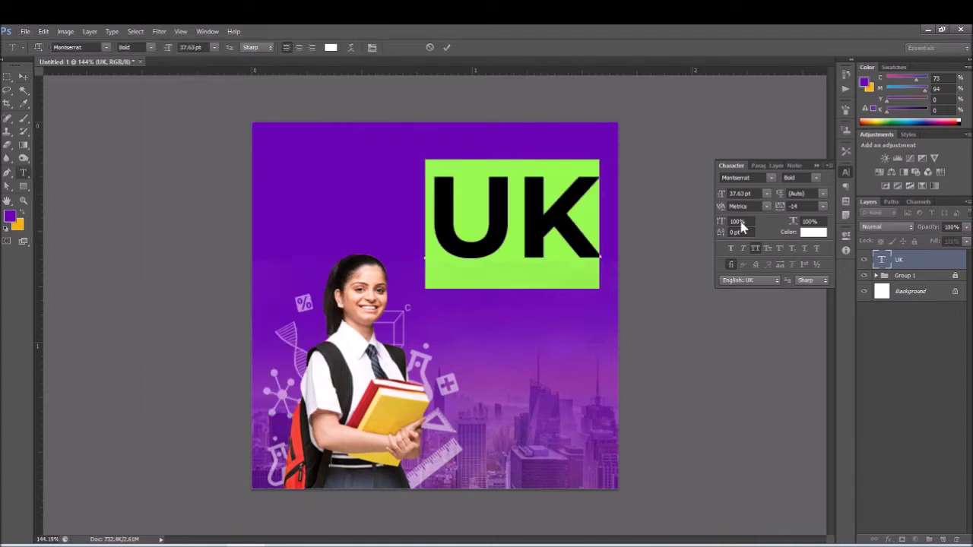
{"action": "left_click", "coordinate": [731, 249]}
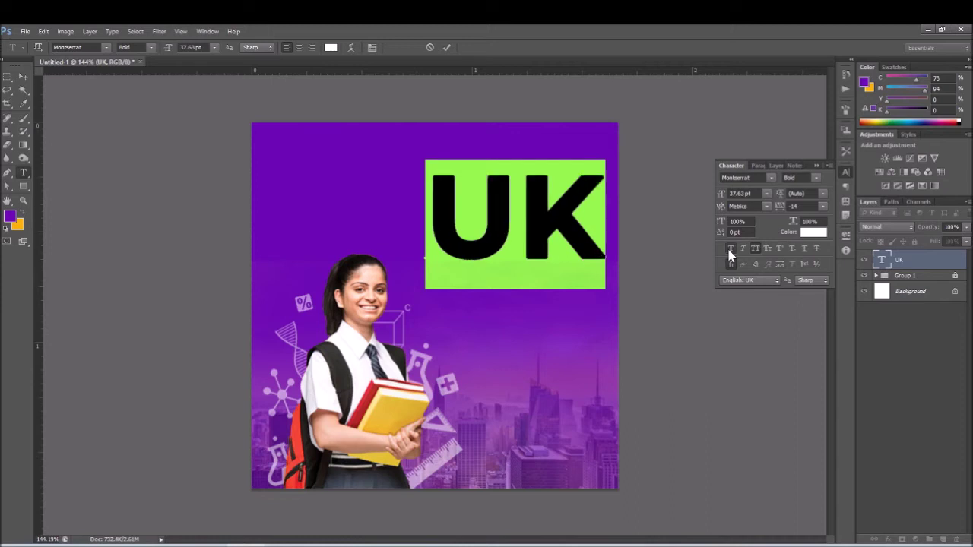
{"action": "left_click", "coordinate": [816, 180]}
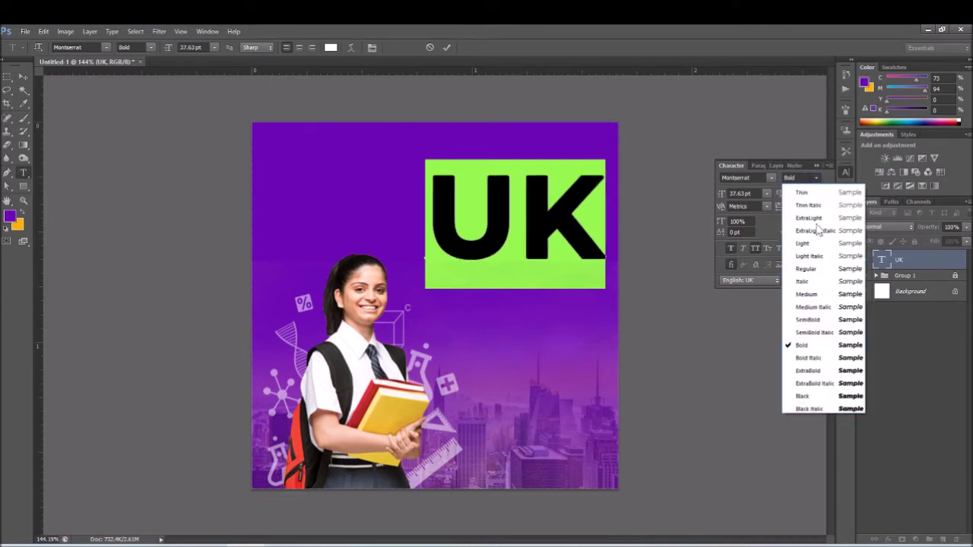
{"action": "left_click", "coordinate": [834, 370]}
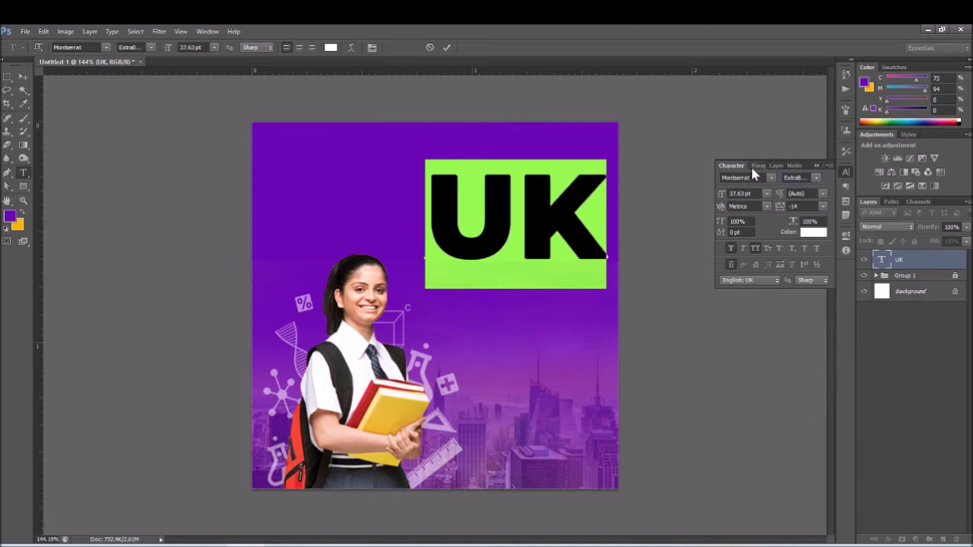
- Try dark and magenta colours, then set the UK text back to white (#ffffff)
{"action": "left_click", "coordinate": [813, 233]}
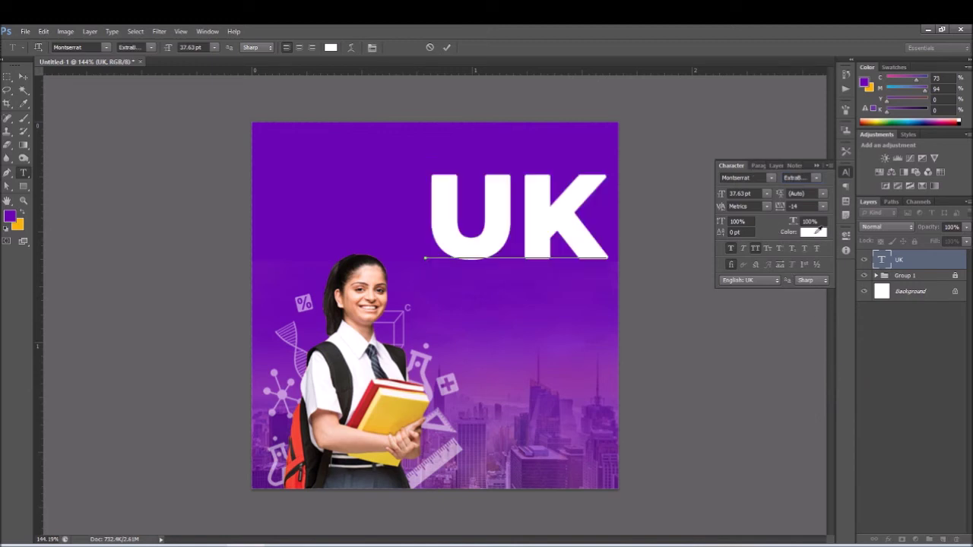
{"action": "left_click_drag", "start_coordinate": [652, 189], "coordinate": [873, 200]}
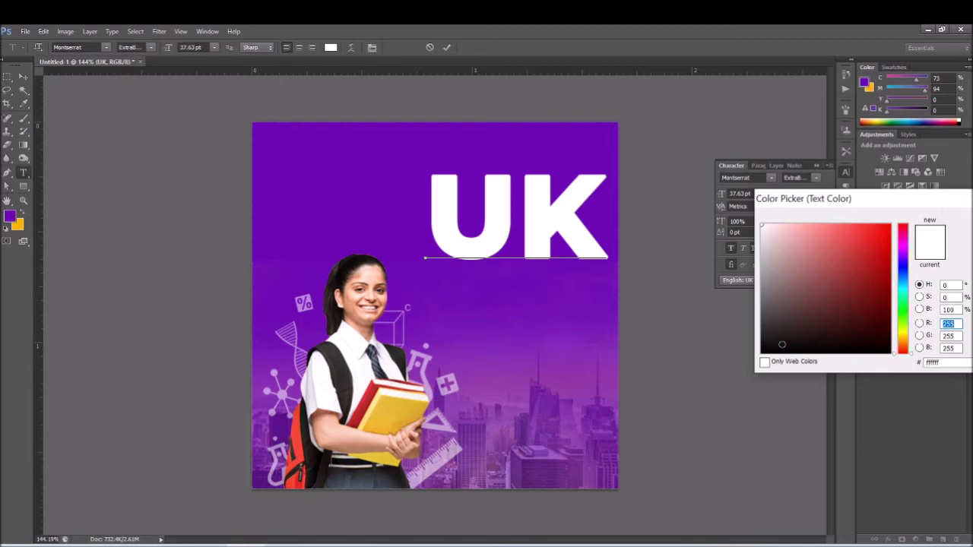
{"action": "left_click", "coordinate": [782, 345]}
{"action": "left_click", "coordinate": [790, 254]}
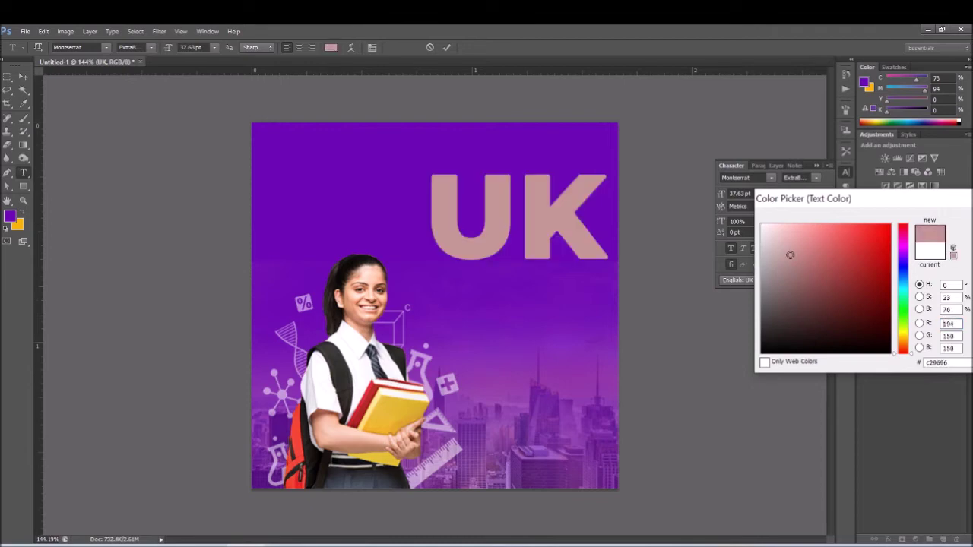
{"action": "left_click", "coordinate": [903, 246]}
{"action": "left_click", "coordinate": [872, 237]}
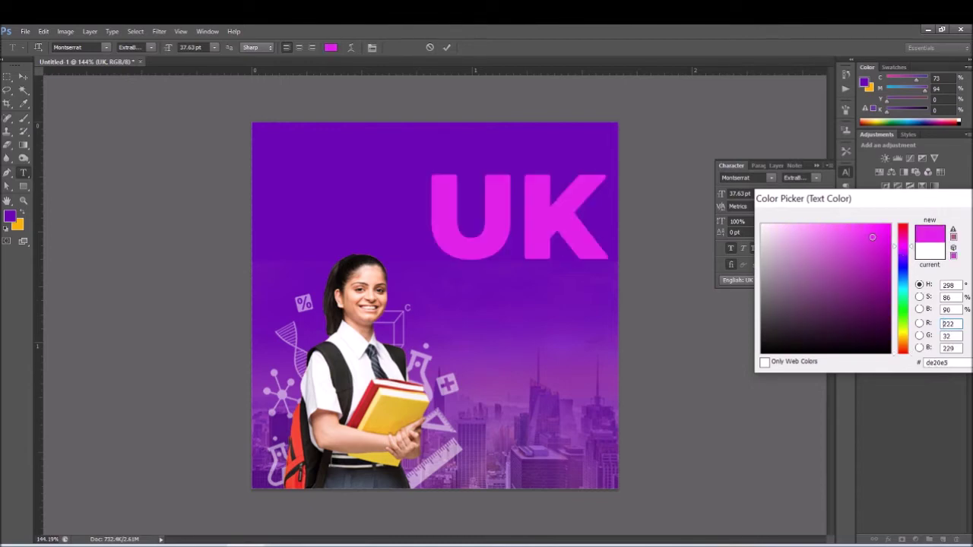
{"action": "left_click", "coordinate": [761, 226]}
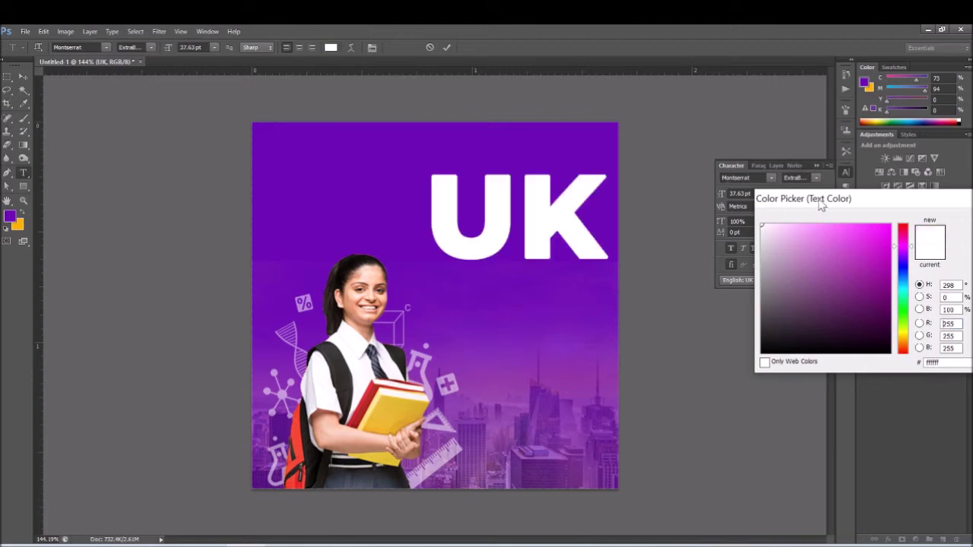
{"action": "left_click_drag", "start_coordinate": [847, 202], "coordinate": [679, 154]}
{"action": "left_click", "coordinate": [838, 171]}
{"action": "left_click", "coordinate": [446, 47]}
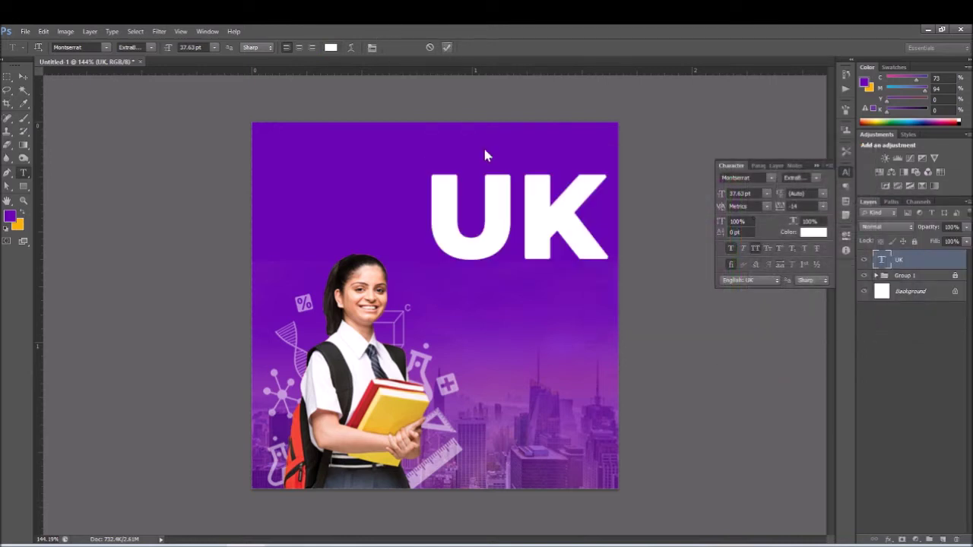
- Shift the UK heading slightly left, scale it to about 92%, and nudge it up
{"action": "left_click", "coordinate": [25, 76]}
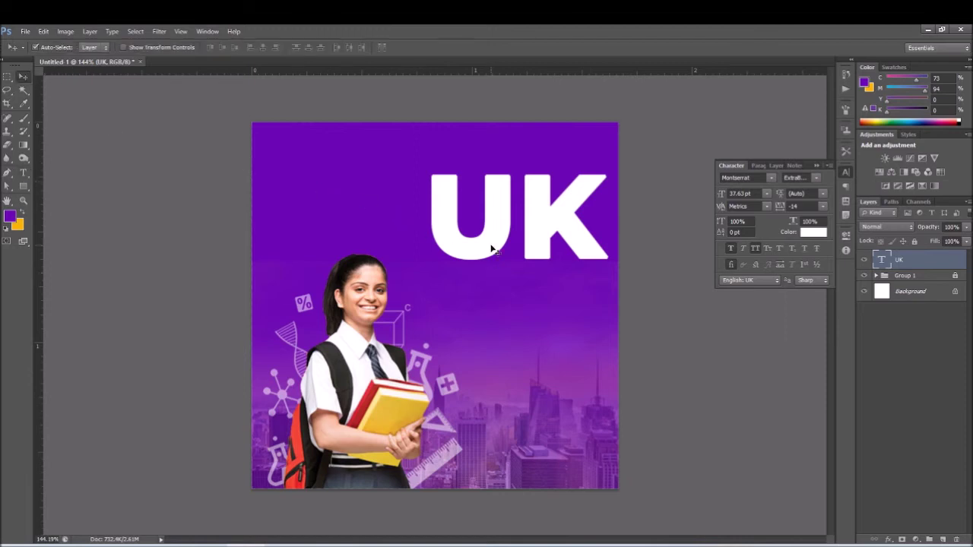
{"action": "left_click_drag", "start_coordinate": [491, 249], "coordinate": [467, 249]}
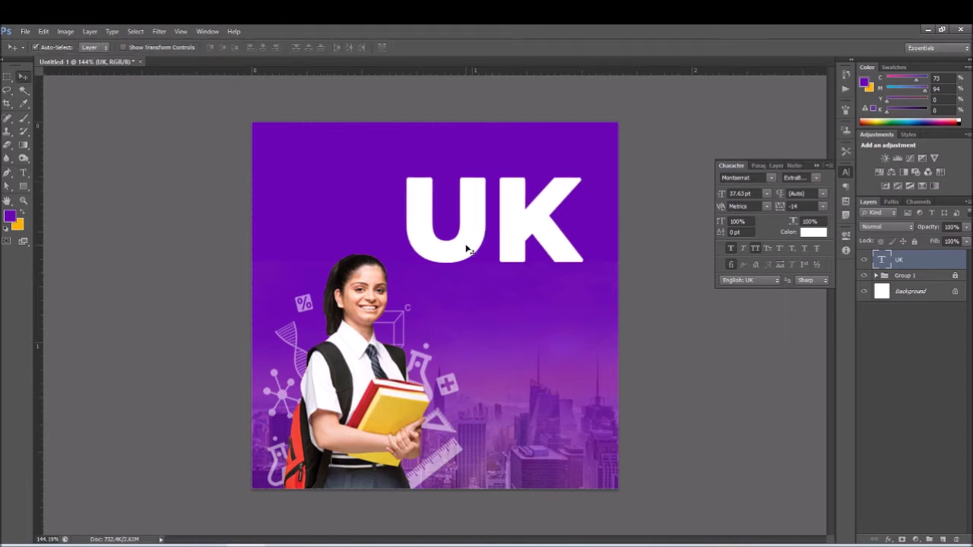
{"action": "key", "text": "ctrl+t"}
{"action": "left_click_drag", "start_coordinate": [400, 162], "coordinate": [417, 176]}
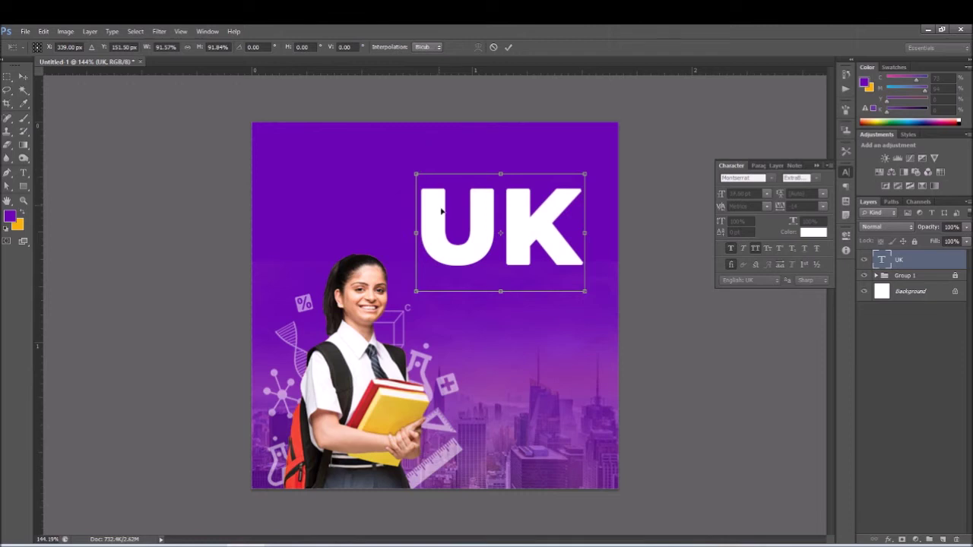
{"action": "left_click_drag", "start_coordinate": [474, 246], "coordinate": [474, 234]}
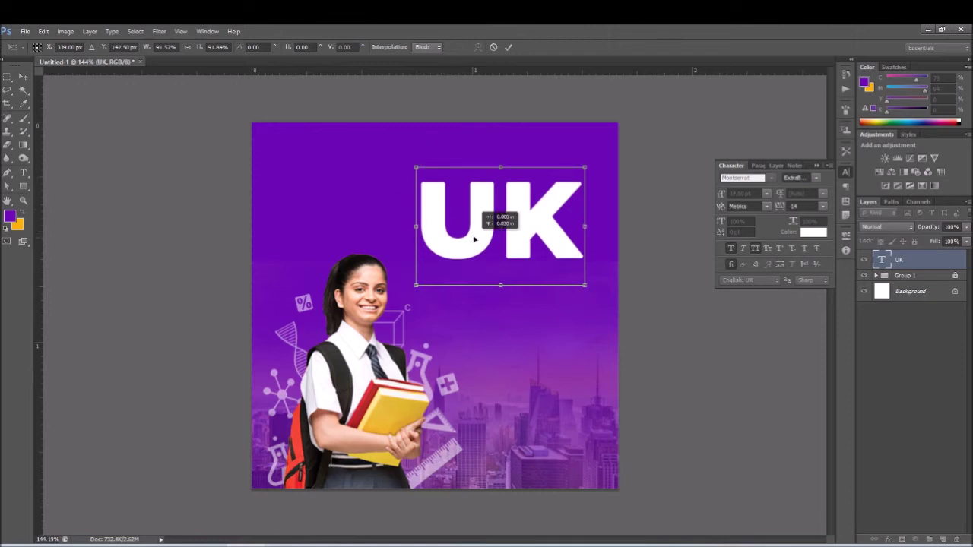
{"action": "left_click", "coordinate": [508, 47]}
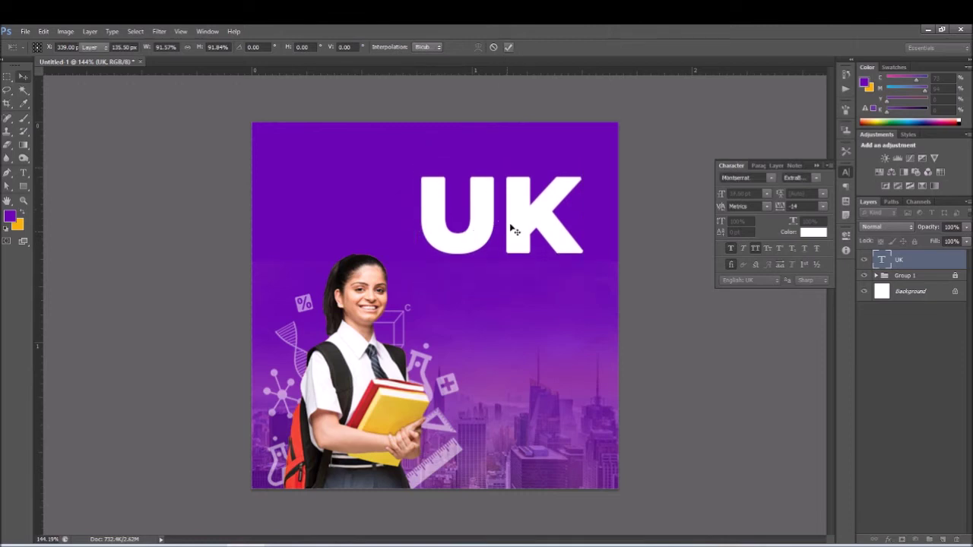
- Draw a rounded-rectangle pill below the UK heading
{"action": "right_click", "coordinate": [25, 190]}
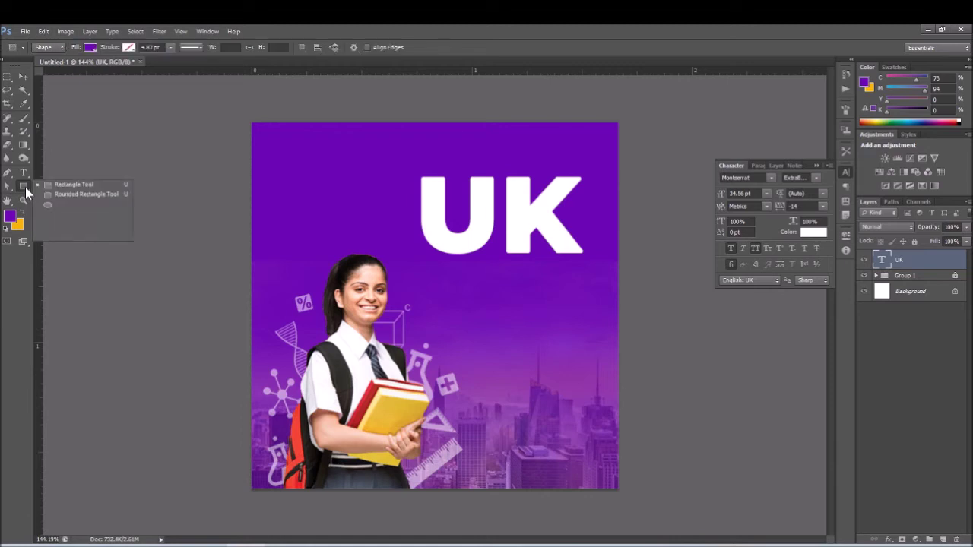
{"action": "left_click", "coordinate": [65, 195]}
{"action": "scroll", "coordinate": [506, 285], "scroll_direction": "up", "scroll_amount": 2}
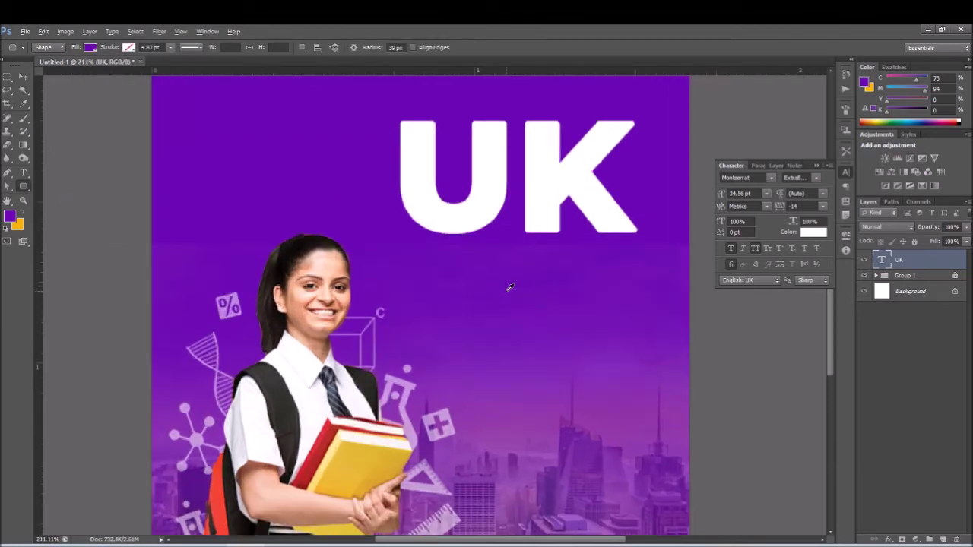
{"action": "mouse_move", "coordinate": [441, 303]}
{"action": "left_mouse_down"}
{"action": "mouse_move", "coordinate": [550, 367]}
{"action": "mouse_move", "coordinate": [615, 356]}
{"action": "left_mouse_up"}
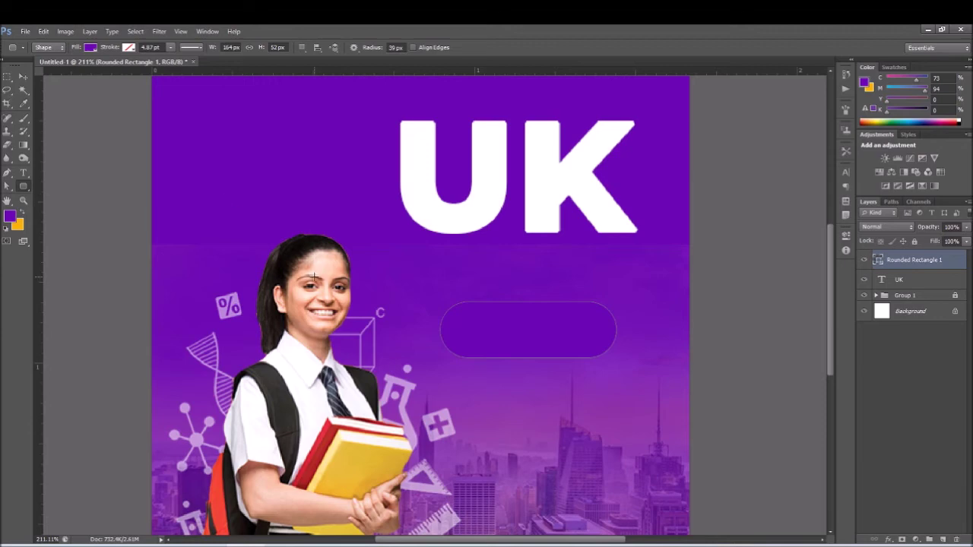
- Give the pill no fill and a white 0.74 pt stroke
{"action": "left_click", "coordinate": [89, 47]}
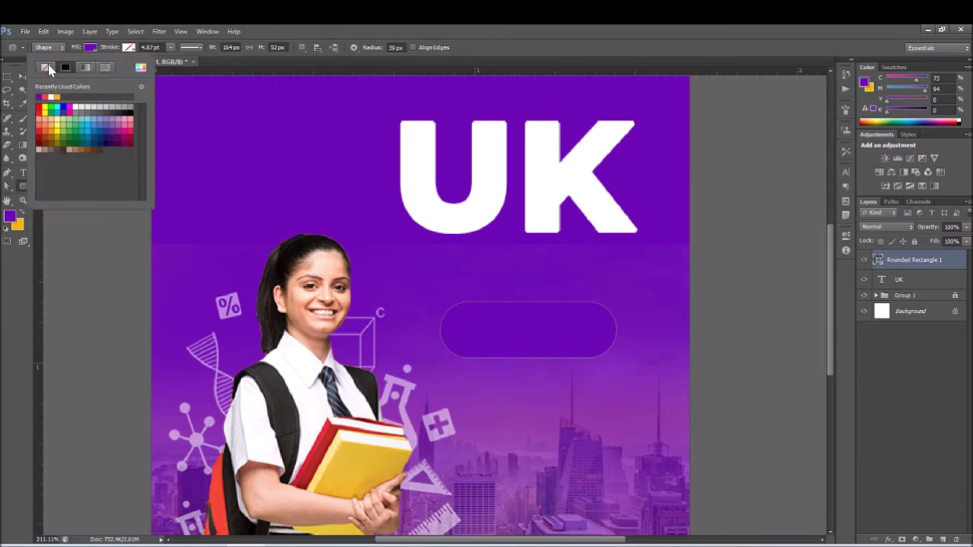
{"action": "left_click", "coordinate": [47, 68]}
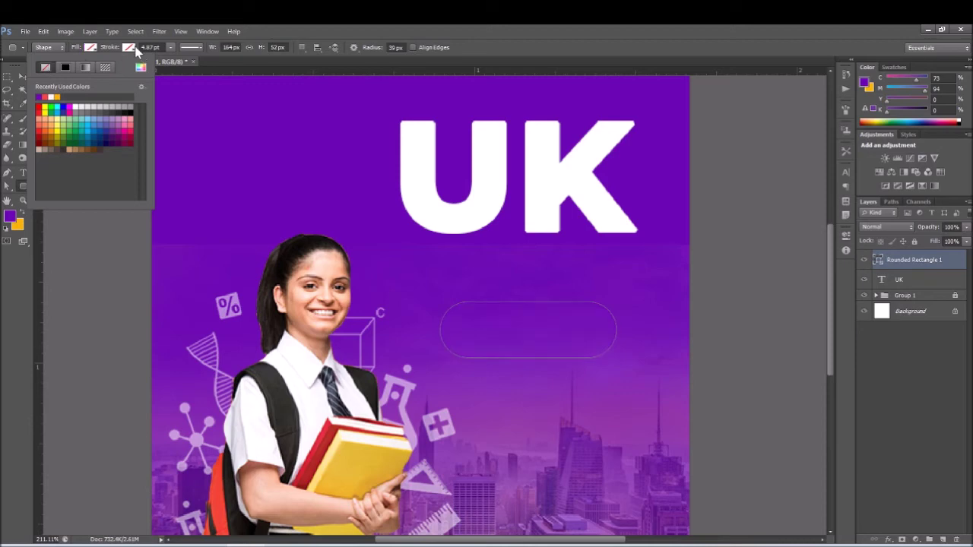
{"action": "left_click", "coordinate": [128, 47]}
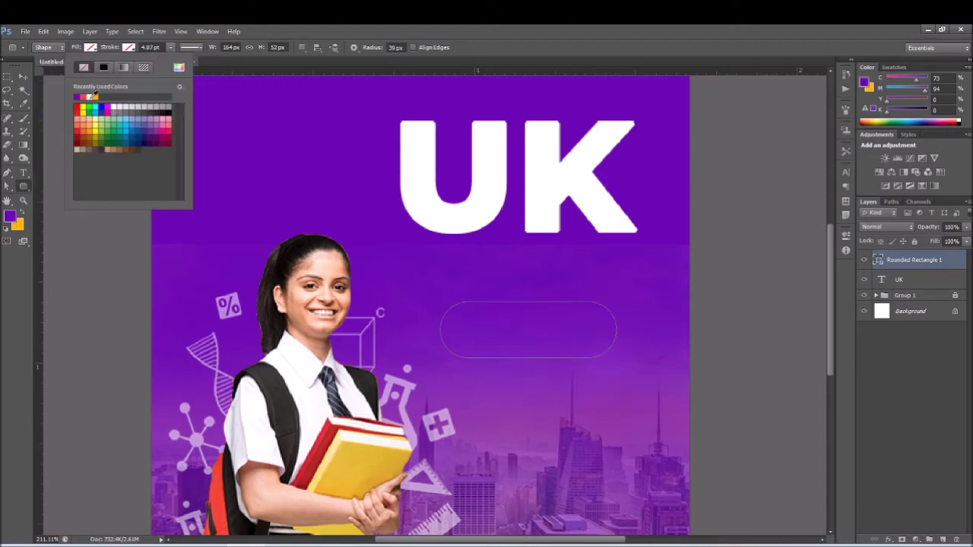
{"action": "left_click", "coordinate": [92, 96]}
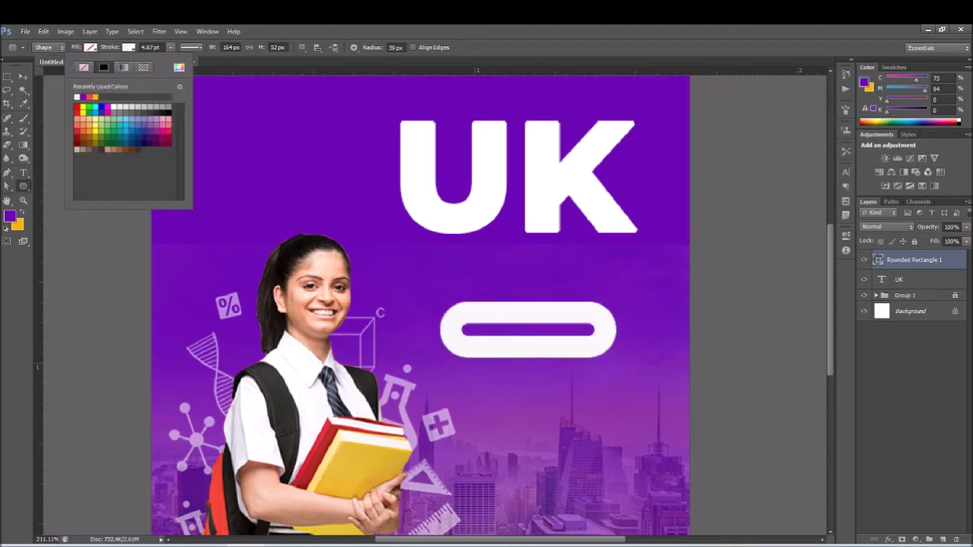
{"action": "left_click", "coordinate": [171, 47]}
{"action": "left_click_drag", "start_coordinate": [175, 61], "coordinate": [168, 65]}
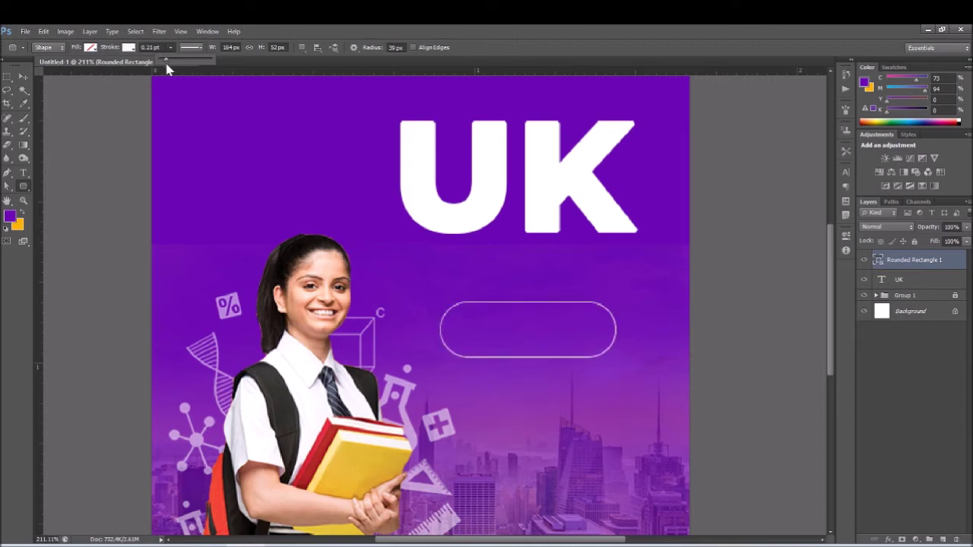
{"action": "left_click_drag", "start_coordinate": [167, 66], "coordinate": [168, 66]}
{"action": "left_click_drag", "start_coordinate": [167, 64], "coordinate": [168, 67]}
{"action": "left_click_drag", "start_coordinate": [169, 64], "coordinate": [170, 64]}
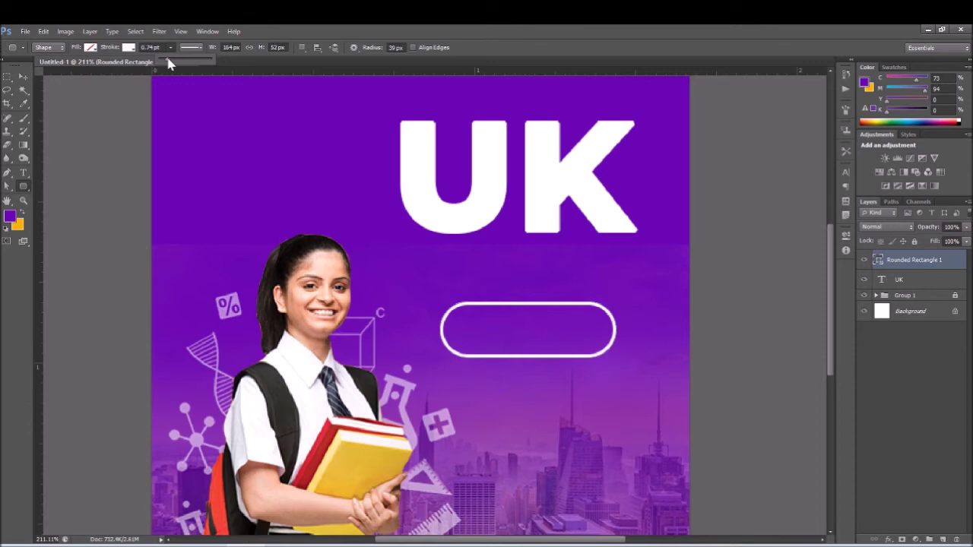
- Switch to the Move tool, then pick the Type tool
{"action": "left_click", "coordinate": [29, 80]}
{"action": "scroll", "coordinate": [457, 297], "scroll_direction": "down", "scroll_amount": 2}
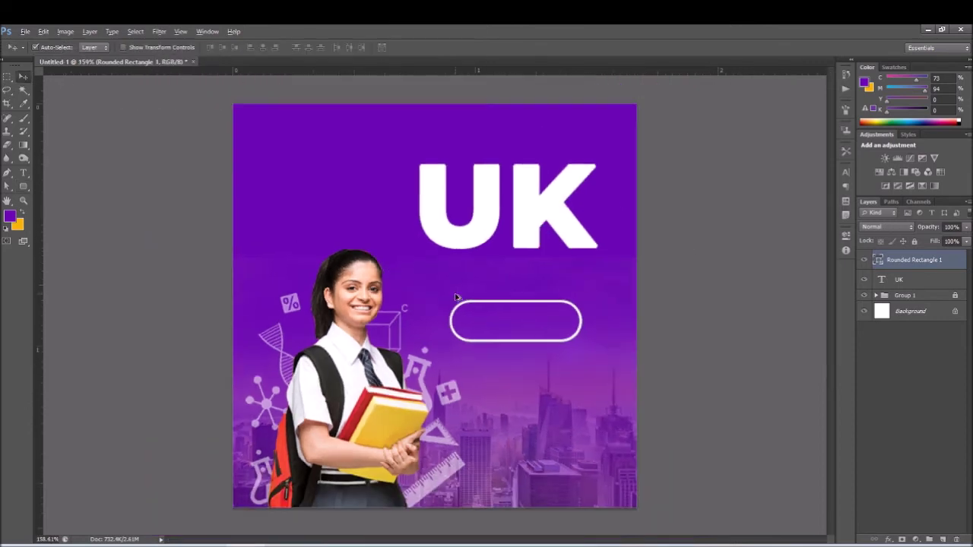
{"action": "scroll", "coordinate": [622, 319], "scroll_direction": "down", "scroll_amount": 2}
{"action": "scroll", "coordinate": [622, 319], "scroll_direction": "up", "scroll_amount": 2}
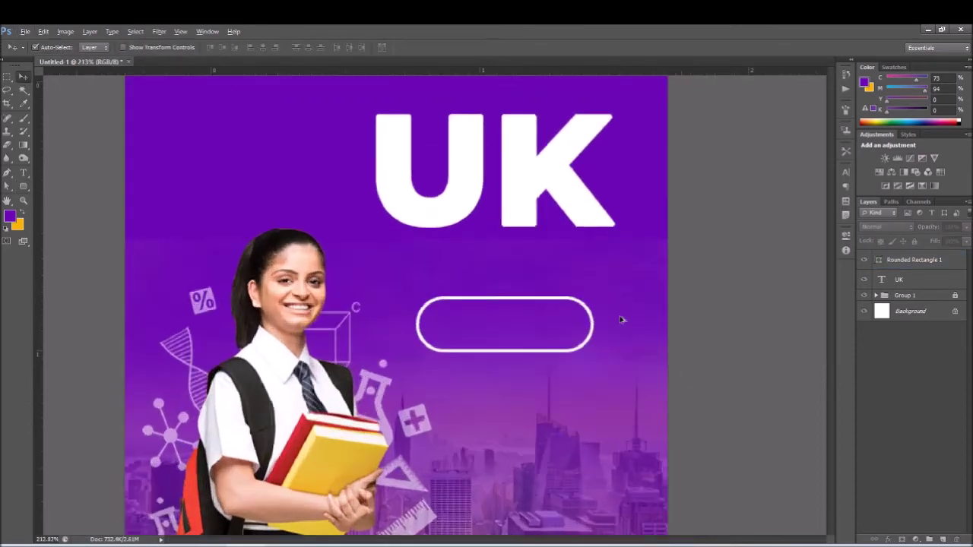
{"action": "scroll", "coordinate": [622, 320], "scroll_direction": "up", "scroll_amount": 1}
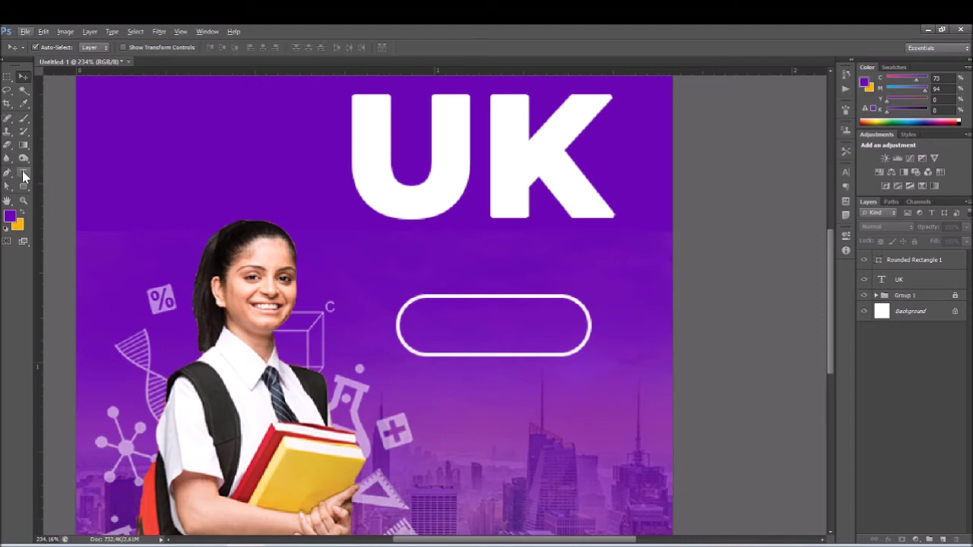
{"action": "left_click", "coordinate": [24, 173]}
- Type CONTACT in the pill and set it to Montserrat Regular, 4.36 pt
{"action": "left_click", "coordinate": [457, 312]}
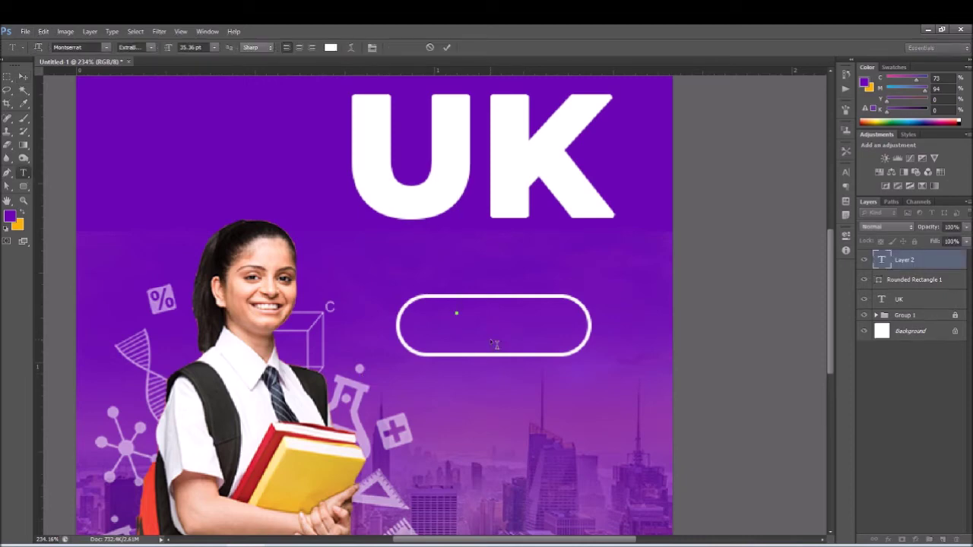
{"action": "type", "text": "CO"}
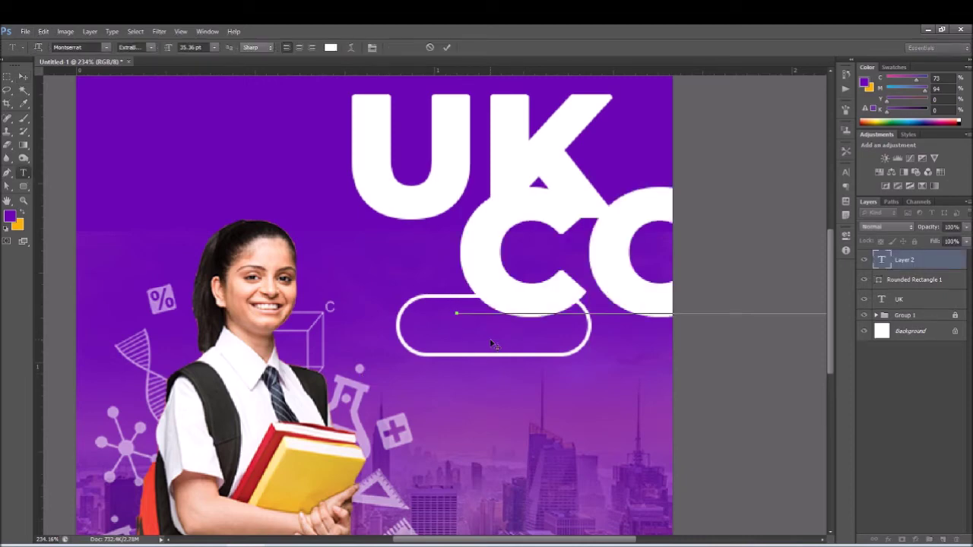
{"action": "key", "text": "ctrl+a"}
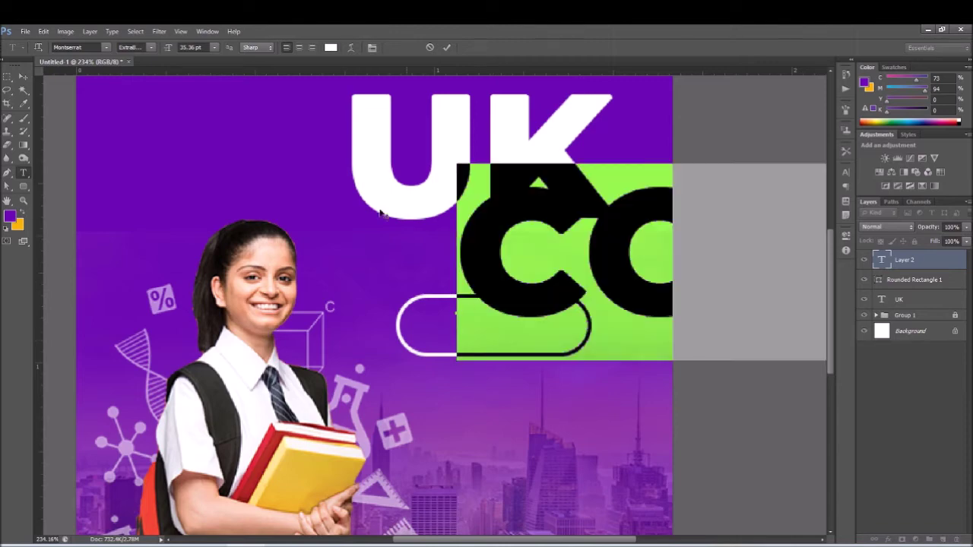
{"action": "left_click", "coordinate": [372, 48]}
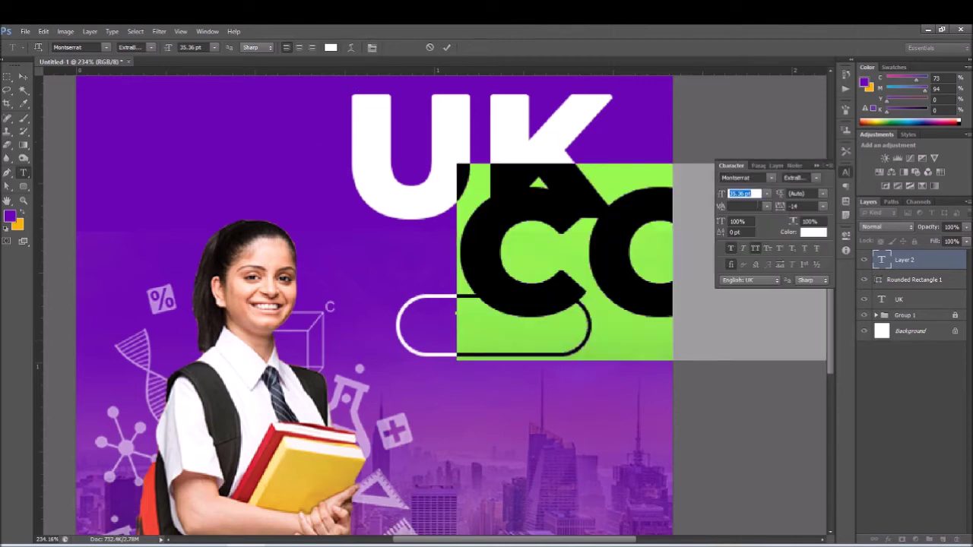
{"action": "scroll", "coordinate": [754, 195], "scroll_direction": "down", "scroll_amount": 2}
{"action": "scroll", "coordinate": [755, 195], "scroll_direction": "down", "scroll_amount": 4}
{"action": "scroll", "coordinate": [754, 194], "scroll_direction": "down", "scroll_amount": 5}
{"action": "scroll", "coordinate": [754, 194], "scroll_direction": "down", "scroll_amount": 4}
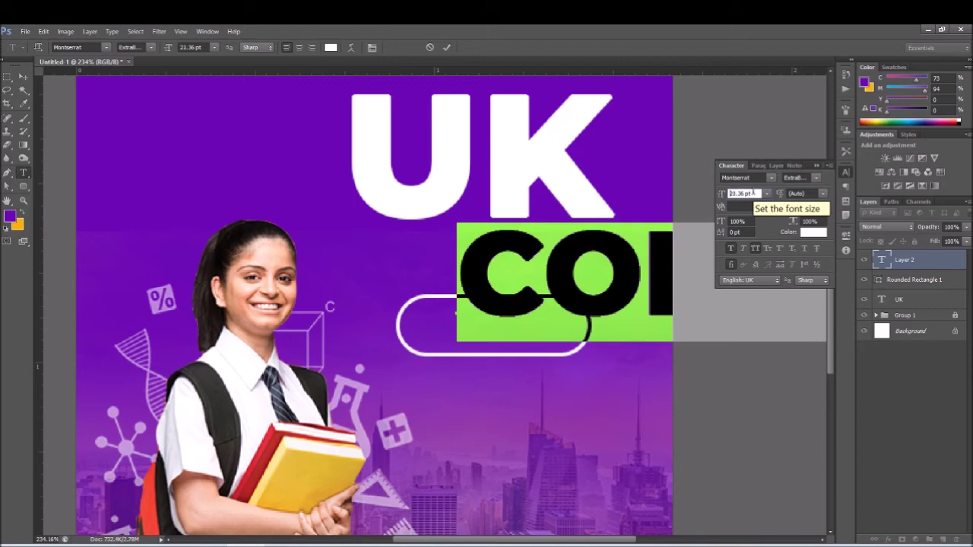
{"action": "scroll", "coordinate": [754, 194], "scroll_direction": "down", "scroll_amount": 4}
{"action": "scroll", "coordinate": [754, 194], "scroll_direction": "down", "scroll_amount": 4}
{"action": "scroll", "coordinate": [753, 194], "scroll_direction": "down", "scroll_amount": 4}
{"action": "scroll", "coordinate": [754, 194], "scroll_direction": "down", "scroll_amount": 4}
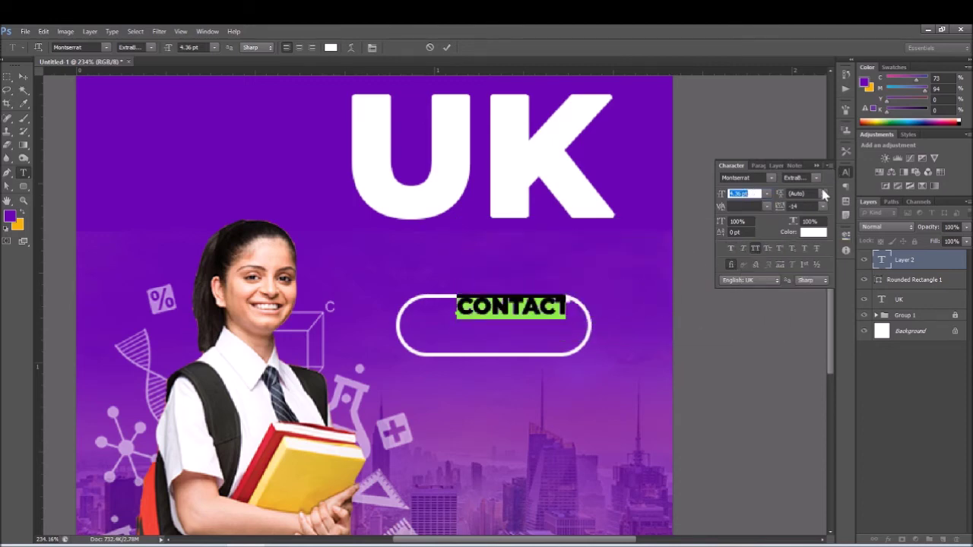
{"action": "left_click", "coordinate": [816, 177]}
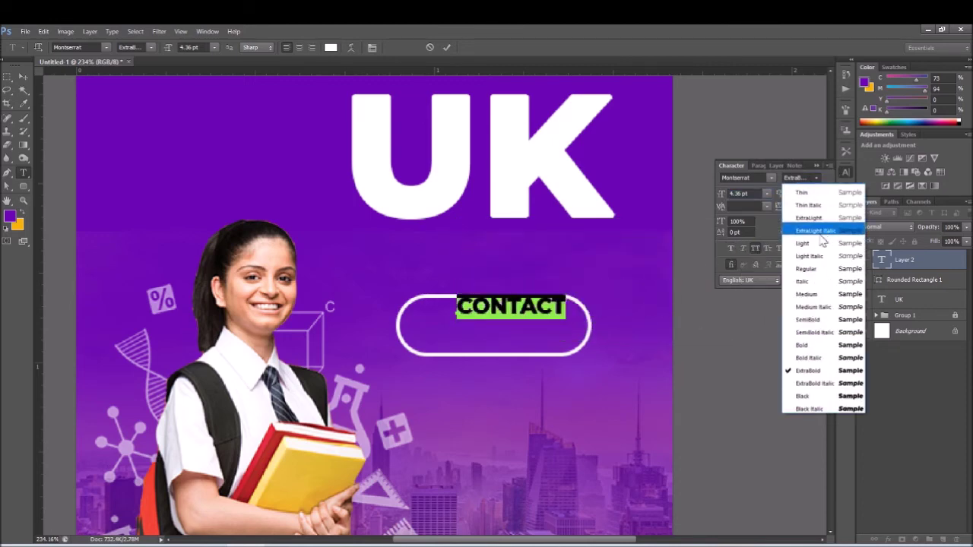
{"action": "left_click", "coordinate": [807, 269]}
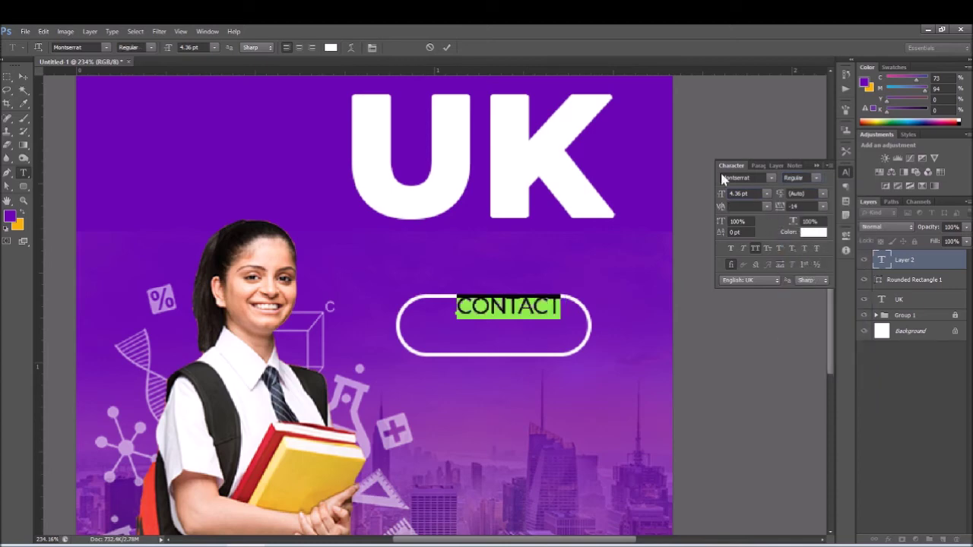
- Commit the CONTACT text and centre it inside the pill outline
{"action": "left_click", "coordinate": [448, 47]}
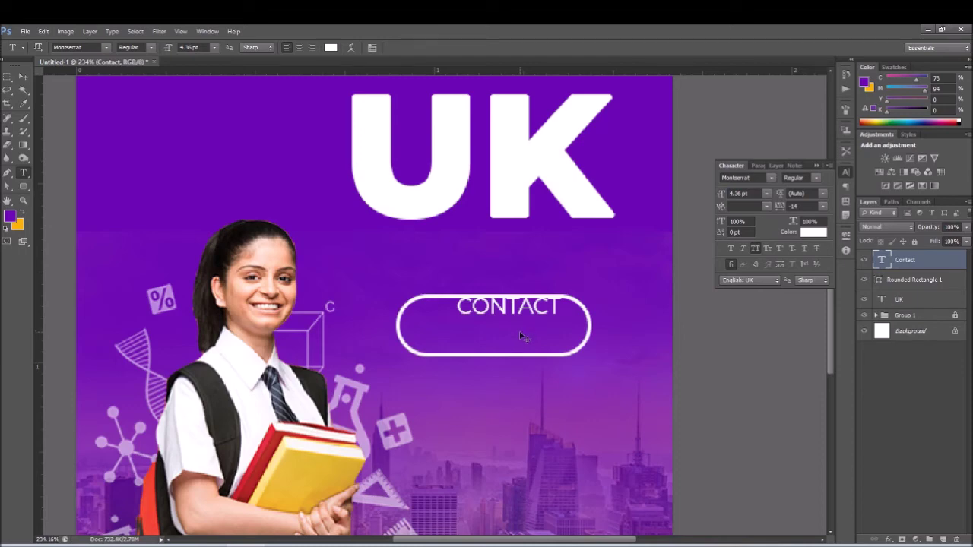
{"action": "left_click_drag", "start_coordinate": [514, 296], "coordinate": [502, 306]}
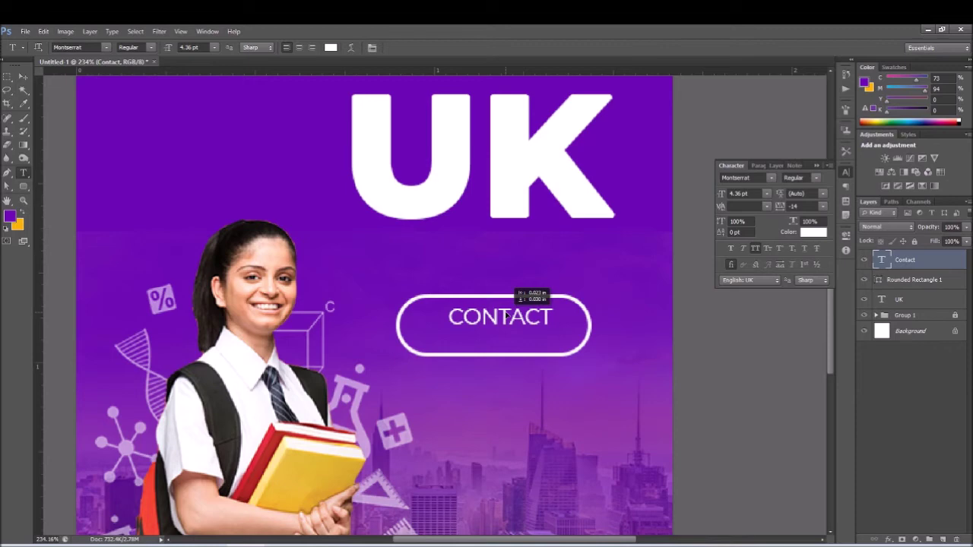
{"action": "scroll", "coordinate": [501, 308], "scroll_direction": "down", "scroll_amount": 3}
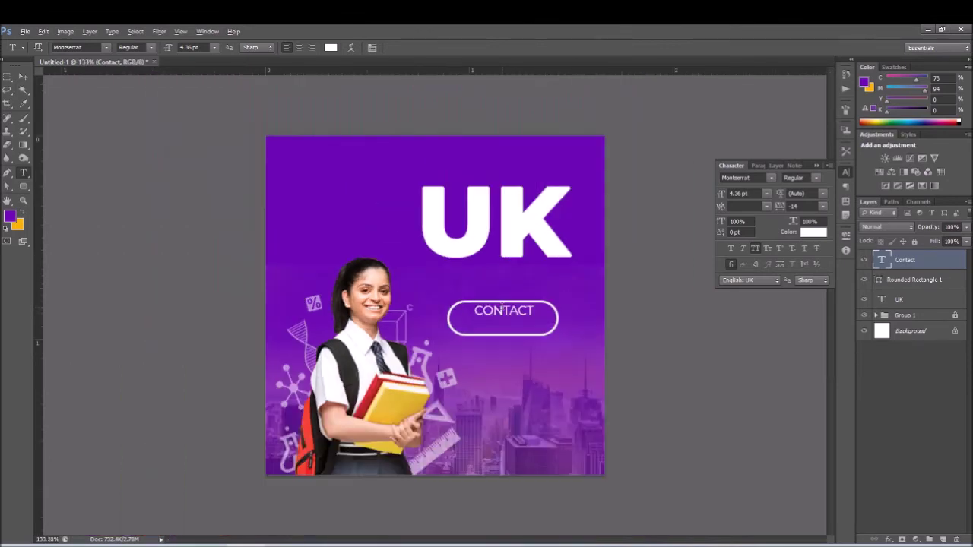
{"action": "scroll", "coordinate": [502, 308], "scroll_direction": "down", "scroll_amount": 1}
{"action": "scroll", "coordinate": [502, 308], "scroll_direction": "up", "scroll_amount": 2}
{"action": "scroll", "coordinate": [501, 307], "scroll_direction": "up", "scroll_amount": 2}
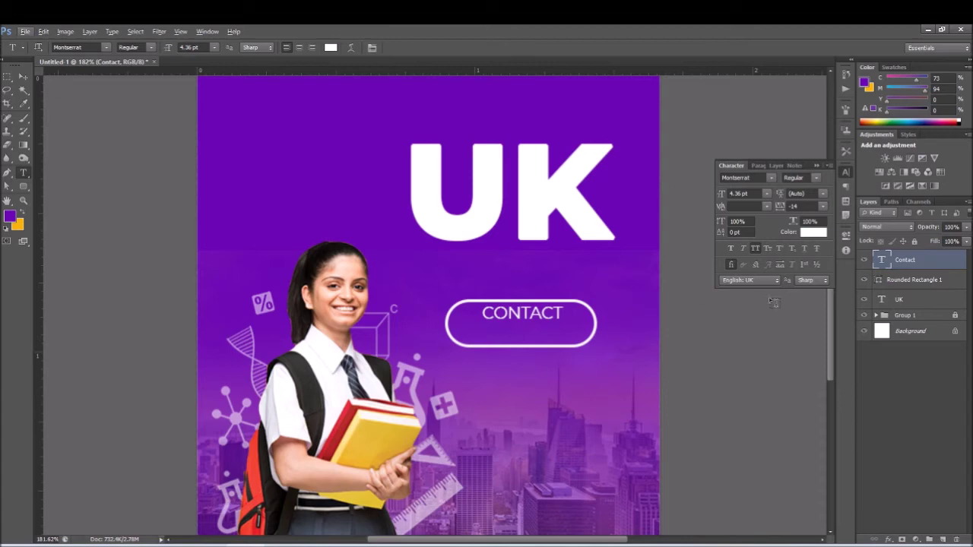
- Add a phone-number text layer and move it onto the contact pill
{"action": "left_click", "coordinate": [285, 151]}
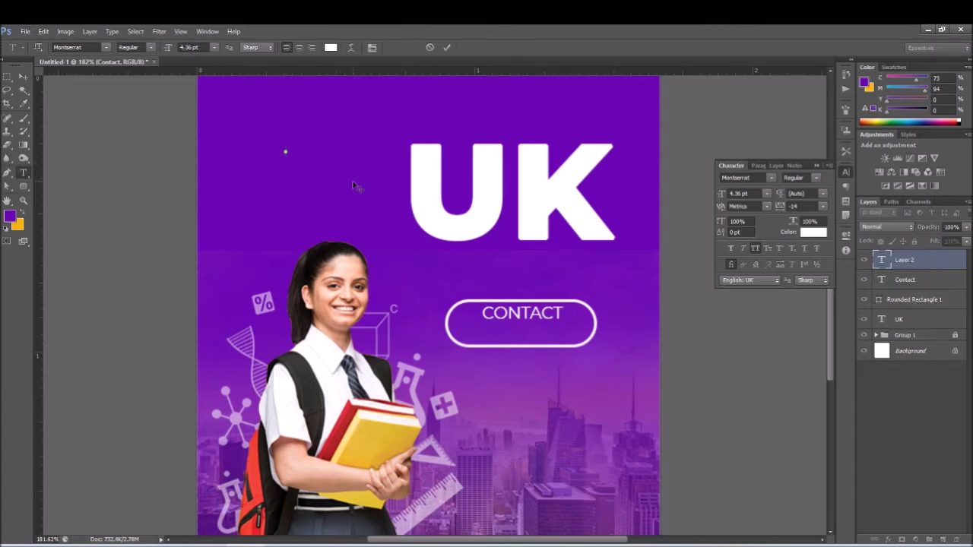
{"action": "type", "text": "+"}
{"action": "type", "text": "880 1"}
{"action": "type", "text": "234 567 890"}
{"action": "key", "text": "ctrl+a"}
{"action": "left_click", "coordinate": [446, 47]}
{"action": "mouse_move", "coordinate": [358, 146]}
{"action": "left_mouse_down"}
{"action": "mouse_move", "coordinate": [508, 326]}
{"action": "mouse_move", "coordinate": [507, 339]}
{"action": "left_mouse_up"}
- Shrink the phone number to about two-thirds size and centre it under CONTACT
{"action": "key", "text": "ctrl+t"}
{"action": "left_click_drag", "start_coordinate": [592, 349], "coordinate": [546, 342]}
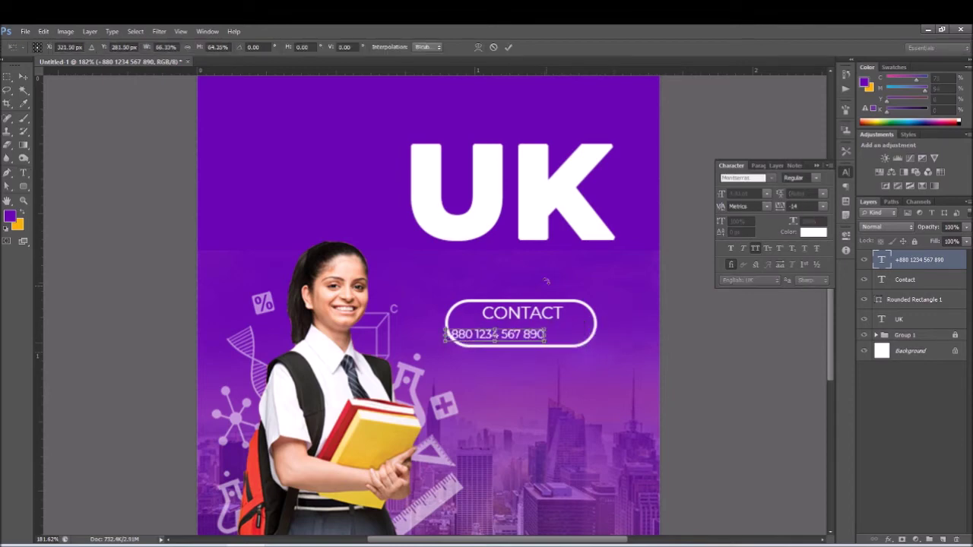
{"action": "left_click", "coordinate": [508, 47]}
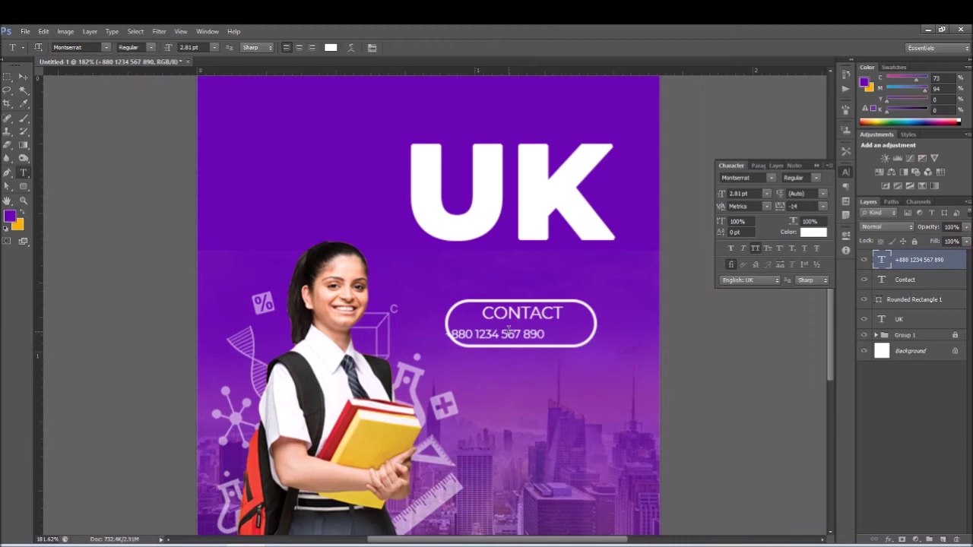
{"action": "left_click_drag", "start_coordinate": [514, 340], "coordinate": [536, 333]}
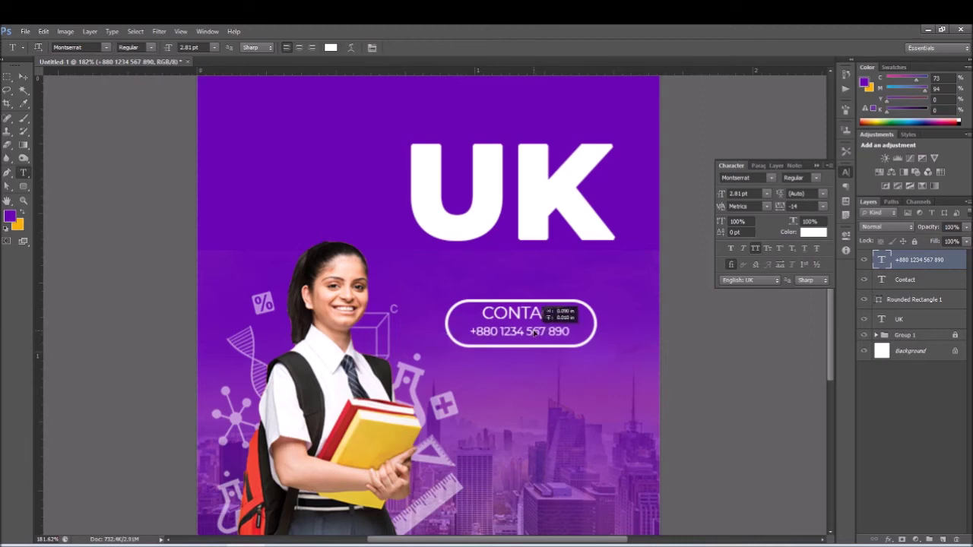
- Move the phone number, CONTACT and pill together down-right, then show Chrome's references
{"action": "key", "text": "ctrl+0"}
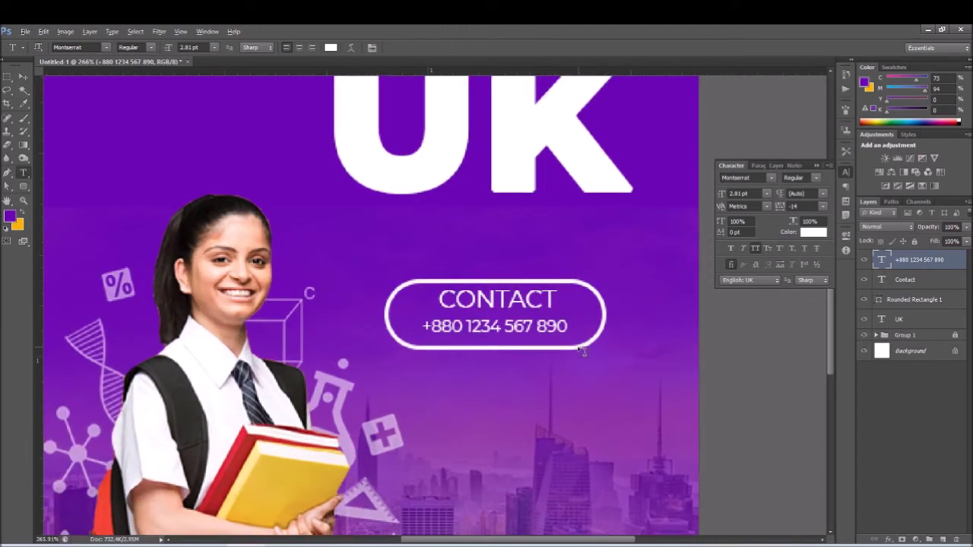
{"action": "left_click", "coordinate": [921, 281], "text": "shift"}
{"action": "left_click", "coordinate": [914, 301], "text": "shift"}
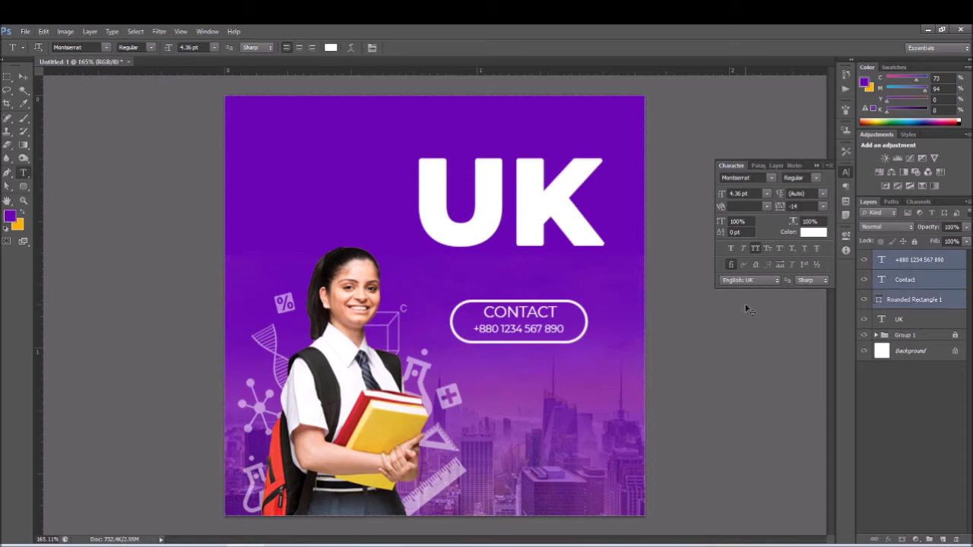
{"action": "left_click_drag", "start_coordinate": [503, 327], "coordinate": [524, 381]}
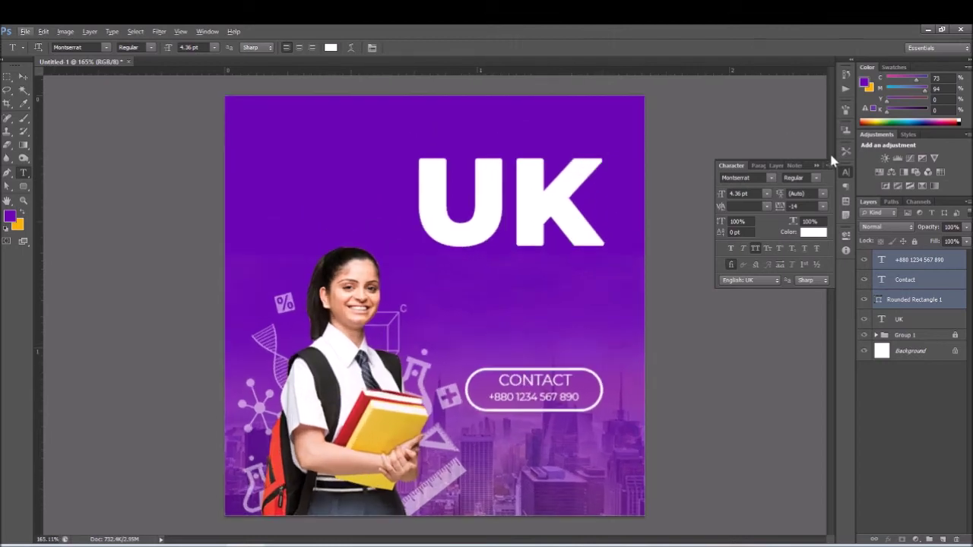
{"action": "left_click", "coordinate": [818, 165]}
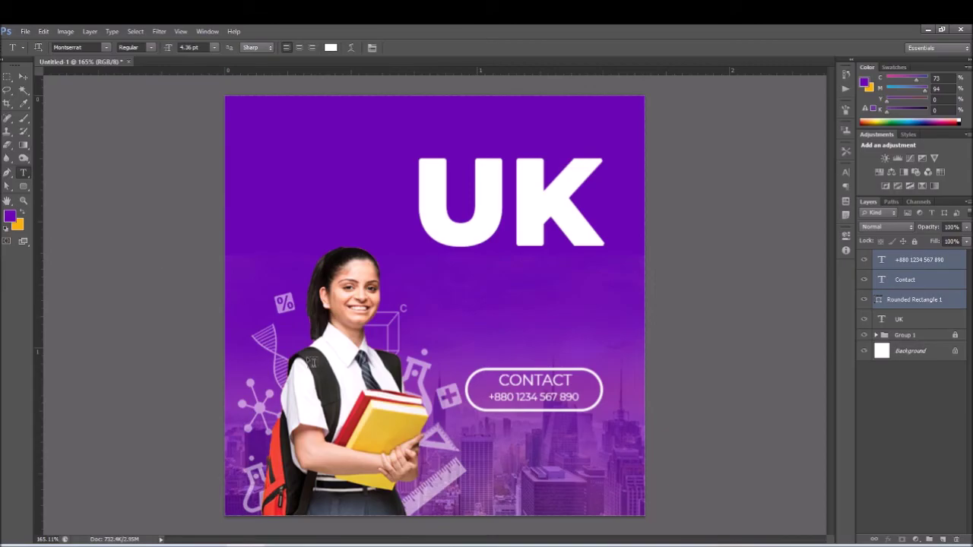
{"action": "left_click", "coordinate": [928, 29]}
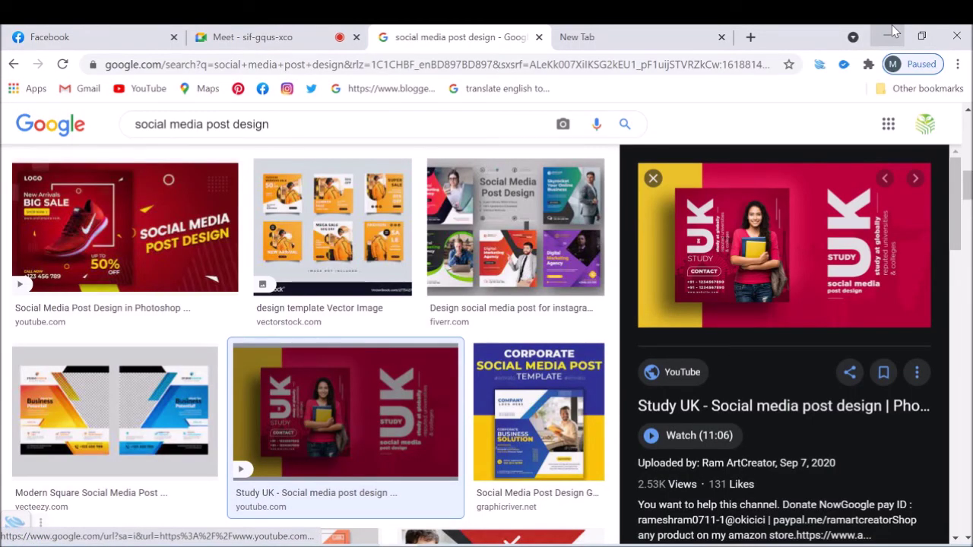
- Back in Photoshop, type the subtitle 'STUDAY AT GOLLBALTY' beside the UK heading
{"action": "left_click", "coordinate": [892, 34]}
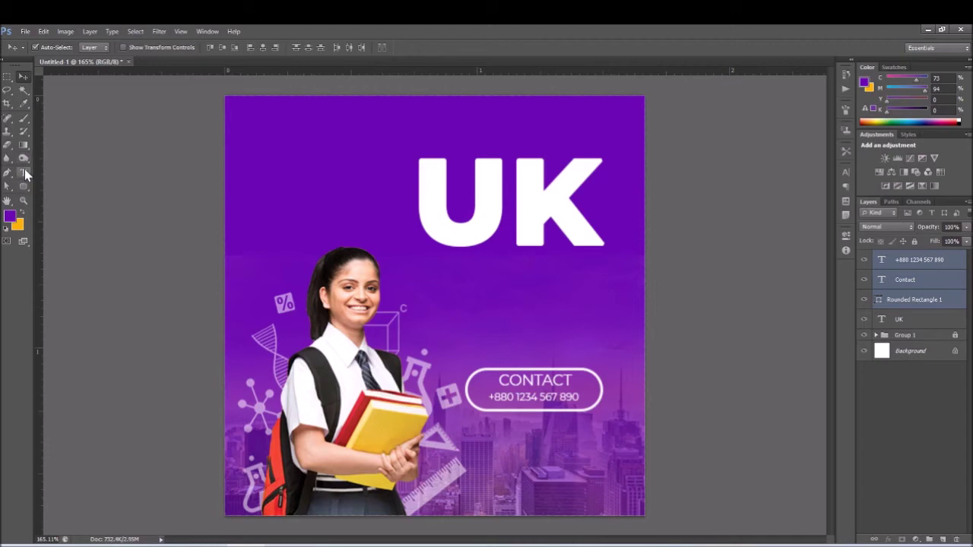
{"action": "left_click", "coordinate": [24, 172]}
{"action": "left_click", "coordinate": [352, 182]}
{"action": "type", "text": "STUCAT"}
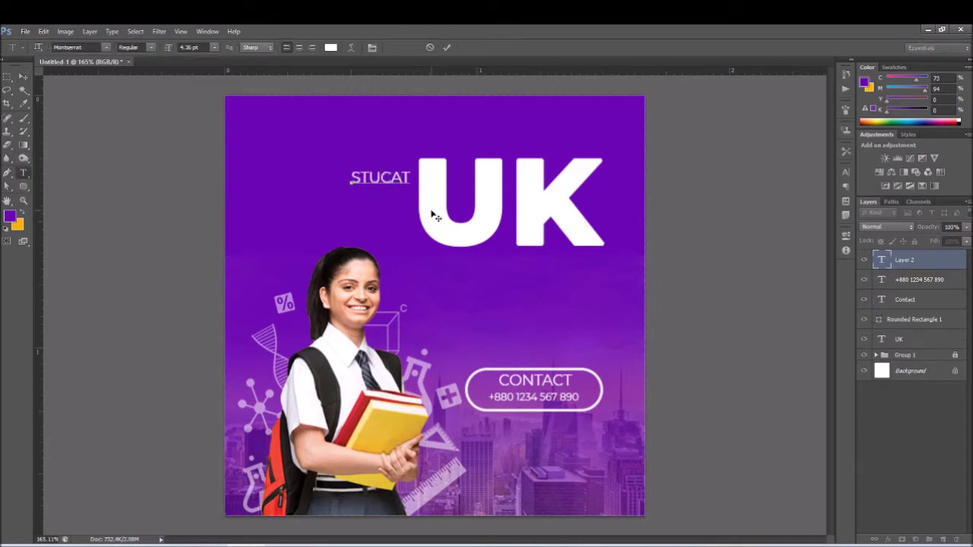
{"action": "key", "text": "BackSpace"}
{"action": "key", "text": "BackSpace"}
{"action": "key", "text": "BackSpace"}
{"action": "type", "text": "DAY"}
{"action": "key", "text": "BackSpace"}
{"action": "key", "text": "BackSpace"}
{"action": "type", "text": "AY"}
{"action": "type", "text": " A "}
{"action": "type", "text": "GO"}
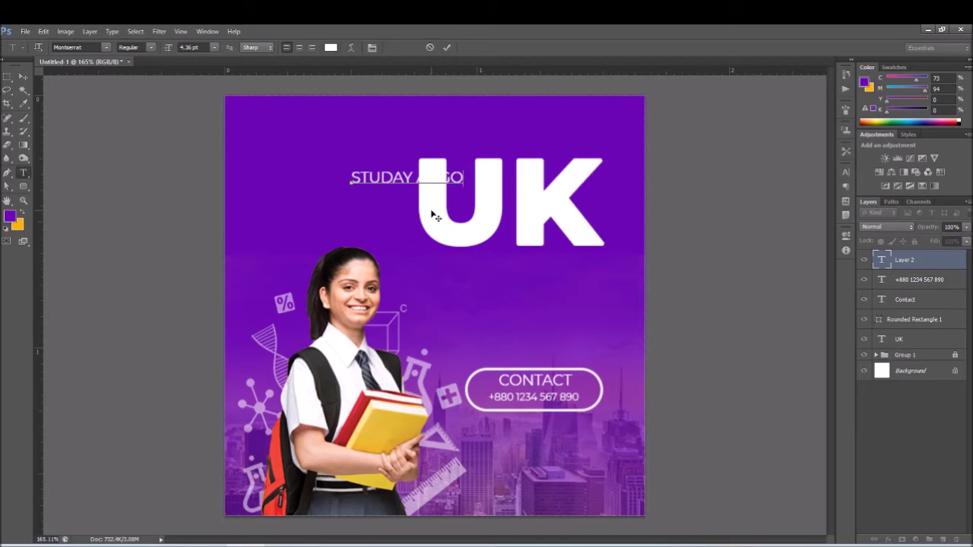
{"action": "type", "text": "L"}
{"action": "type", "text": "LT"}
- Commit the subtitle, move it below UK, and close the Character panel
{"action": "key", "text": "ctrl+a"}
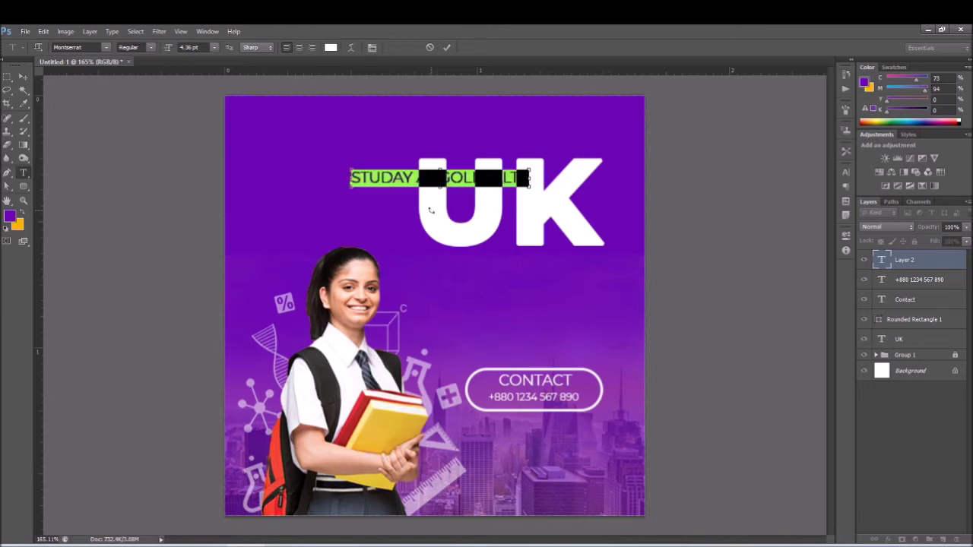
{"action": "left_click", "coordinate": [372, 48]}
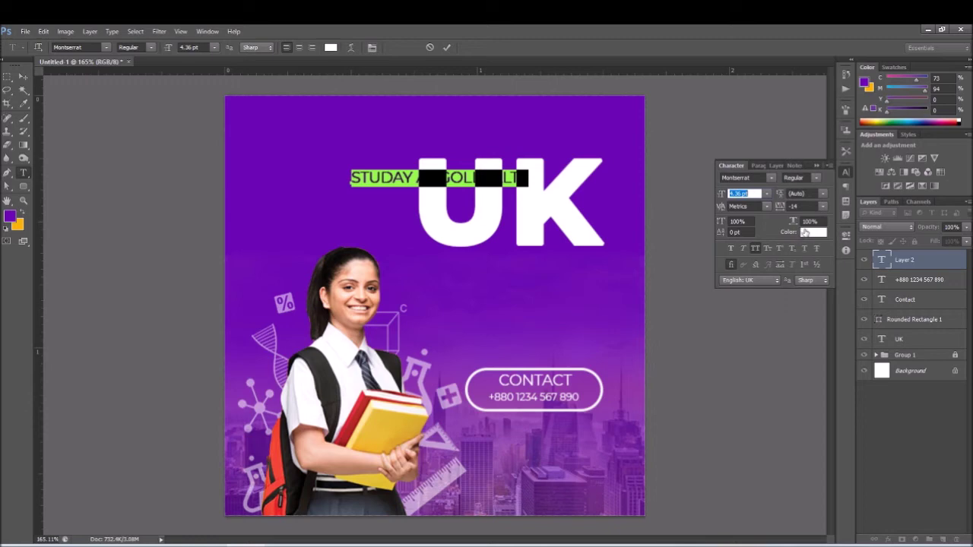
{"action": "left_click", "coordinate": [446, 47]}
{"action": "left_click", "coordinate": [23, 77]}
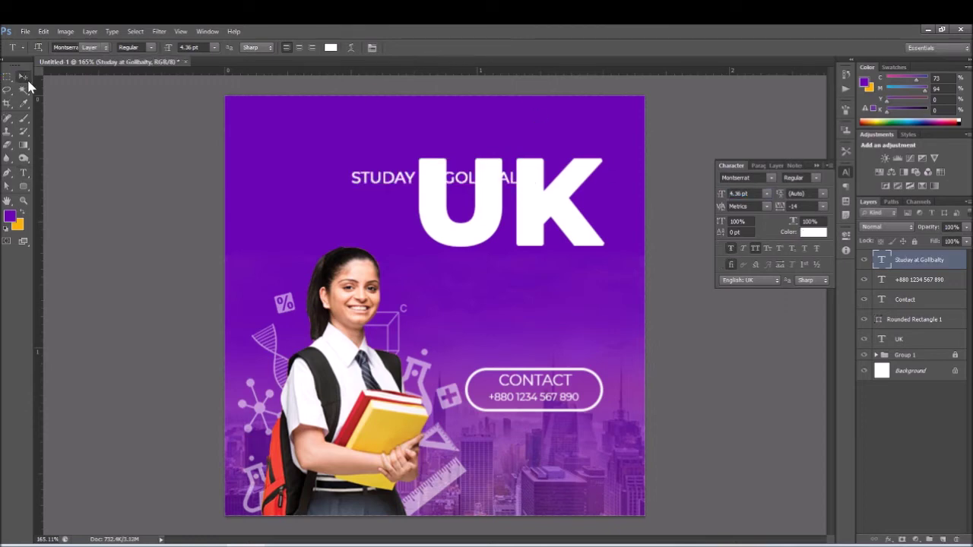
{"action": "left_click_drag", "start_coordinate": [388, 178], "coordinate": [463, 270]}
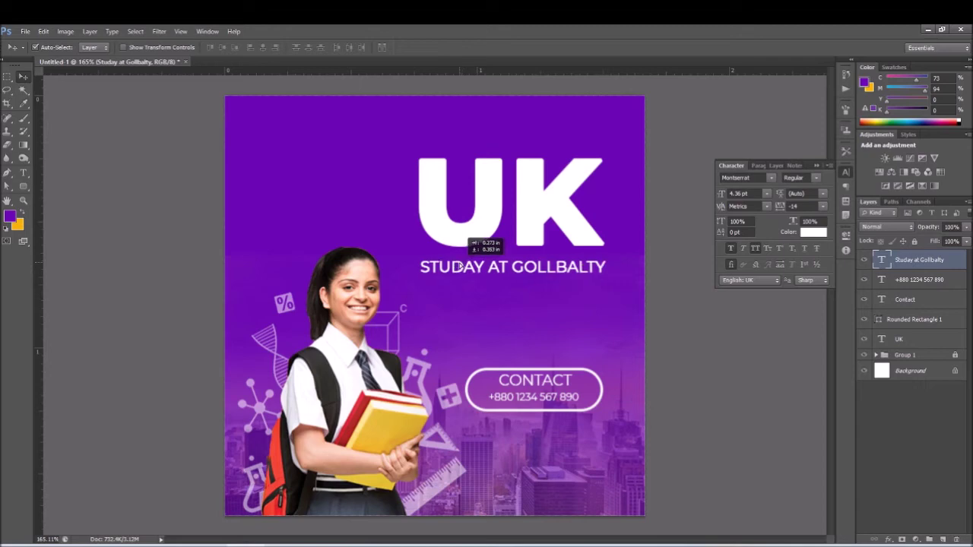
{"action": "scroll", "coordinate": [465, 271], "scroll_direction": "down", "scroll_amount": 3}
{"action": "scroll", "coordinate": [465, 271], "scroll_direction": "up", "scroll_amount": 1}
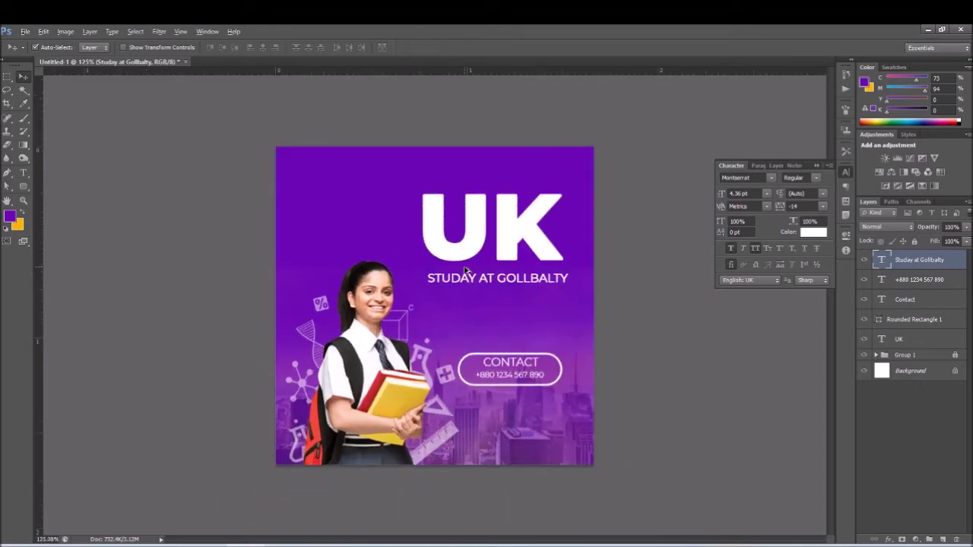
{"action": "left_click", "coordinate": [817, 166]}
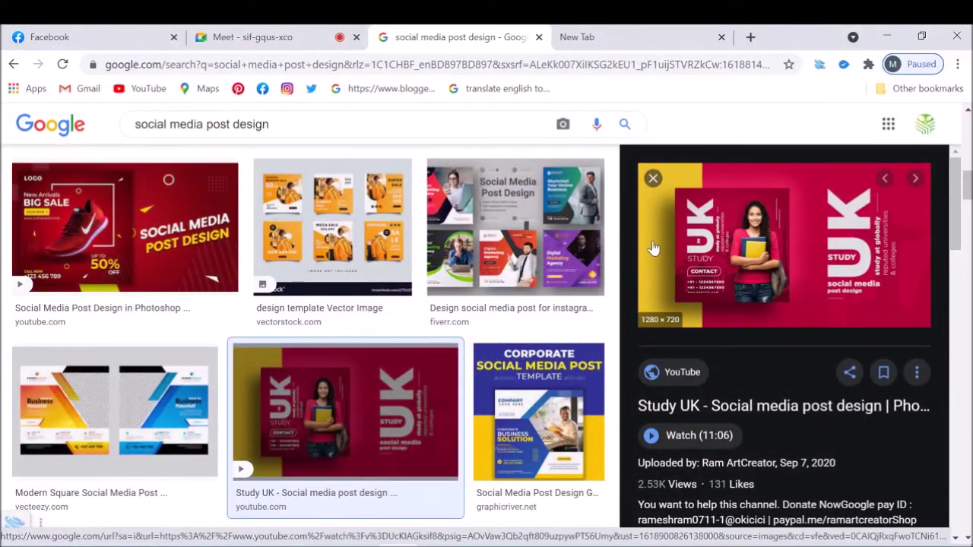
- Search Google for 'logo design png' in a new tab
{"action": "left_click", "coordinate": [570, 36]}
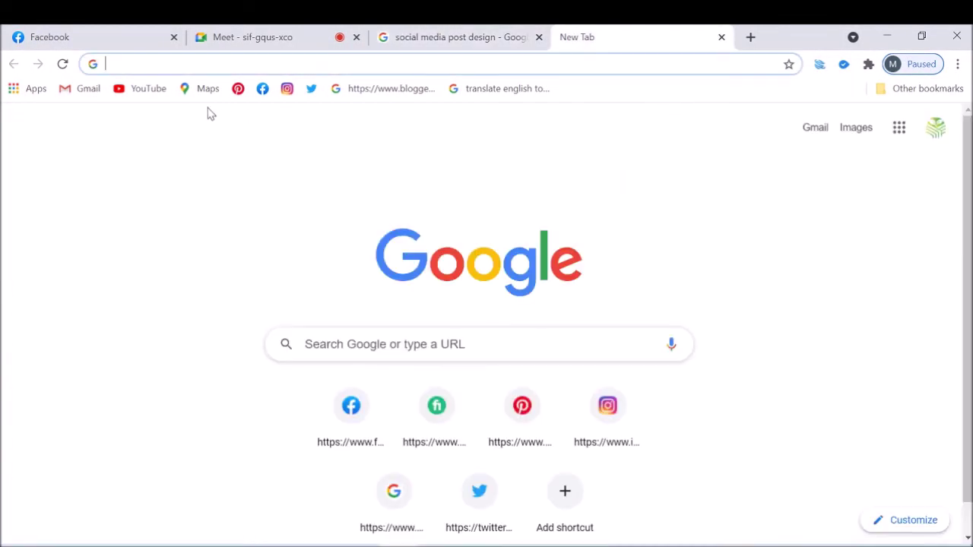
{"action": "type", "text": "Logo"}
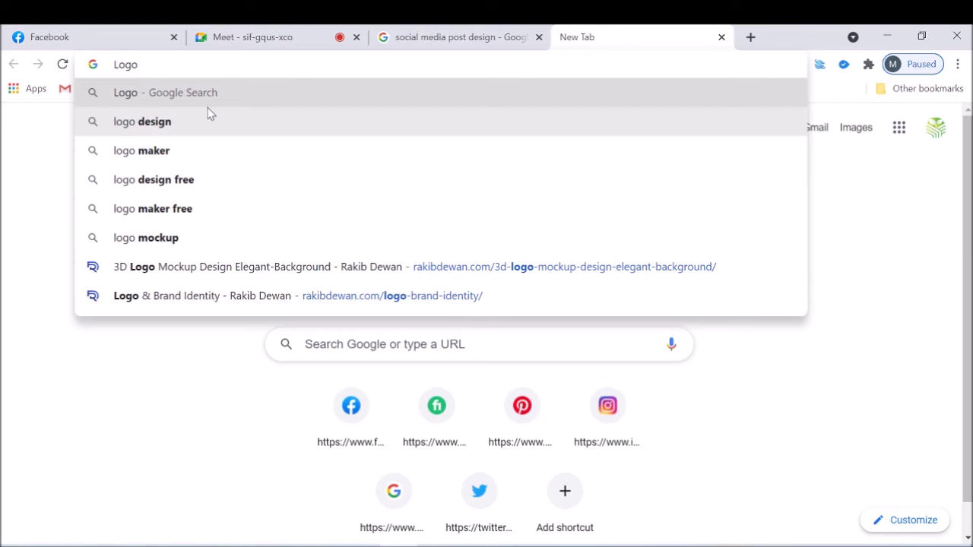
{"action": "key", "text": "Down"}
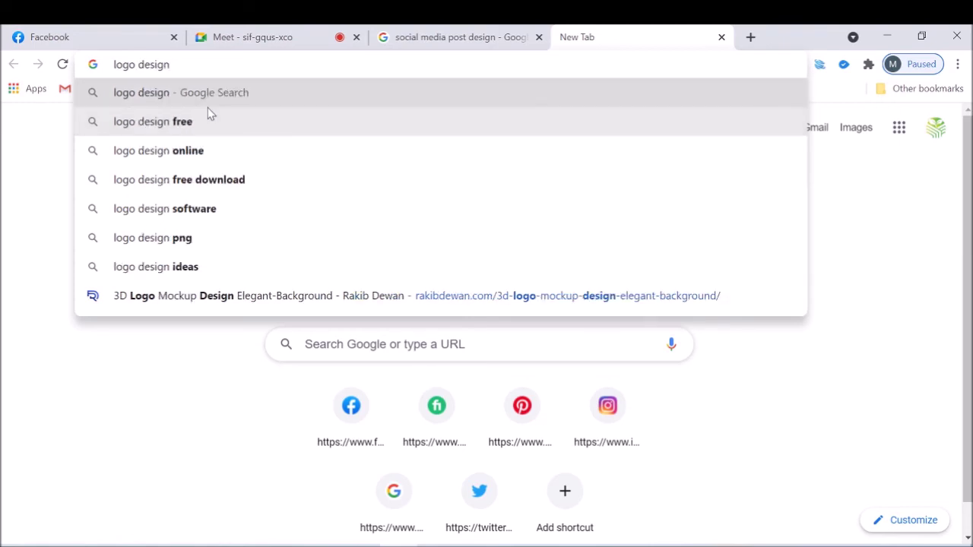
{"action": "type", "text": "psg"}
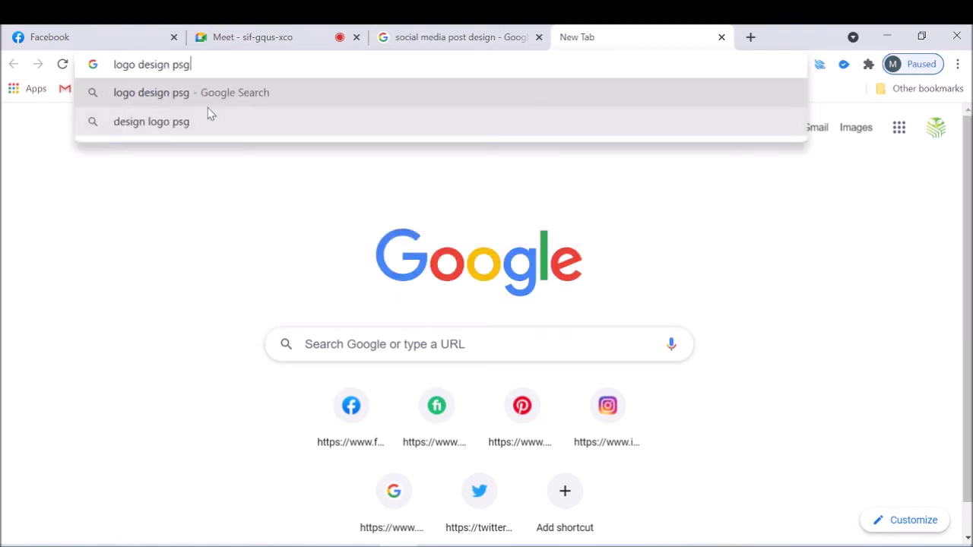
{"action": "key", "text": "BackSpace"}
{"action": "key", "text": "BackSpace"}
{"action": "type", "text": "n"}
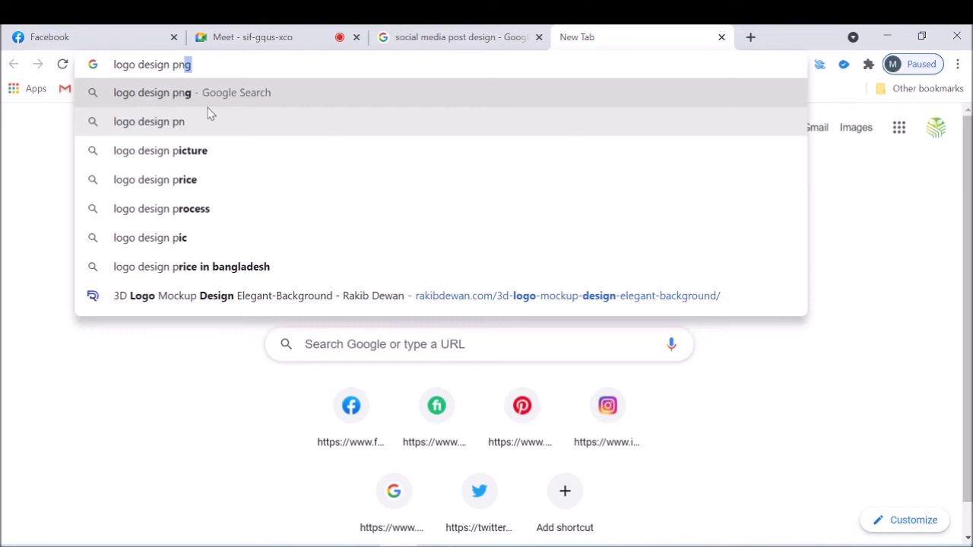
{"action": "key", "text": "Return"}
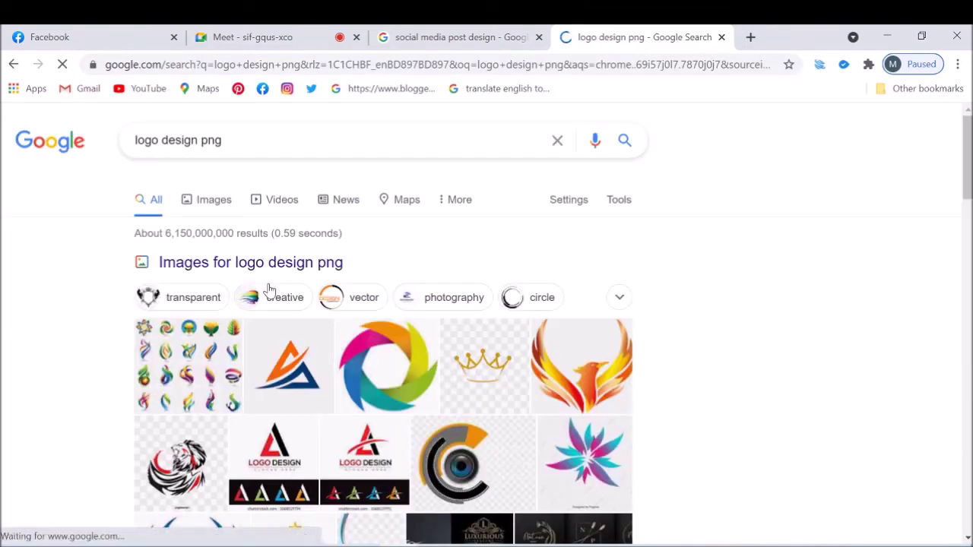
- Switch to Images results, preview the A Letter logo, and scroll through the results
{"action": "left_click", "coordinate": [214, 202]}
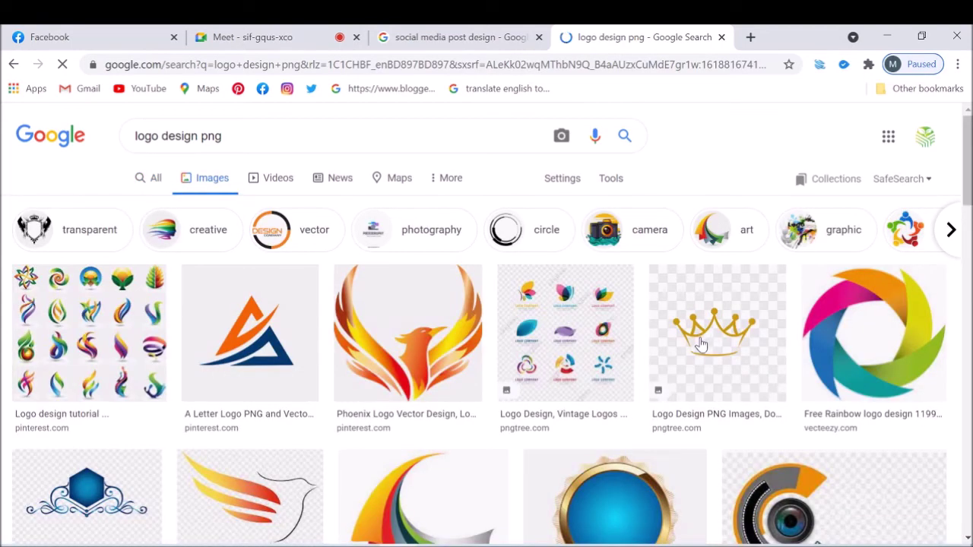
{"action": "left_click", "coordinate": [224, 360]}
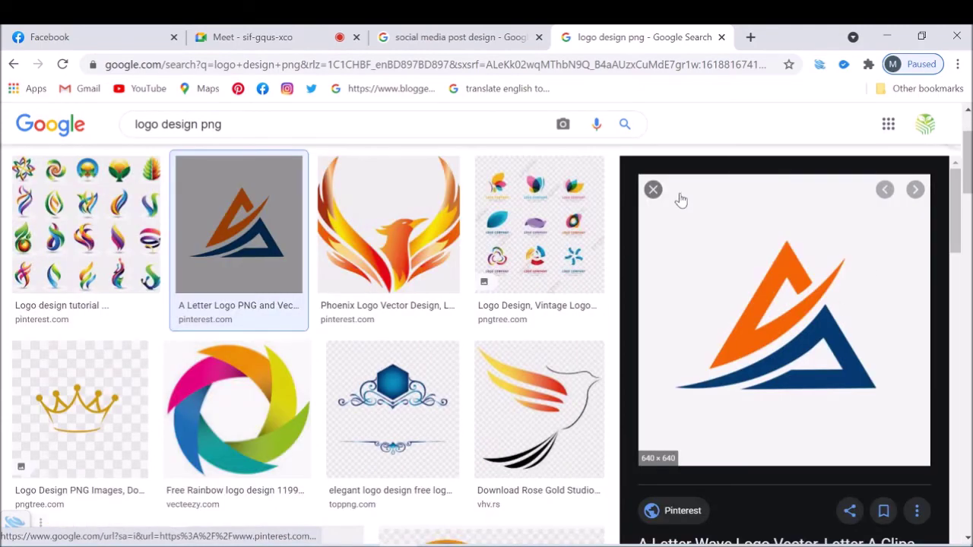
{"action": "left_click", "coordinate": [653, 190]}
{"action": "scroll", "coordinate": [502, 404], "scroll_direction": "down", "scroll_amount": 3}
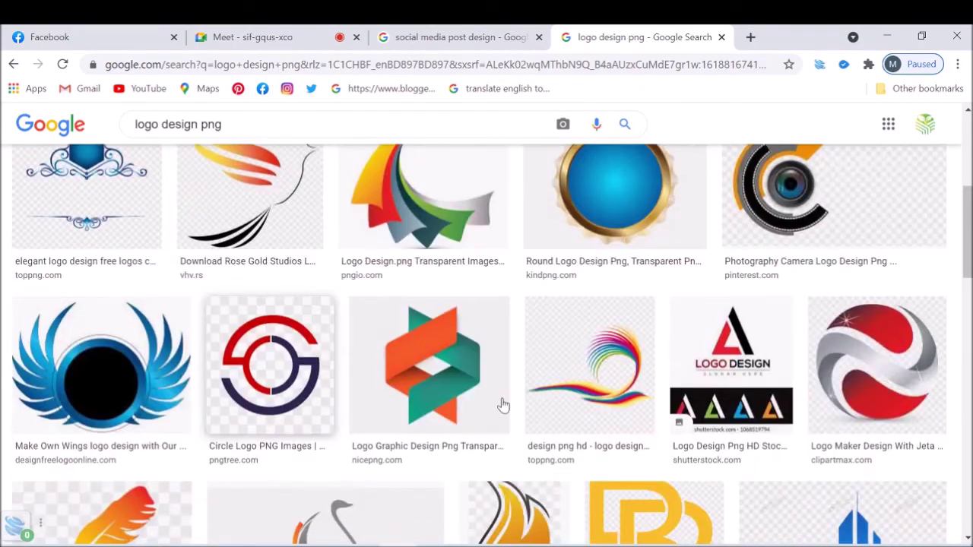
{"action": "scroll", "coordinate": [550, 402], "scroll_direction": "down", "scroll_amount": 2}
{"action": "scroll", "coordinate": [550, 402], "scroll_direction": "down", "scroll_amount": 1}
{"action": "scroll", "coordinate": [550, 403], "scroll_direction": "down", "scroll_amount": 4}
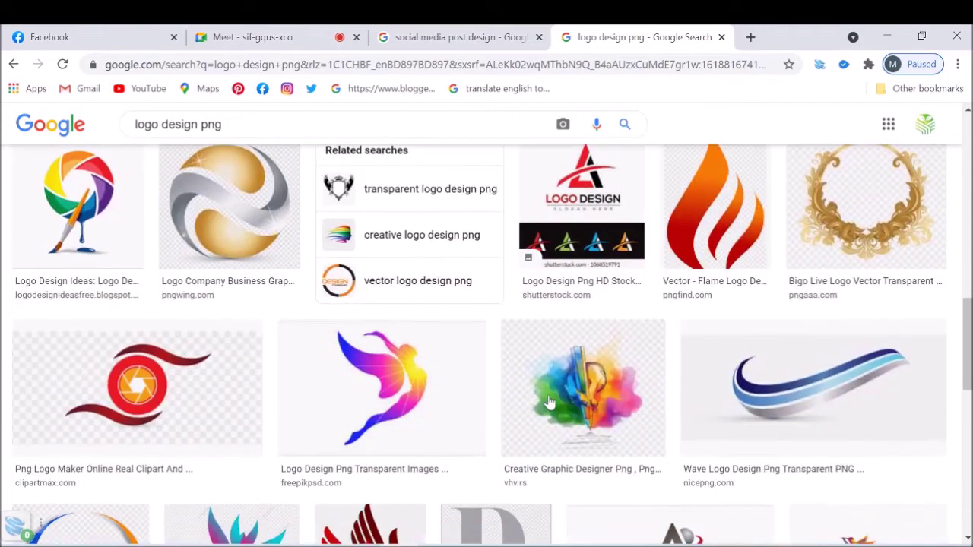
{"action": "scroll", "coordinate": [550, 402], "scroll_direction": "down", "scroll_amount": 5}
{"action": "scroll", "coordinate": [551, 403], "scroll_direction": "down", "scroll_amount": 1}
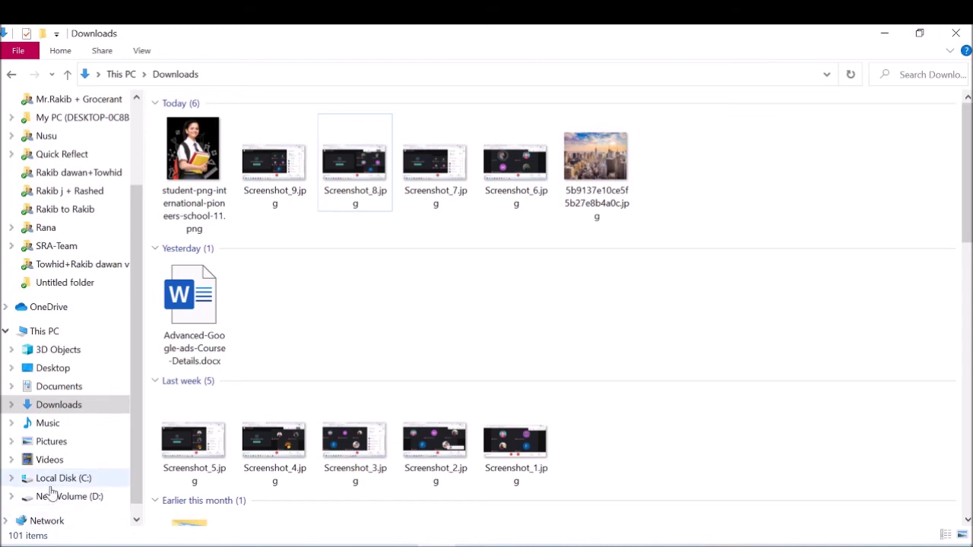
- Browse File Explorer to the D:\photoshop\ICON\icon folder
{"action": "left_click", "coordinate": [49, 496]}
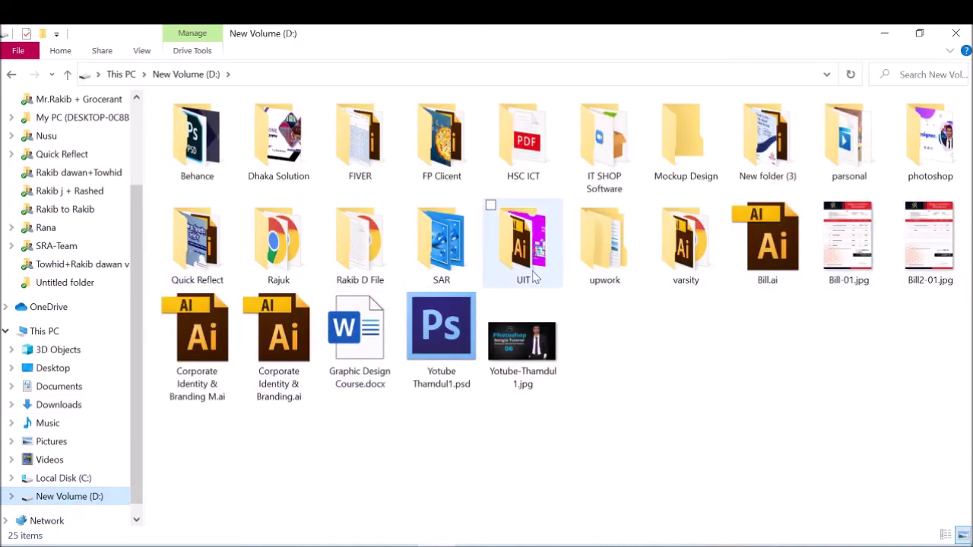
{"action": "double_click", "coordinate": [913, 154]}
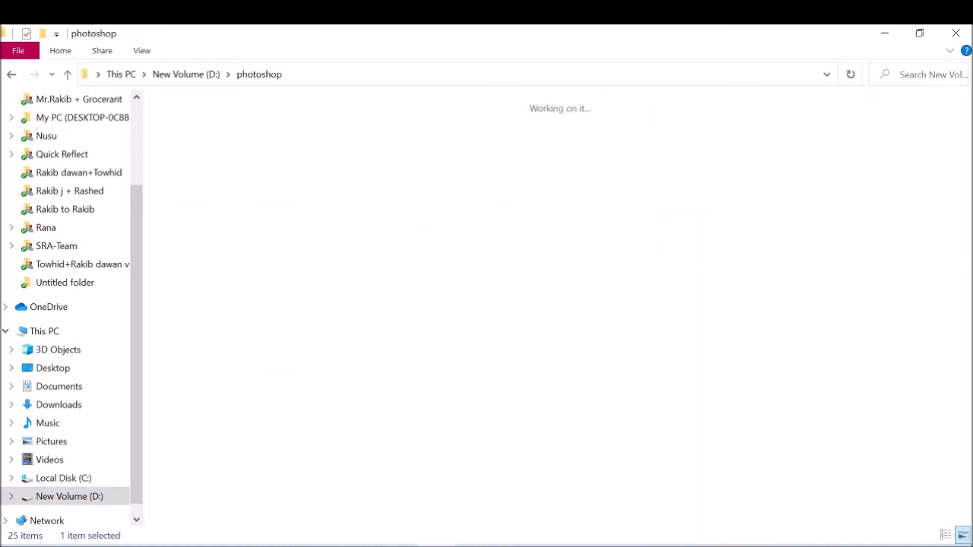
{"action": "double_click", "coordinate": [943, 161]}
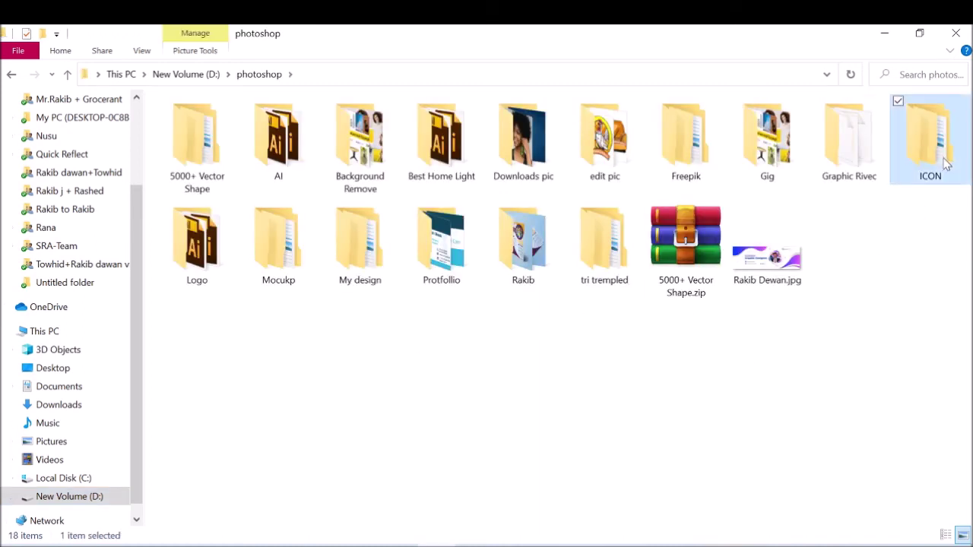
{"action": "left_click", "coordinate": [171, 156]}
{"action": "double_click", "coordinate": [171, 153]}
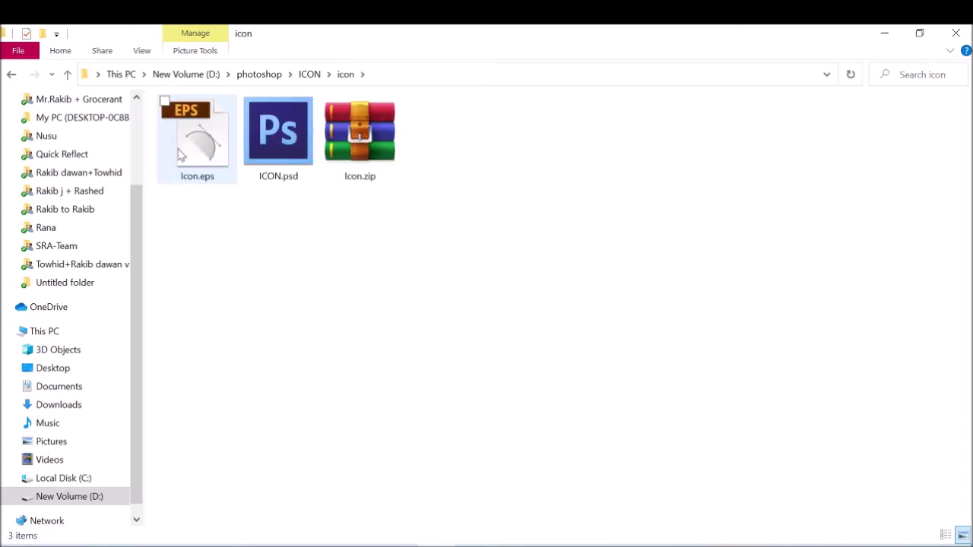
- Drag ICON.psd onto the Photoshop taskbar button to bring the poster back
{"action": "left_click_drag", "start_coordinate": [278, 140], "coordinate": [395, 537]}
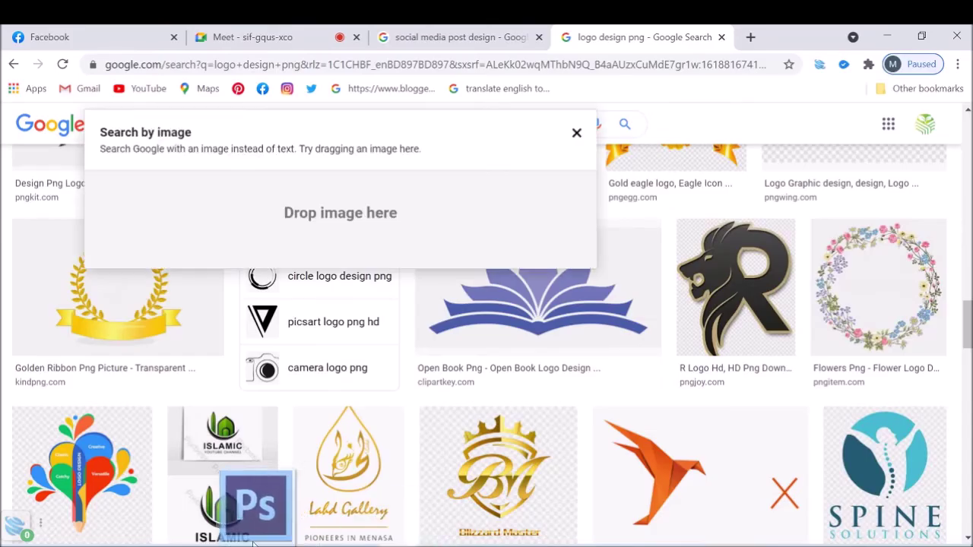
{"action": "left_click_drag", "start_coordinate": [395, 537], "coordinate": [251, 537]}
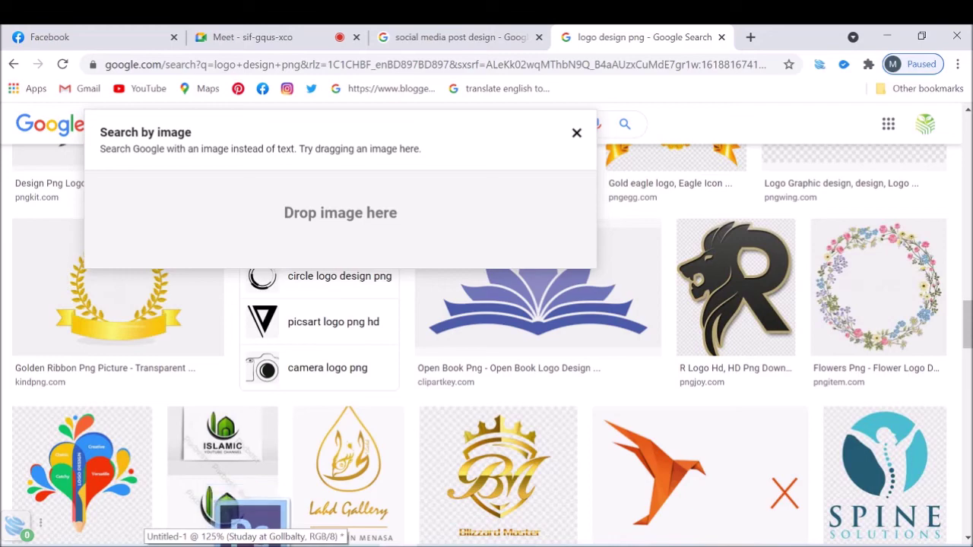
{"action": "left_click_drag", "start_coordinate": [251, 536], "coordinate": [246, 536]}
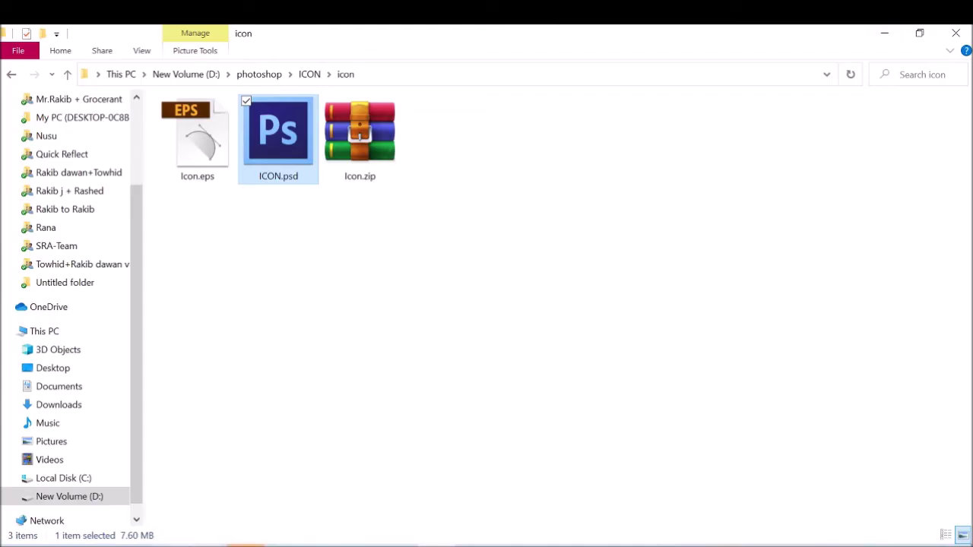
{"action": "left_click_drag", "start_coordinate": [282, 143], "coordinate": [251, 538]}
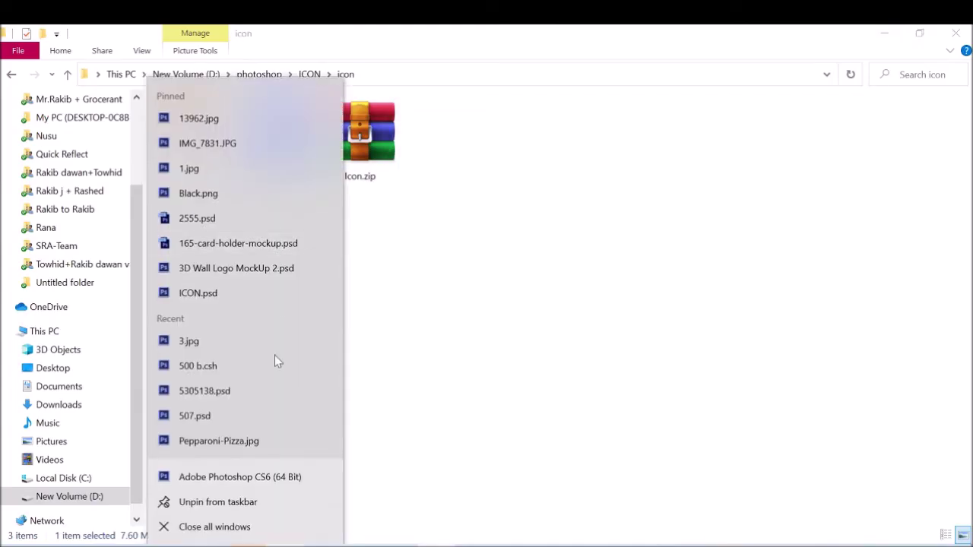
{"action": "left_click", "coordinate": [469, 381]}
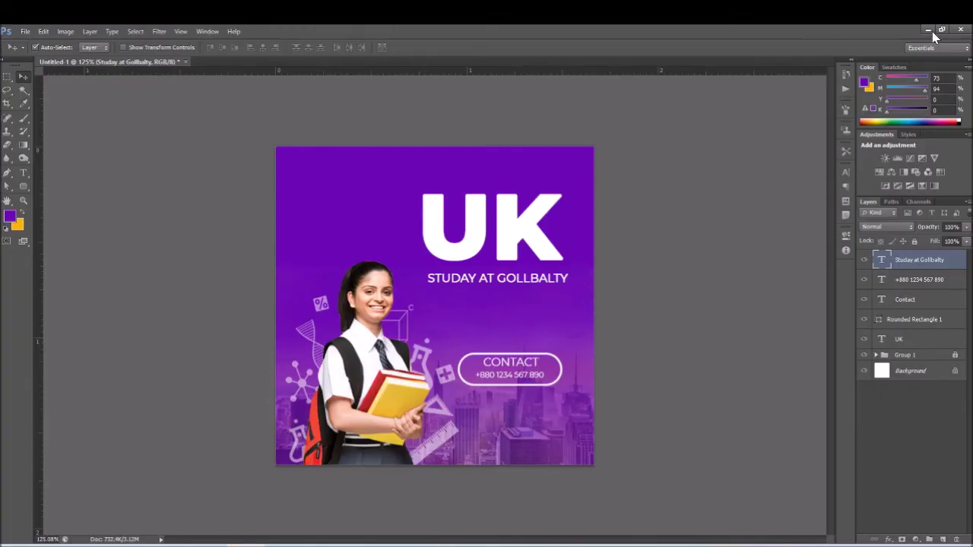
- Open ICON.psd and drag its Facebook, WhatsApp, Twitter and Instagram layers onto the poster
{"action": "left_click", "coordinate": [932, 33]}
{"action": "left_click_drag", "start_coordinate": [292, 140], "coordinate": [453, 40]}
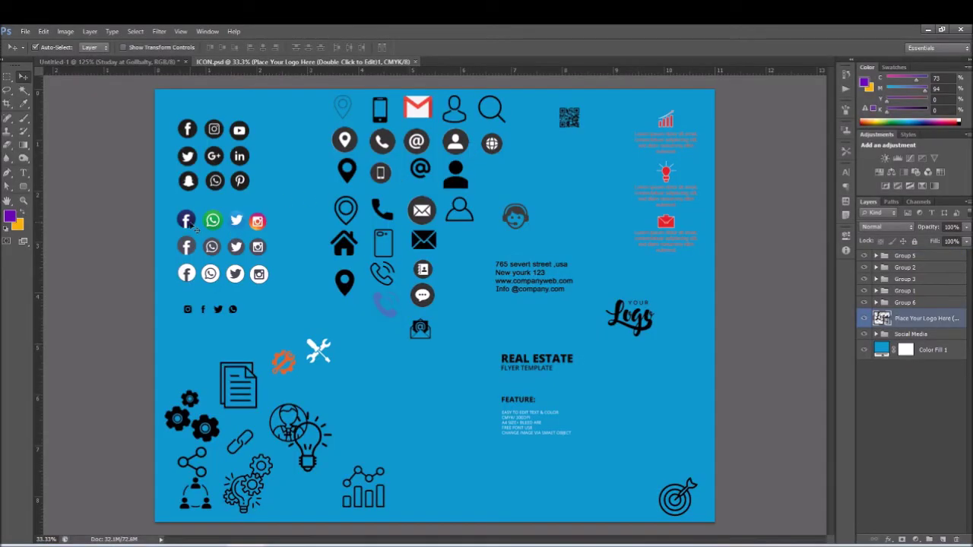
{"action": "left_click", "coordinate": [189, 221]}
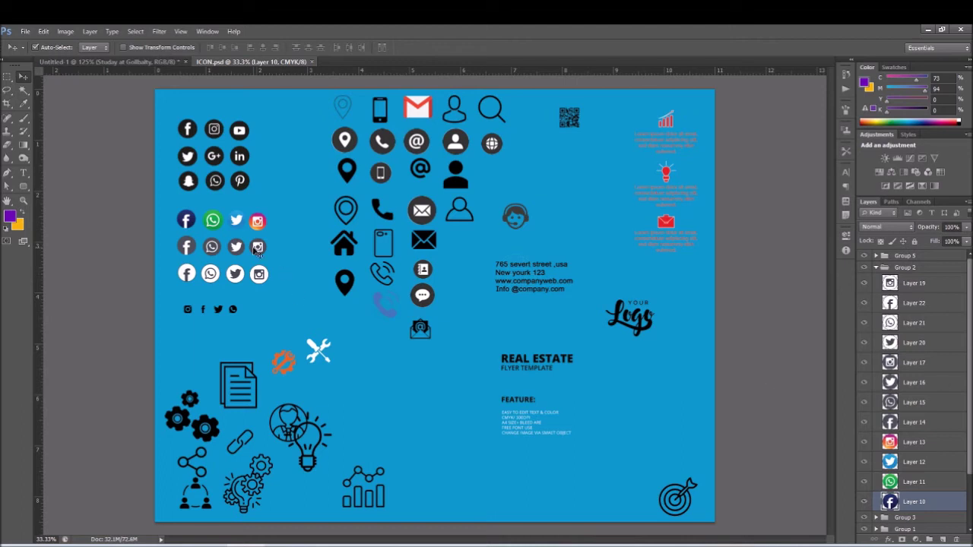
{"action": "left_click", "coordinate": [909, 482], "text": "shift"}
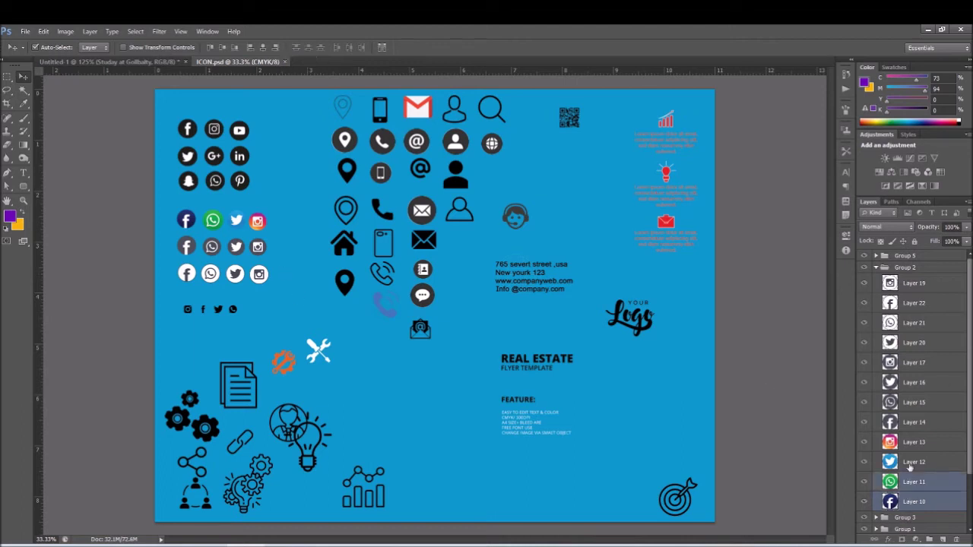
{"action": "left_click", "coordinate": [909, 462], "text": "shift"}
{"action": "left_click", "coordinate": [909, 442], "text": "shift"}
{"action": "mouse_move", "coordinate": [197, 231]}
{"action": "left_mouse_down"}
{"action": "mouse_move", "coordinate": [99, 67]}
{"action": "mouse_move", "coordinate": [617, 449]}
{"action": "left_mouse_up"}
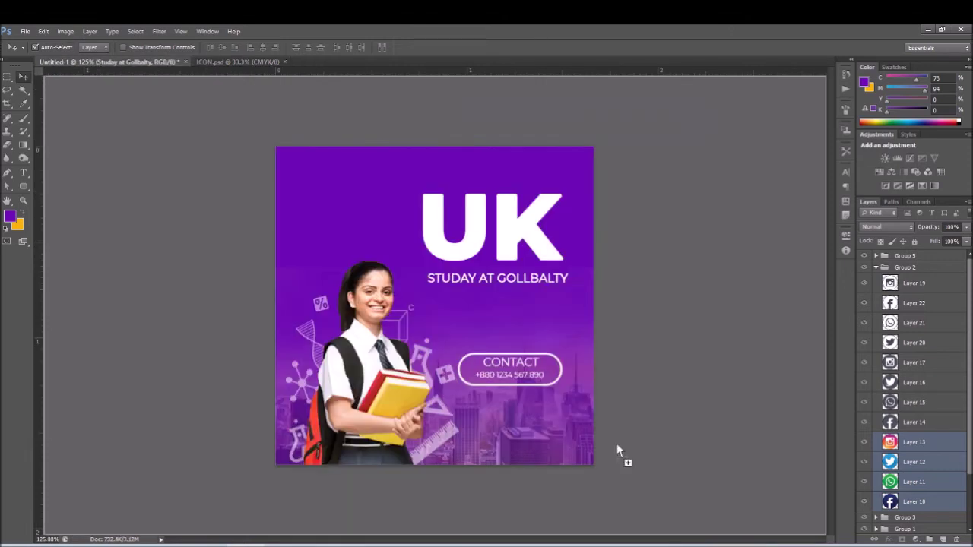
{"action": "left_click_drag", "start_coordinate": [490, 455], "coordinate": [489, 450]}
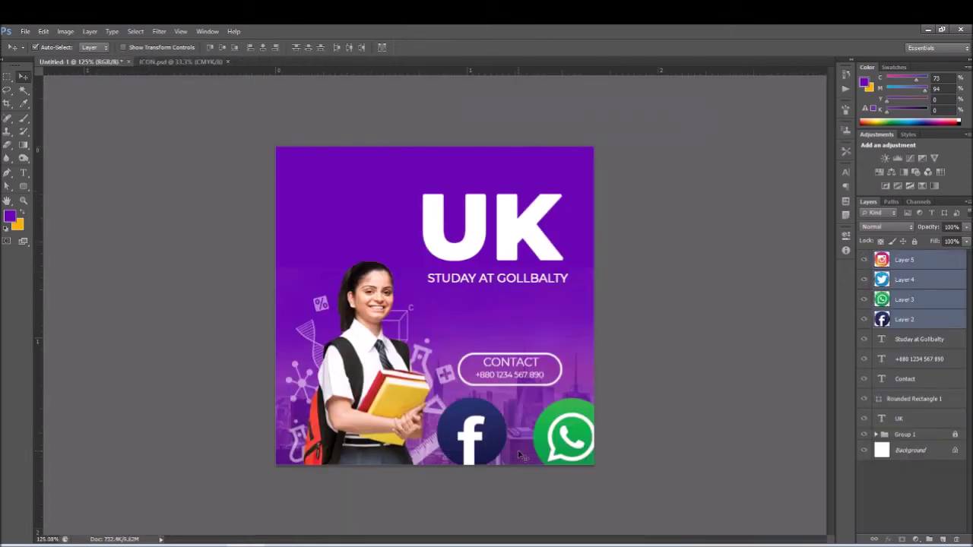
- Shrink the social icons into a small row below CONTACT
{"action": "key", "text": "ctrl+t"}
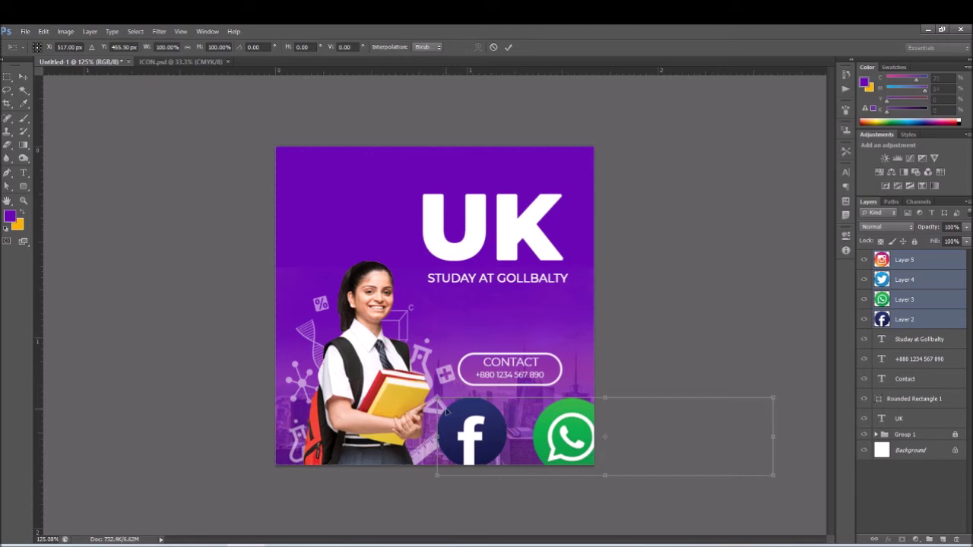
{"action": "left_click_drag", "start_coordinate": [770, 477], "coordinate": [479, 405]}
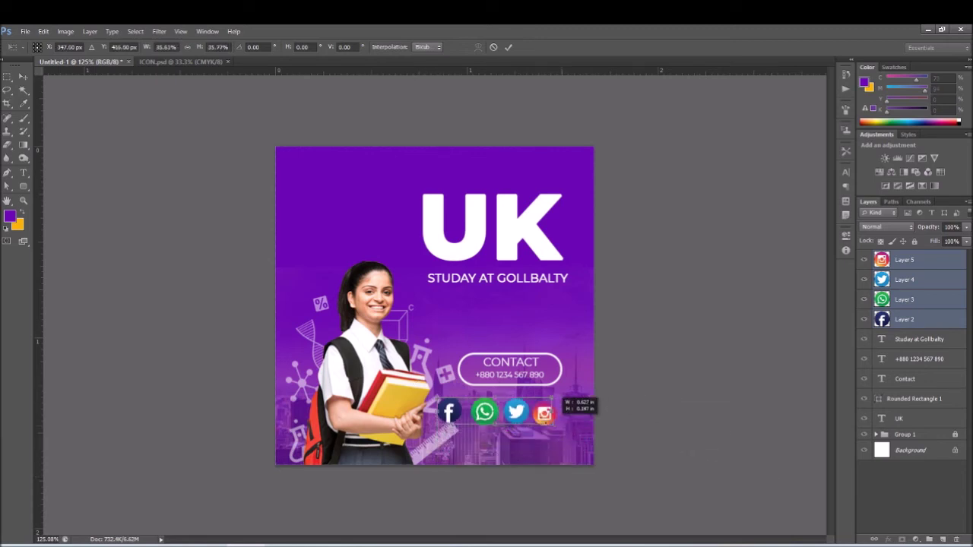
{"action": "left_click", "coordinate": [509, 47]}
{"action": "scroll", "coordinate": [467, 401], "scroll_direction": "up", "scroll_amount": 5}
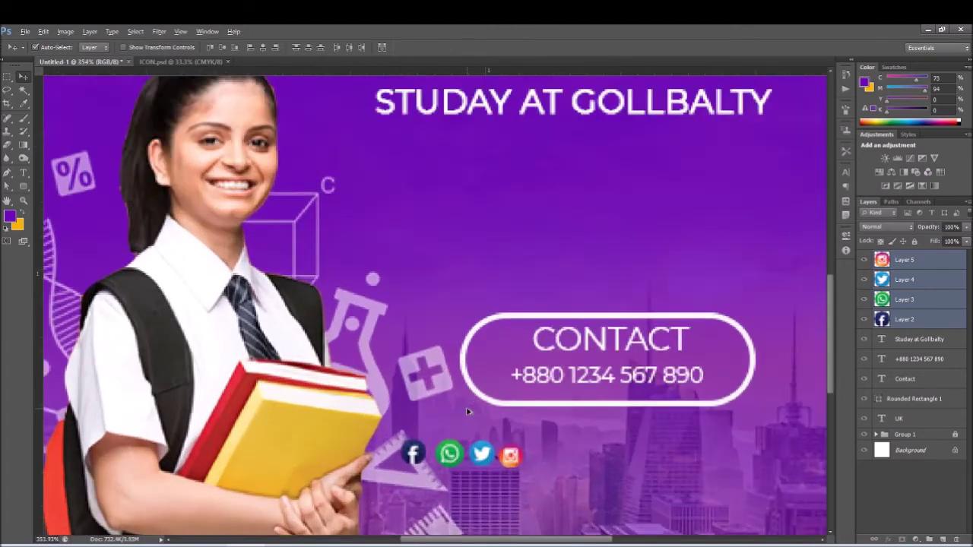
{"action": "scroll", "coordinate": [467, 411], "scroll_direction": "down", "scroll_amount": 2}
{"action": "scroll", "coordinate": [468, 428], "scroll_direction": "down", "scroll_amount": 2}
{"action": "scroll", "coordinate": [467, 428], "scroll_direction": "down", "scroll_amount": 2}
{"action": "scroll", "coordinate": [469, 433], "scroll_direction": "down", "scroll_amount": 1}
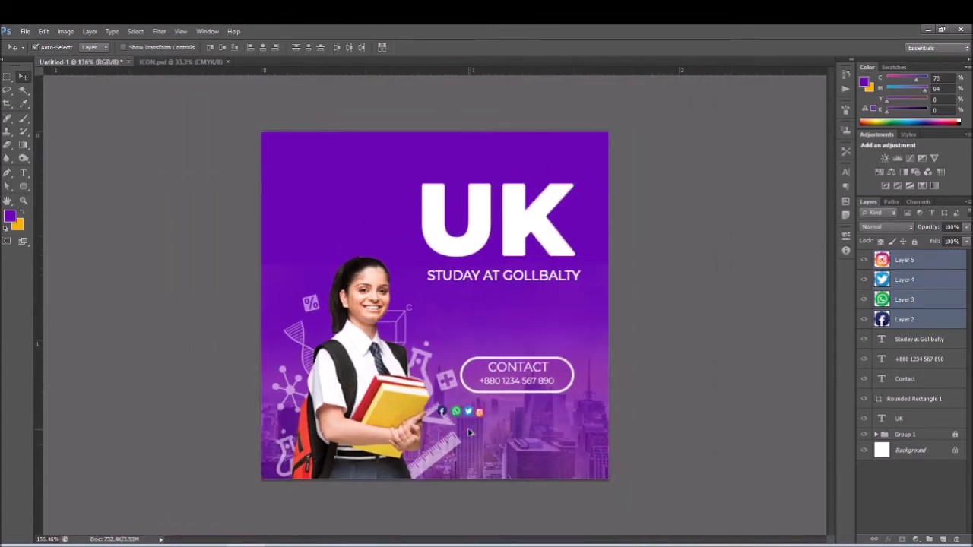
- Move the icons to the bottom-right corner, enlarge them slightly, then delete them
{"action": "left_click_drag", "start_coordinate": [470, 412], "coordinate": [572, 462]}
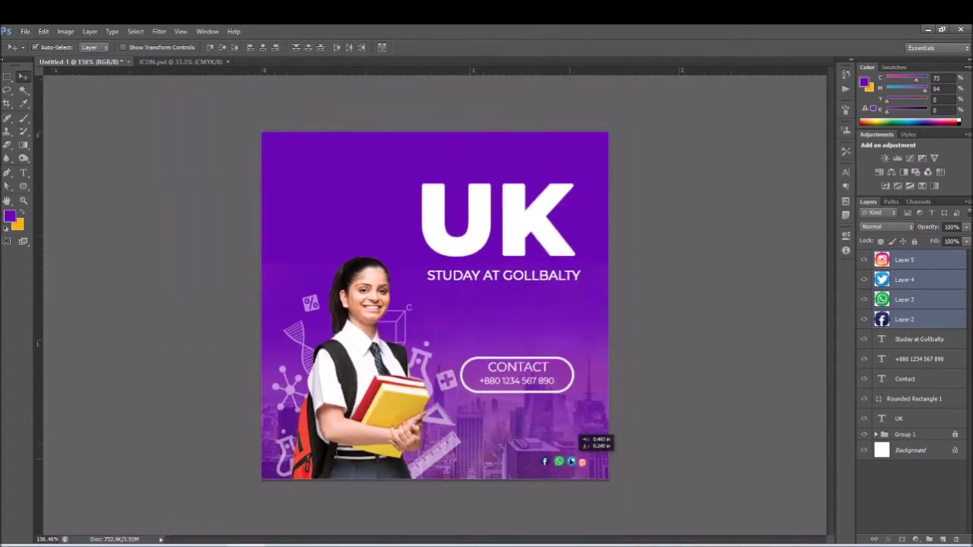
{"action": "key", "text": "ctrl+t"}
{"action": "left_click_drag", "start_coordinate": [539, 456], "coordinate": [524, 454]}
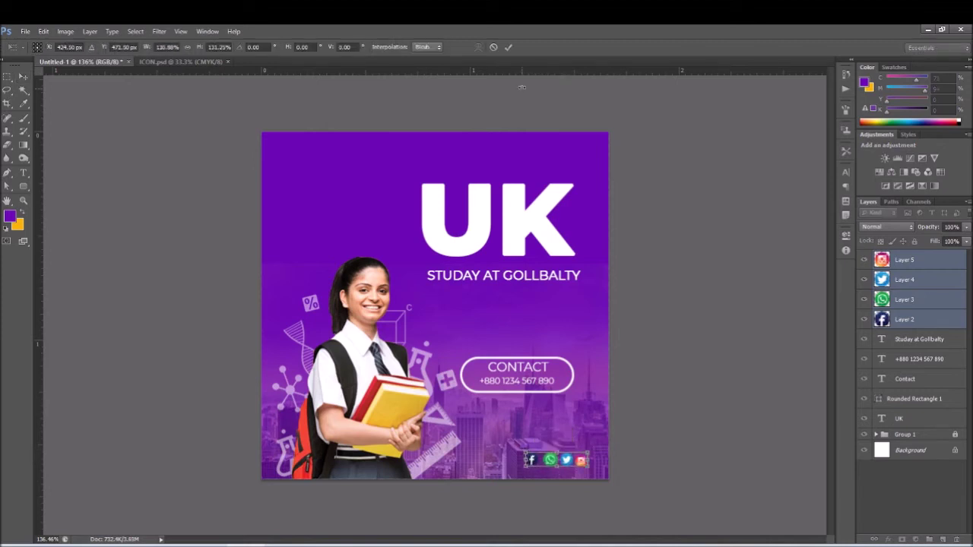
{"action": "left_click", "coordinate": [509, 48]}
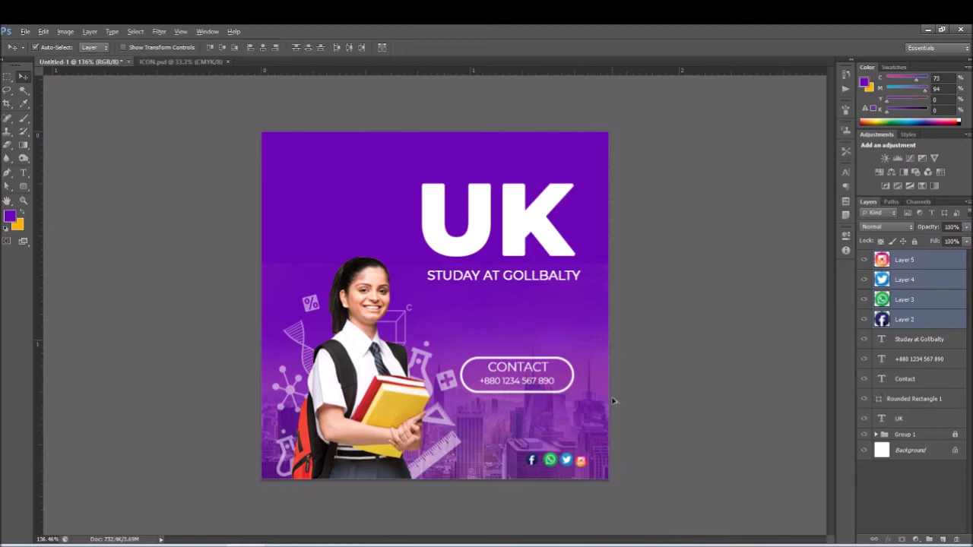
{"action": "scroll", "coordinate": [527, 371], "scroll_direction": "up", "scroll_amount": 3}
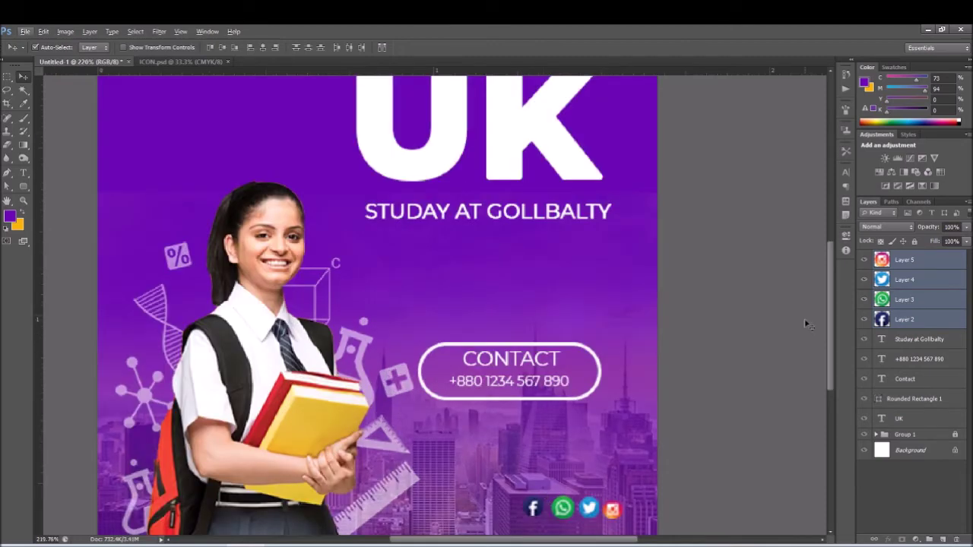
{"action": "key", "text": "Delete"}
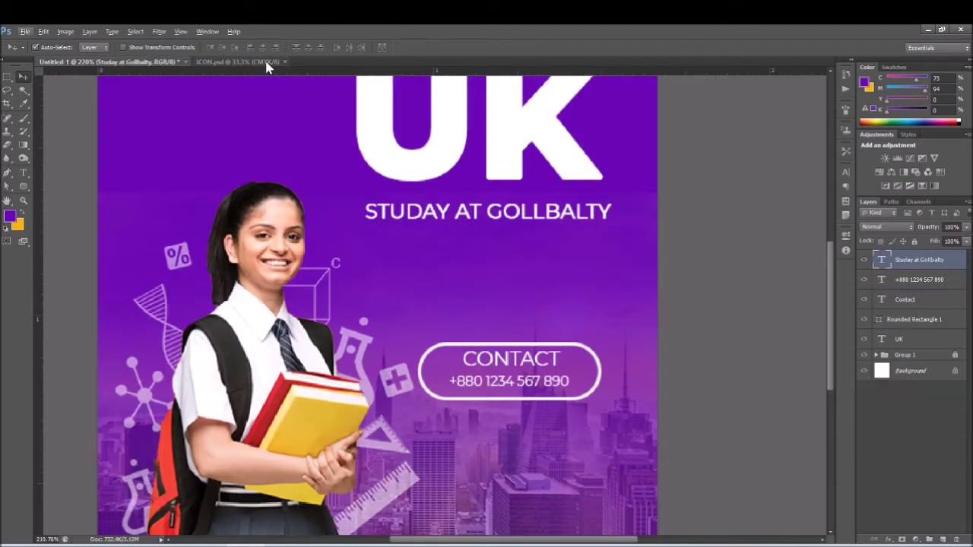
- Drag fresh copies of the colored social icons from ICON.psd onto the flyer
{"action": "left_click", "coordinate": [267, 62]}
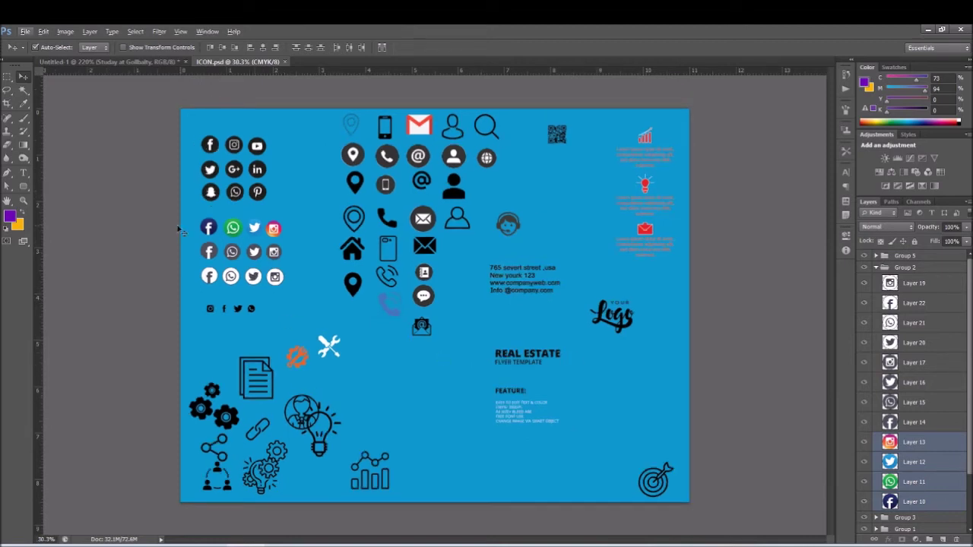
{"action": "left_click_drag", "start_coordinate": [211, 232], "coordinate": [332, 274]}
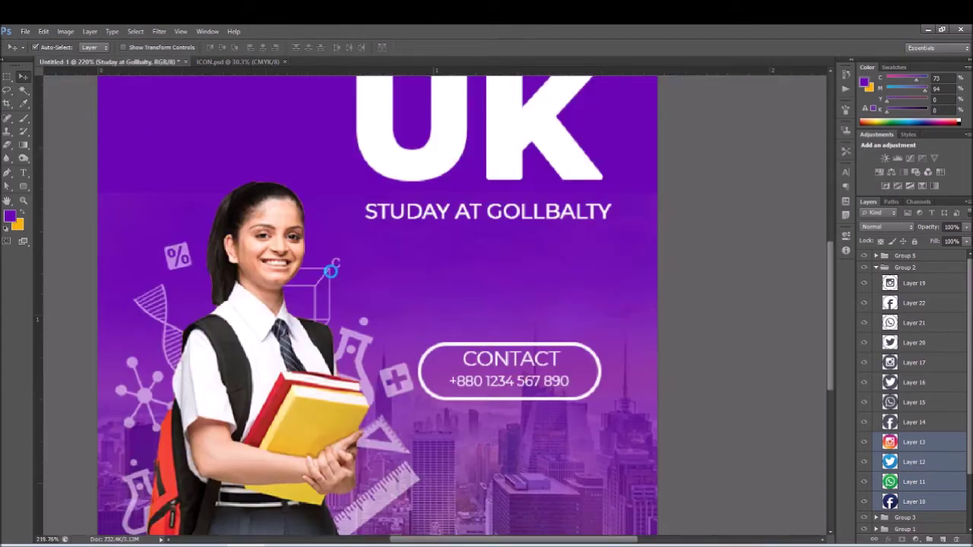
{"action": "left_click_drag", "start_coordinate": [332, 271], "coordinate": [333, 276]}
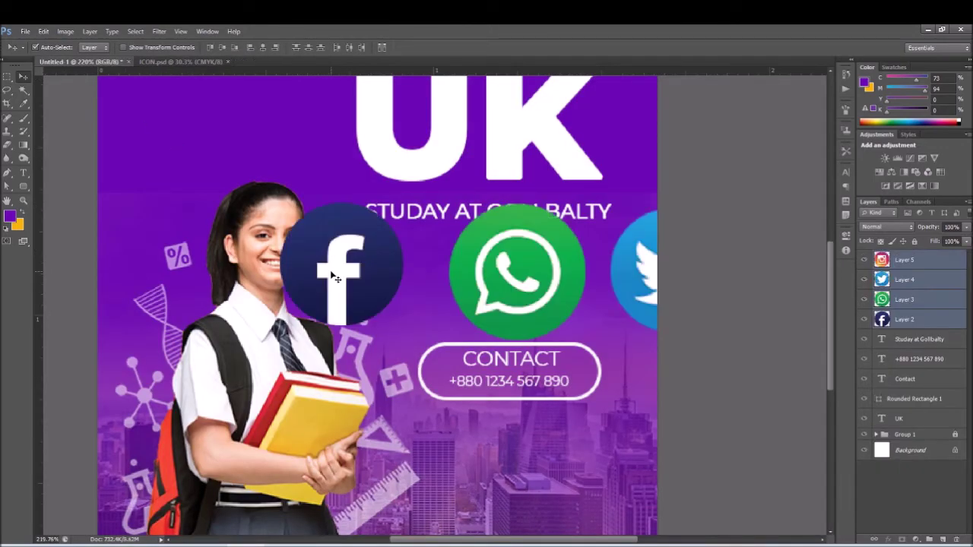
- Merge the four icon layers and convert the result to a smart object
{"action": "right_click", "coordinate": [940, 267]}
{"action": "left_click", "coordinate": [828, 393]}
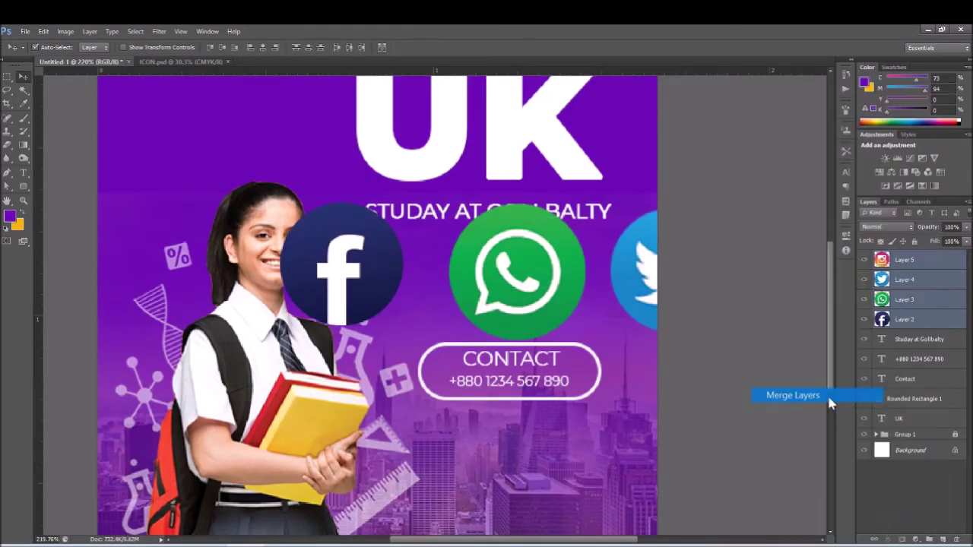
{"action": "right_click", "coordinate": [890, 264]}
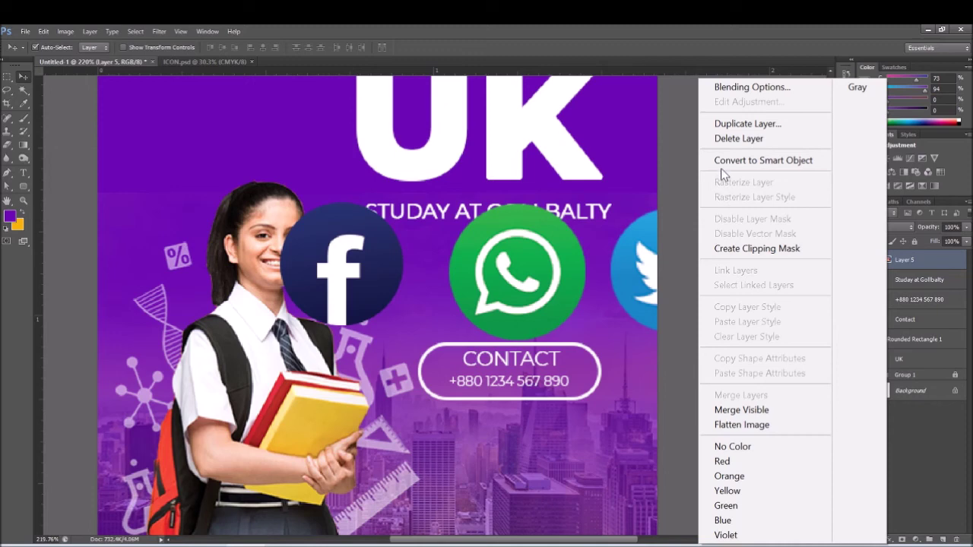
{"action": "left_click", "coordinate": [761, 160]}
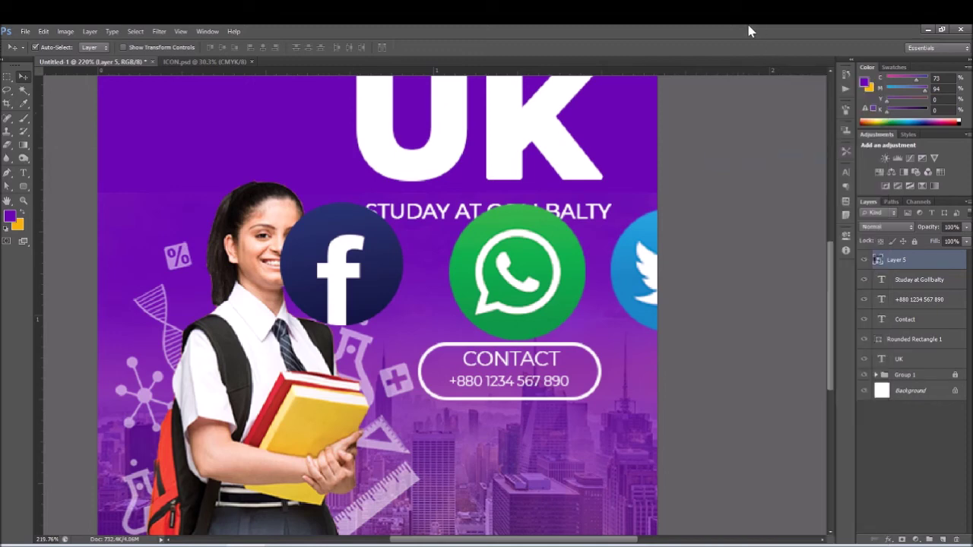
- Scale the icon smart object down to about 20% and place it along the bottom edge
{"action": "key", "text": "ctrl+t"}
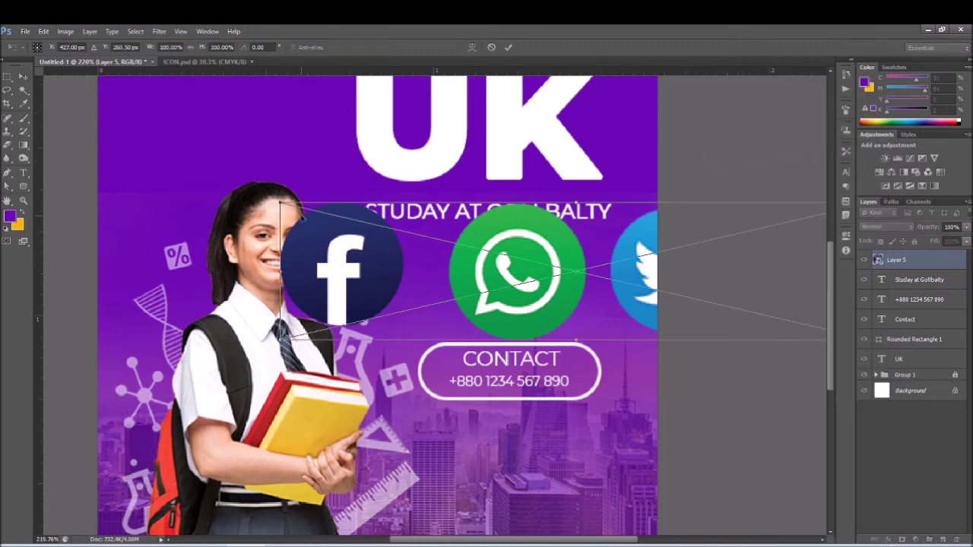
{"action": "left_click_drag", "start_coordinate": [281, 203], "coordinate": [502, 280]}
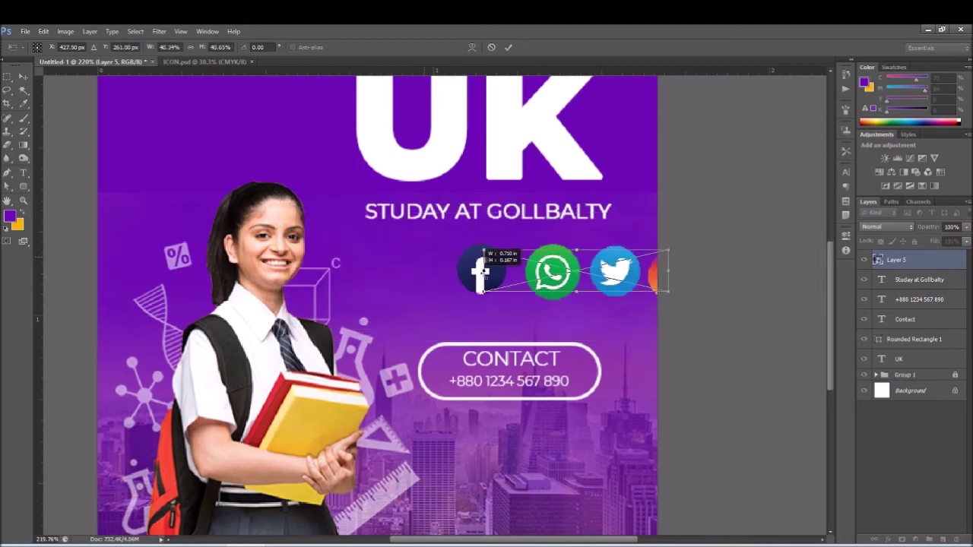
{"action": "scroll", "coordinate": [519, 280], "scroll_direction": "down", "scroll_amount": 2}
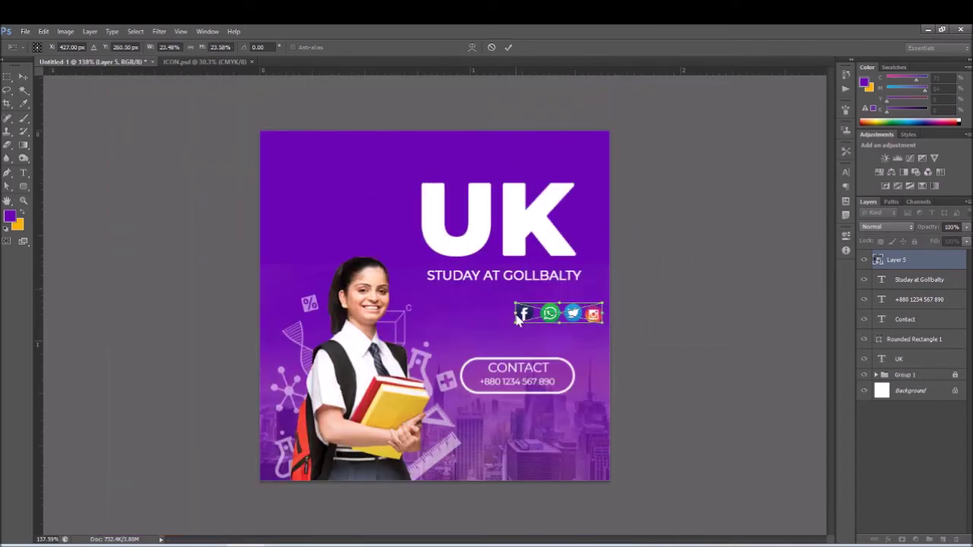
{"action": "left_click_drag", "start_coordinate": [524, 315], "coordinate": [503, 455]}
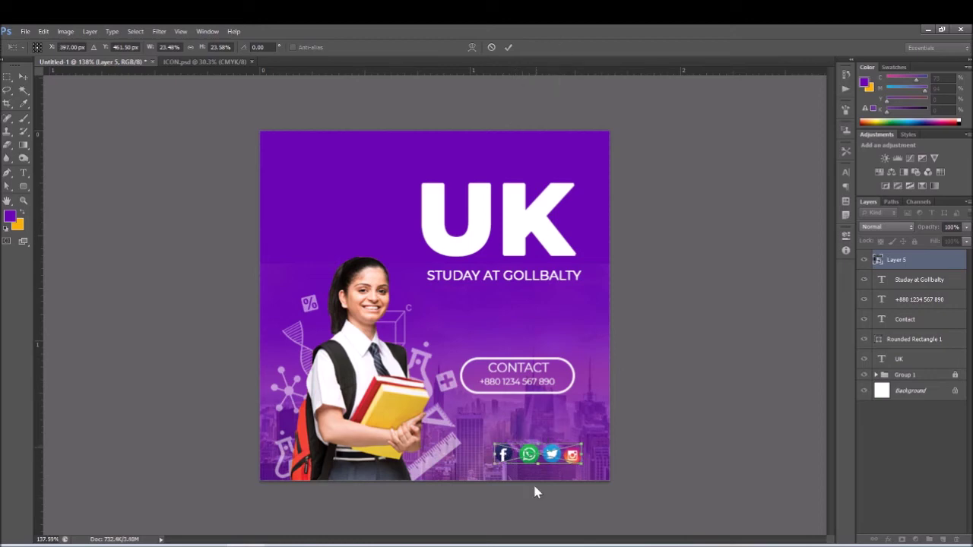
{"action": "scroll", "coordinate": [539, 468], "scroll_direction": "up", "scroll_amount": 1}
{"action": "scroll", "coordinate": [539, 467], "scroll_direction": "up", "scroll_amount": 1}
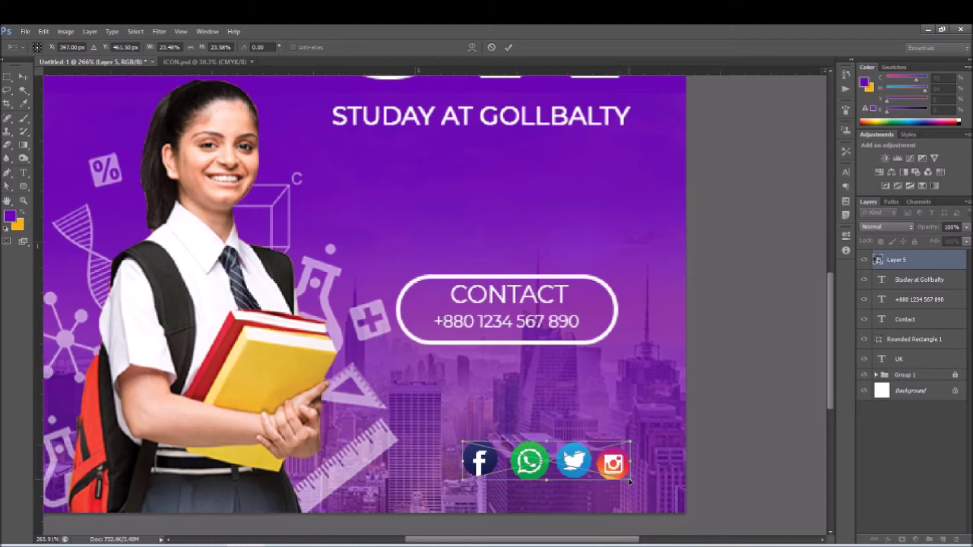
{"action": "left_click_drag", "start_coordinate": [631, 480], "coordinate": [606, 474]}
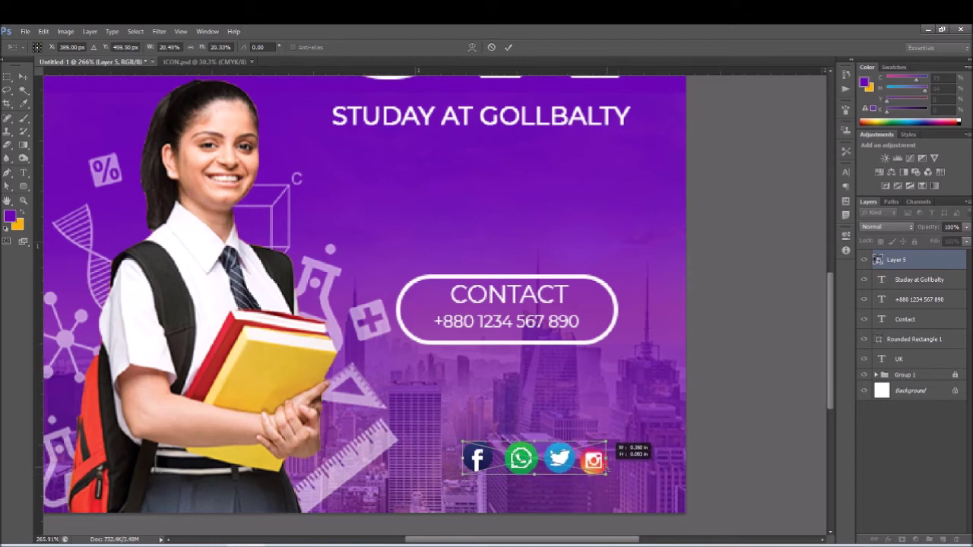
{"action": "left_click", "coordinate": [508, 47]}
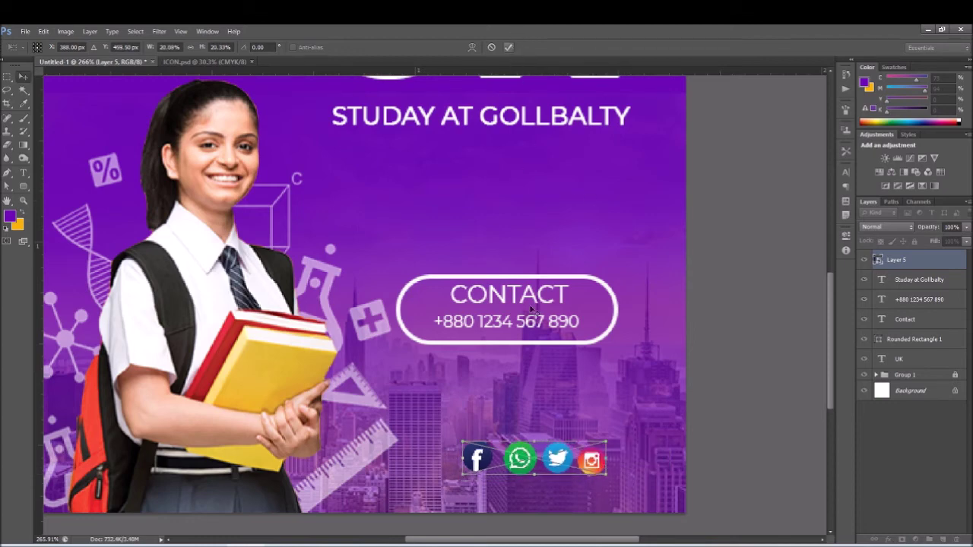
- Go to the ICON.psd tab, then bring up the File Explorer folder holding it
{"action": "scroll", "coordinate": [534, 380], "scroll_direction": "down", "scroll_amount": 2}
{"action": "key", "text": "alt"}
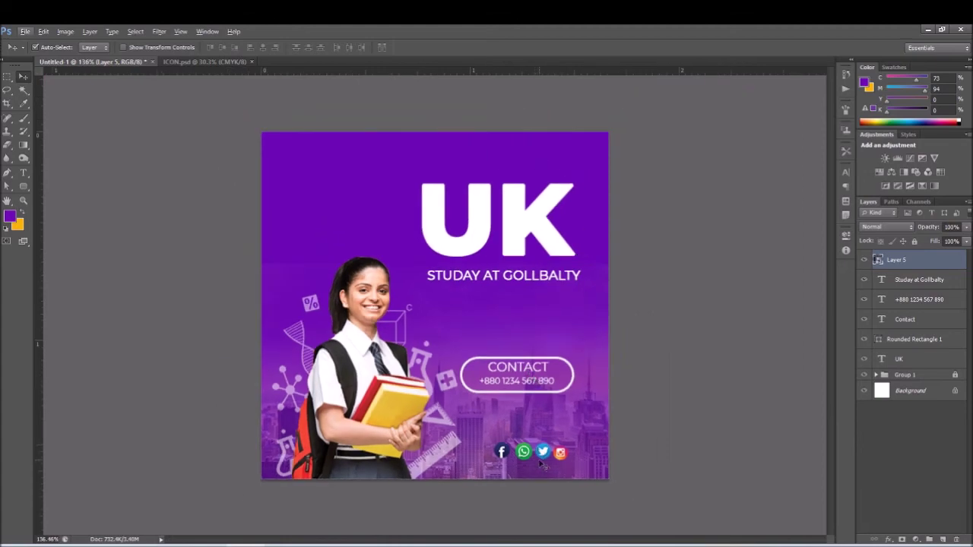
{"action": "scroll", "coordinate": [545, 423], "scroll_direction": "down", "scroll_amount": 1}
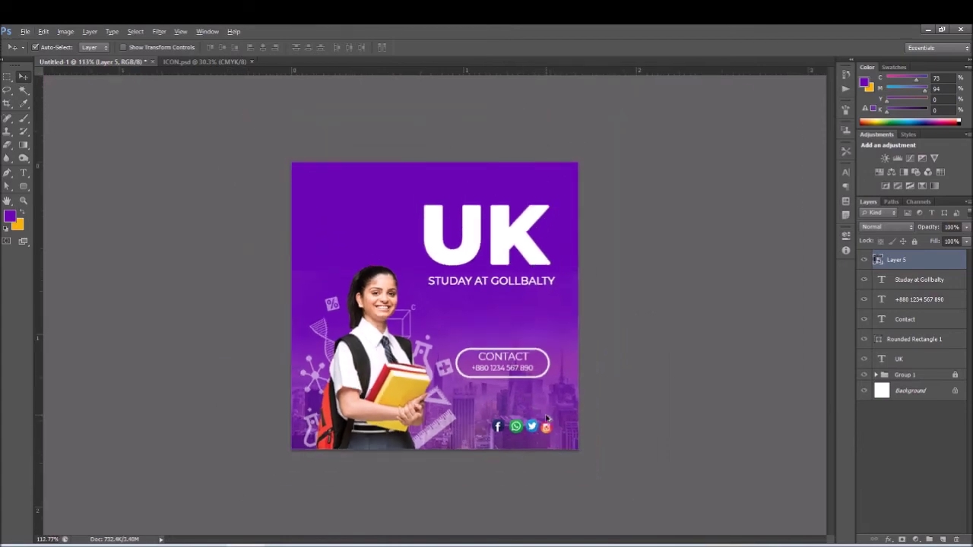
{"action": "key", "text": "alt"}
{"action": "left_click", "coordinate": [218, 61]}
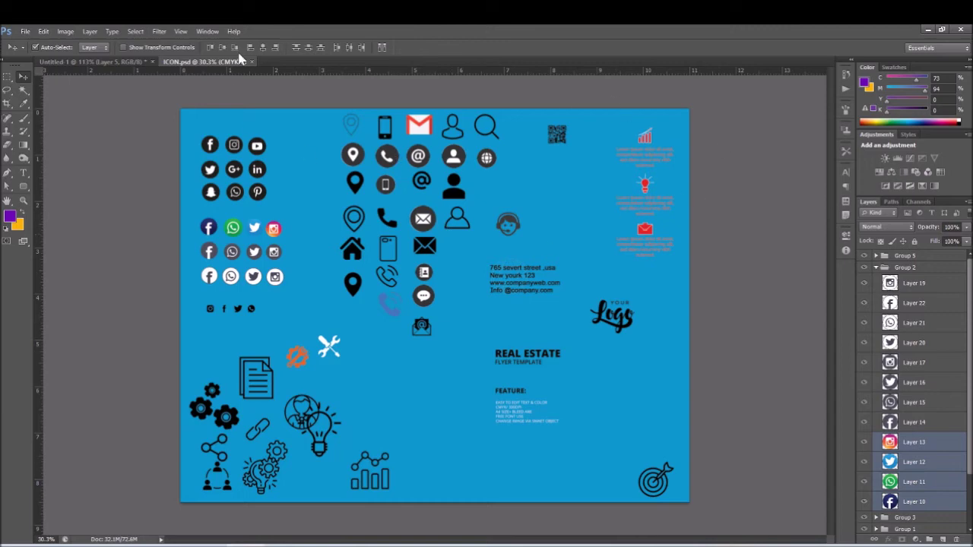
{"action": "left_click", "coordinate": [430, 543]}
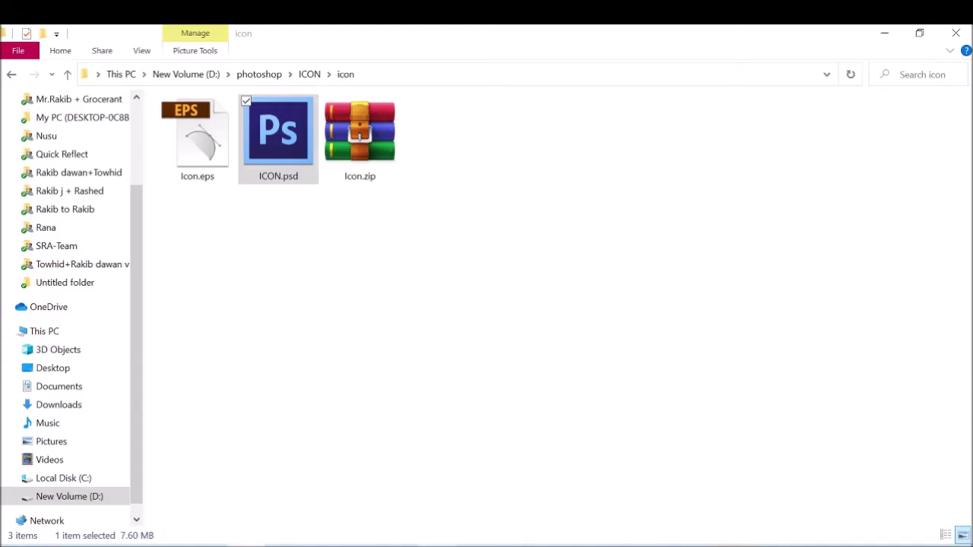
- Open 11.psd from the D:\SAR folder in Photoshop by dragging it from File Explorer
{"action": "left_click", "coordinate": [66, 76]}
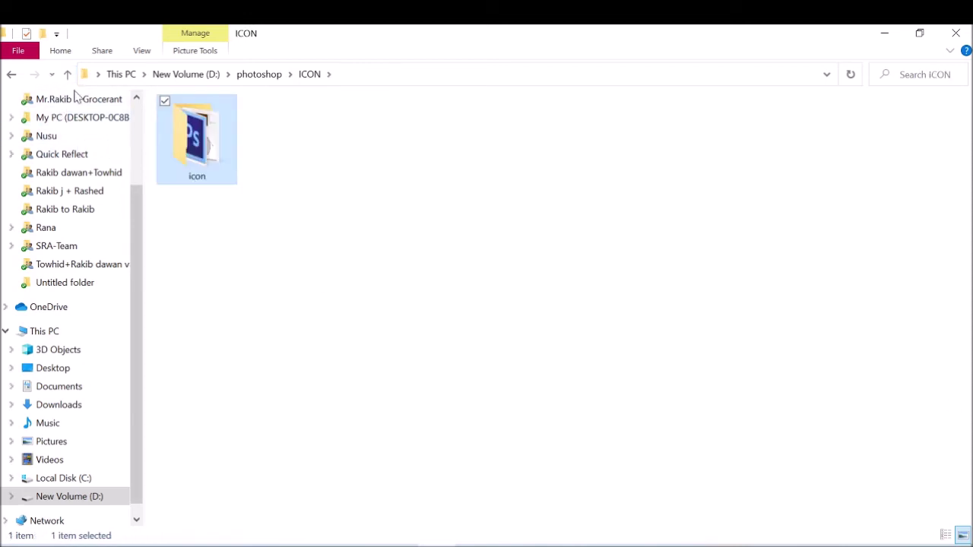
{"action": "left_click", "coordinate": [68, 75]}
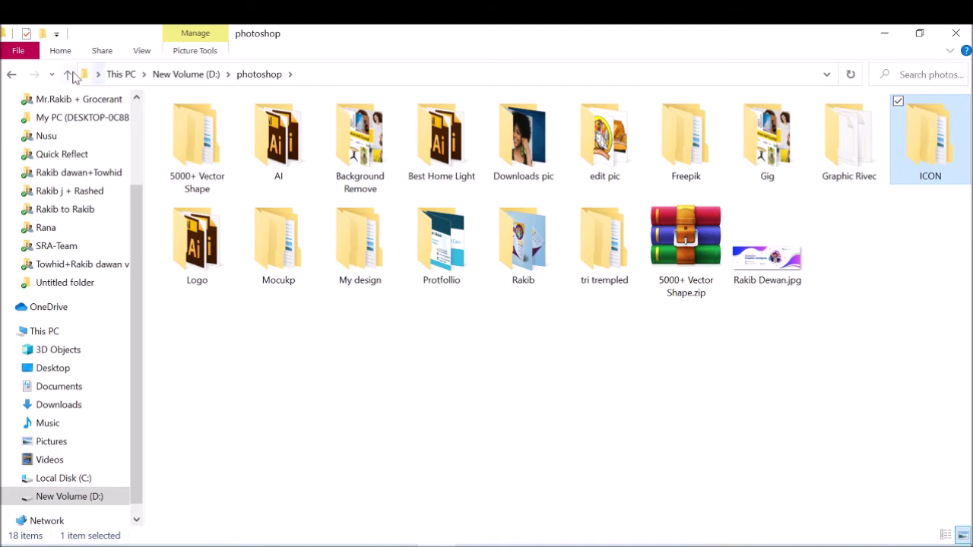
{"action": "left_click", "coordinate": [68, 75]}
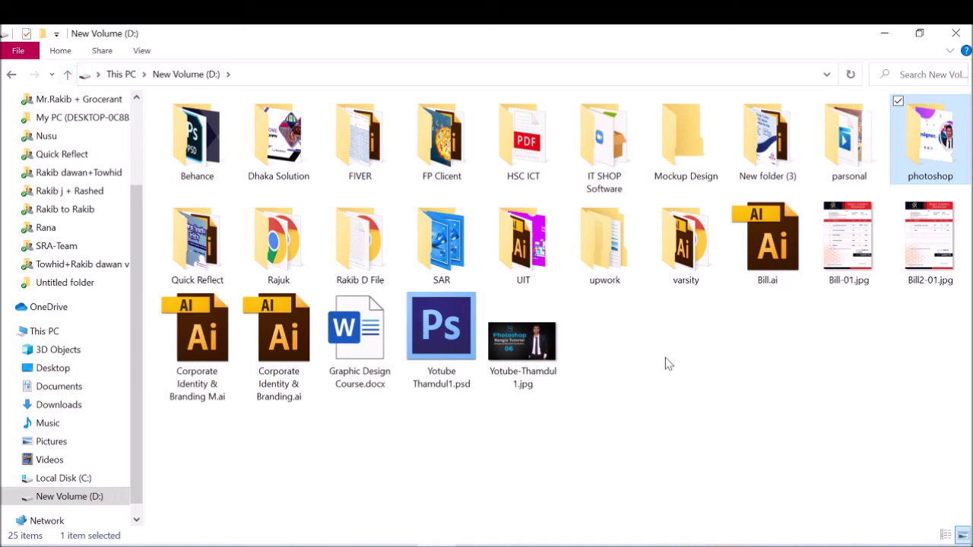
{"action": "double_click", "coordinate": [444, 251]}
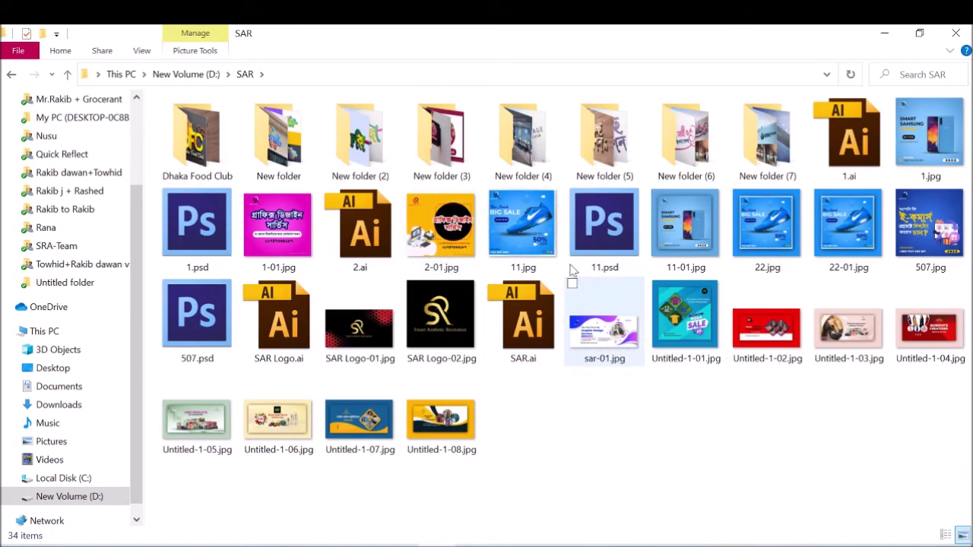
{"action": "left_click", "coordinate": [523, 228]}
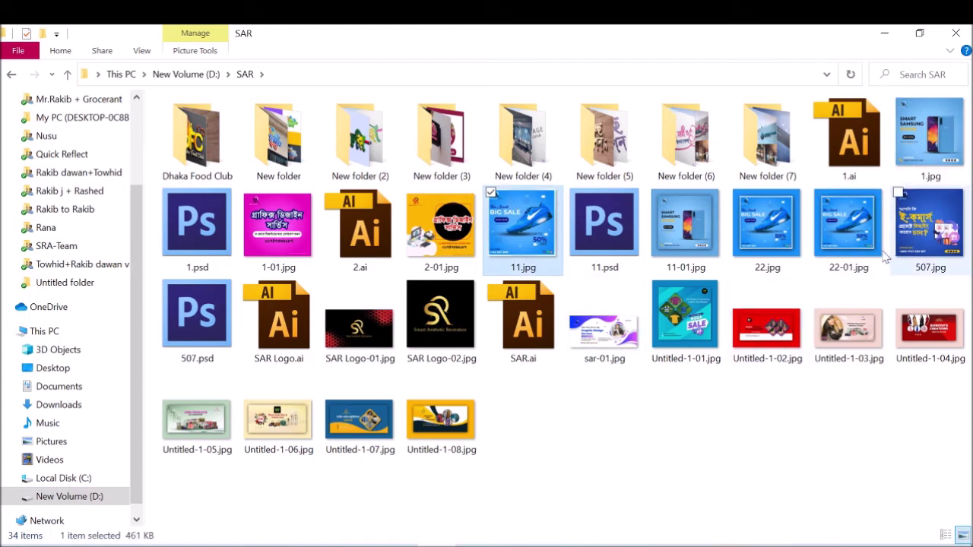
{"action": "left_click_drag", "start_coordinate": [596, 251], "coordinate": [243, 540]}
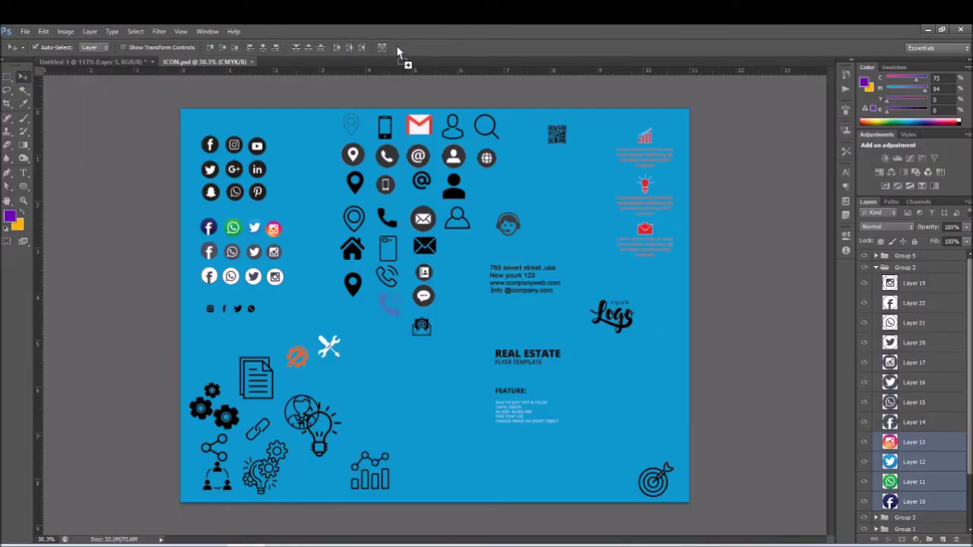
{"action": "left_click_drag", "start_coordinate": [243, 517], "coordinate": [396, 46]}
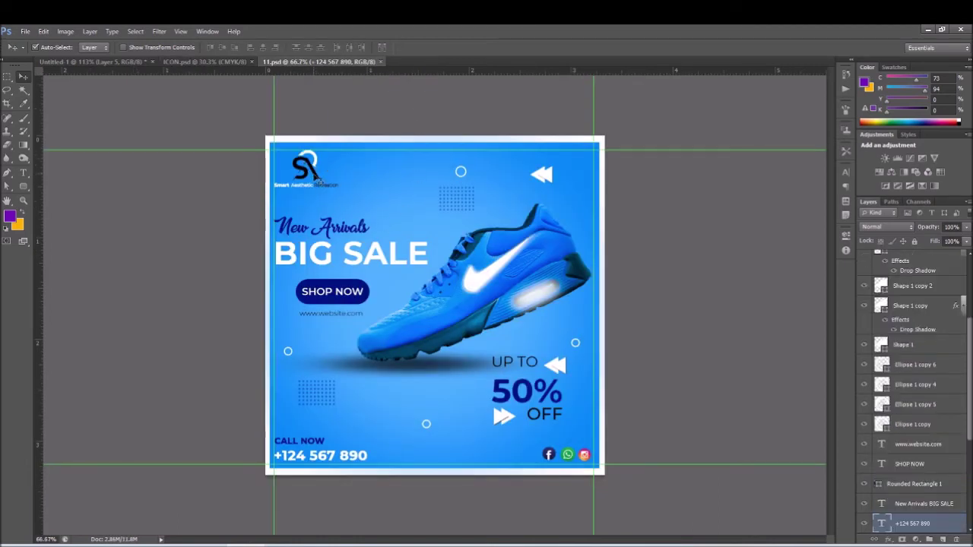
- Copy the SR logo from the sneaker sale design into the UK flyer and scale it to about 52%
{"action": "mouse_move", "coordinate": [317, 178]}
{"action": "left_mouse_down"}
{"action": "mouse_move", "coordinate": [80, 62]}
{"action": "mouse_move", "coordinate": [200, 179]}
{"action": "left_mouse_up"}
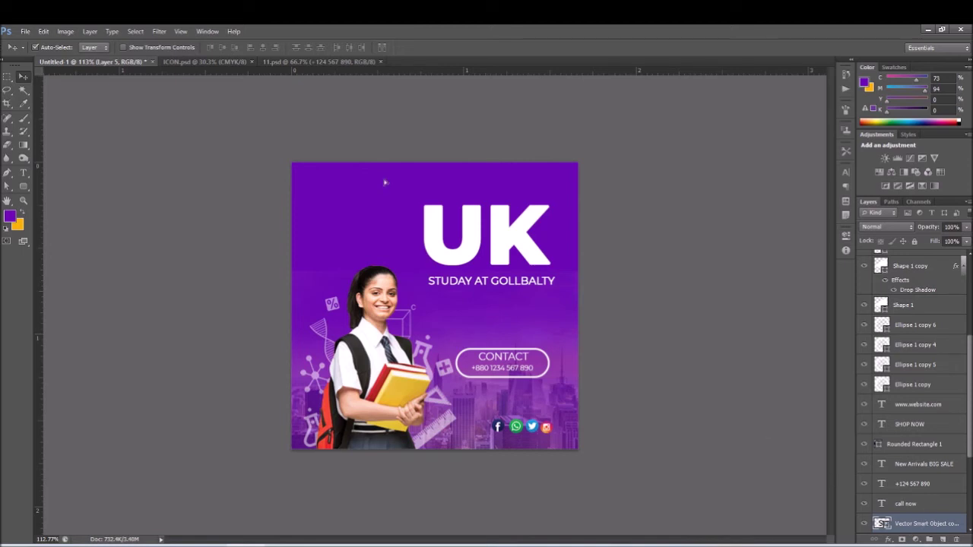
{"action": "left_click_drag", "start_coordinate": [388, 218], "coordinate": [384, 216]}
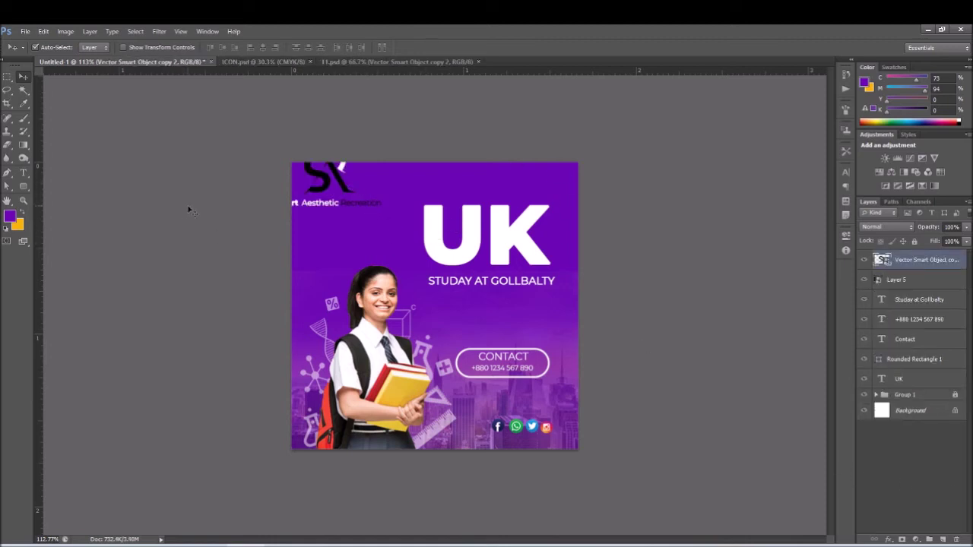
{"action": "left_click", "coordinate": [324, 198]}
{"action": "key", "text": "ctrl+t"}
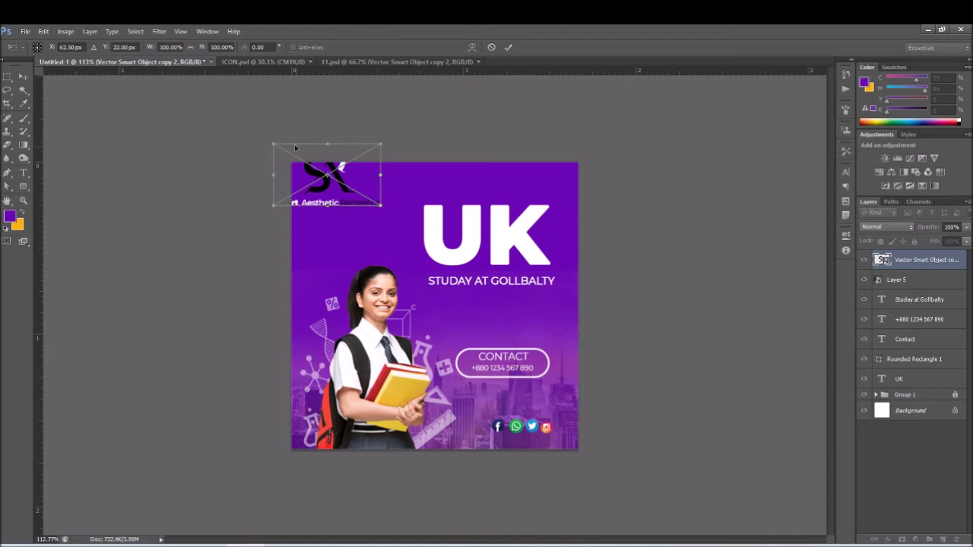
{"action": "left_click_drag", "start_coordinate": [273, 143], "coordinate": [318, 185]}
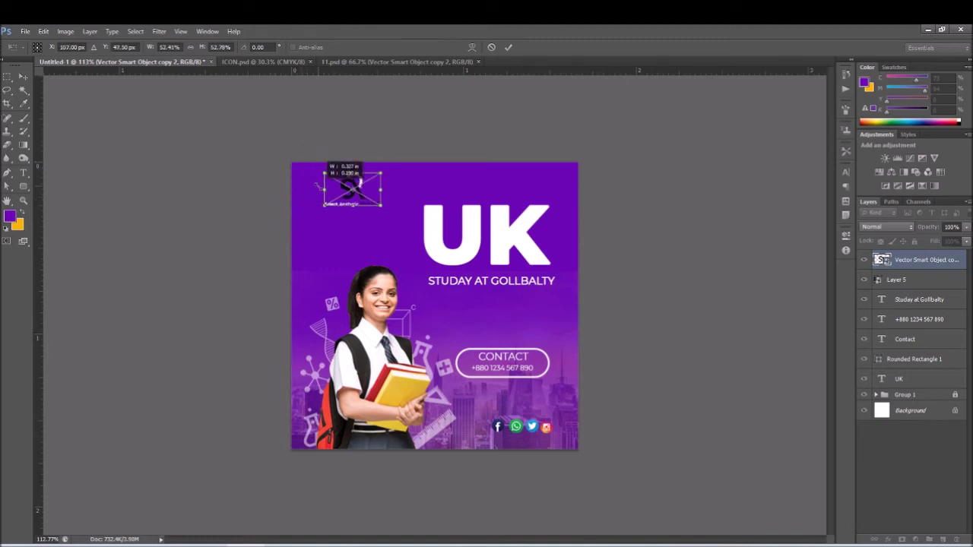
{"action": "left_click", "coordinate": [509, 47]}
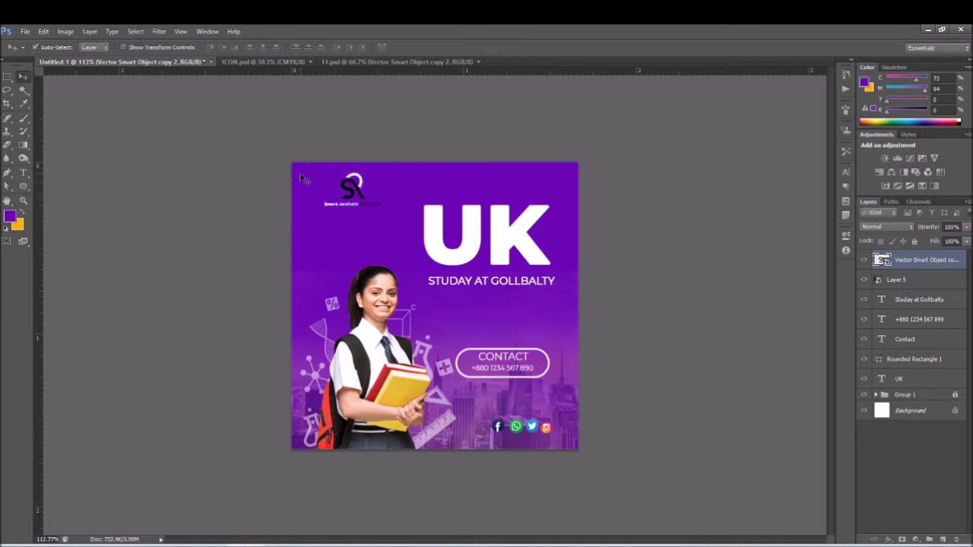
- Nudge the SR logo slightly left and down on the purple UK flyer
{"action": "scroll", "coordinate": [304, 179], "scroll_direction": "up", "scroll_amount": 2}
{"action": "scroll", "coordinate": [349, 200], "scroll_direction": "up", "scroll_amount": 2}
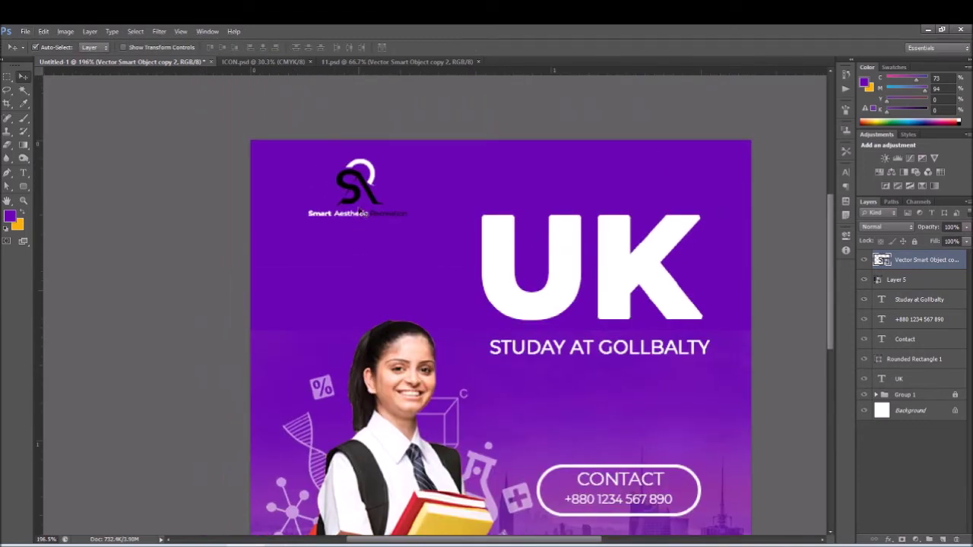
{"action": "left_click_drag", "start_coordinate": [361, 179], "coordinate": [328, 192]}
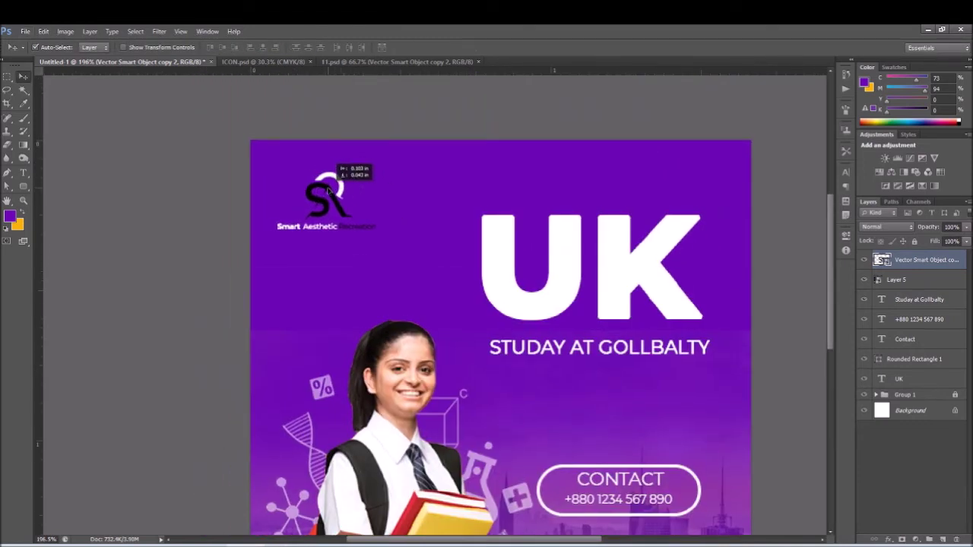
{"action": "scroll", "coordinate": [329, 192], "scroll_direction": "down", "scroll_amount": 3}
{"action": "scroll", "coordinate": [329, 192], "scroll_direction": "down", "scroll_amount": 1}
{"action": "scroll", "coordinate": [328, 191], "scroll_direction": "up", "scroll_amount": 1}
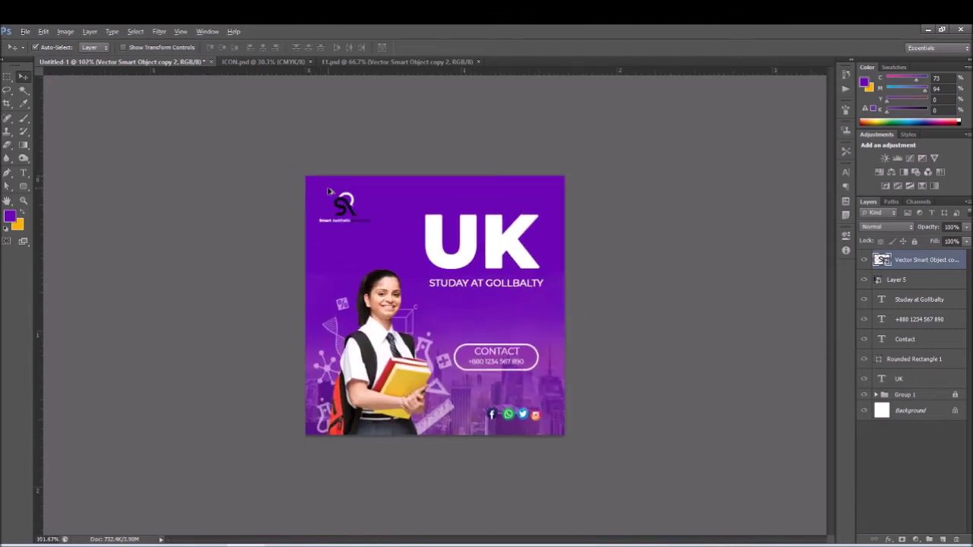
{"action": "left_click", "coordinate": [460, 62]}
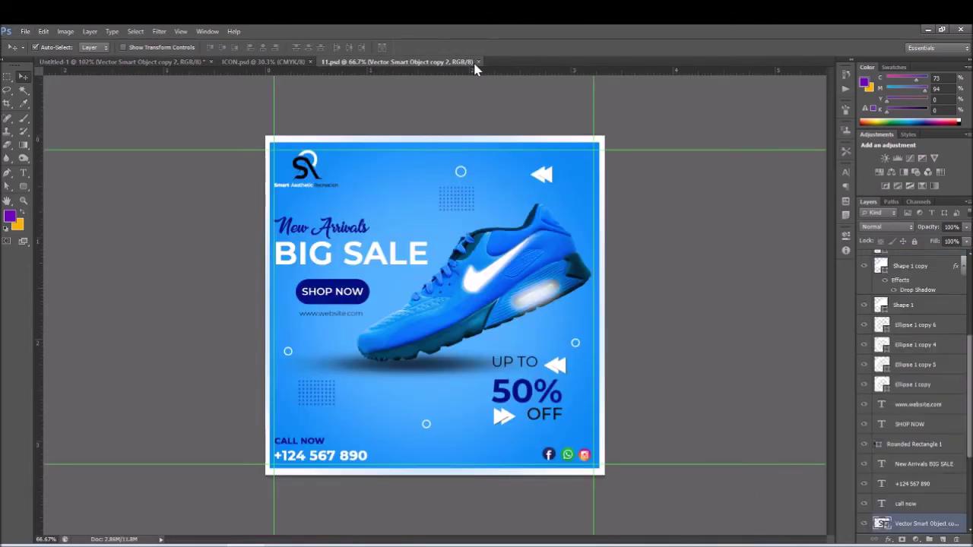
{"action": "left_click", "coordinate": [258, 62]}
{"action": "left_click", "coordinate": [122, 61]}
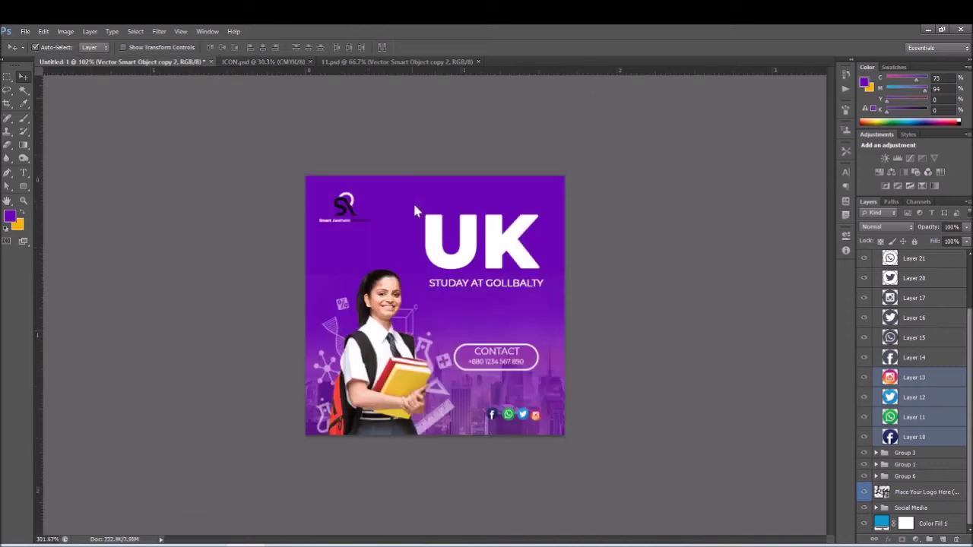
{"action": "scroll", "coordinate": [415, 211], "scroll_direction": "down", "scroll_amount": 1}
{"action": "scroll", "coordinate": [415, 212], "scroll_direction": "up", "scroll_amount": 1}
{"action": "scroll", "coordinate": [415, 211], "scroll_direction": "up", "scroll_amount": 2}
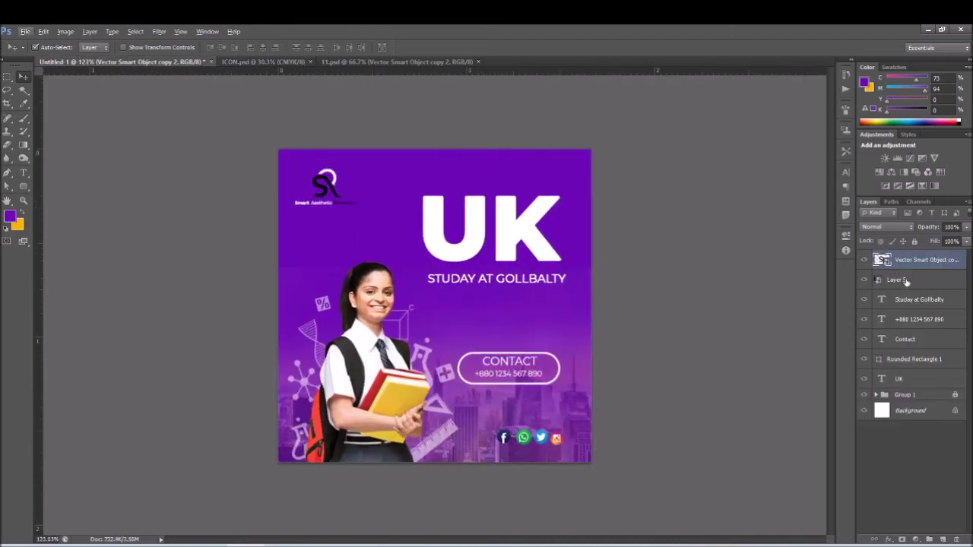
- Group Layer 5, Contact, Rounded Rectangle 1, subtitle, phone number and UK heading into Group 2
{"action": "left_click", "coordinate": [939, 281], "text": "ctrl"}
{"action": "left_click", "coordinate": [924, 339], "text": "ctrl"}
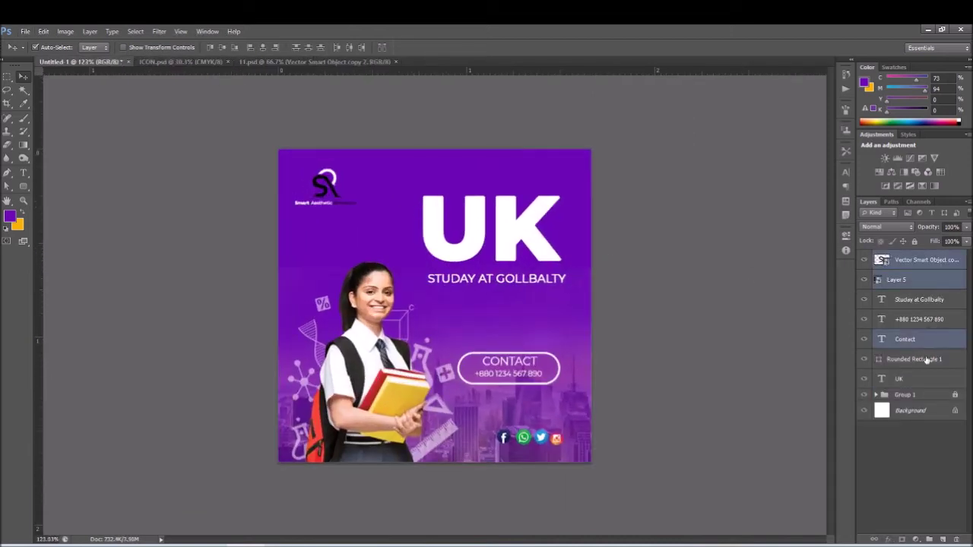
{"action": "left_click", "coordinate": [927, 360], "text": "ctrl"}
{"action": "left_click", "coordinate": [924, 301], "text": "ctrl"}
{"action": "left_click", "coordinate": [922, 318], "text": "ctrl"}
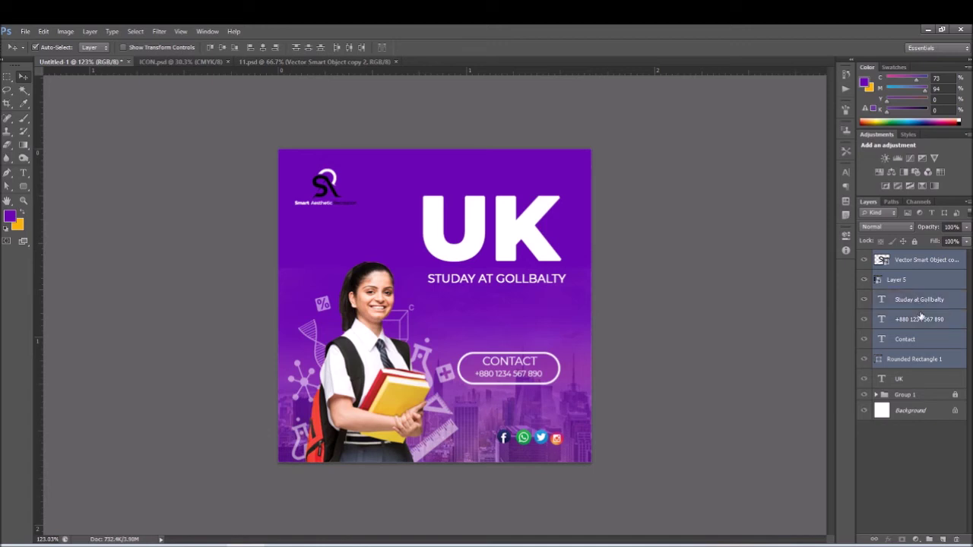
{"action": "key", "text": "ctrl+g"}
{"action": "left_click", "coordinate": [864, 258]}
{"action": "left_click", "coordinate": [905, 273]}
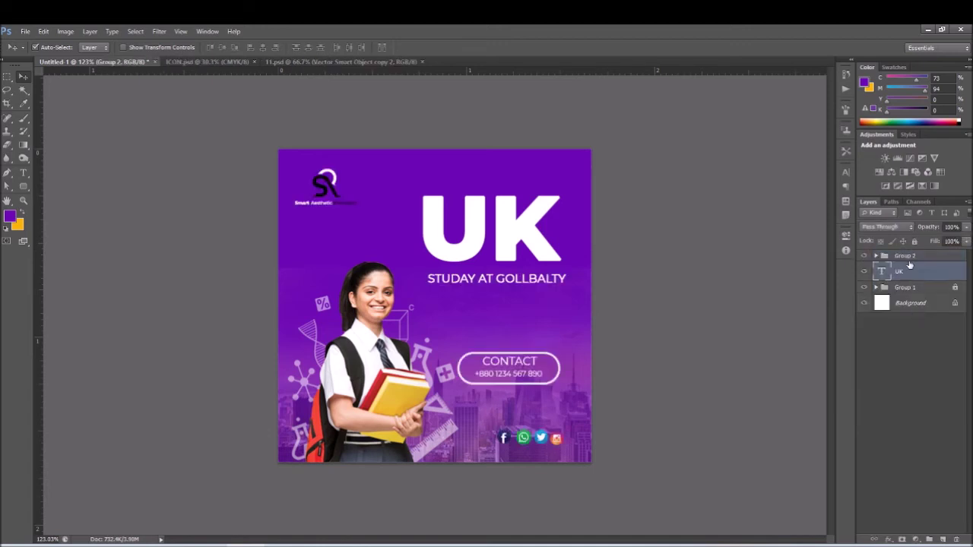
{"action": "left_click_drag", "start_coordinate": [900, 271], "coordinate": [868, 259]}
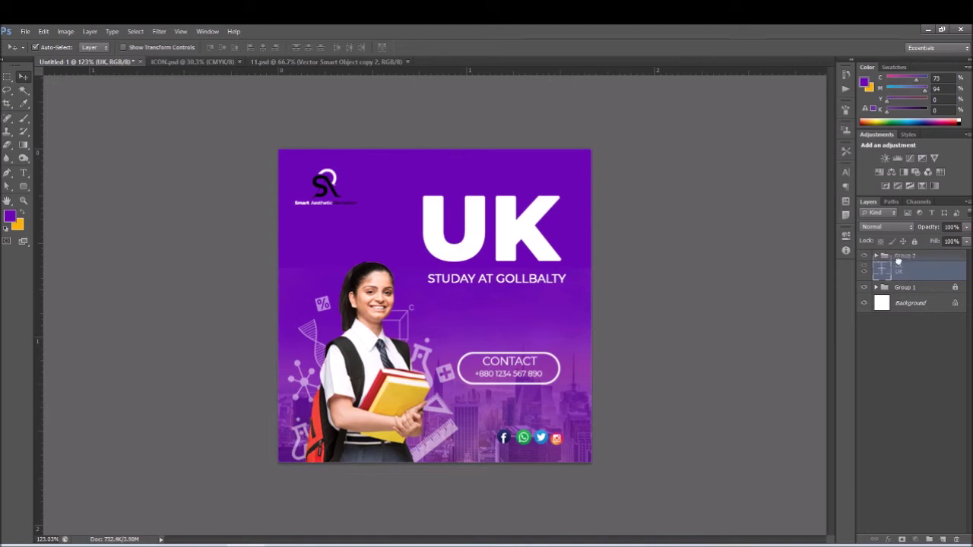
{"action": "left_click", "coordinate": [684, 348]}
- Zoom in on the flyer, then switch over to the browser
{"action": "key", "text": "ctrl+plus"}
{"action": "scroll", "coordinate": [421, 314], "scroll_direction": "down", "scroll_amount": 1}
{"action": "scroll", "coordinate": [422, 315], "scroll_direction": "up", "scroll_amount": 1}
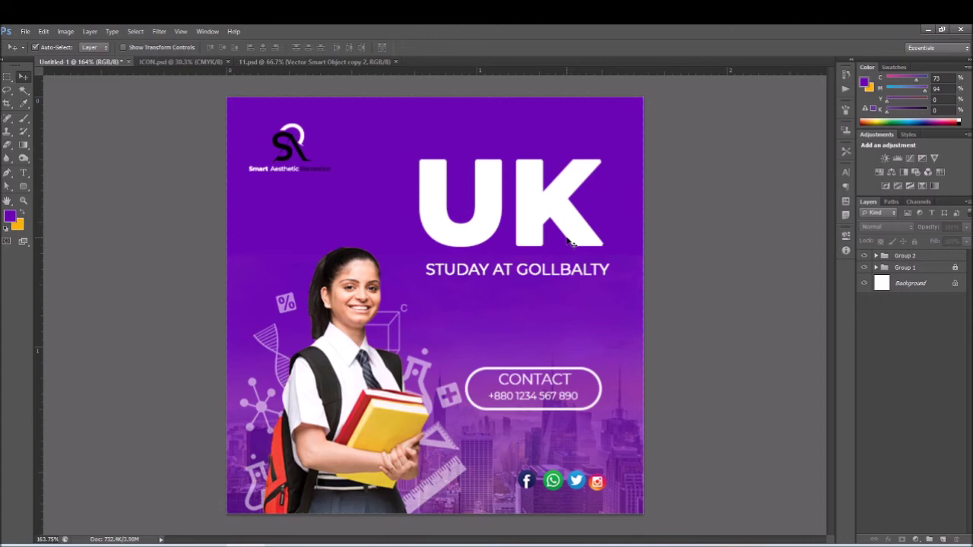
{"action": "left_click", "coordinate": [403, 545]}
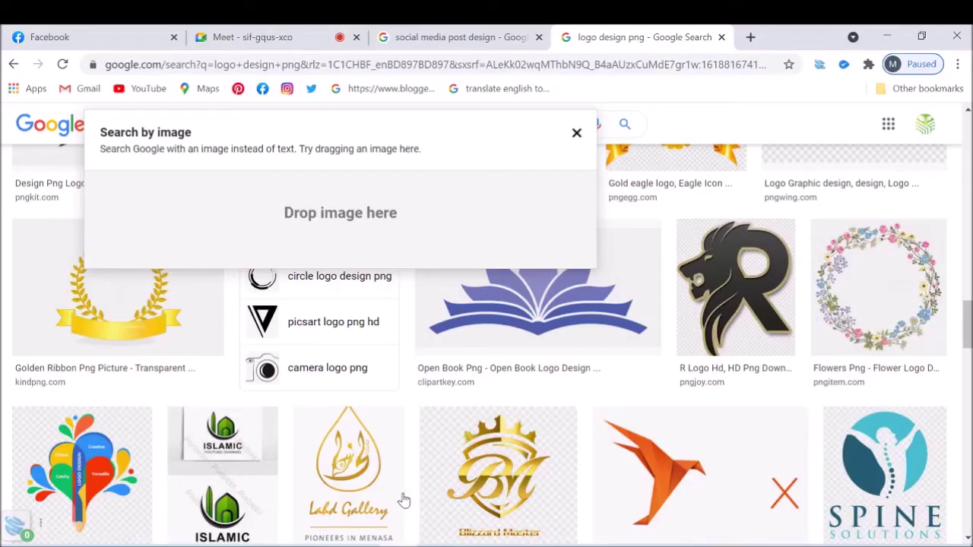
- Unmute the microphone in the Google Meet call, then return to Photoshop
{"action": "left_click", "coordinate": [274, 37]}
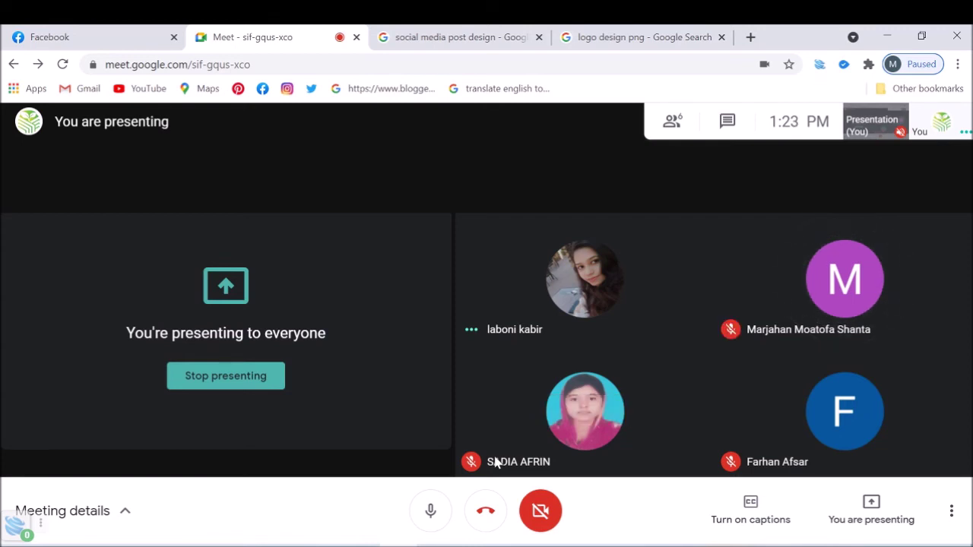
{"action": "left_click", "coordinate": [429, 510]}
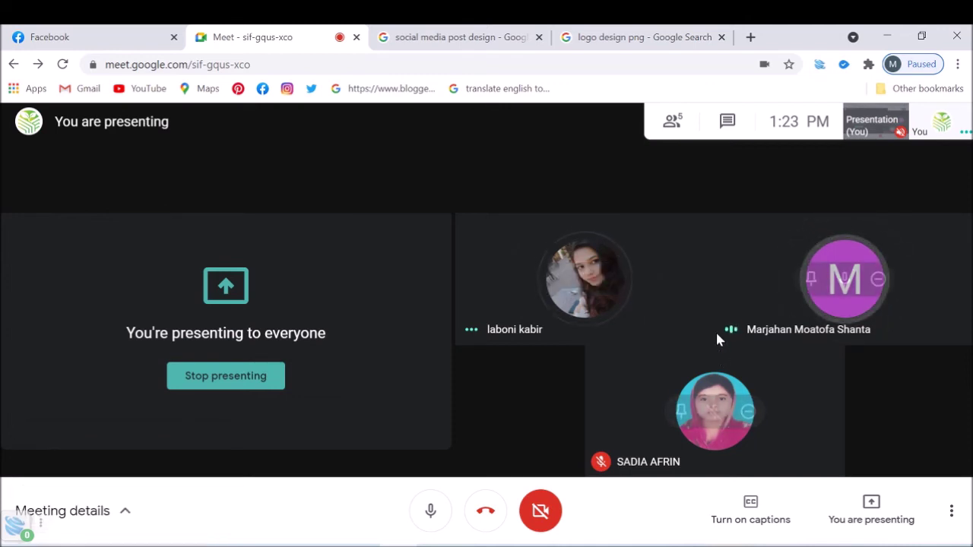
{"action": "mouse_move", "coordinate": [485, 510]}
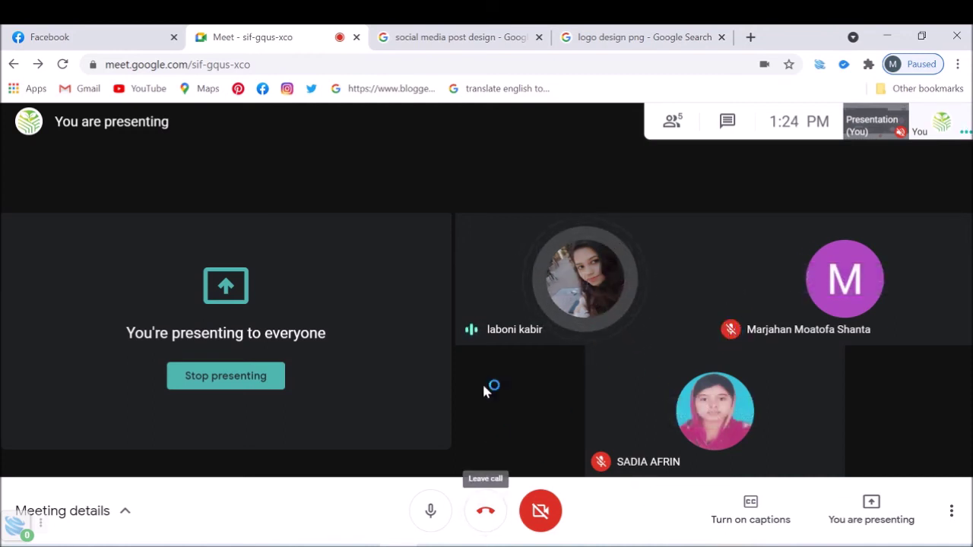
{"action": "left_click", "coordinate": [887, 37]}
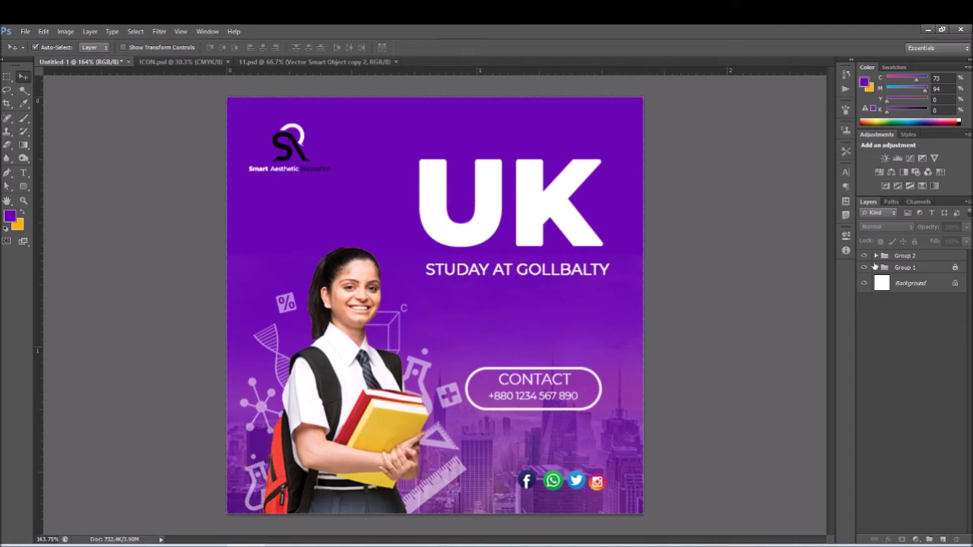
- Inside expanded Group 1, hide the purple Layer 1 overlay, then hide Group 2 and the student cutout
{"action": "left_click", "coordinate": [917, 267]}
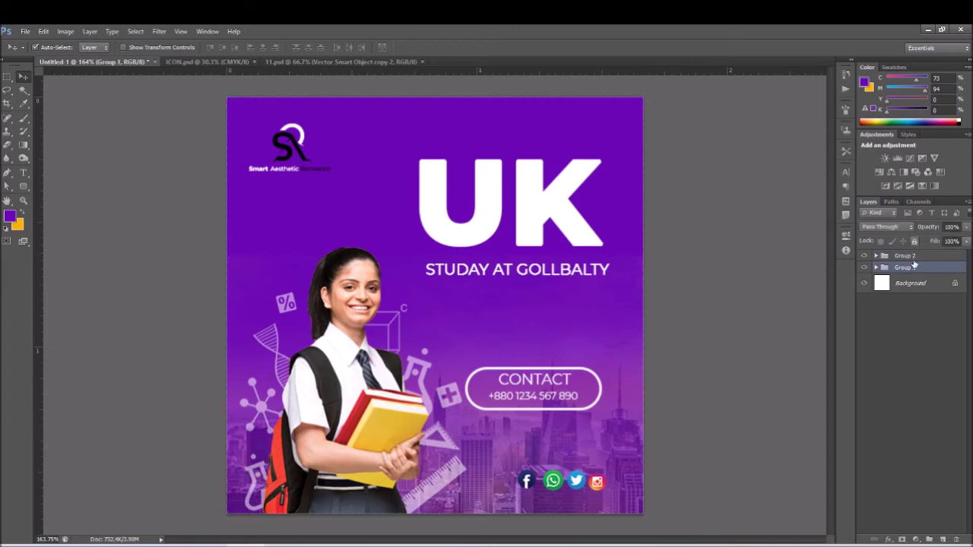
{"action": "left_click", "coordinate": [876, 268]}
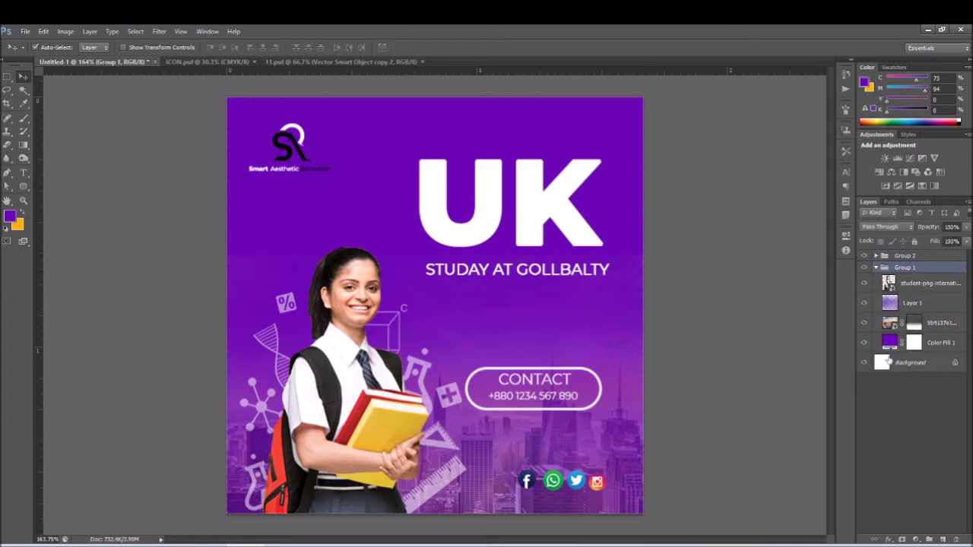
{"action": "left_click", "coordinate": [941, 344]}
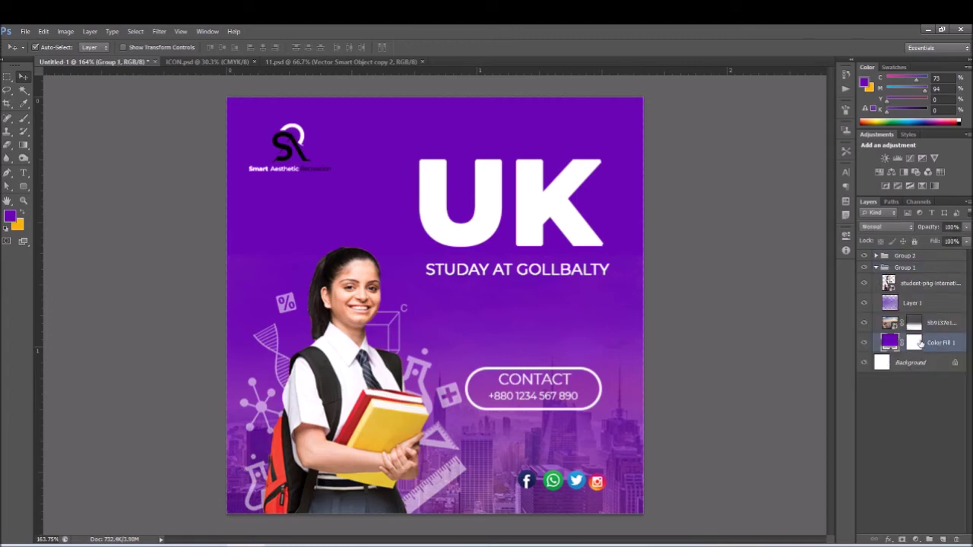
{"action": "left_click", "coordinate": [922, 303]}
{"action": "left_click", "coordinate": [938, 344]}
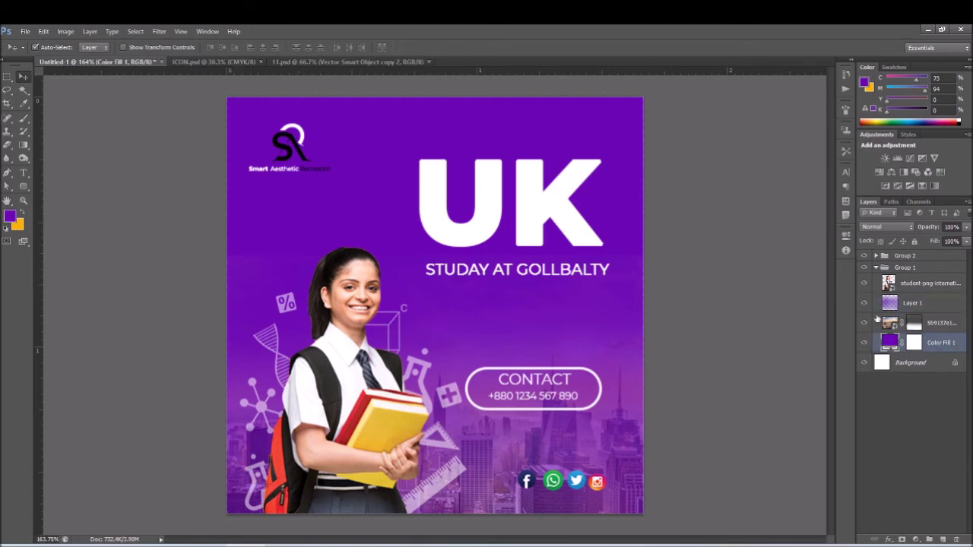
{"action": "left_click", "coordinate": [864, 303]}
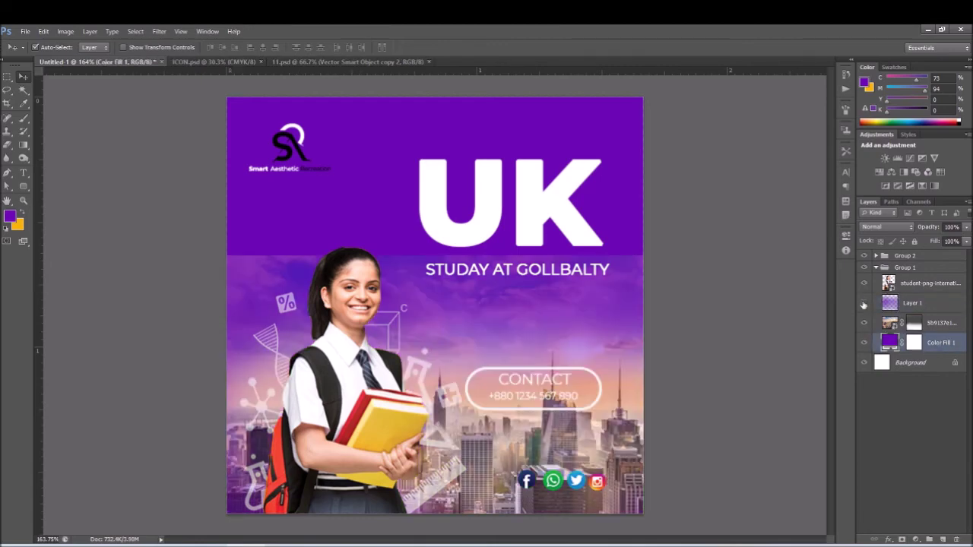
{"action": "left_click", "coordinate": [913, 304]}
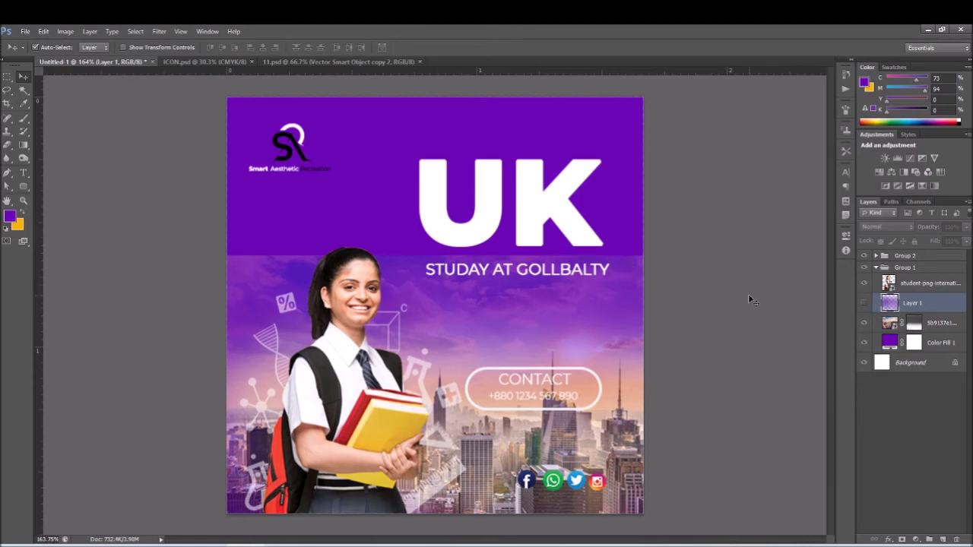
{"action": "left_click", "coordinate": [864, 256]}
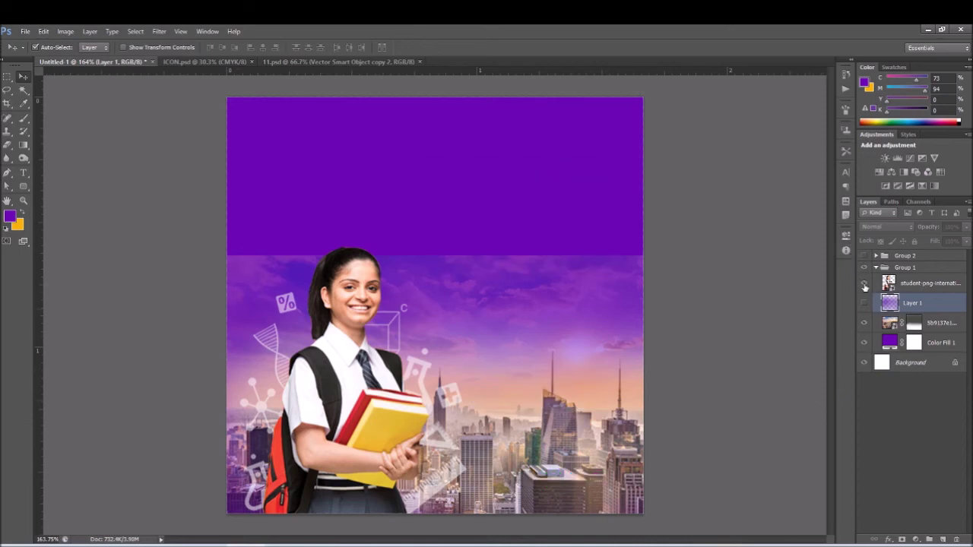
{"action": "left_click", "coordinate": [864, 283]}
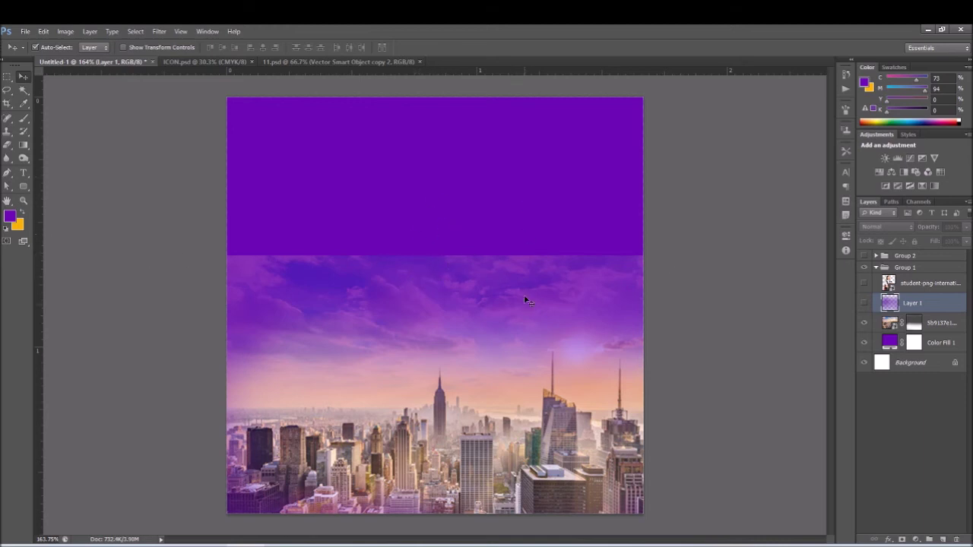
- Compare the skyline with and without the purple Layer 1 overlay, leaving it visible
{"action": "left_click", "coordinate": [914, 324]}
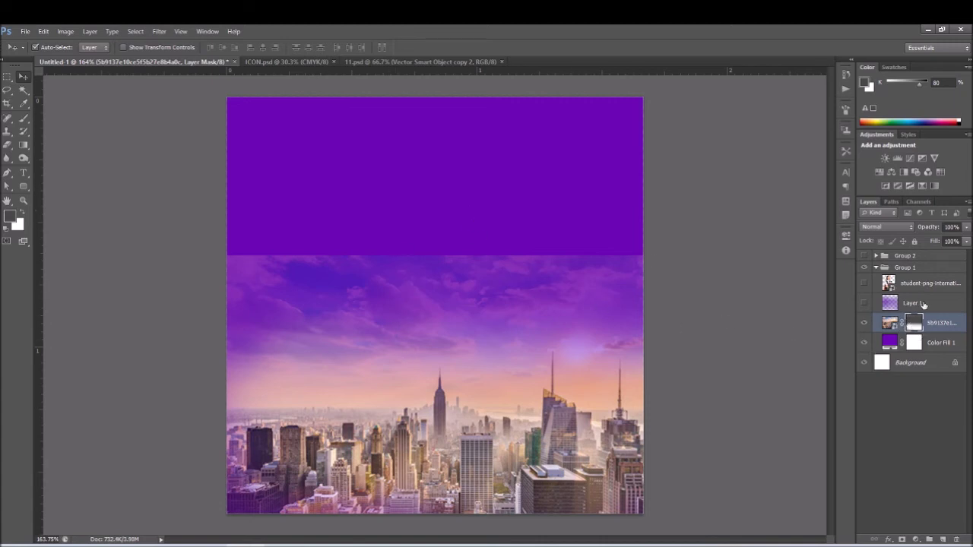
{"action": "left_click", "coordinate": [923, 304]}
{"action": "left_click", "coordinate": [864, 303]}
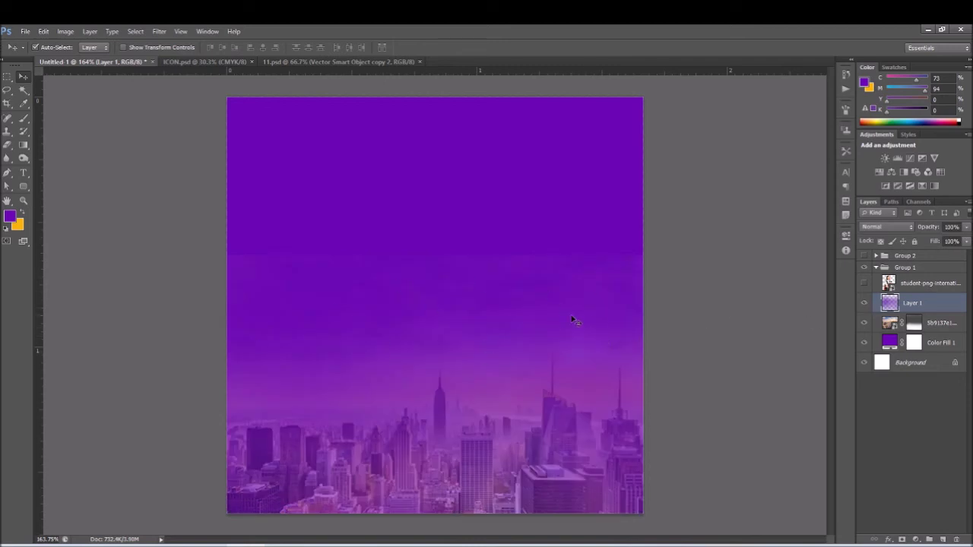
{"action": "left_click", "coordinate": [864, 303]}
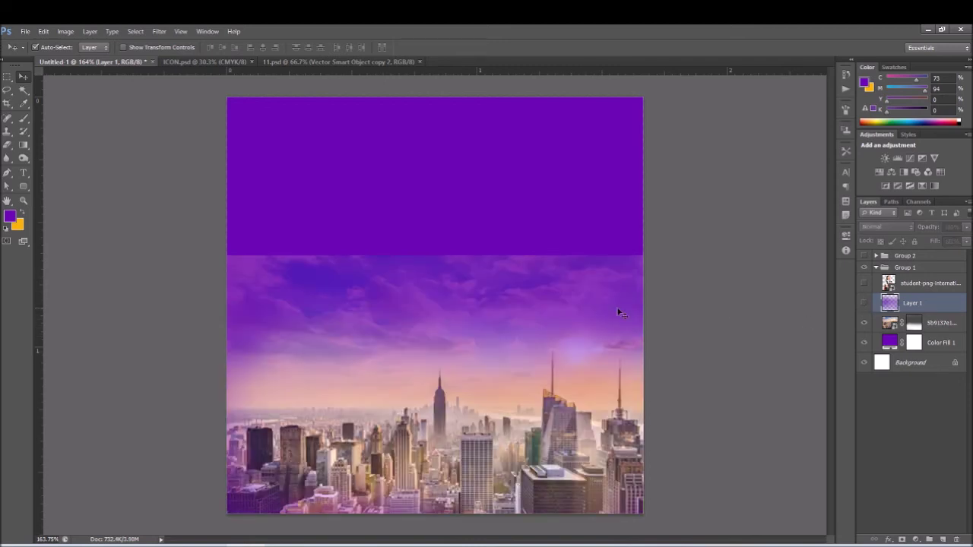
{"action": "left_click", "coordinate": [914, 325]}
{"action": "left_click", "coordinate": [917, 304]}
{"action": "left_click", "coordinate": [913, 426]}
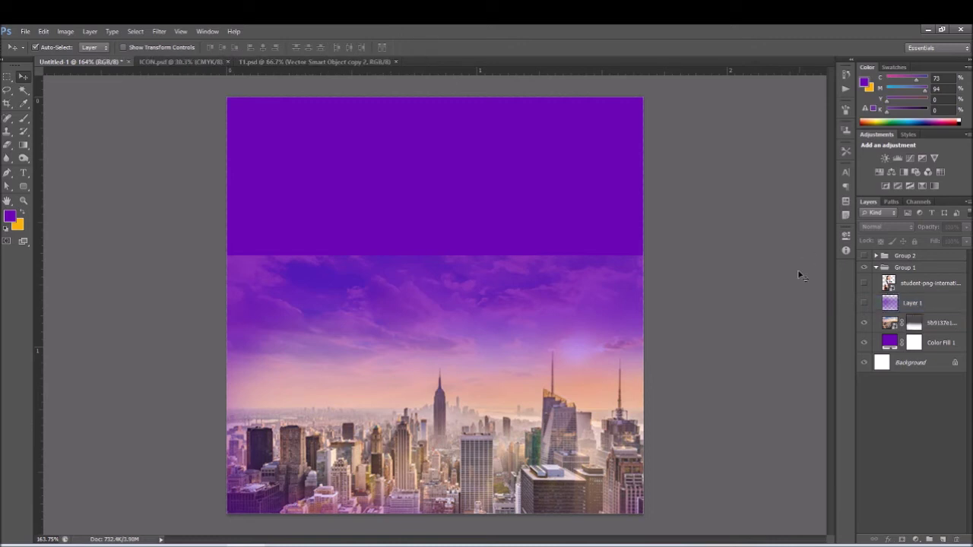
{"action": "left_click", "coordinate": [863, 303]}
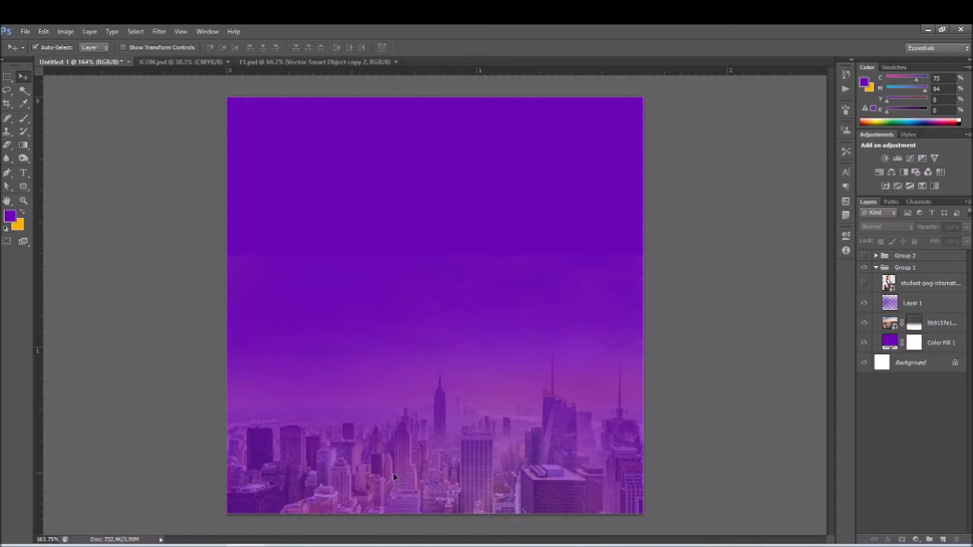
- Set the purple Layer 1 overlay's opacity to 50%
{"action": "left_click", "coordinate": [921, 304]}
{"action": "left_click", "coordinate": [950, 226]}
{"action": "type", "text": "50"}
{"action": "key", "text": "Return"}
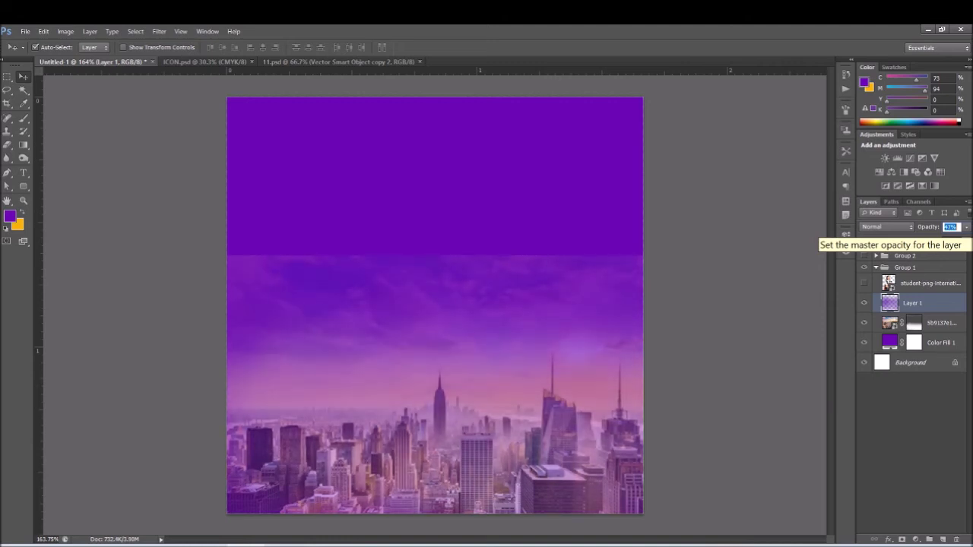
{"action": "left_click", "coordinate": [799, 456]}
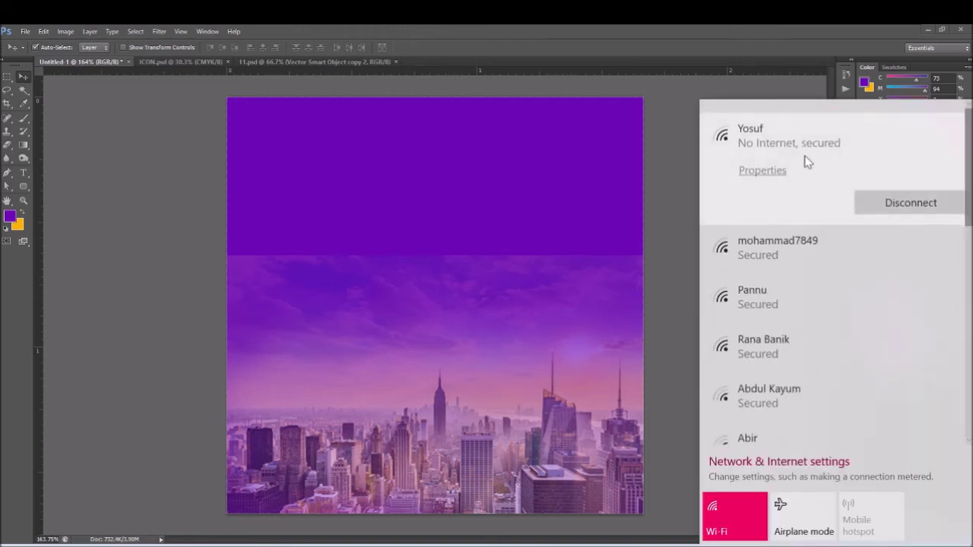
- Disconnect and reconnect the Wi-Fi so Meet recovers, then minimize Chrome back to the poster
{"action": "left_click", "coordinate": [898, 208]}
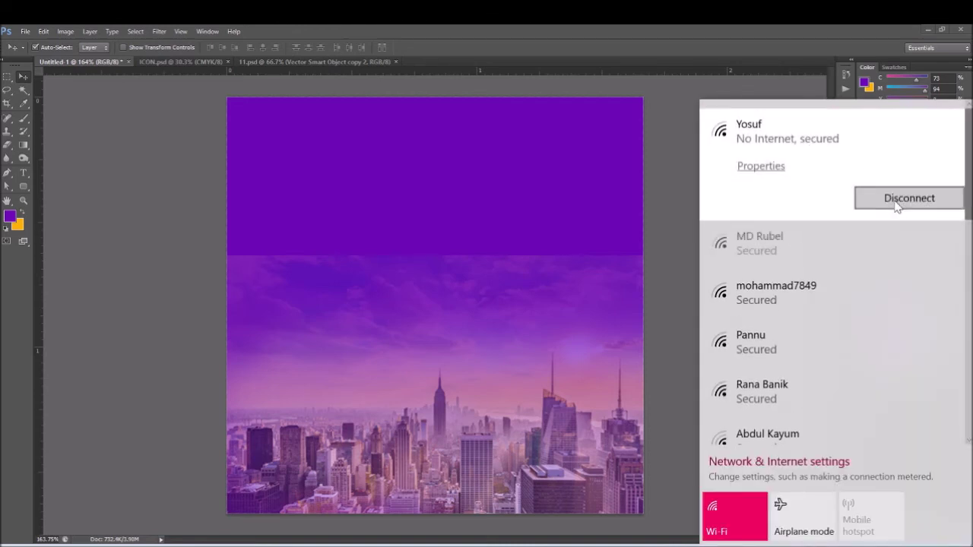
{"action": "left_click", "coordinate": [897, 208]}
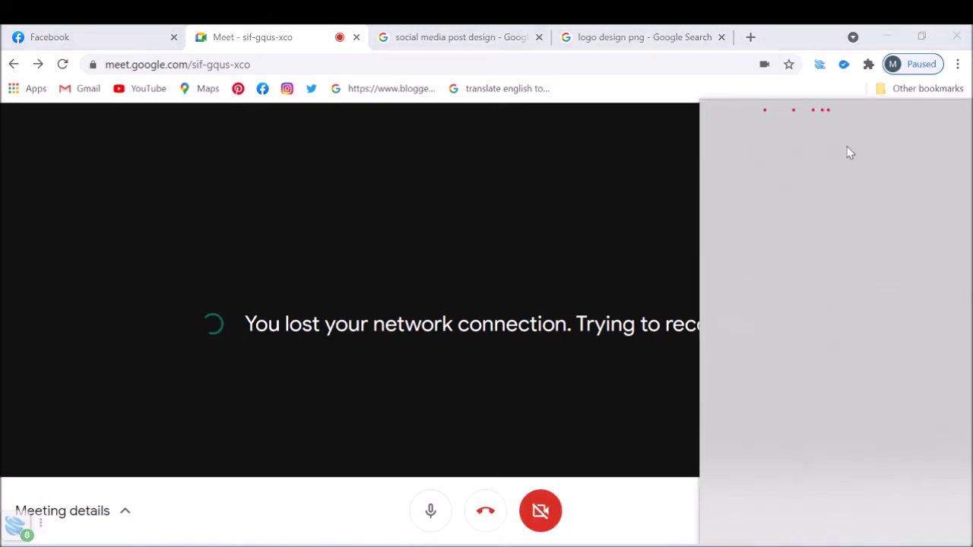
{"action": "left_click", "coordinate": [900, 204]}
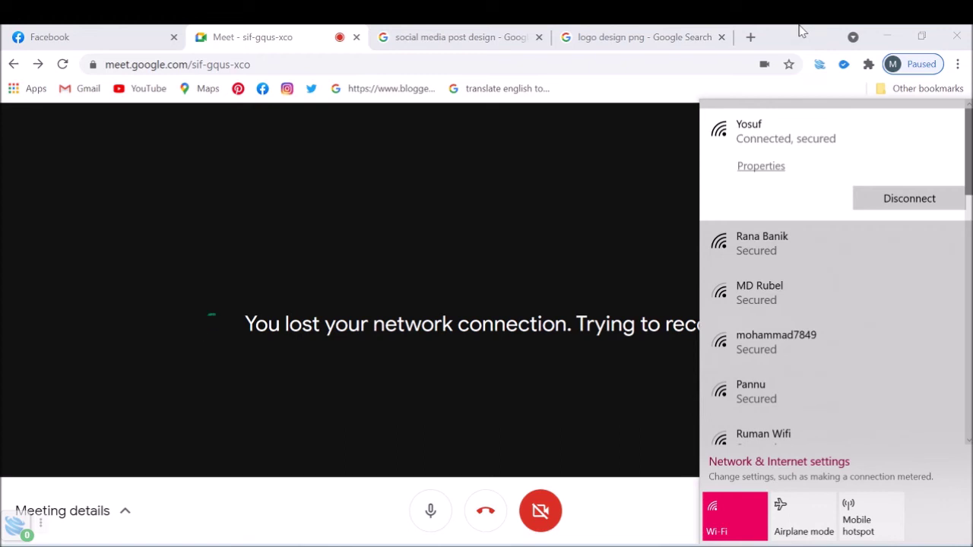
{"action": "left_click", "coordinate": [608, 414]}
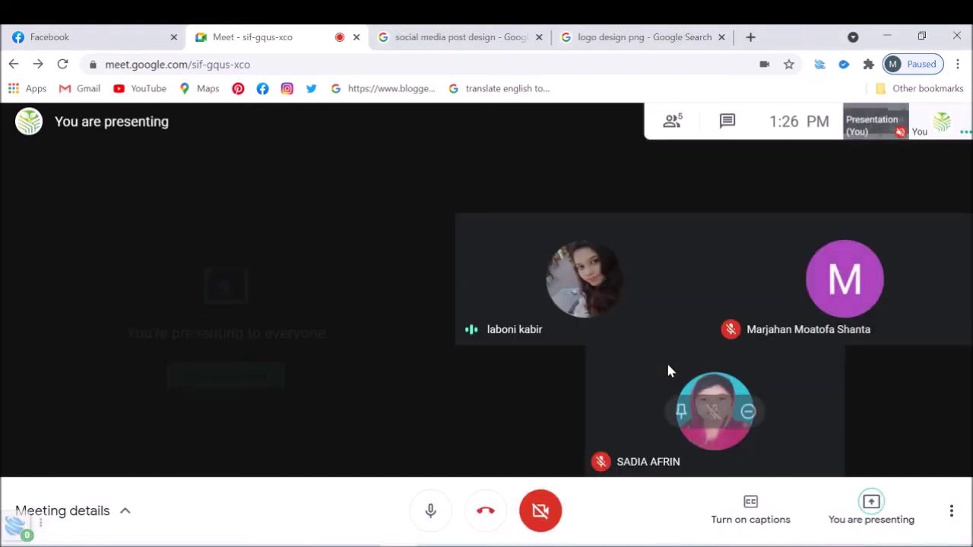
{"action": "left_click", "coordinate": [887, 36]}
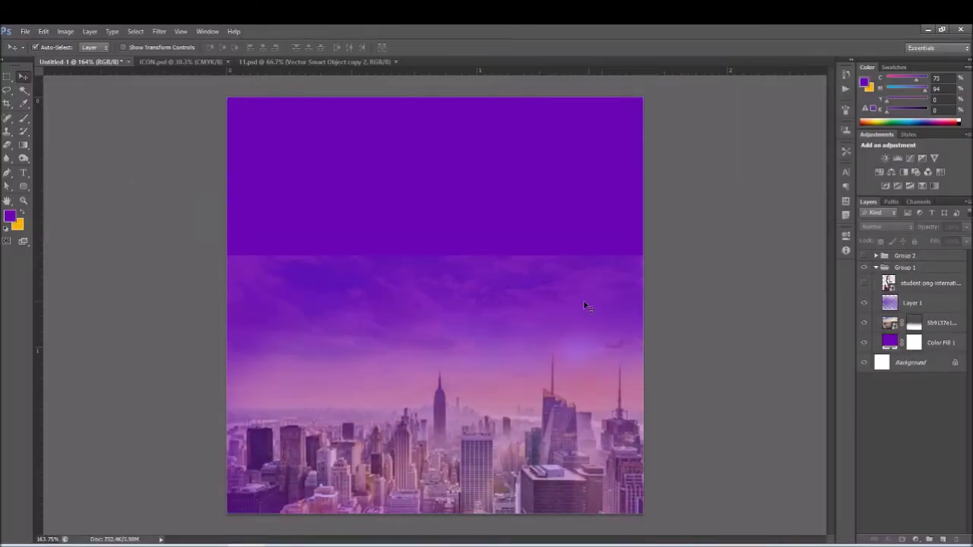
- Hide the purple Layer 1 overlay and target the skyline photo's layer mask
{"action": "left_click", "coordinate": [915, 304]}
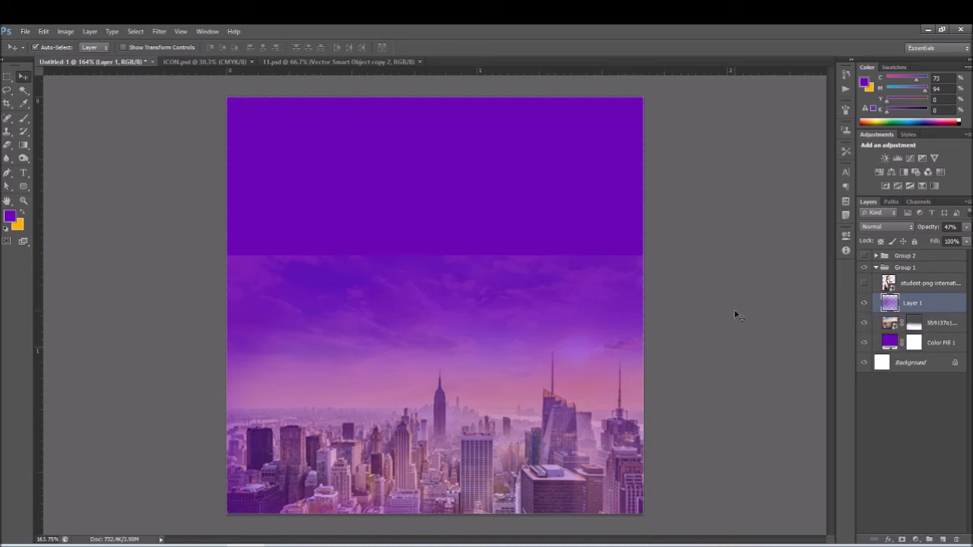
{"action": "left_click", "coordinate": [863, 303]}
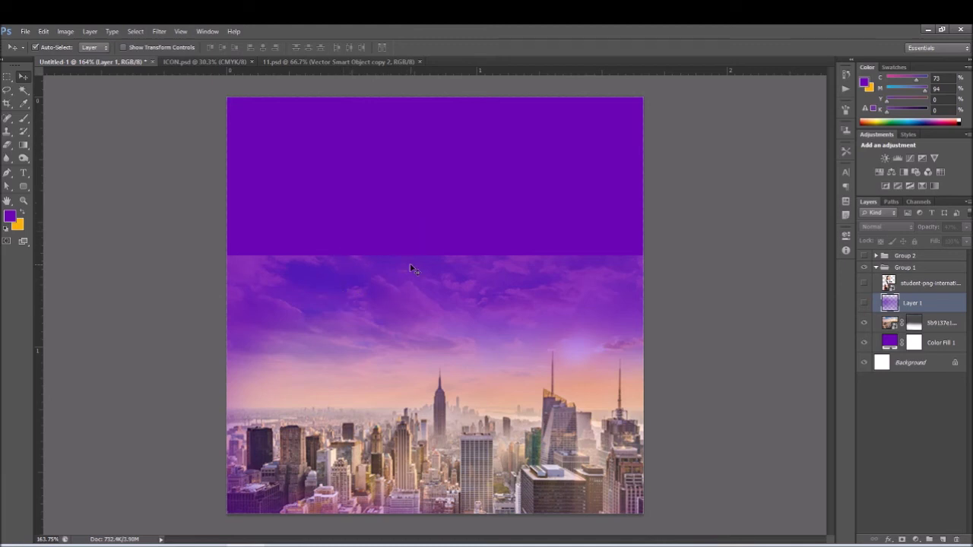
{"action": "left_click", "coordinate": [933, 325]}
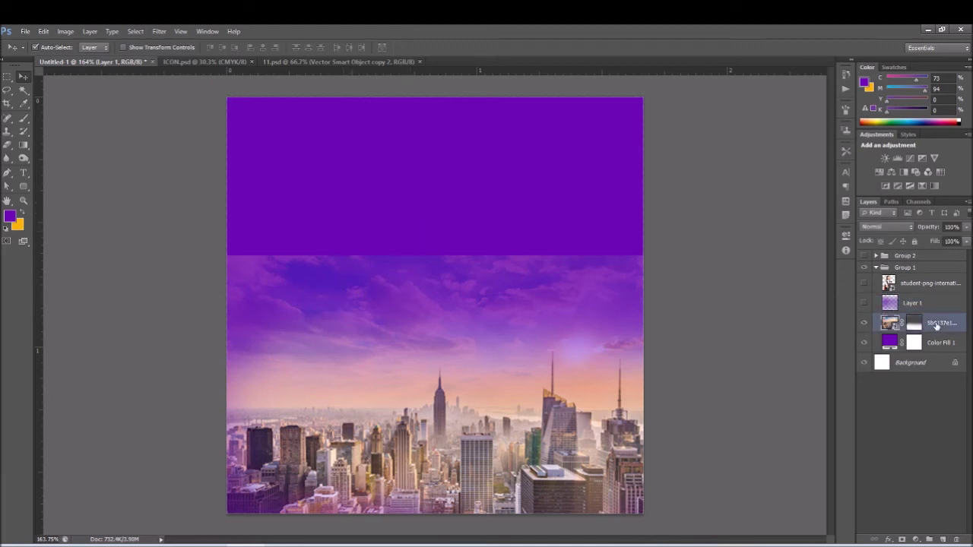
{"action": "left_click", "coordinate": [913, 324]}
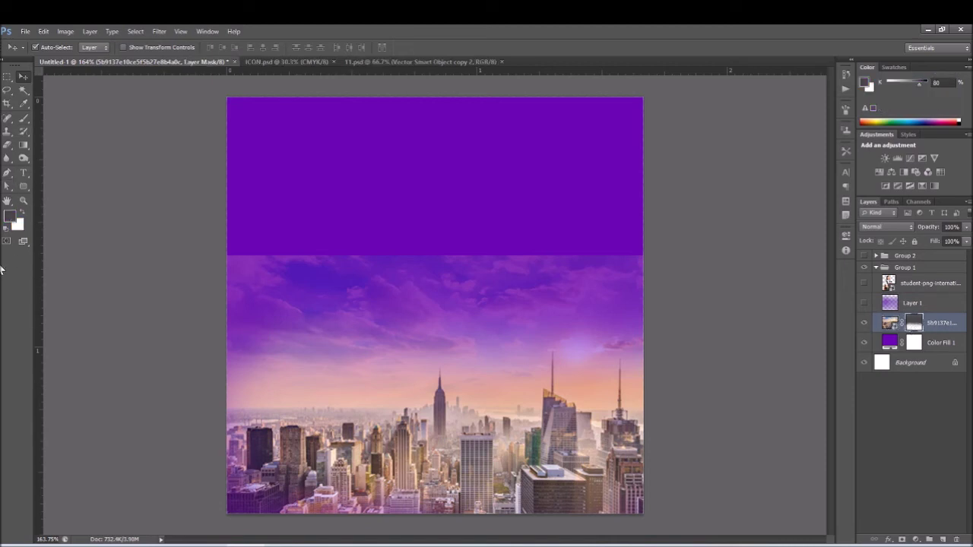
- Pick the Brush Tool with white as the painting colour on the skyline mask
{"action": "left_click", "coordinate": [23, 120]}
{"action": "left_click", "coordinate": [50, 120]}
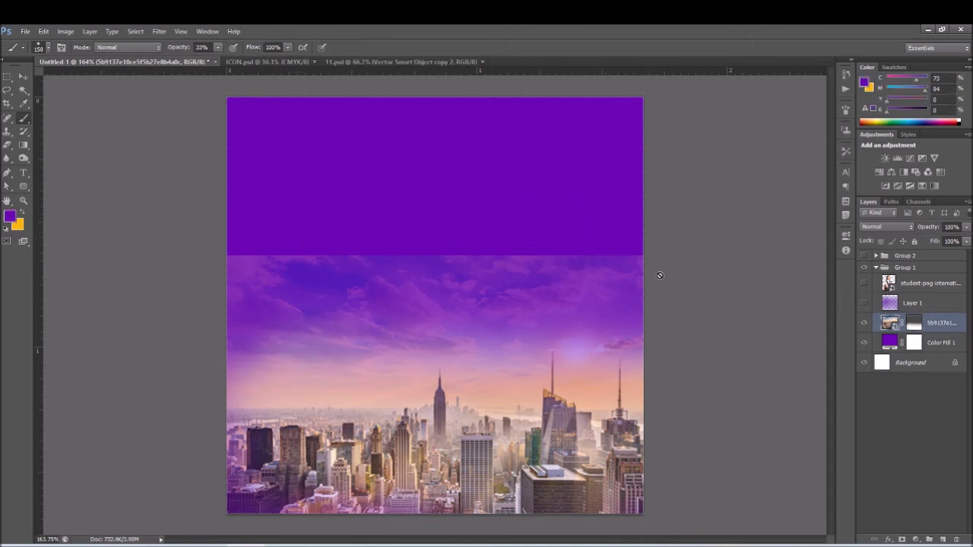
{"action": "left_click", "coordinate": [915, 332]}
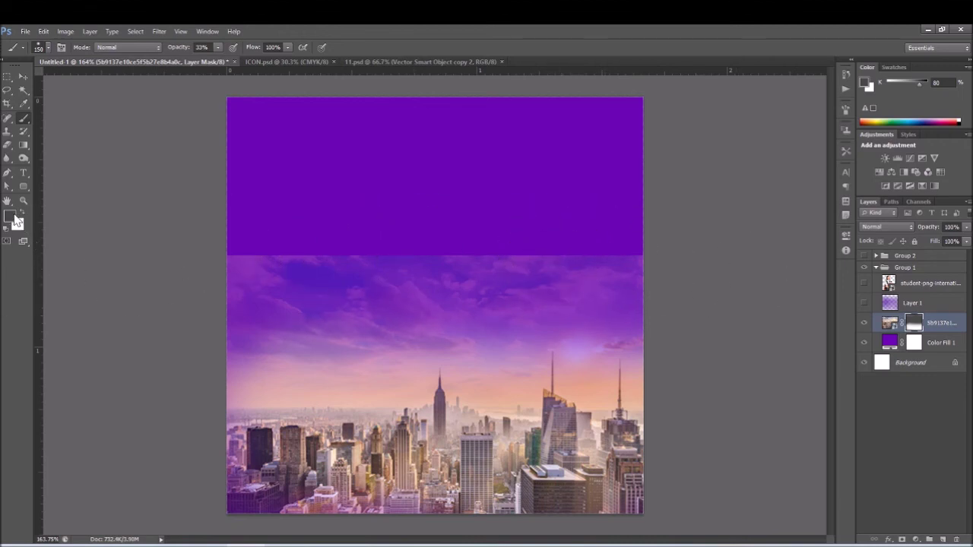
{"action": "left_click", "coordinate": [22, 215]}
- Turn the purple overlay back on and delete the skyline photo's layer mask
{"action": "left_click", "coordinate": [882, 302]}
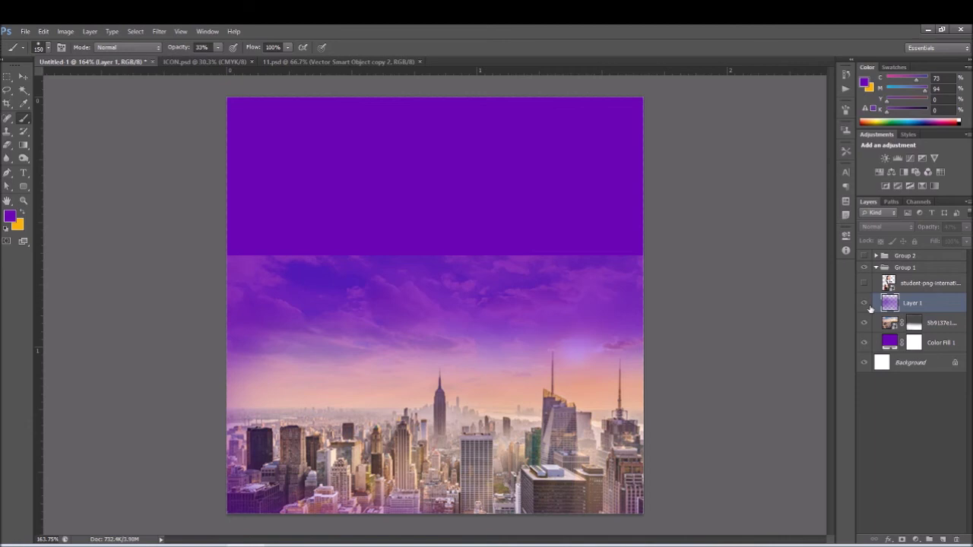
{"action": "left_click", "coordinate": [866, 303]}
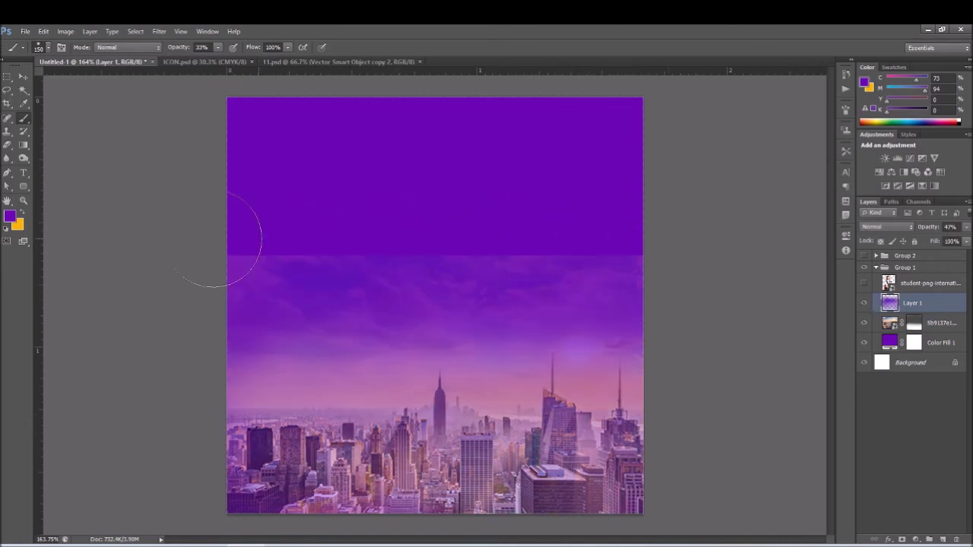
{"action": "left_click", "coordinate": [938, 325]}
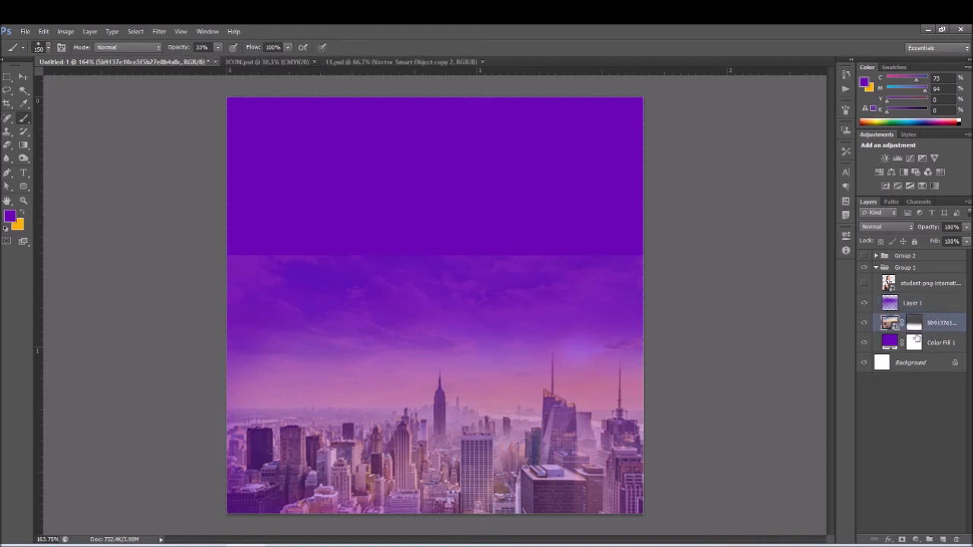
{"action": "left_click", "coordinate": [914, 324]}
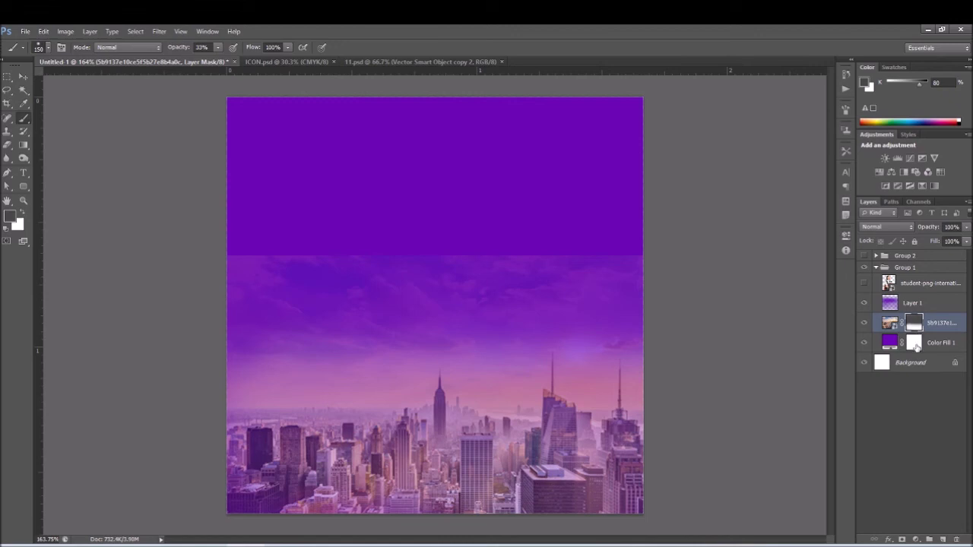
{"action": "right_click", "coordinate": [908, 326]}
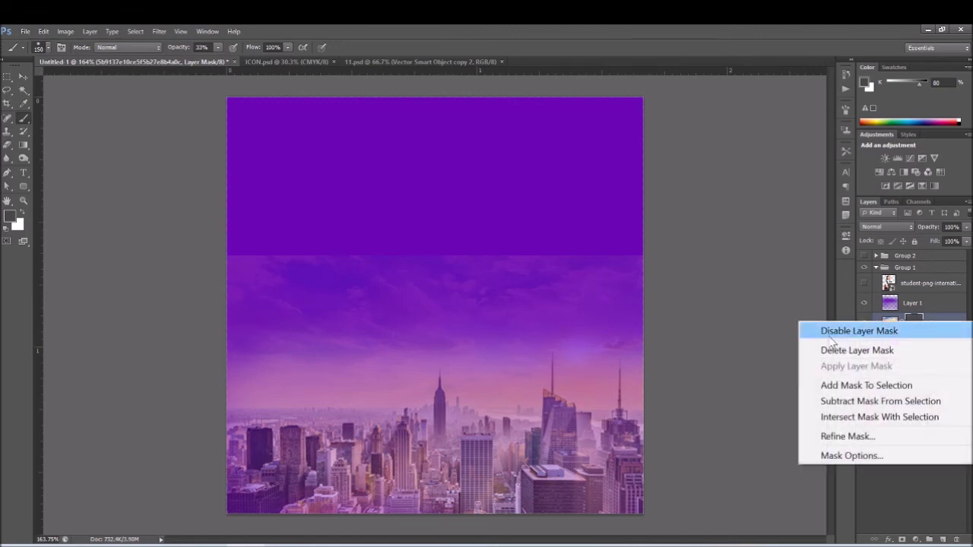
{"action": "left_click", "coordinate": [834, 349]}
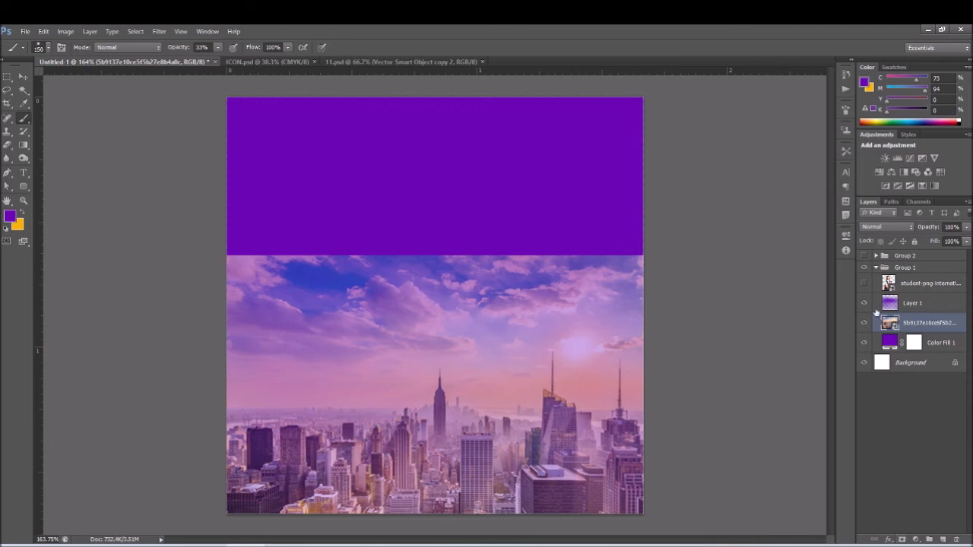
- Add a fresh mask to the skyline photo and brush its top so clouds fade into the purple band
{"action": "left_click", "coordinate": [915, 539]}
{"action": "left_click", "coordinate": [724, 320]}
{"action": "left_click", "coordinate": [903, 540]}
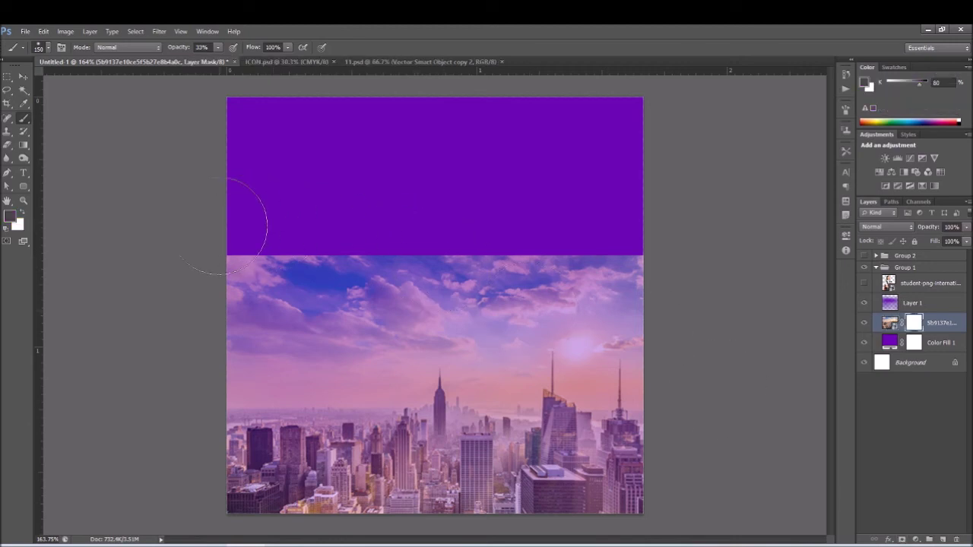
{"action": "left_click_drag", "start_coordinate": [334, 239], "coordinate": [538, 254]}
{"action": "mouse_move", "coordinate": [237, 232]}
{"action": "left_mouse_down"}
{"action": "mouse_move", "coordinate": [673, 261]}
{"action": "mouse_move", "coordinate": [500, 228]}
{"action": "mouse_move", "coordinate": [239, 217]}
{"action": "mouse_move", "coordinate": [624, 249]}
{"action": "left_mouse_up"}
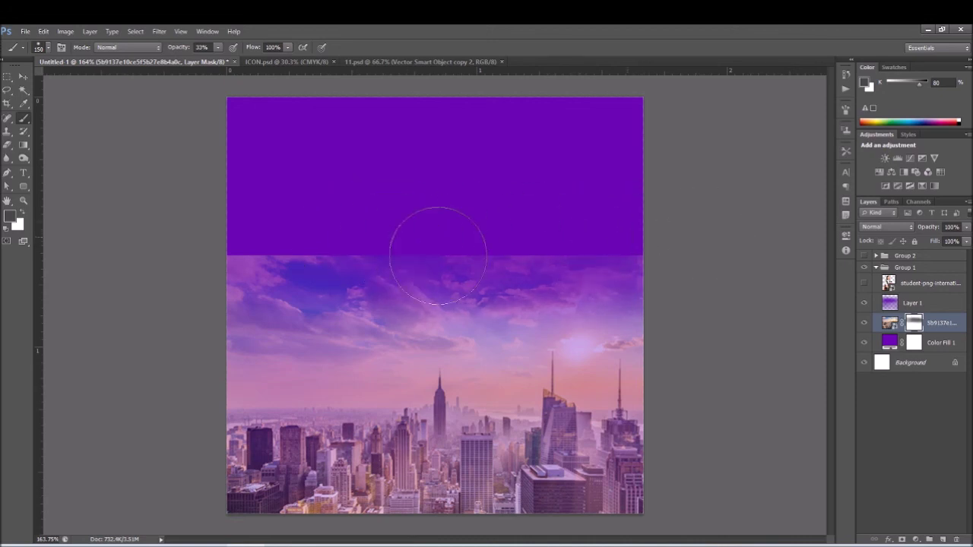
{"action": "left_click_drag", "start_coordinate": [251, 255], "coordinate": [269, 252]}
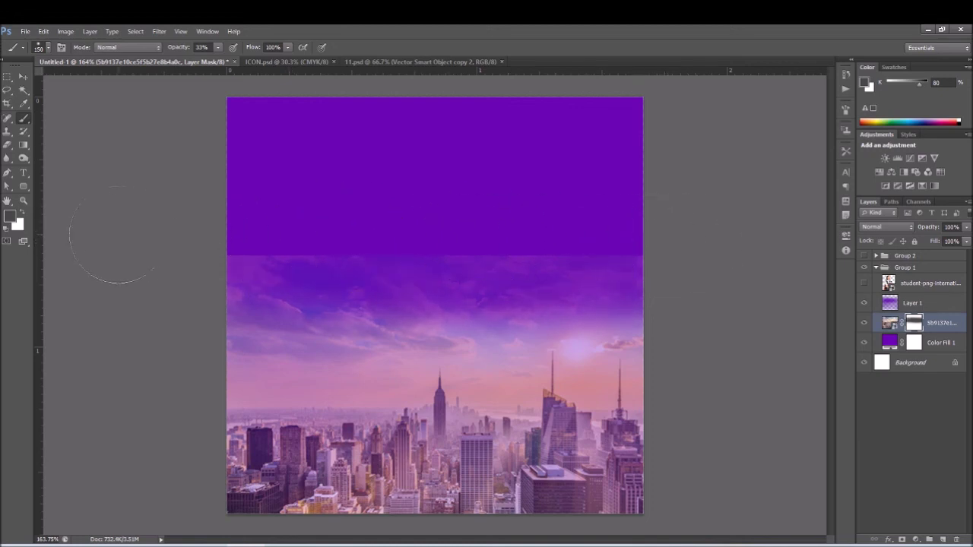
{"action": "key", "text": "ctrl+semicolon"}
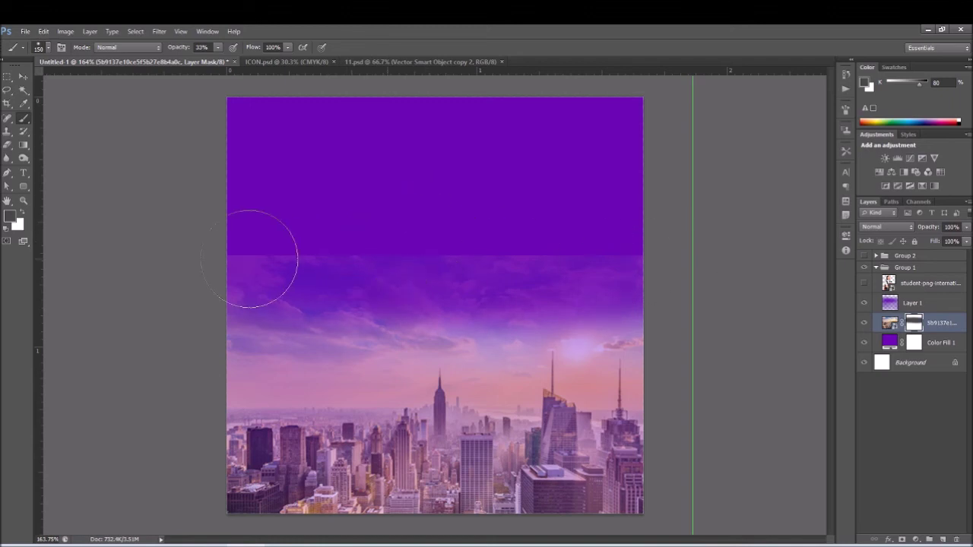
{"action": "left_click_drag", "start_coordinate": [281, 222], "coordinate": [643, 258]}
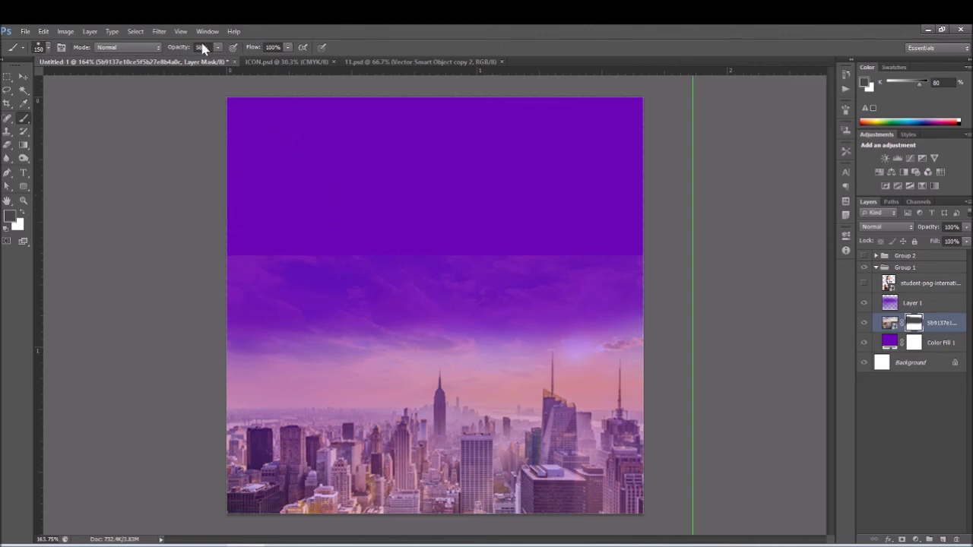
- Set brush opacity to 54 and choose a soft round 150 px brush
{"action": "type", "text": "54"}
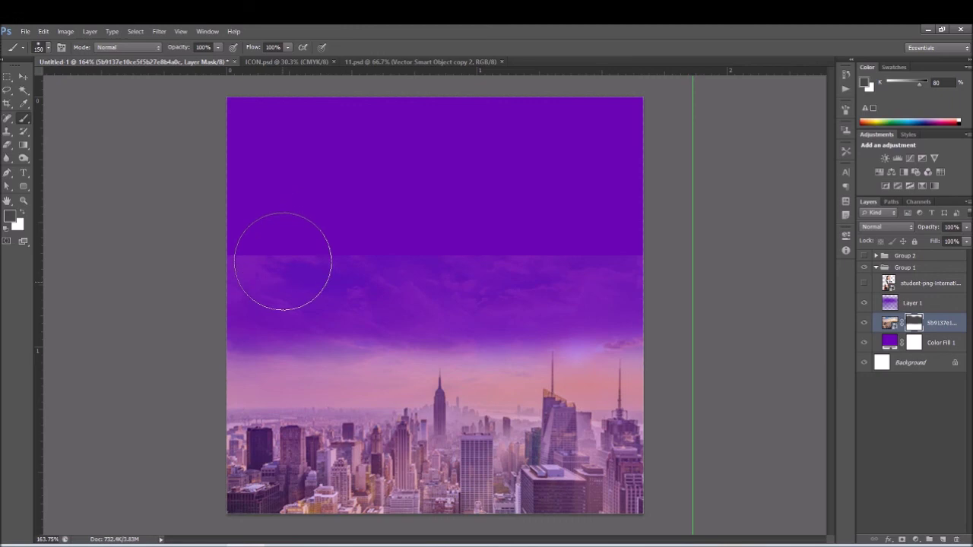
{"action": "left_click", "coordinate": [38, 46]}
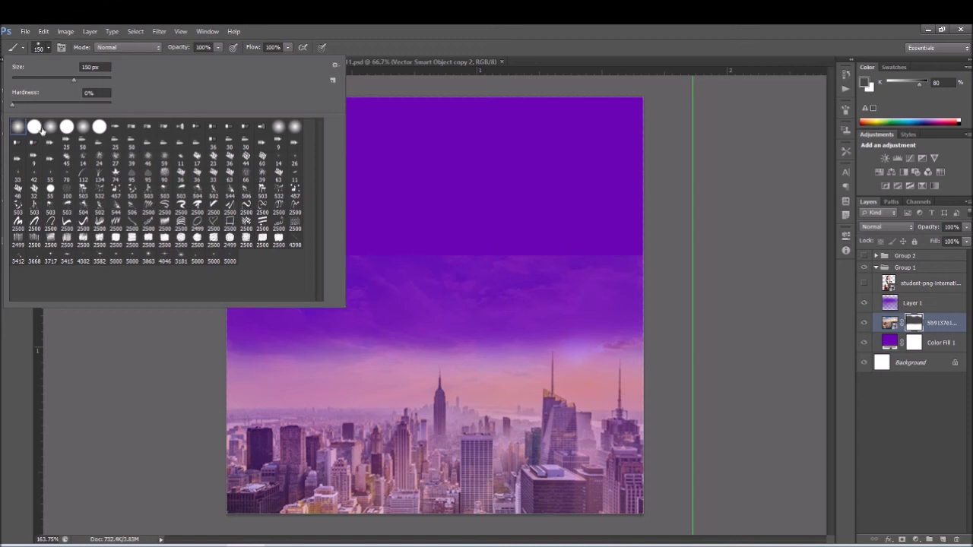
{"action": "left_click", "coordinate": [41, 45]}
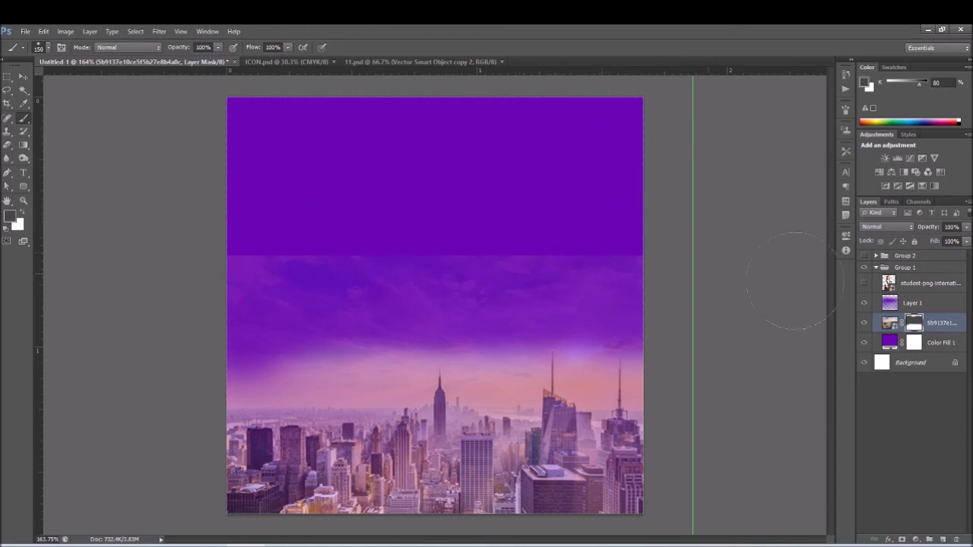
- Toggle the purple overlay off and on to compare the skyline blend
{"action": "left_click", "coordinate": [910, 303]}
{"action": "left_click", "coordinate": [864, 303]}
{"action": "left_click", "coordinate": [863, 304]}
{"action": "left_click", "coordinate": [864, 305]}
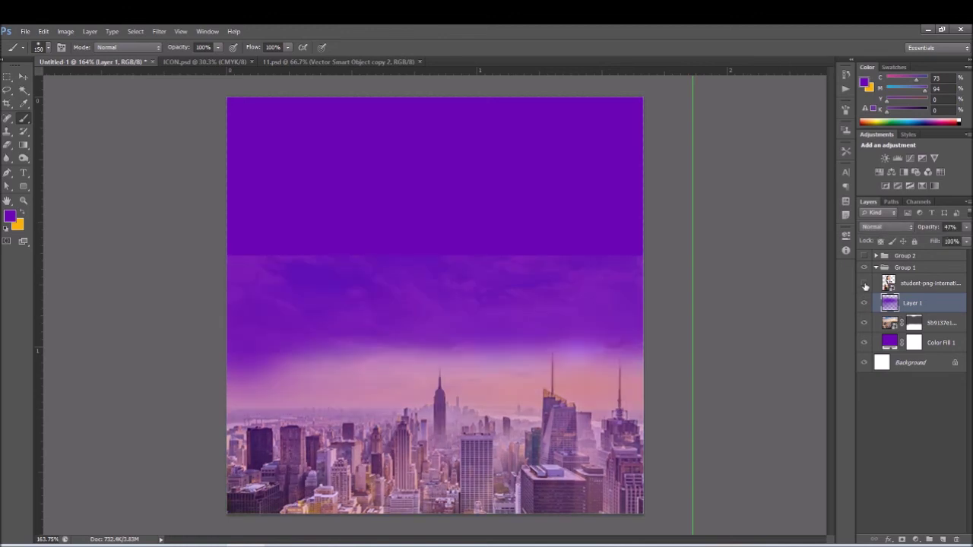
- Show the student cutout and paint the skyline mask to fade upper-right clouds into purple
{"action": "left_click", "coordinate": [864, 285]}
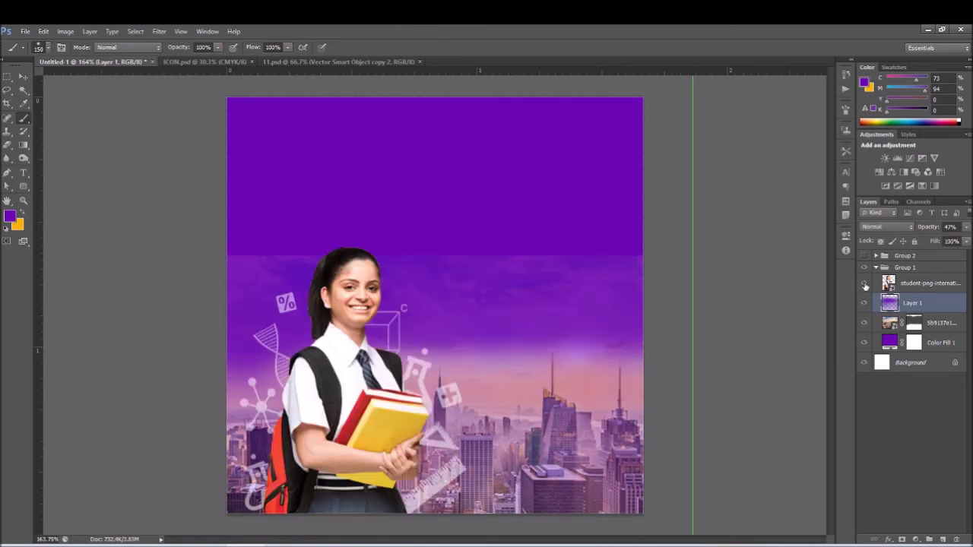
{"action": "left_click", "coordinate": [914, 324]}
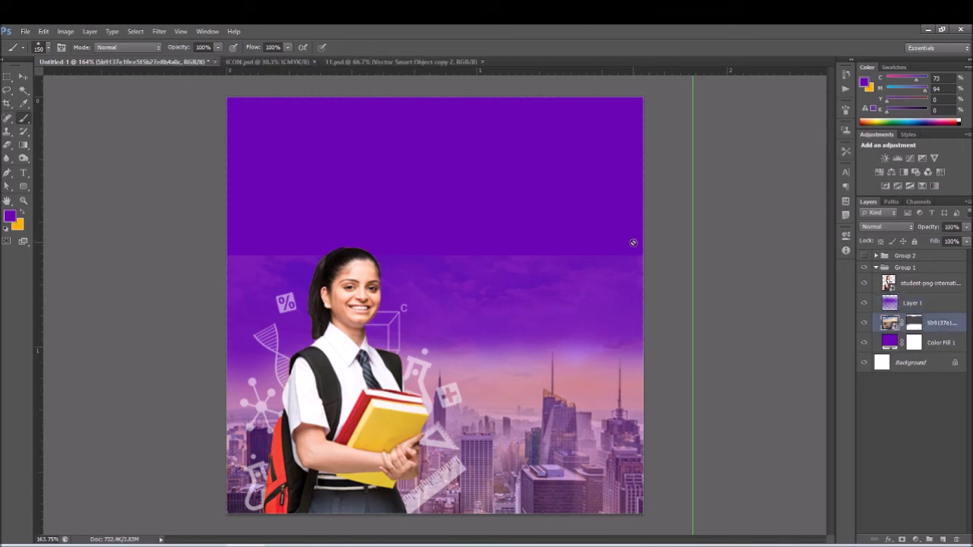
{"action": "left_click", "coordinate": [914, 326]}
{"action": "left_click_drag", "start_coordinate": [574, 253], "coordinate": [641, 261]}
{"action": "left_click_drag", "start_coordinate": [624, 226], "coordinate": [602, 191]}
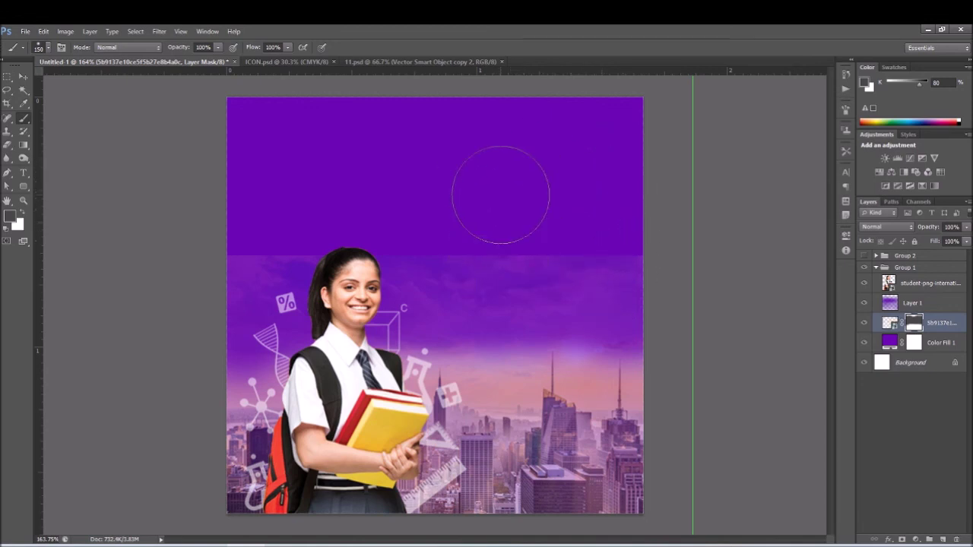
{"action": "mouse_move", "coordinate": [516, 220]}
{"action": "left_mouse_down"}
{"action": "mouse_move", "coordinate": [480, 208]}
{"action": "mouse_move", "coordinate": [548, 235]}
{"action": "mouse_move", "coordinate": [571, 206]}
{"action": "mouse_move", "coordinate": [498, 211]}
{"action": "mouse_move", "coordinate": [554, 170]}
{"action": "mouse_move", "coordinate": [609, 159]}
{"action": "mouse_move", "coordinate": [606, 218]}
{"action": "mouse_move", "coordinate": [504, 227]}
{"action": "mouse_move", "coordinate": [532, 228]}
{"action": "left_mouse_up"}
- Dab a soft purple patch over the skyline, then reduce the brush size
{"action": "left_click", "coordinate": [42, 47]}
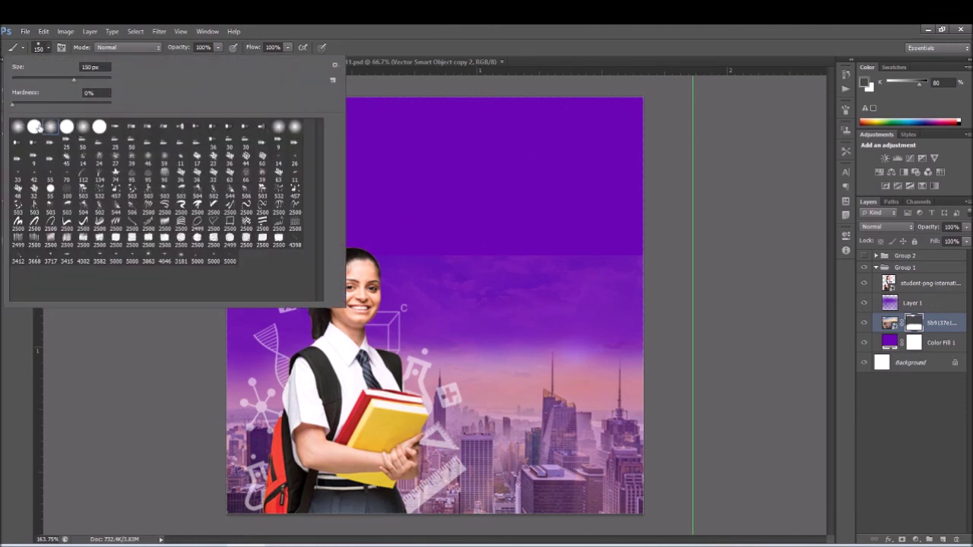
{"action": "left_click", "coordinate": [39, 49]}
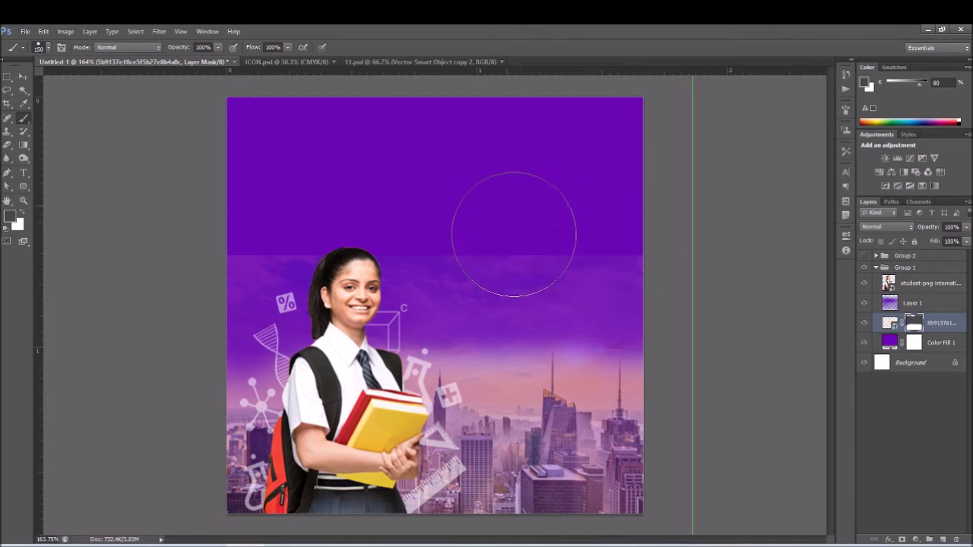
{"action": "left_click", "coordinate": [584, 254]}
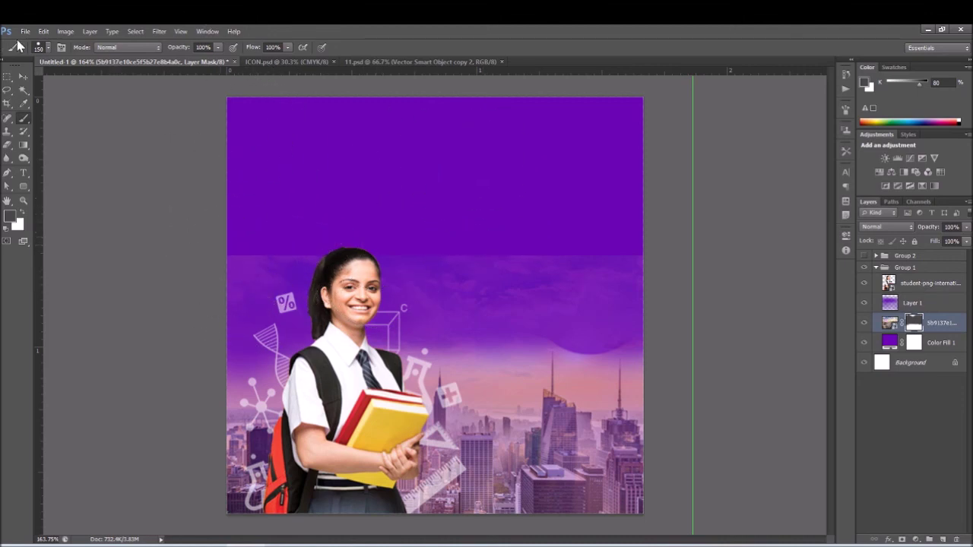
{"action": "left_click", "coordinate": [41, 49]}
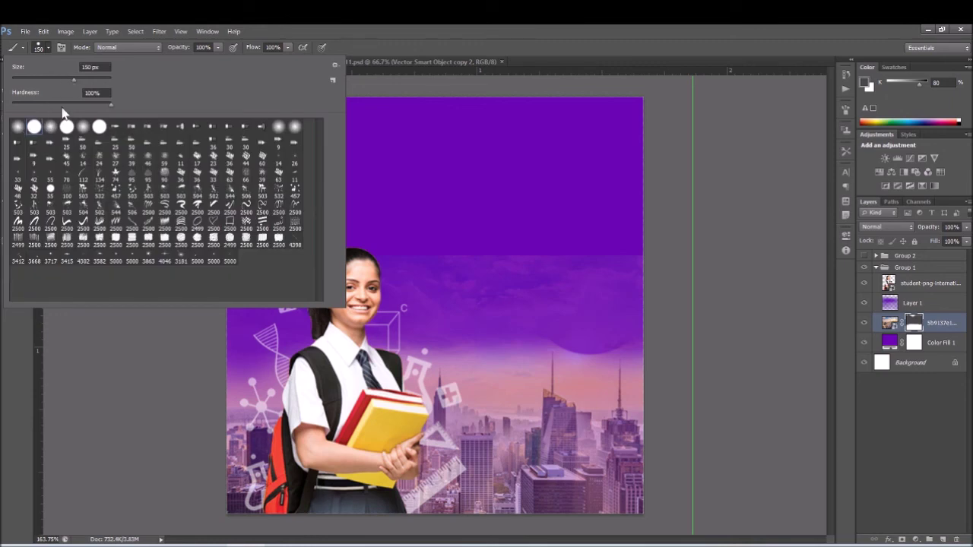
{"action": "left_click_drag", "start_coordinate": [72, 81], "coordinate": [26, 76]}
{"action": "left_click", "coordinate": [435, 236]}
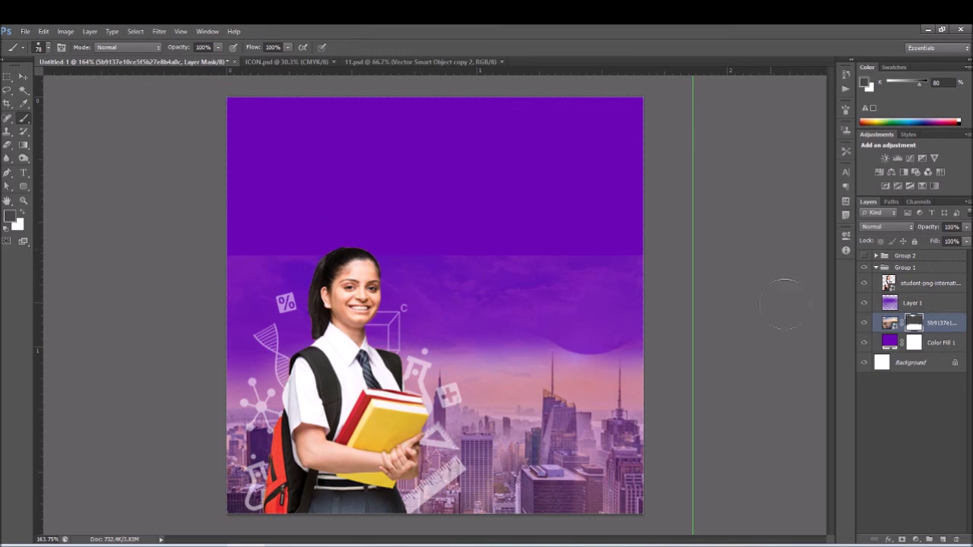
- Select the Color Fill 1 layer and dismiss the rasterize prompt
{"action": "left_click", "coordinate": [941, 343]}
{"action": "left_click", "coordinate": [614, 249]}
{"action": "left_click", "coordinate": [446, 232]}
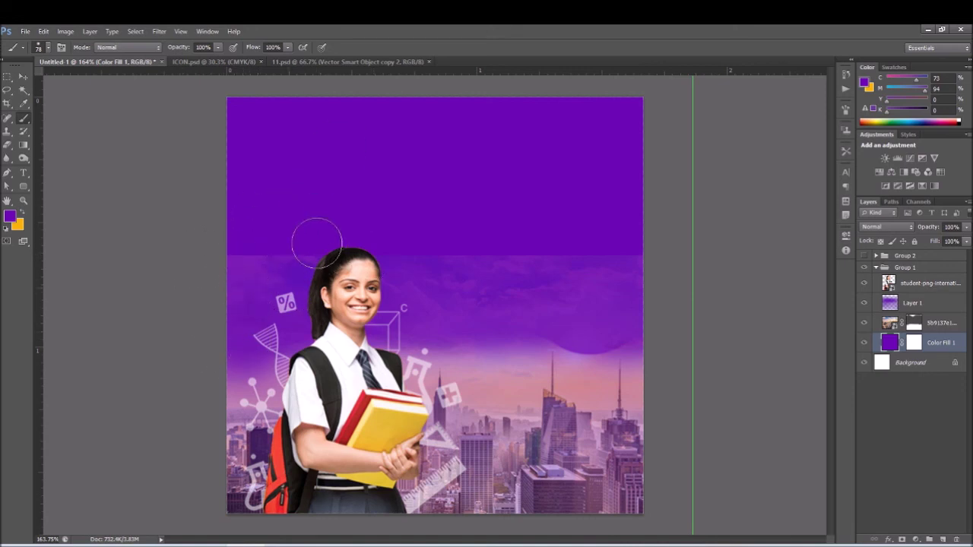
- Paint the middle and right skyline into purple with a 150 px brush, then show Group 2
{"action": "left_click", "coordinate": [24, 77]}
{"action": "left_click", "coordinate": [912, 324]}
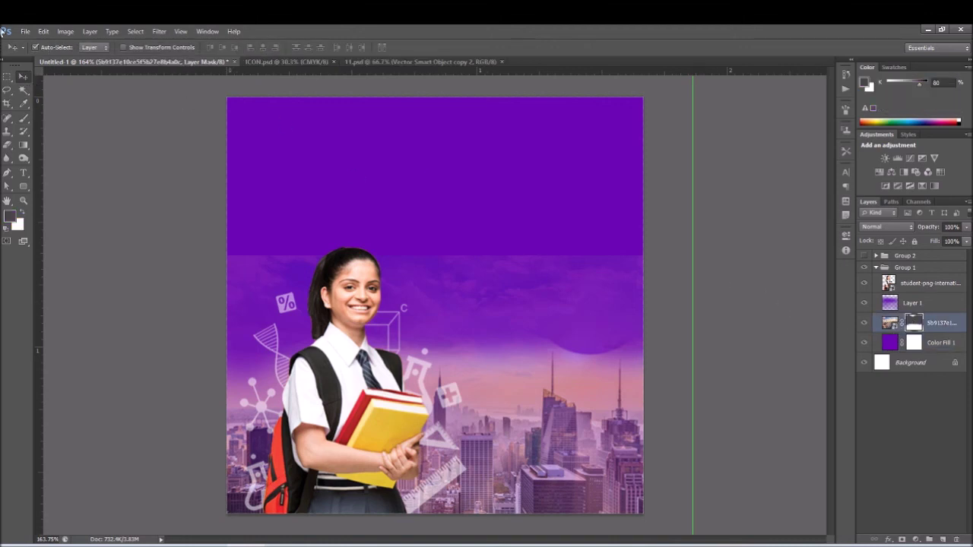
{"action": "left_click", "coordinate": [23, 118]}
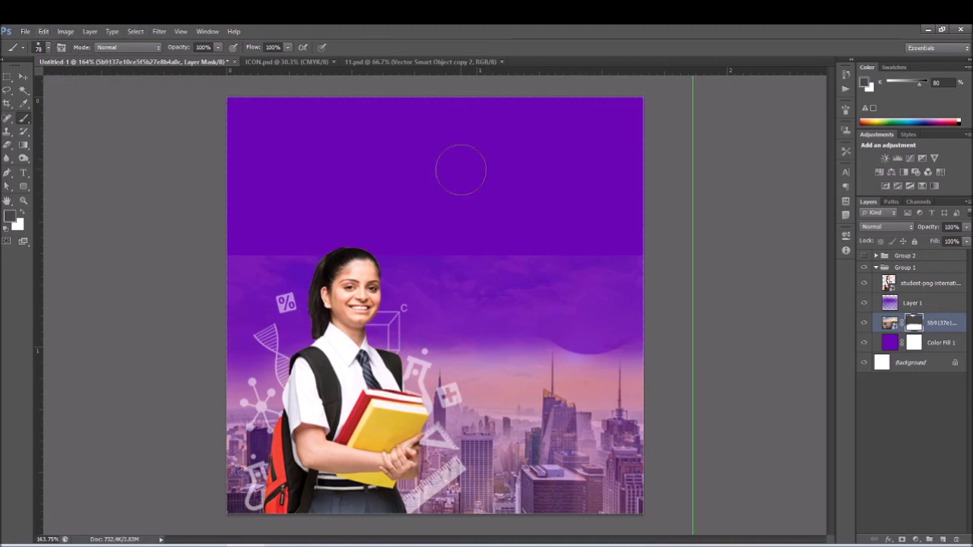
{"action": "key", "text": "bracketright"}
{"action": "key", "text": "bracketright"}
{"action": "key", "text": "bracketright"}
{"action": "key", "text": "bracketright"}
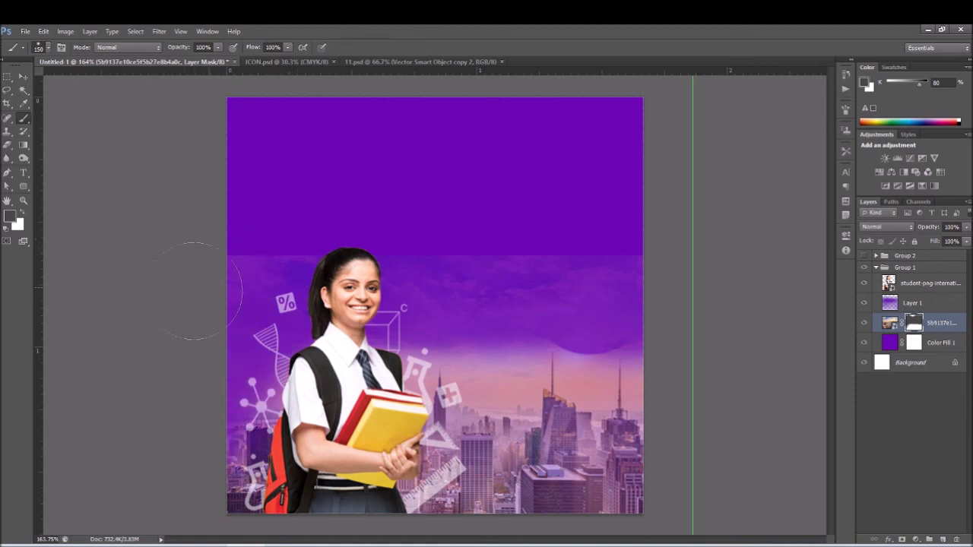
{"action": "left_click_drag", "start_coordinate": [601, 357], "coordinate": [597, 479]}
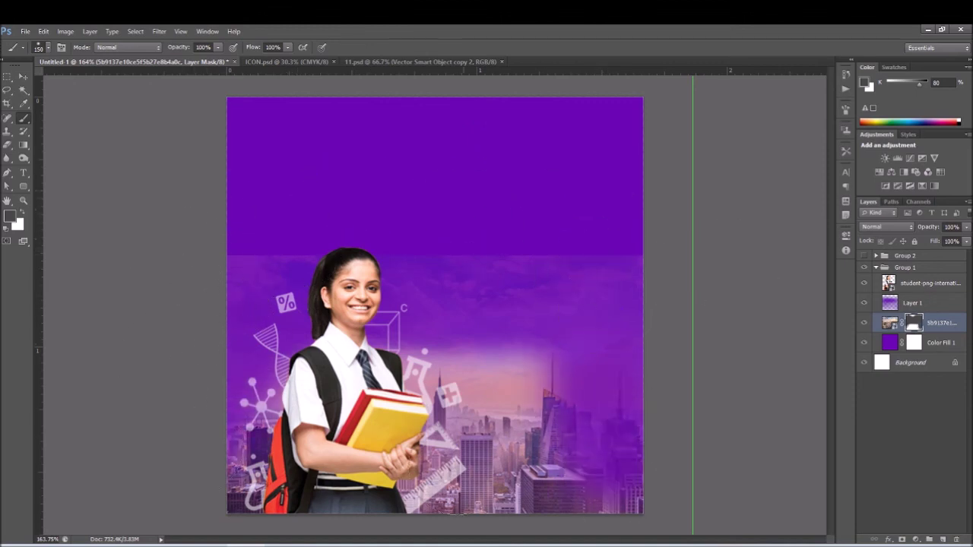
{"action": "left_click_drag", "start_coordinate": [479, 357], "coordinate": [487, 479]}
{"action": "left_click_drag", "start_coordinate": [542, 380], "coordinate": [542, 476]}
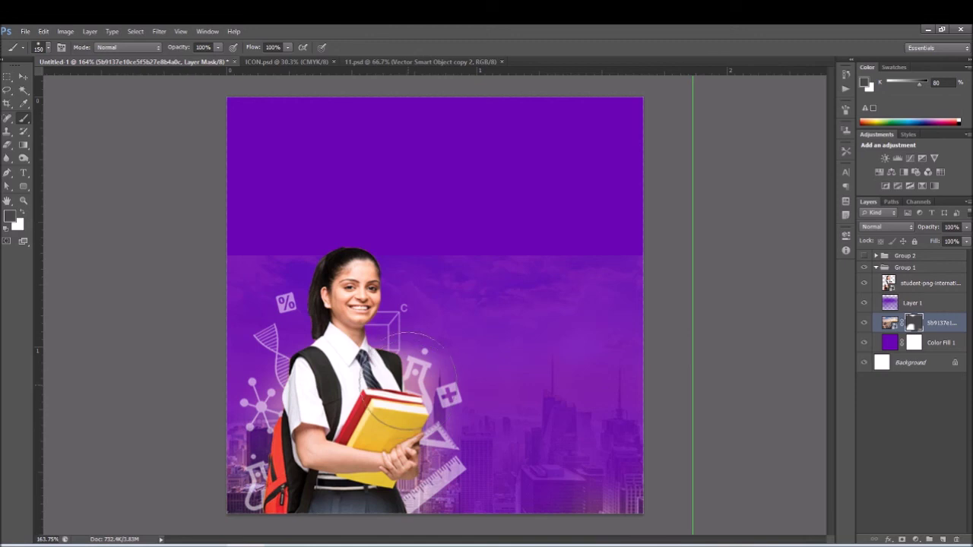
{"action": "left_click_drag", "start_coordinate": [247, 462], "coordinate": [598, 499]}
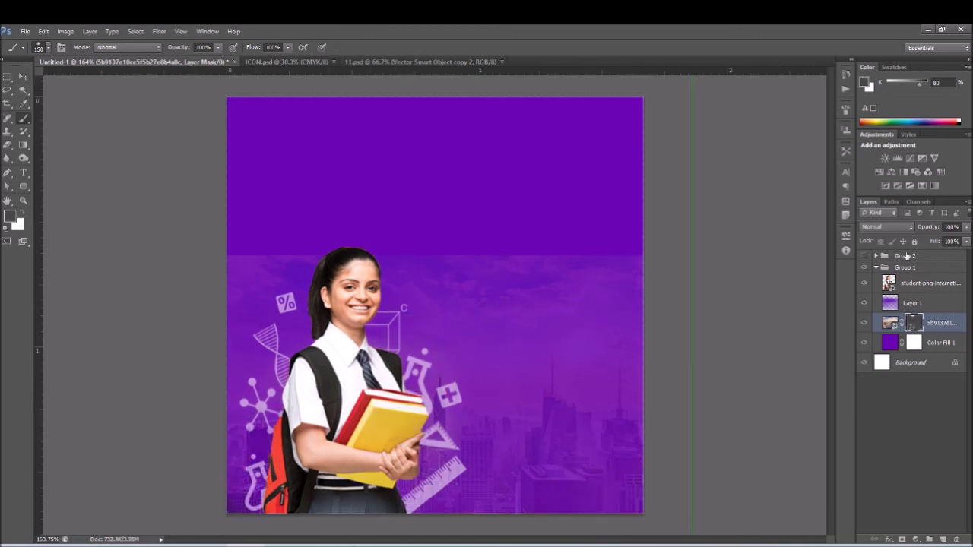
{"action": "left_click", "coordinate": [864, 256]}
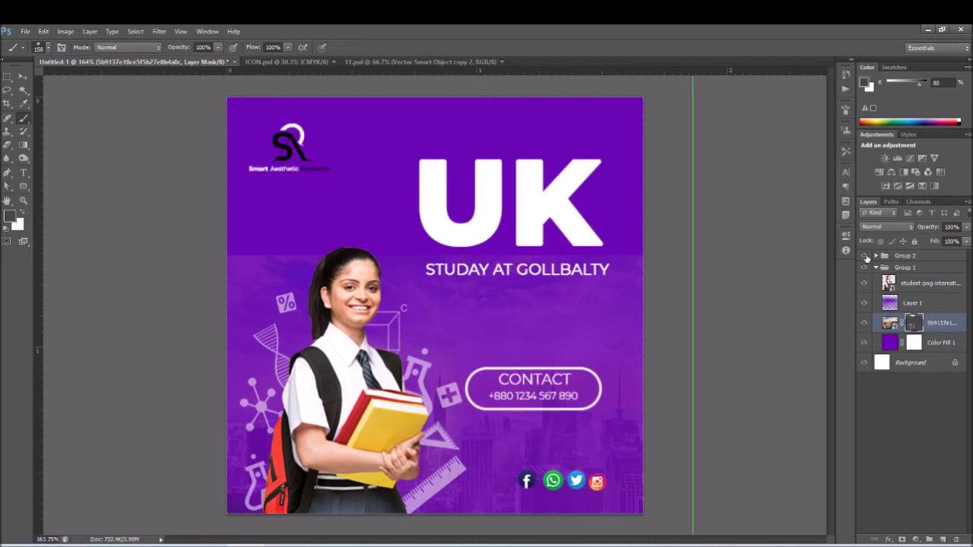
- Select the student cutout layer, then Group 1
{"action": "left_click", "coordinate": [911, 285]}
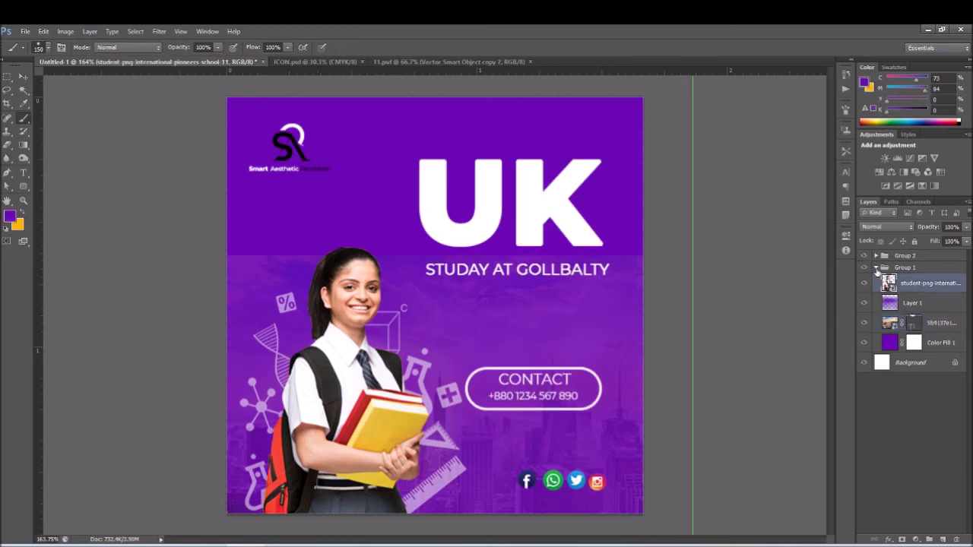
{"action": "left_click", "coordinate": [882, 267]}
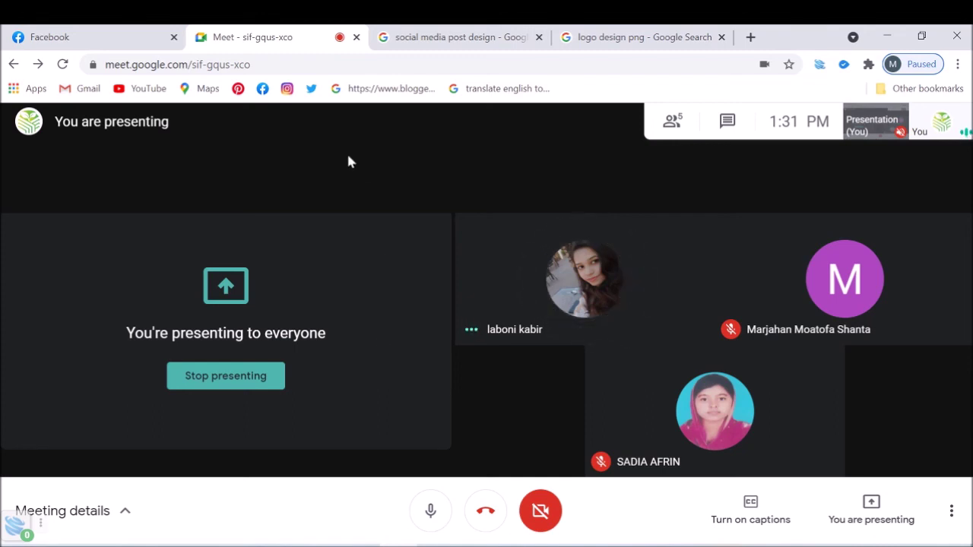
- On Facebook, dismiss the birthday notice and open the GD-11 (10 am) Messenger chat
{"action": "left_click", "coordinate": [4, 32]}
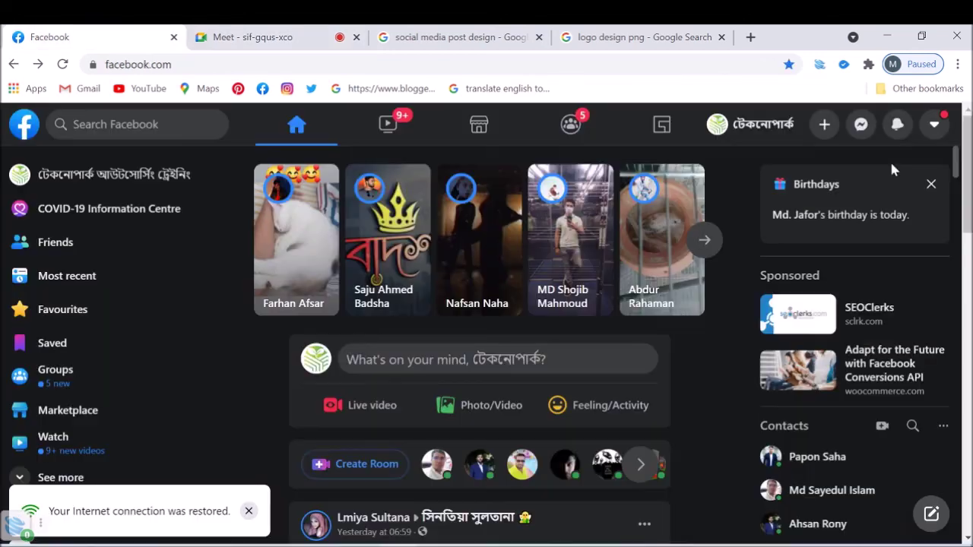
{"action": "left_click", "coordinate": [933, 187]}
{"action": "left_click", "coordinate": [862, 127]}
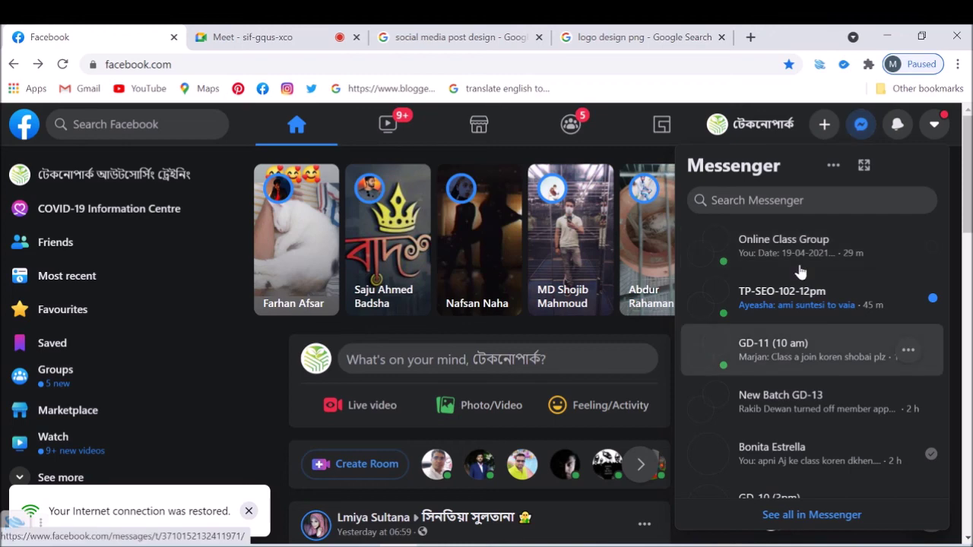
{"action": "left_click", "coordinate": [773, 364]}
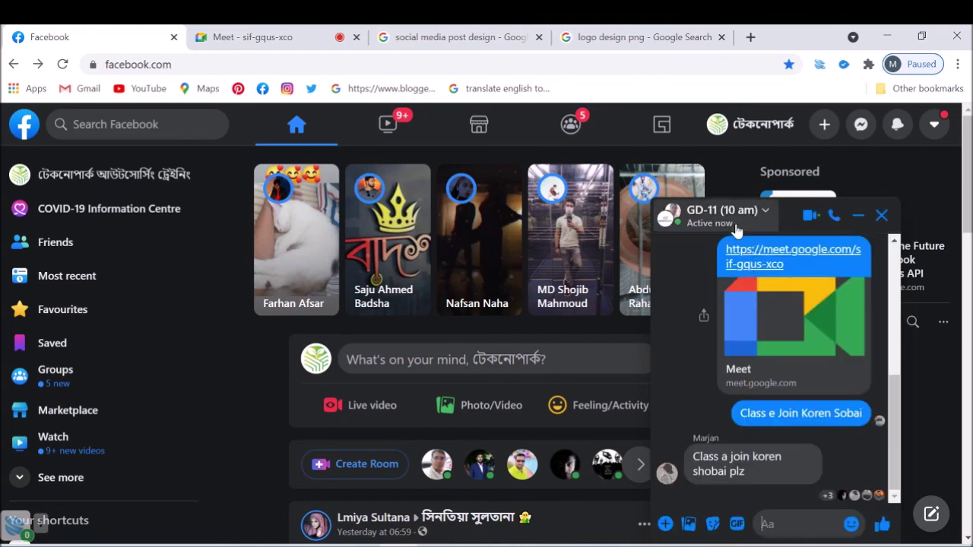
- Add a classmate to the GD-11 (10 am) group from the suggestions
{"action": "left_click", "coordinate": [736, 228]}
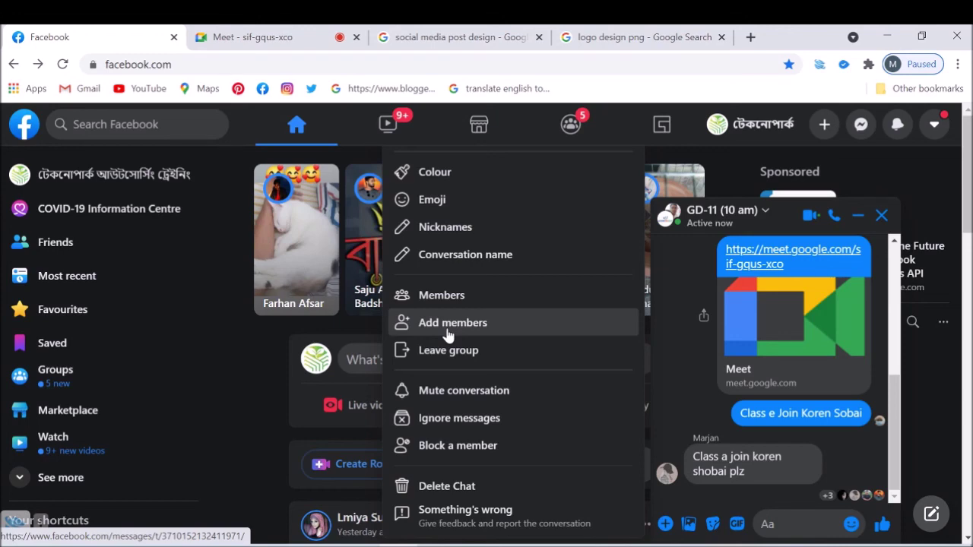
{"action": "left_click", "coordinate": [447, 336]}
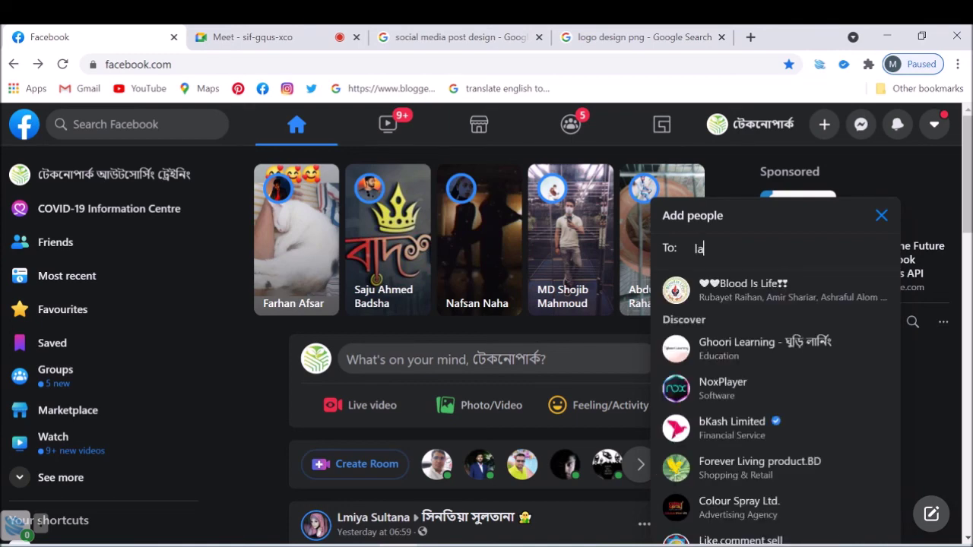
{"action": "type", "text": "la"}
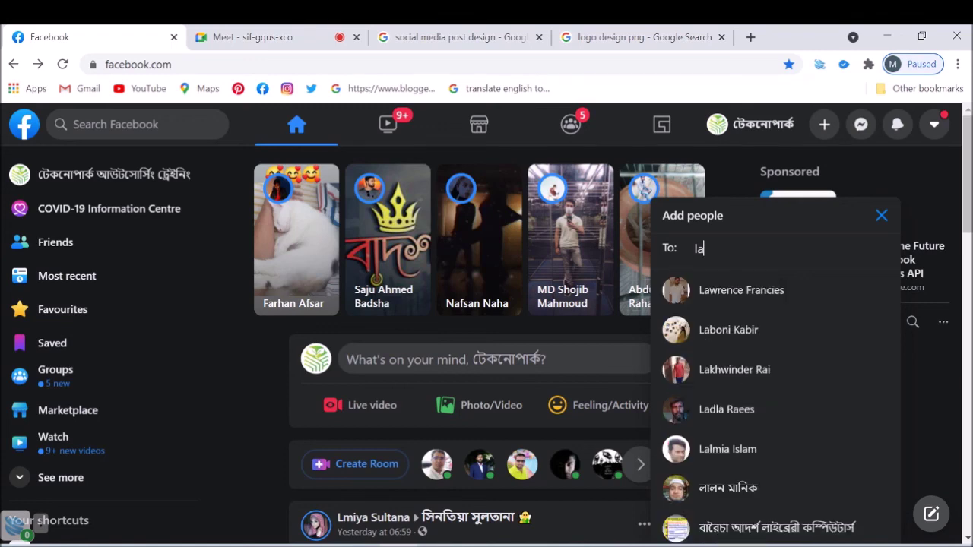
{"action": "left_click", "coordinate": [747, 341]}
{"action": "key", "text": "Return"}
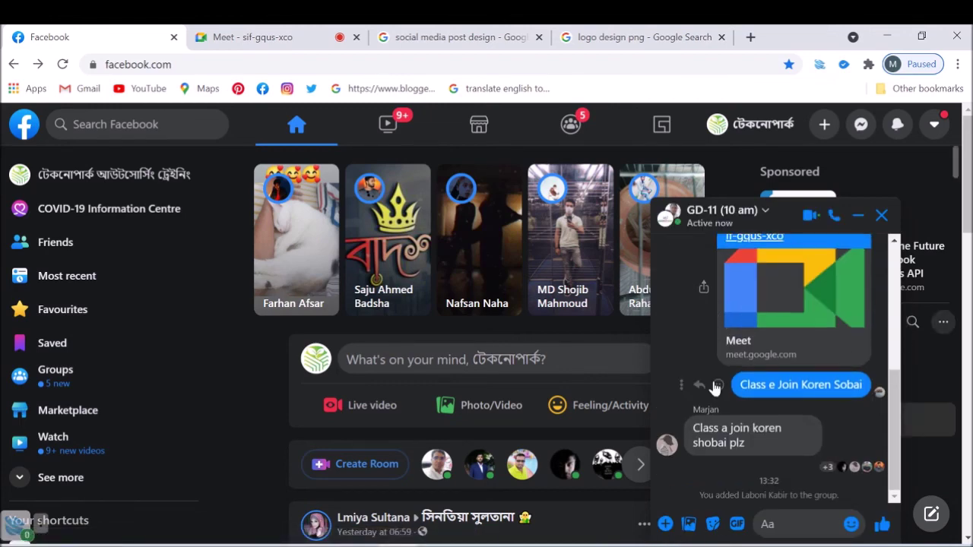
- Close the group chat, check the Google Meet call, and return to the Facebook feed
{"action": "scroll", "coordinate": [769, 348], "scroll_direction": "up", "scroll_amount": 5}
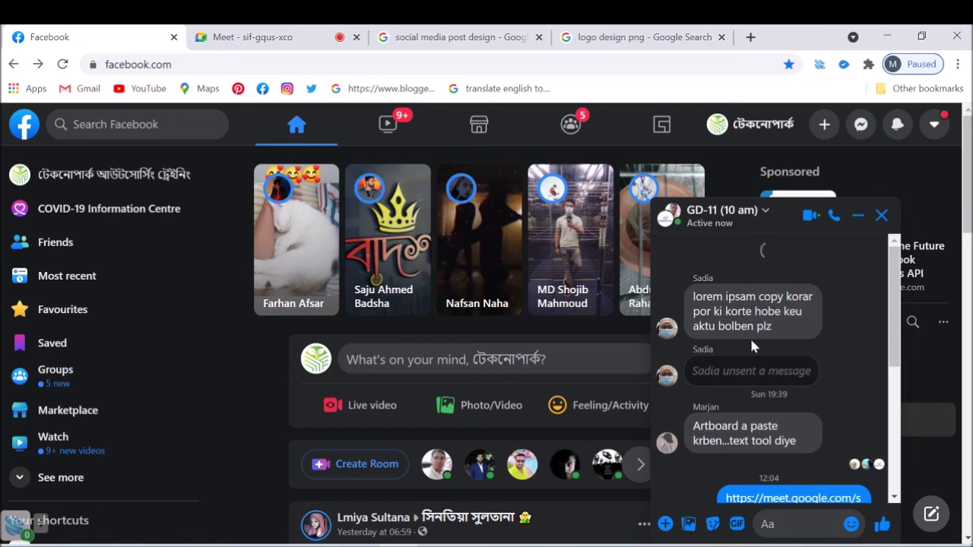
{"action": "scroll", "coordinate": [750, 336], "scroll_direction": "up", "scroll_amount": 5}
{"action": "scroll", "coordinate": [751, 346], "scroll_direction": "down", "scroll_amount": 5}
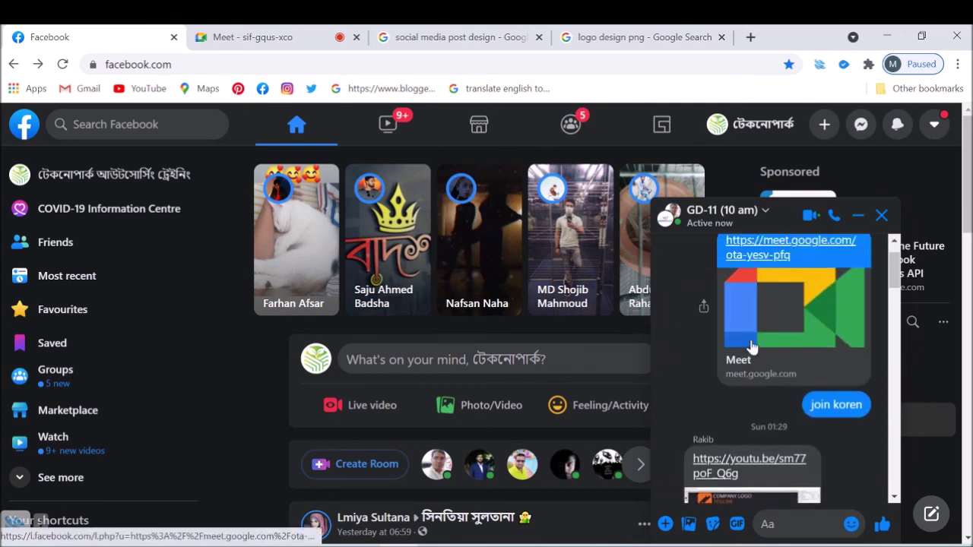
{"action": "scroll", "coordinate": [751, 346], "scroll_direction": "up", "scroll_amount": 3}
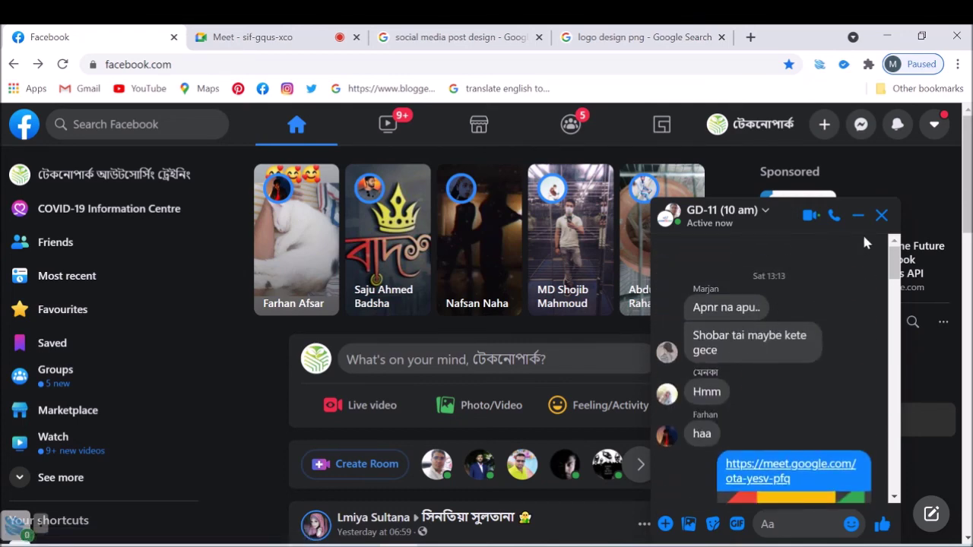
{"action": "left_click", "coordinate": [882, 217]}
{"action": "left_click", "coordinate": [251, 37]}
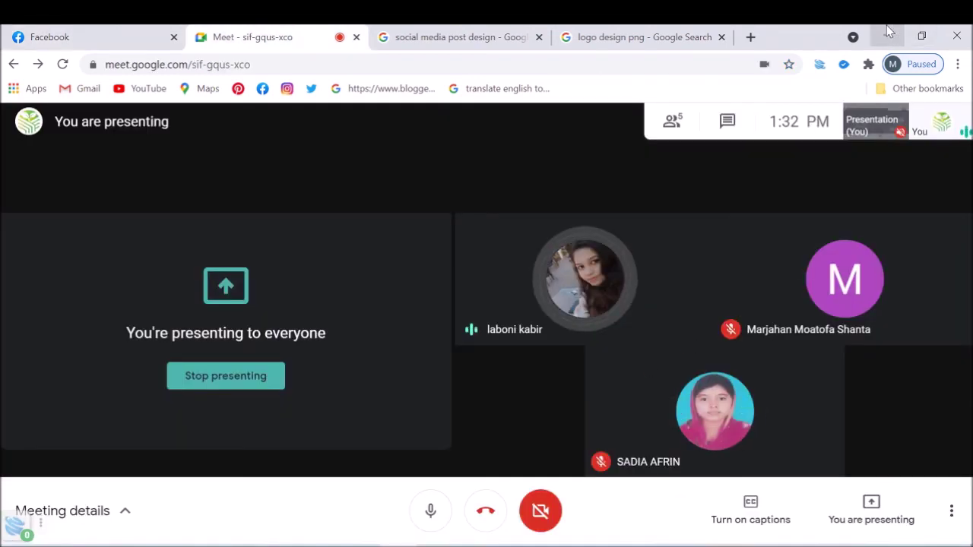
{"action": "left_click", "coordinate": [44, 31]}
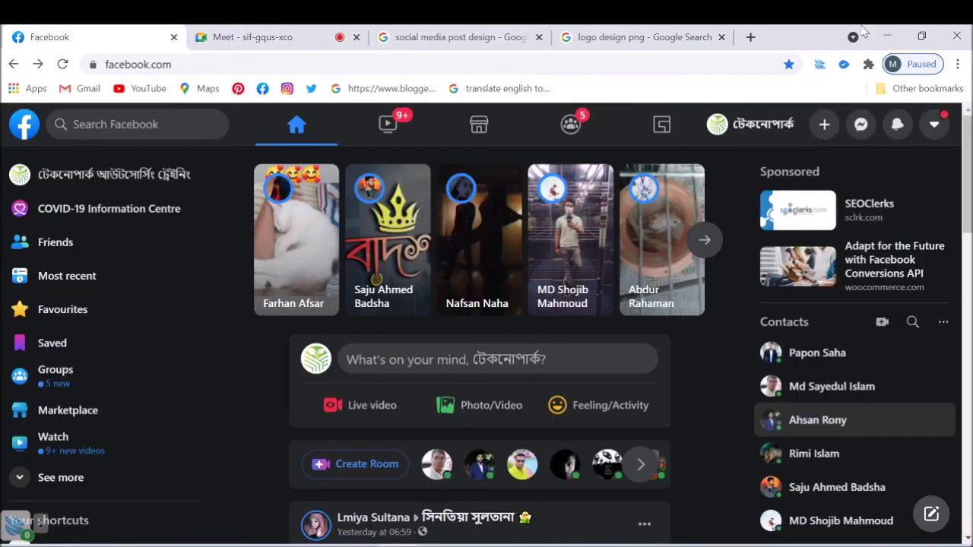